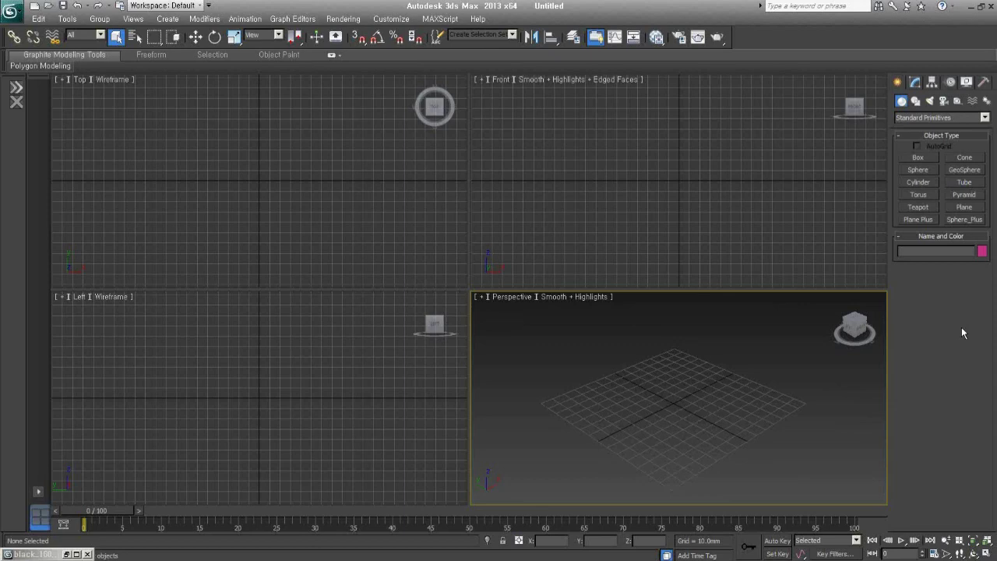
- Draw a box about 70 × 69 × 72 mm on the Perspective grid
click(916, 158)
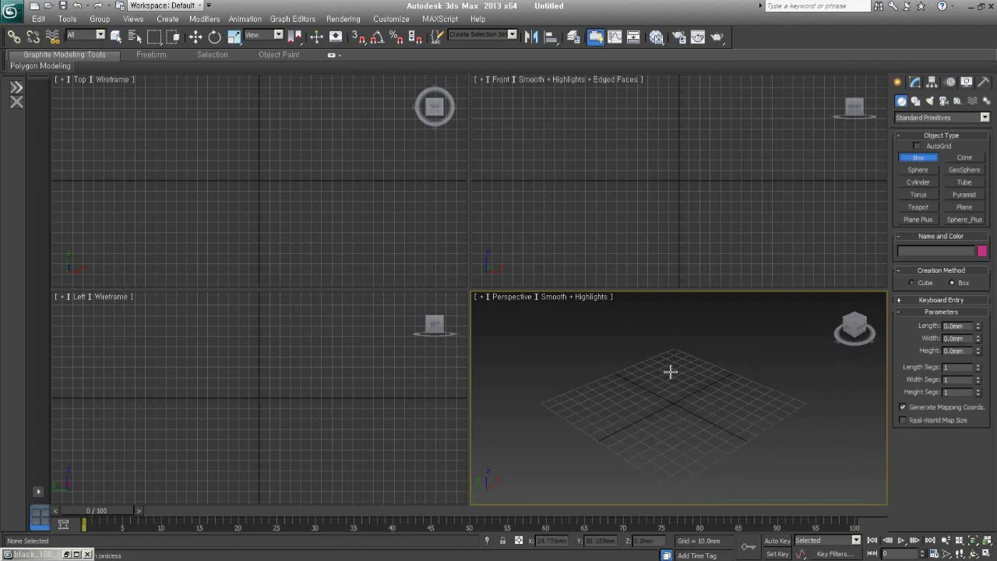
drag(670, 372, 670, 438)
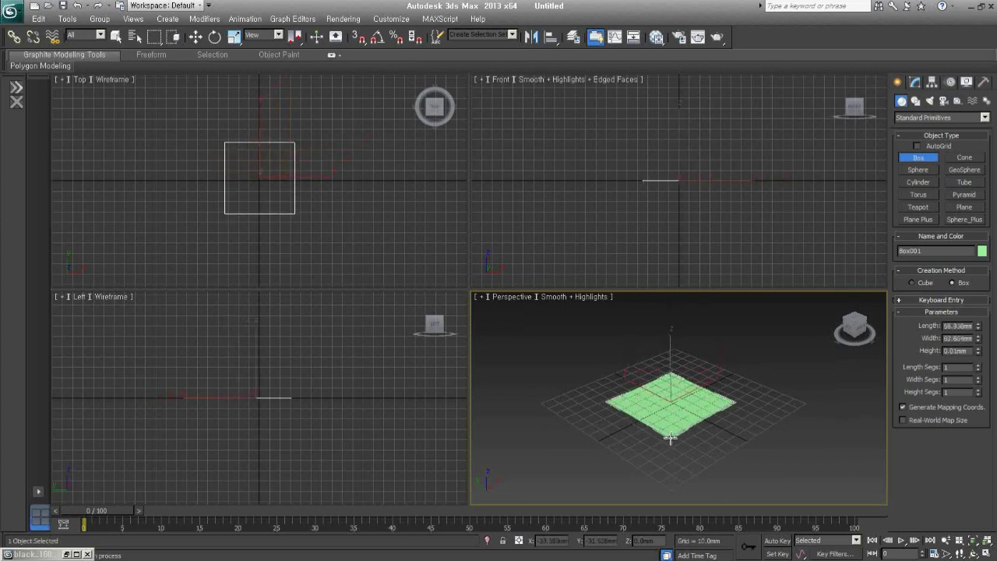
mouse_move(670, 438)
mouse_down()
mouse_move(654, 435)
mouse_move(670, 439)
mouse_up()
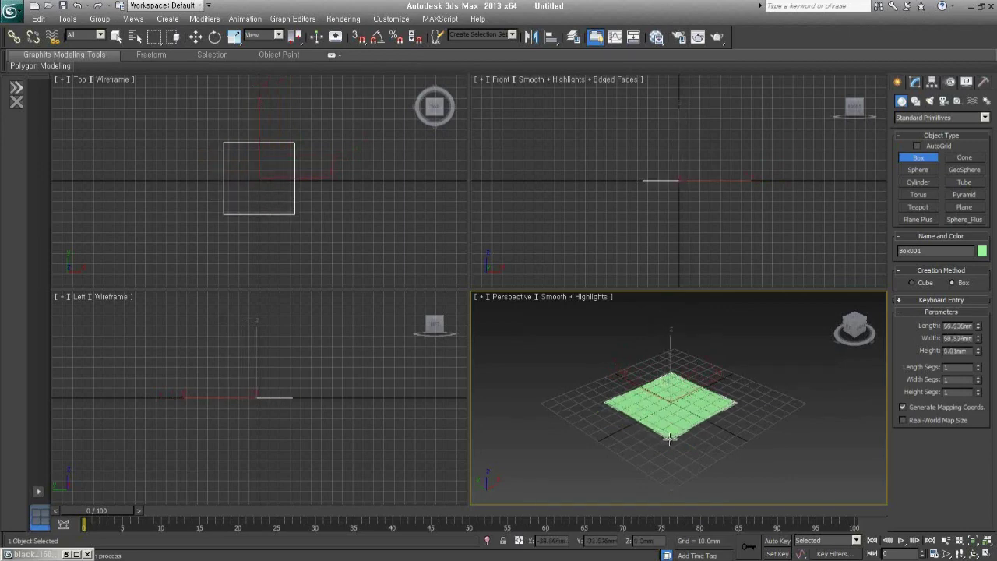
drag(670, 439, 670, 436)
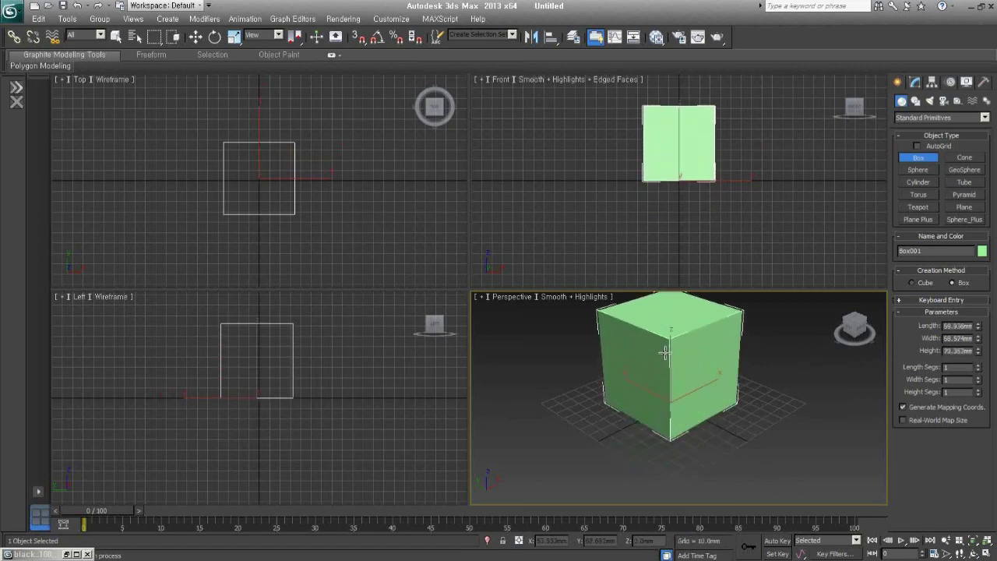
middle_drag(665, 353, 738, 422)
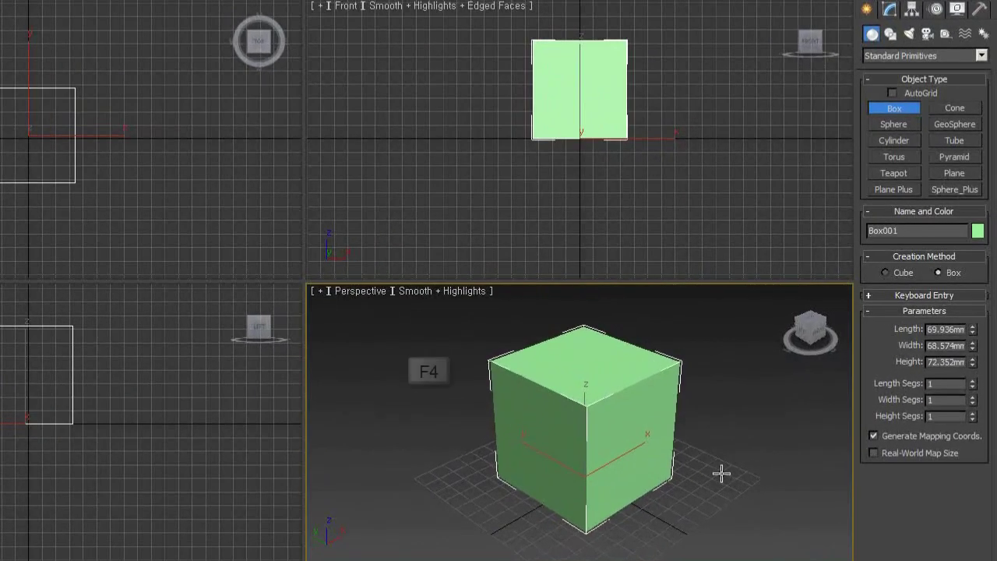
key(F4)
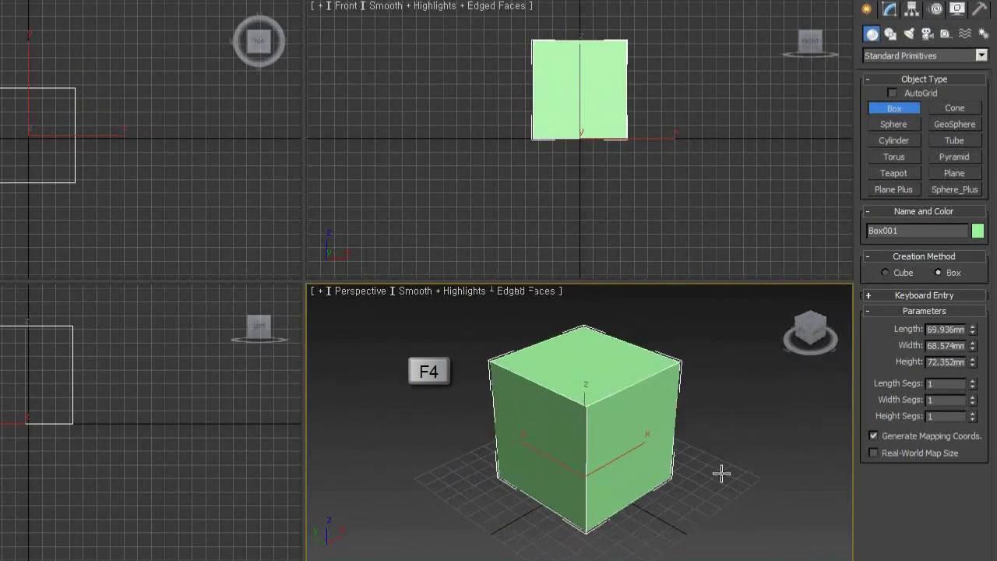
key(F4)
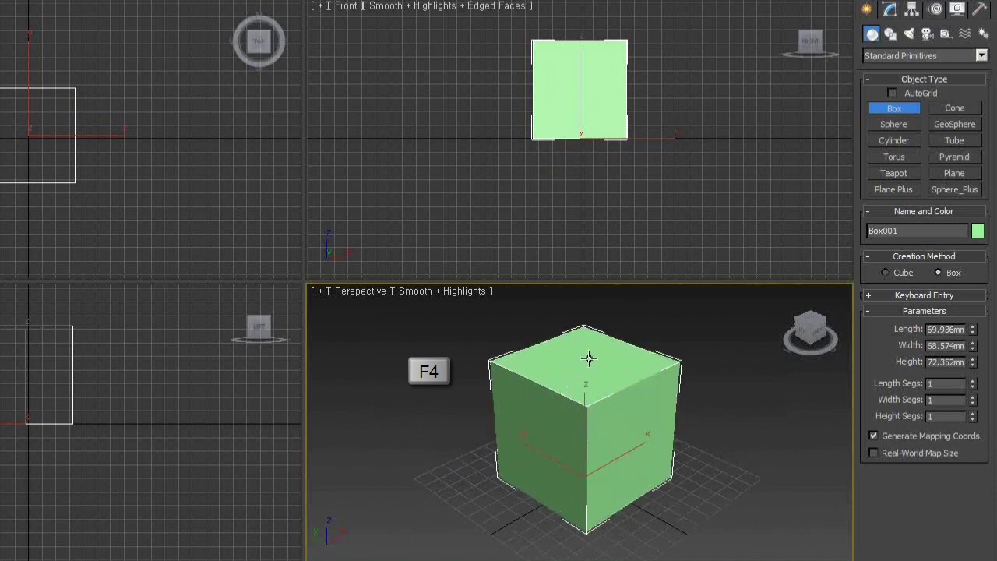
key(F4)
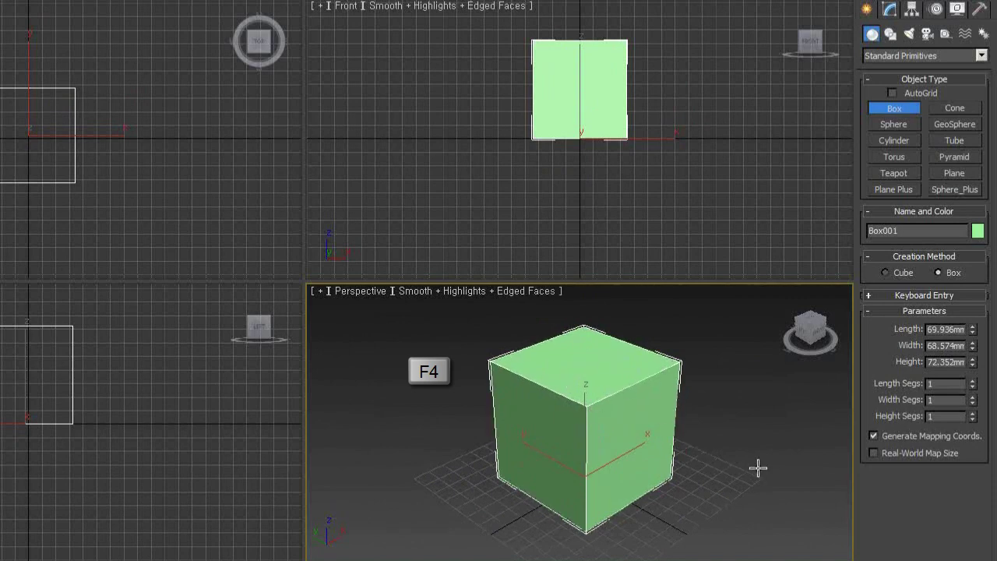
key(F4)
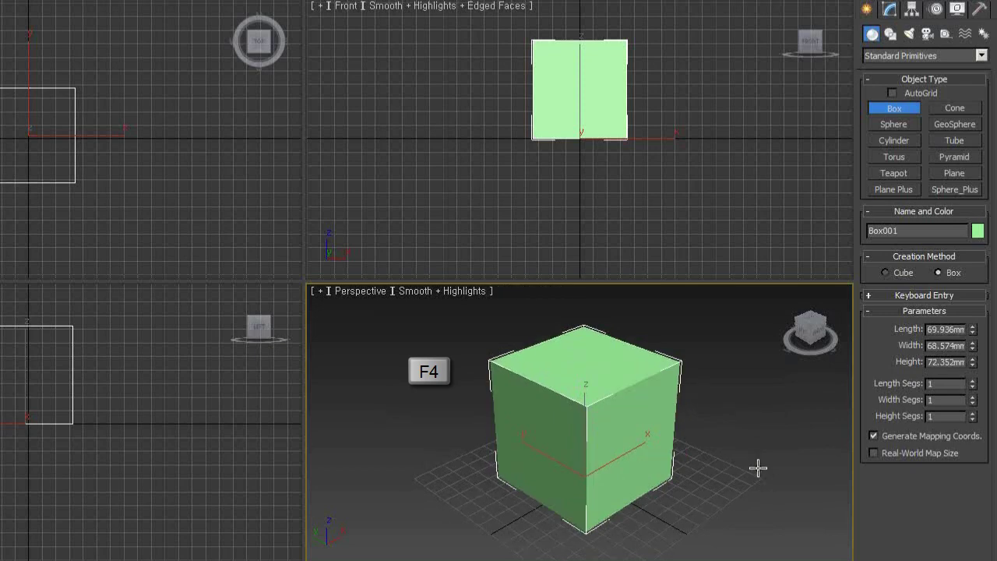
key(F4)
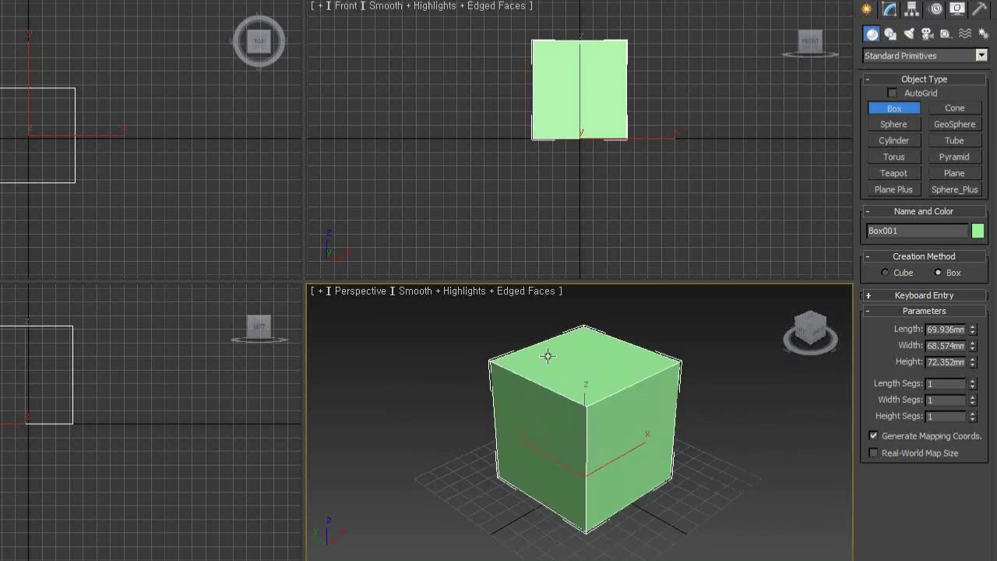
key(F3)
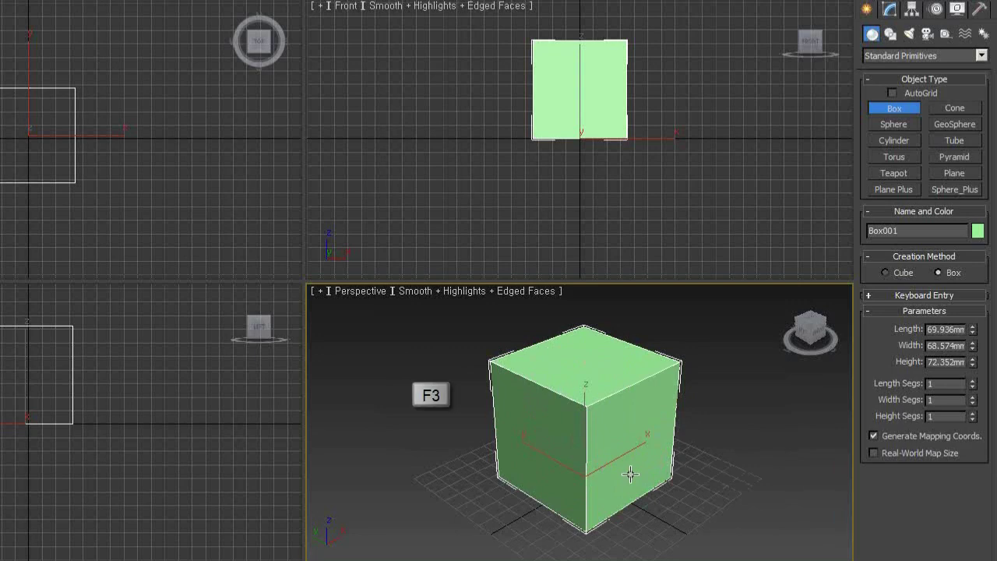
key(F3)
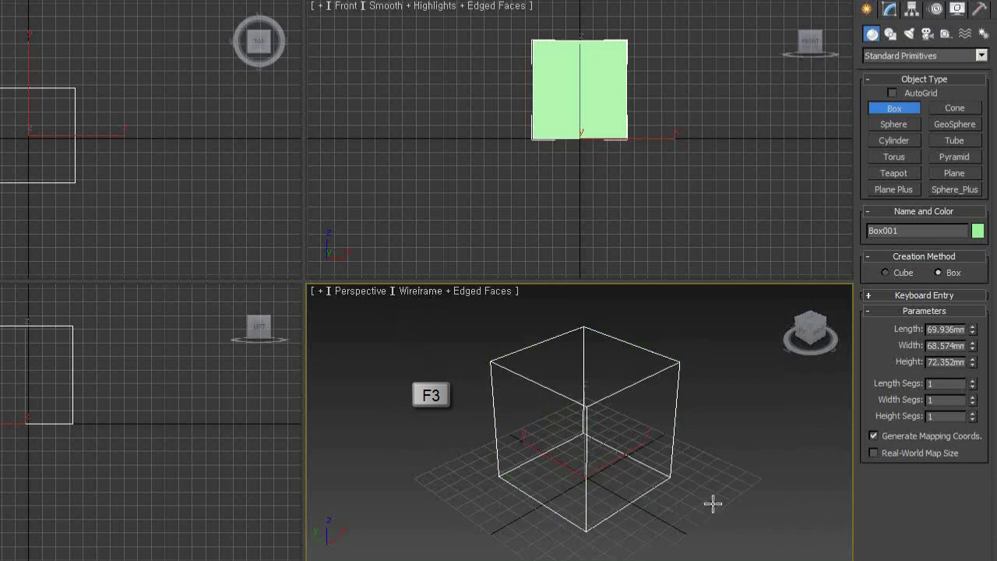
key(F3)
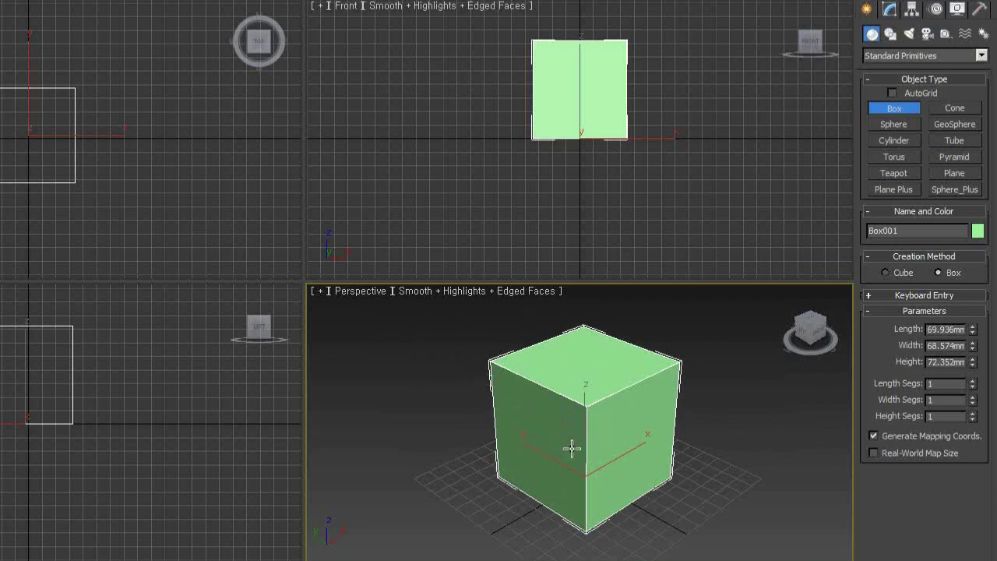
alt+middle_drag(576, 445, 587, 451)
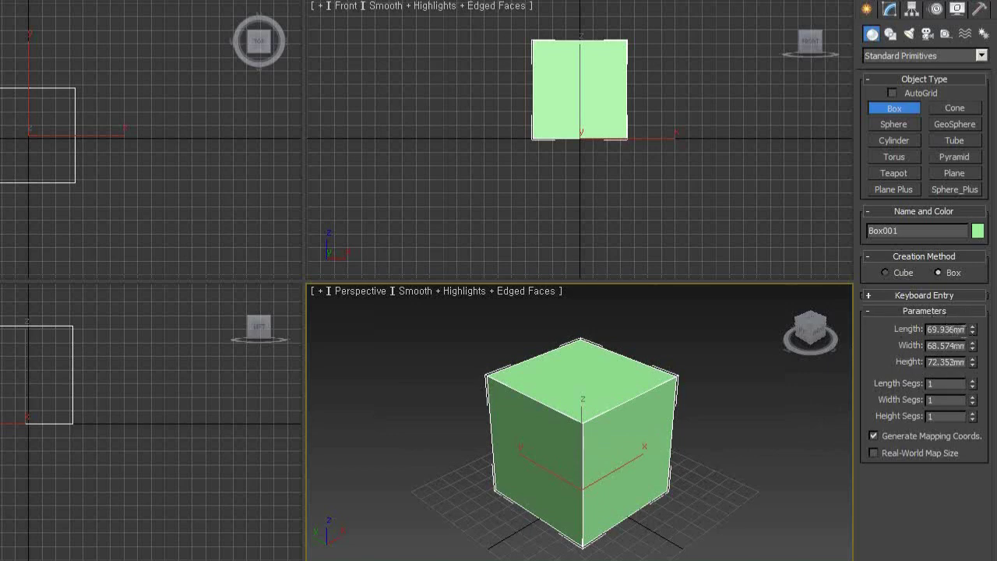
- Set Box001's length and width to 50 mm and its height to 100 mm
double_click(962, 329)
text(60)
key(Return)
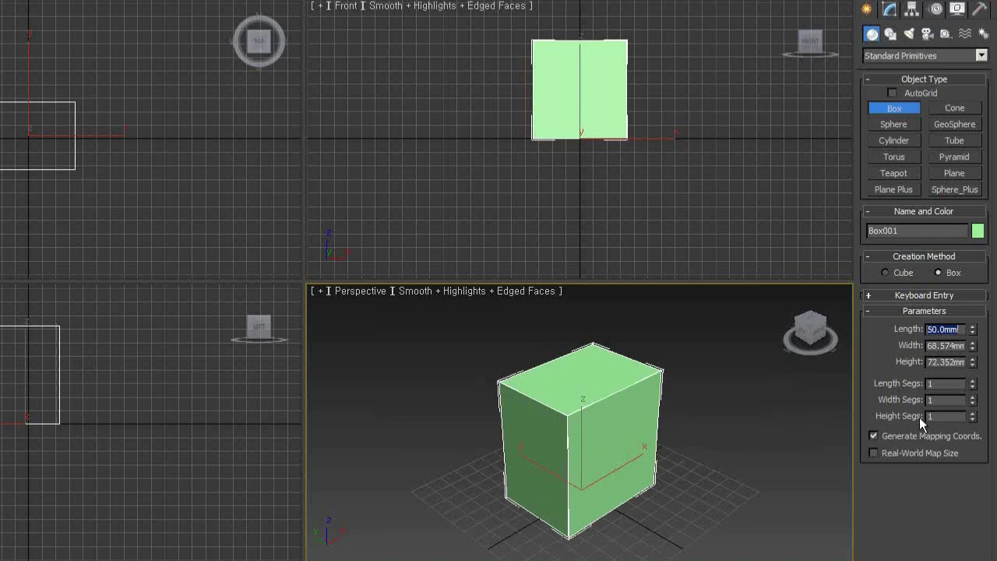
key(Tab)
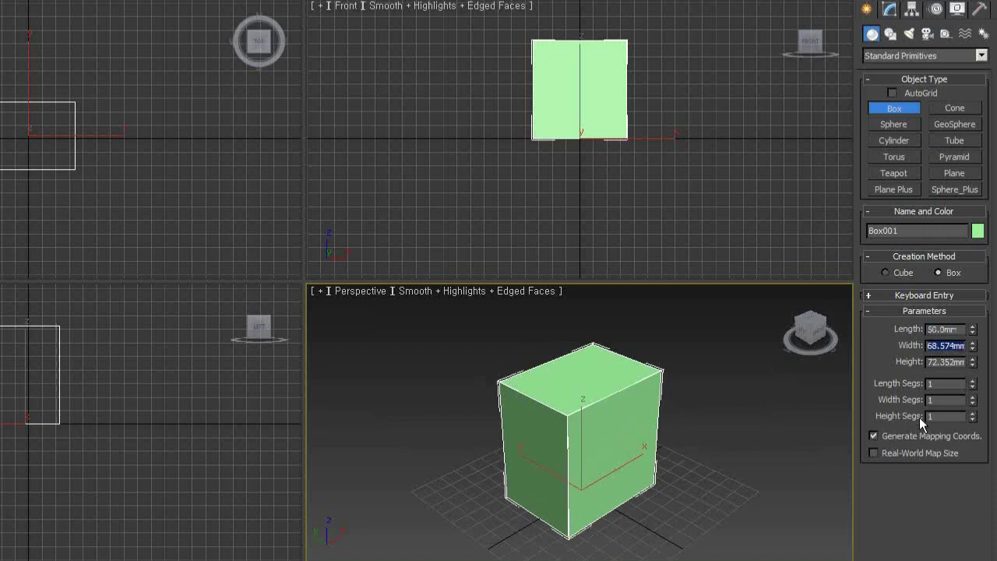
text(50)
key(Tab)
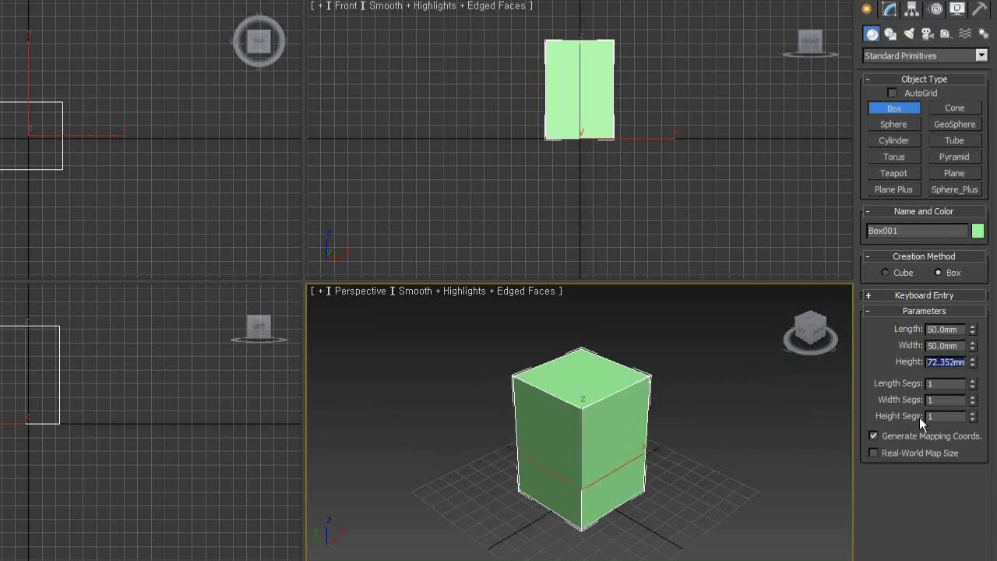
text(100)
key(Return)
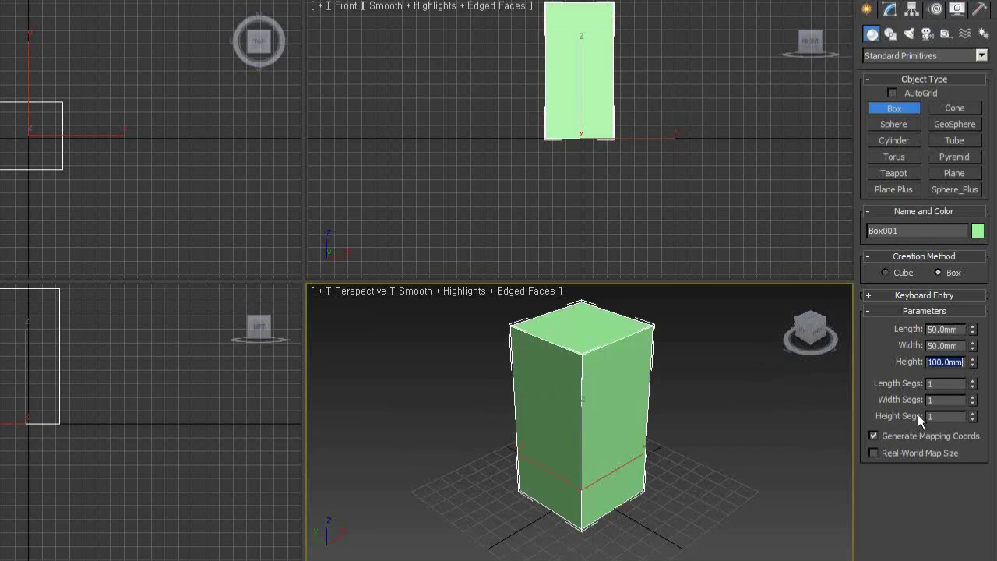
click(932, 330)
click(973, 381)
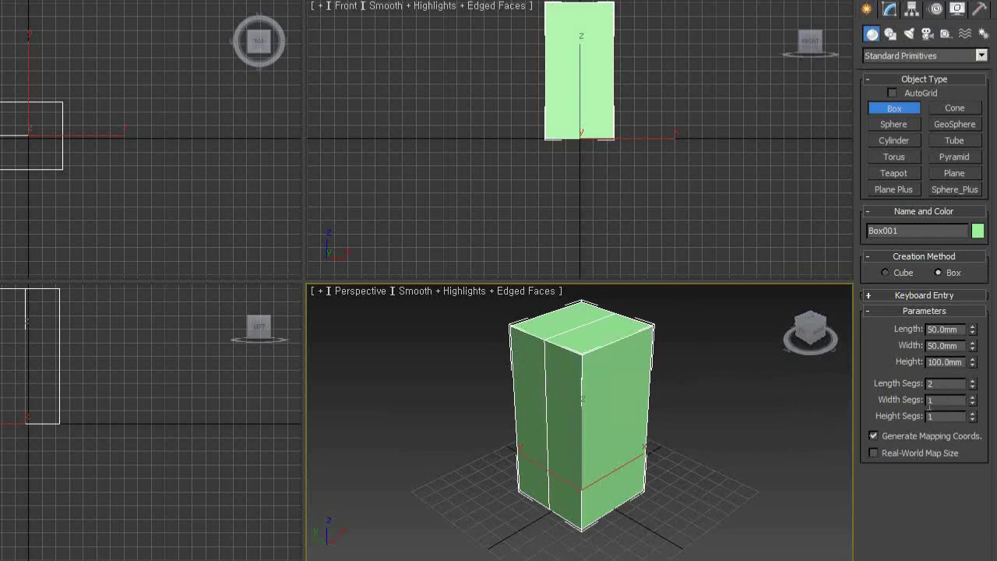
click(972, 380)
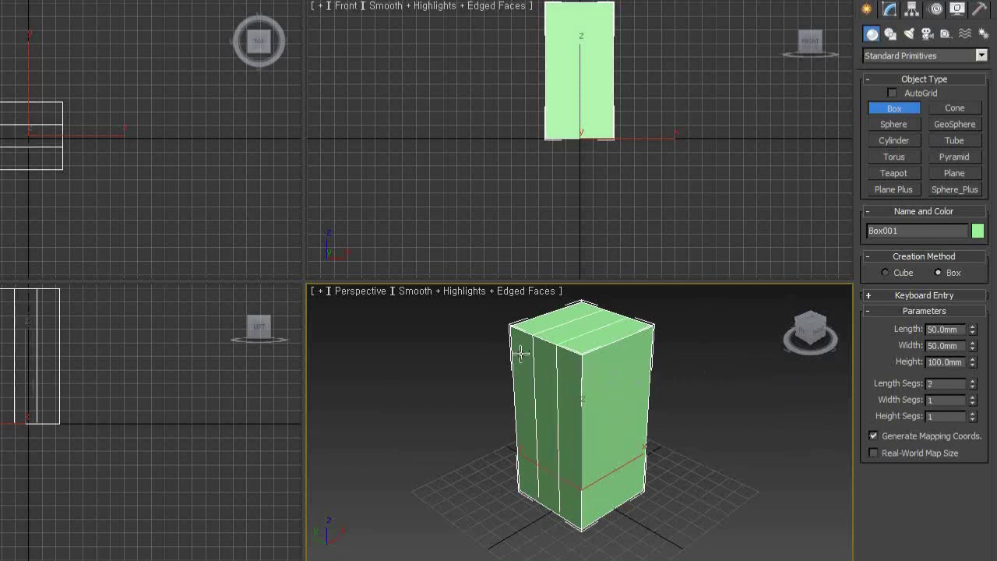
click(972, 381)
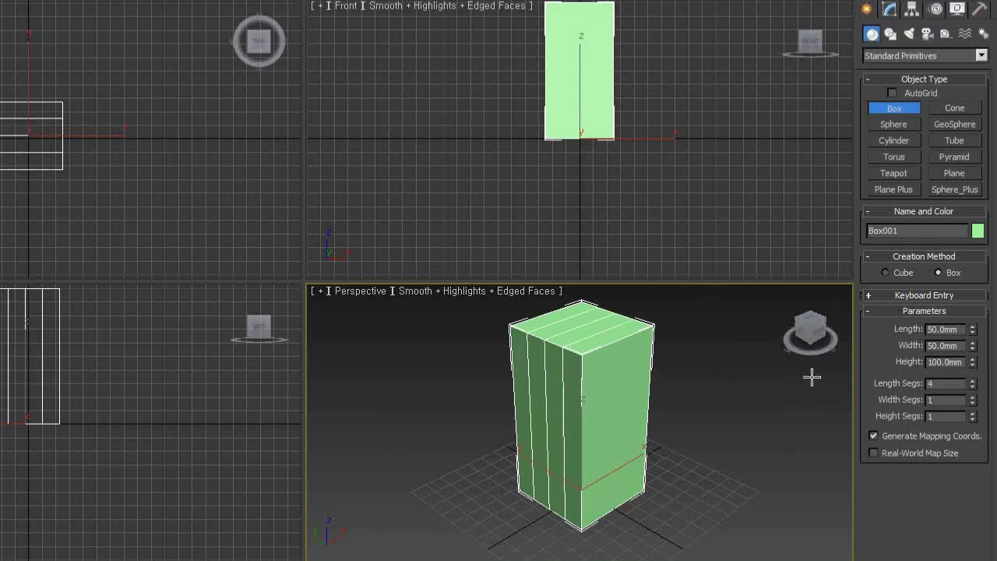
right_click(972, 383)
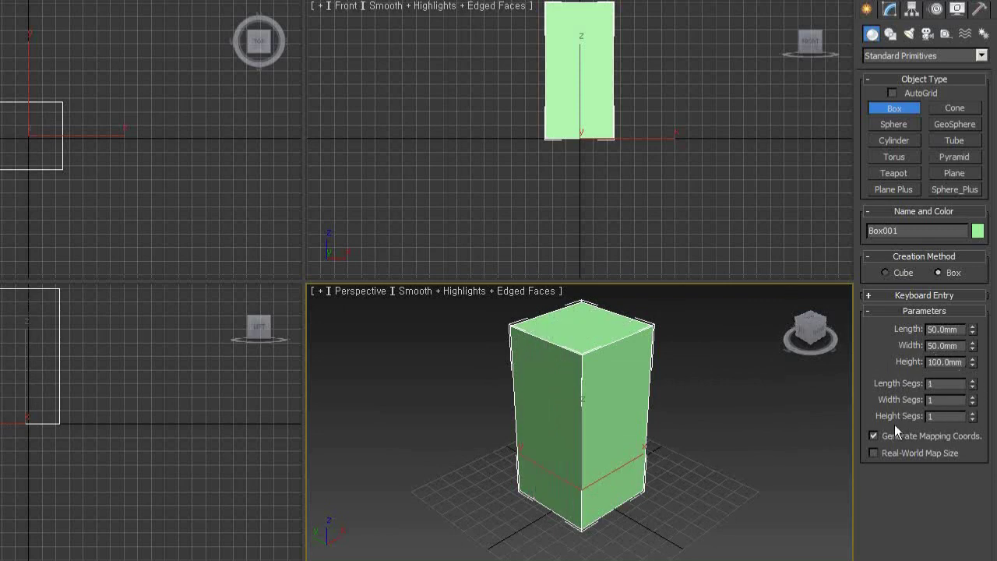
click(974, 414)
click(973, 414)
click(973, 413)
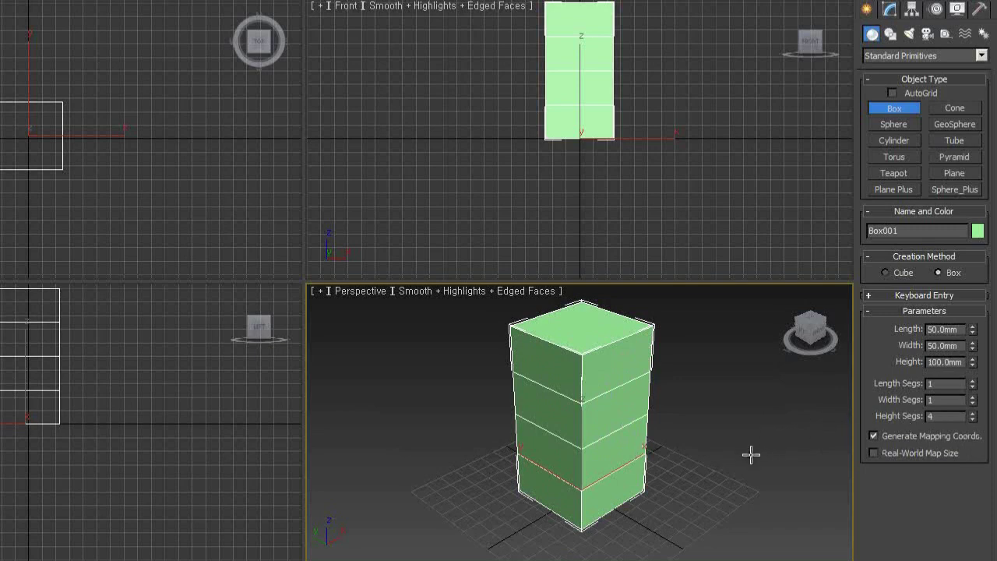
middle_drag(750, 454, 738, 460)
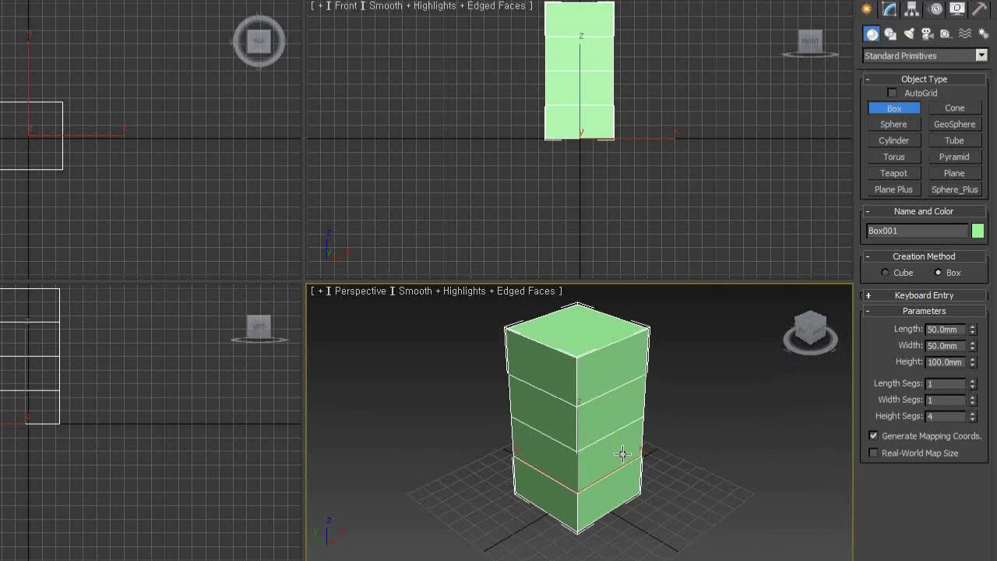
right_click(974, 419)
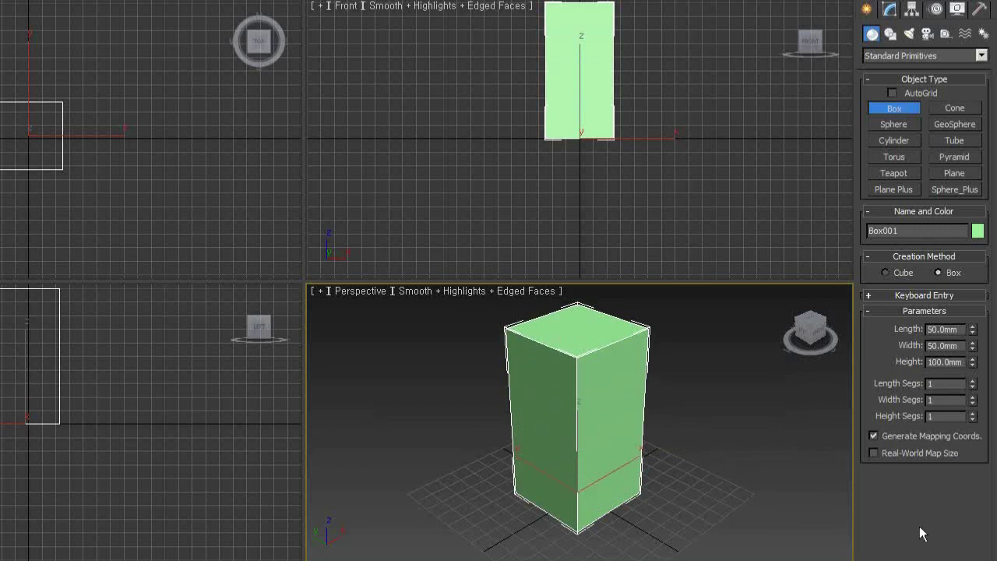
- Pan the Perspective view slightly
middle_drag(774, 466, 766, 474)
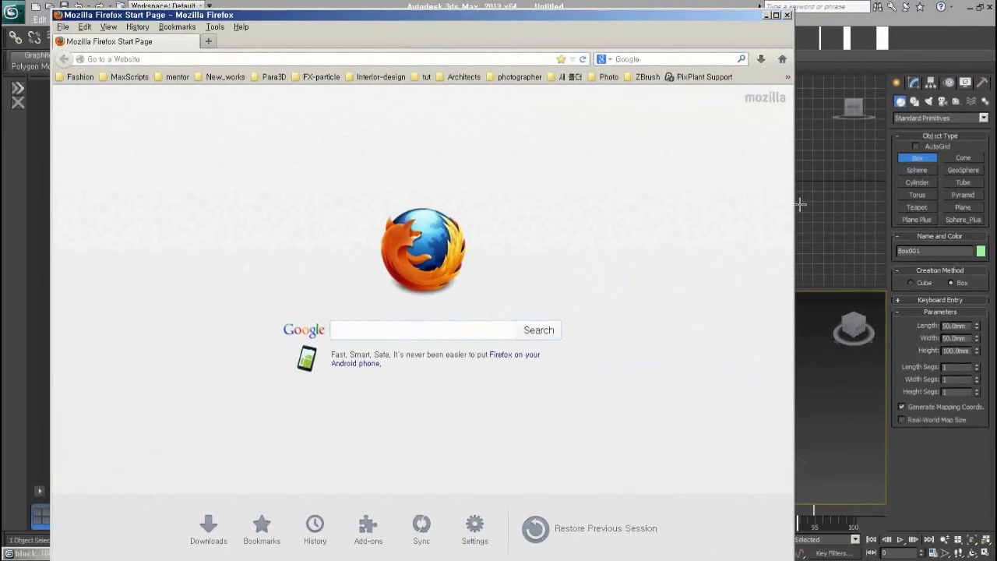
- Search images for 'joycg' and open a larger preview of the house render
text(joycg)
key(Return)
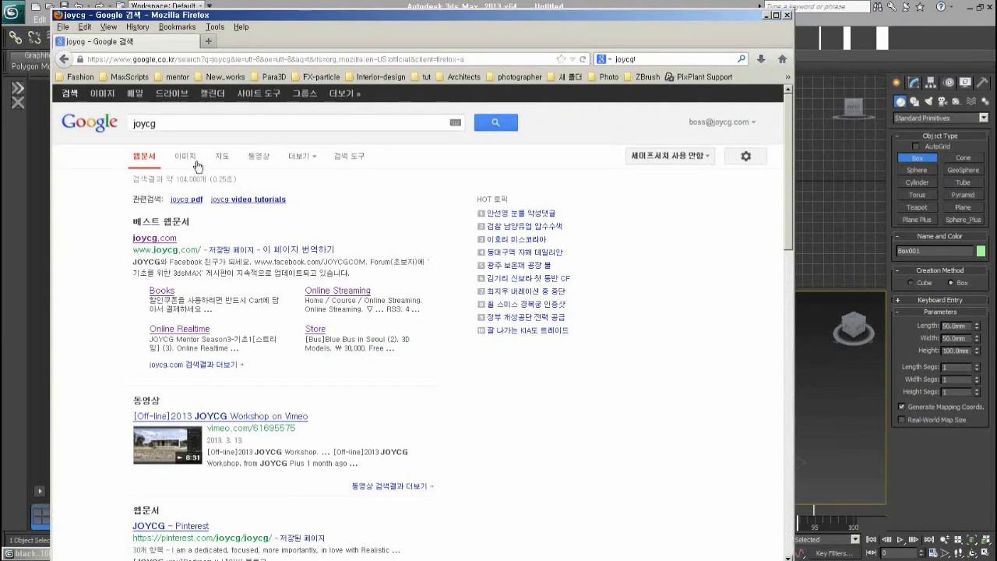
click(185, 158)
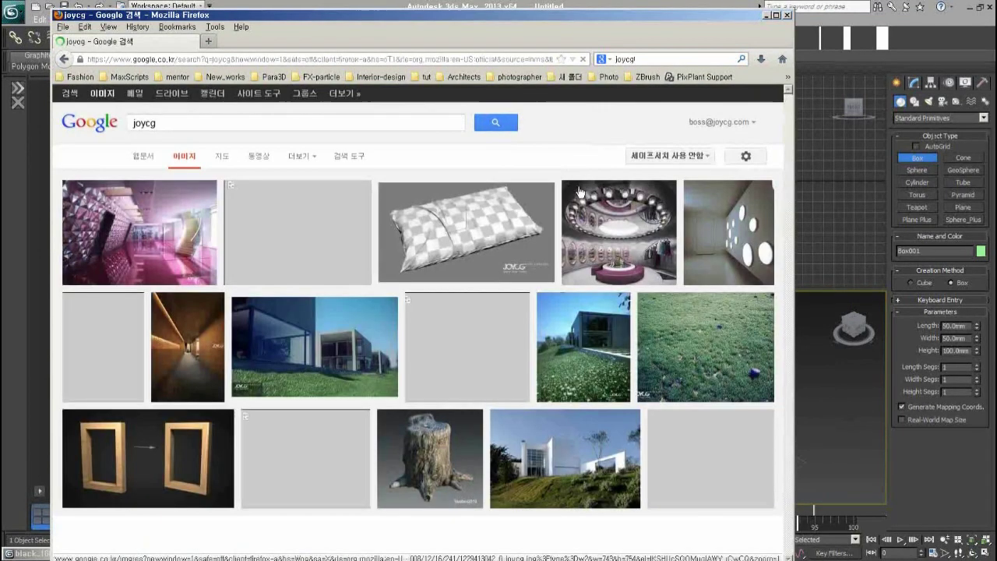
drag(694, 21, 484, 26)
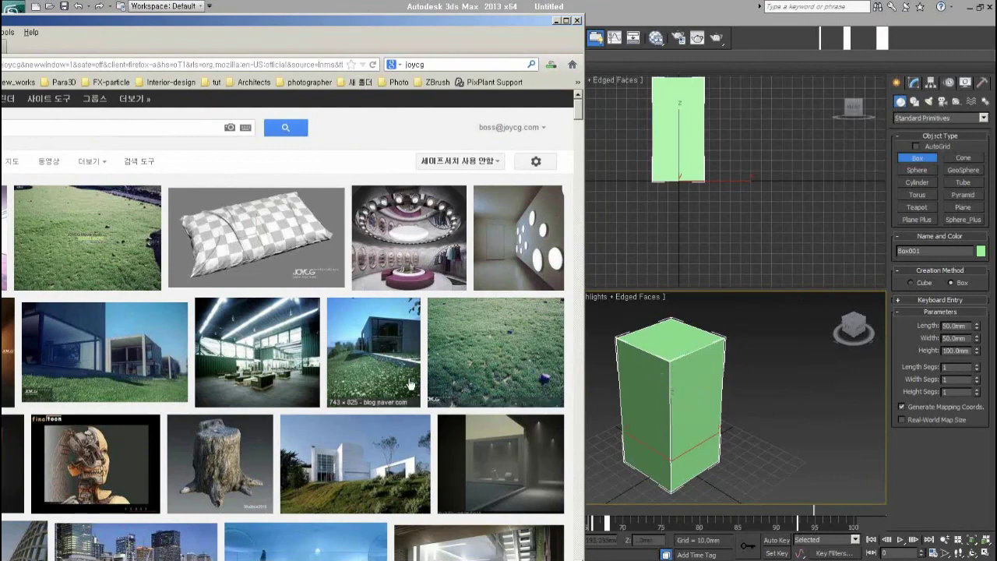
click(381, 357)
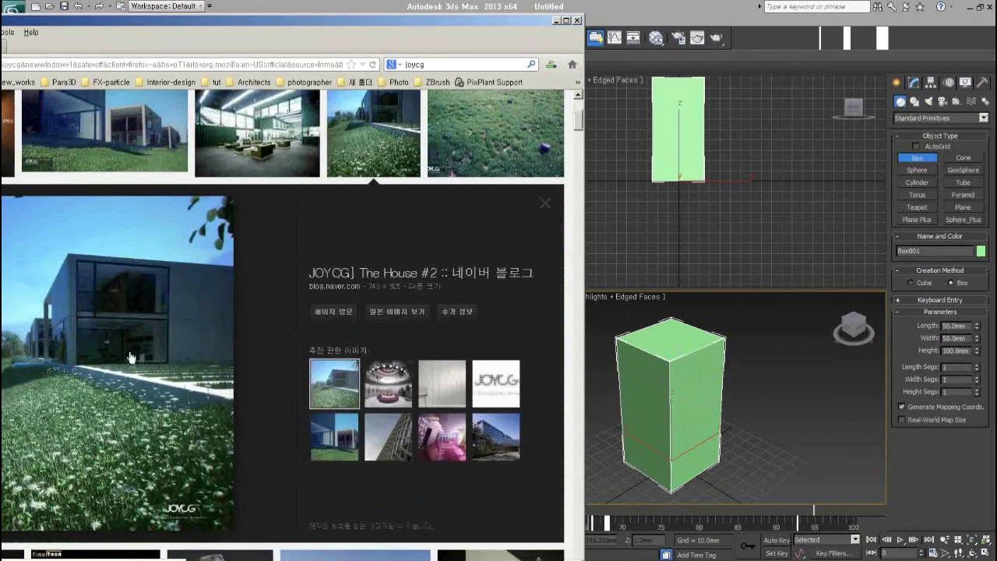
drag(365, 24, 415, 16)
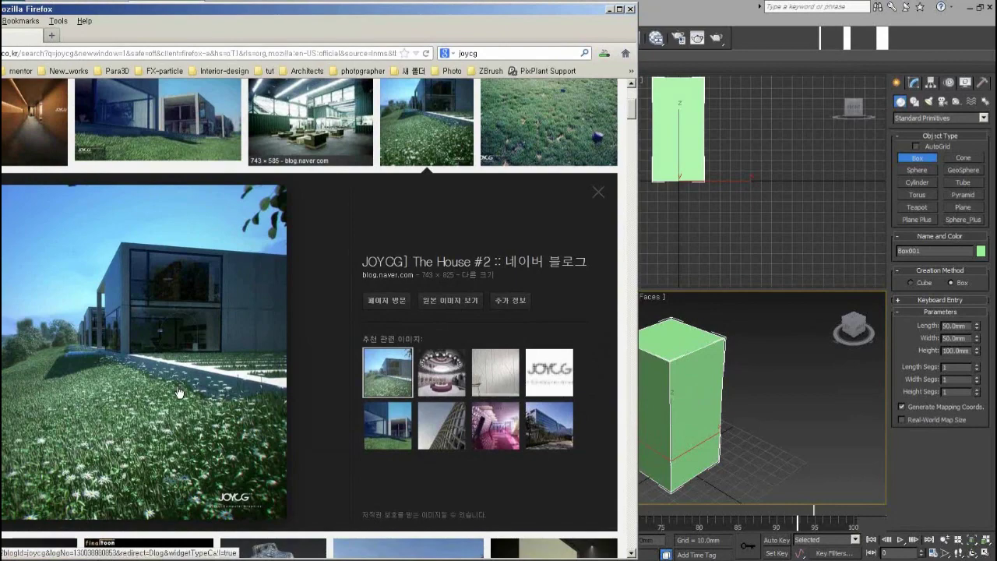
- Save the house photo as ca14a_joycg.jpg in H:\2013_BignnerModeling_S1\1week-box, then minimize Firefox
right_click(101, 293)
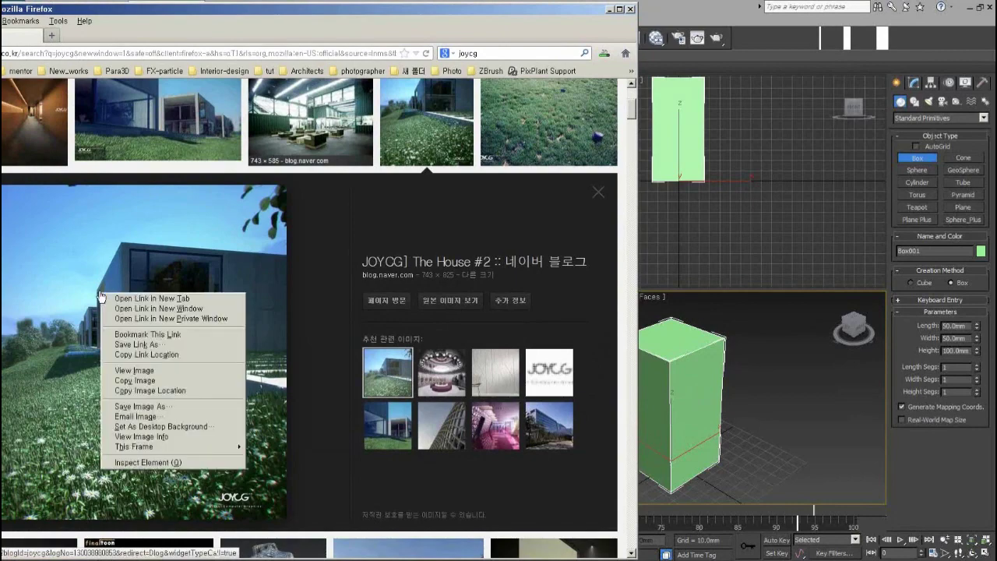
click(200, 407)
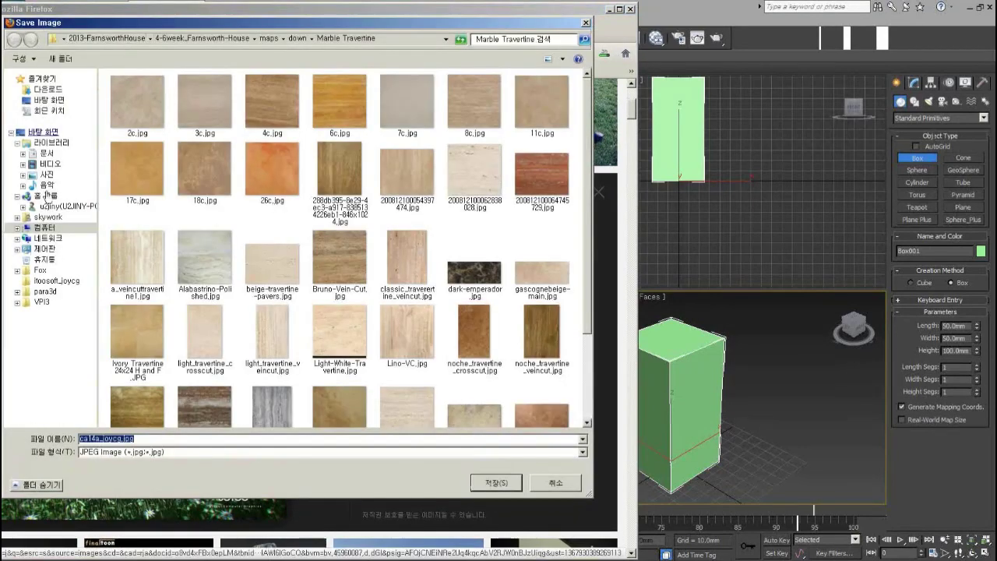
click(45, 227)
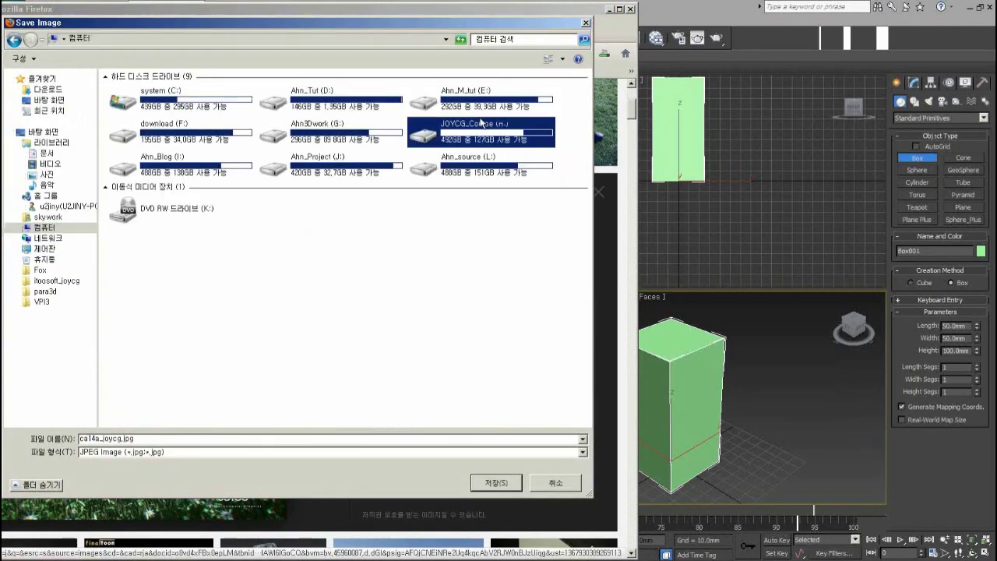
double_click(475, 131)
double_click(188, 299)
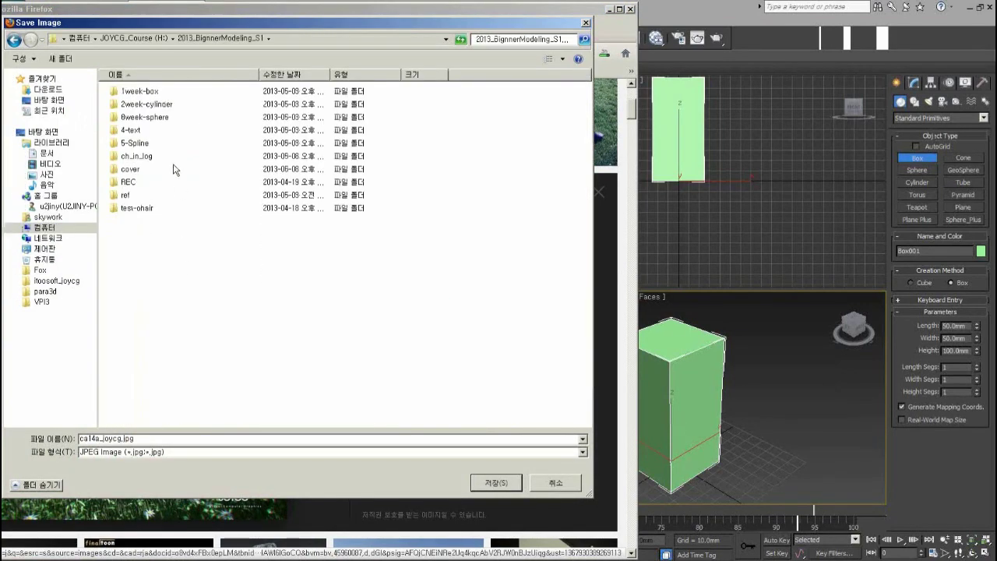
double_click(140, 91)
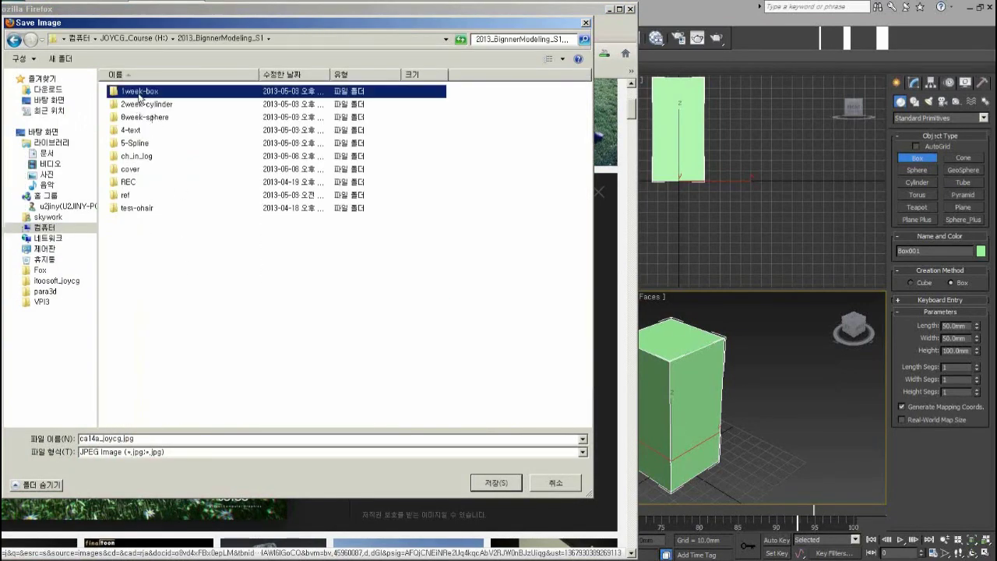
click(492, 481)
click(635, 9)
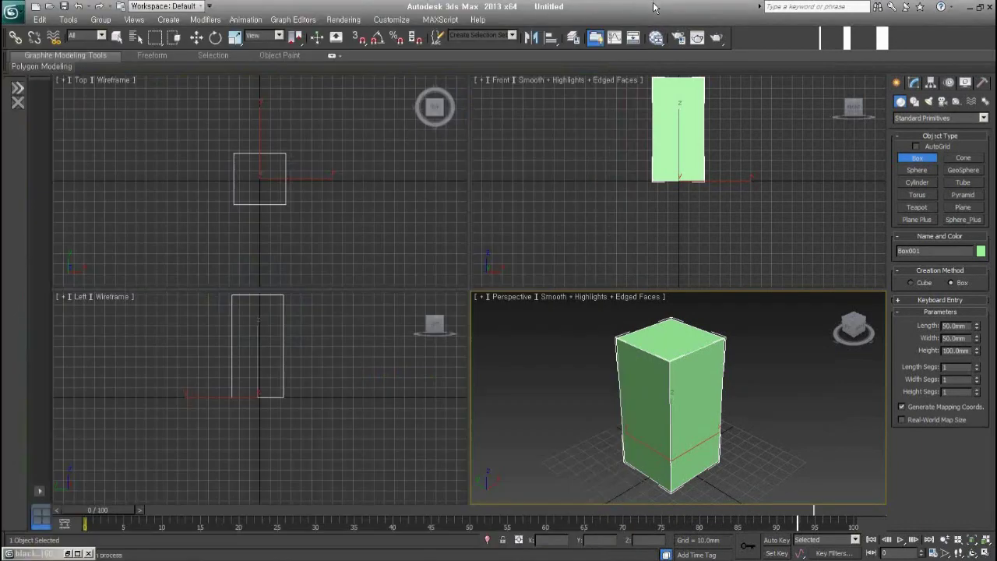
- Drag ca14a_joycg.jpg from the 1week-box folder onto Box001 to texture its faces
click(208, 557)
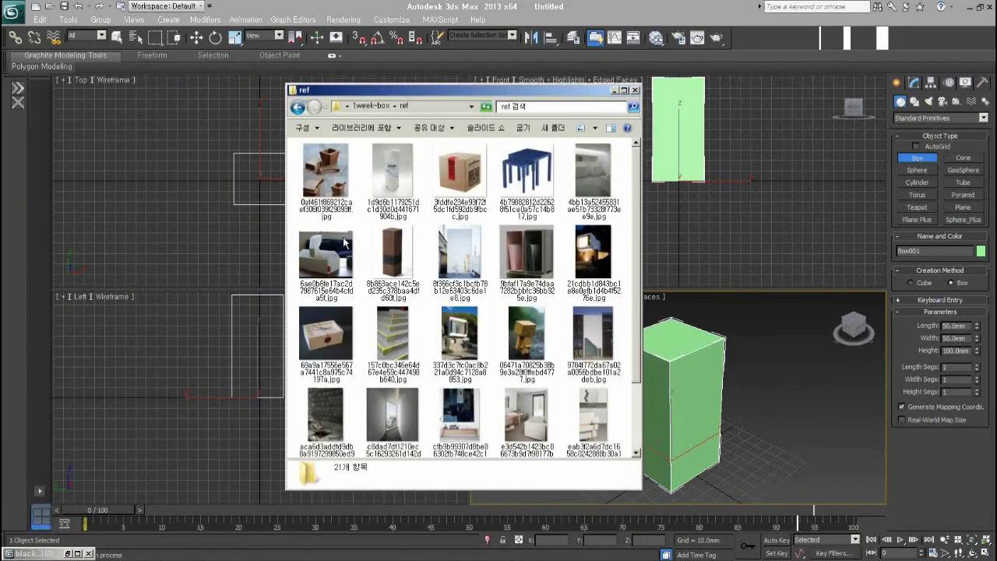
click(373, 106)
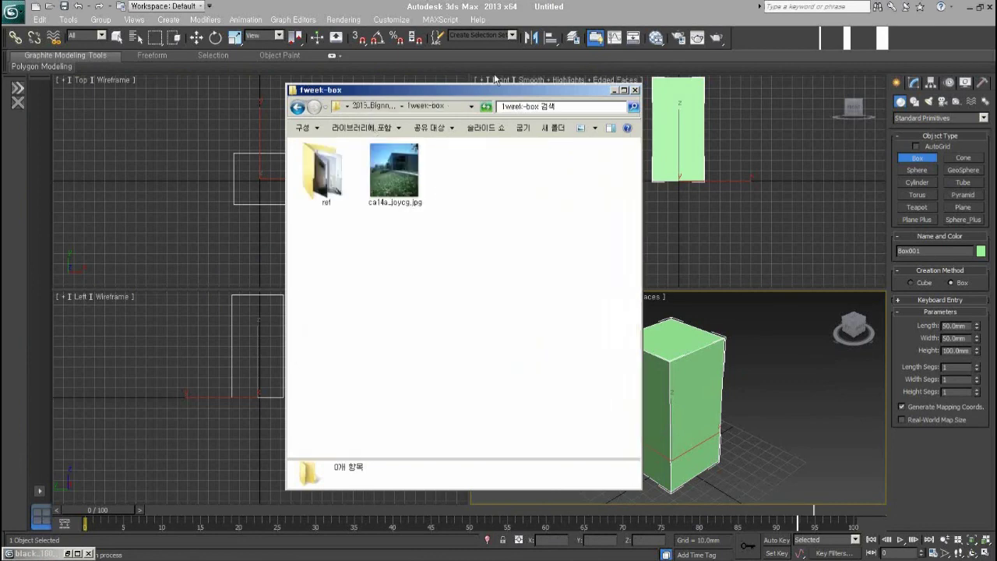
drag(491, 94, 334, 125)
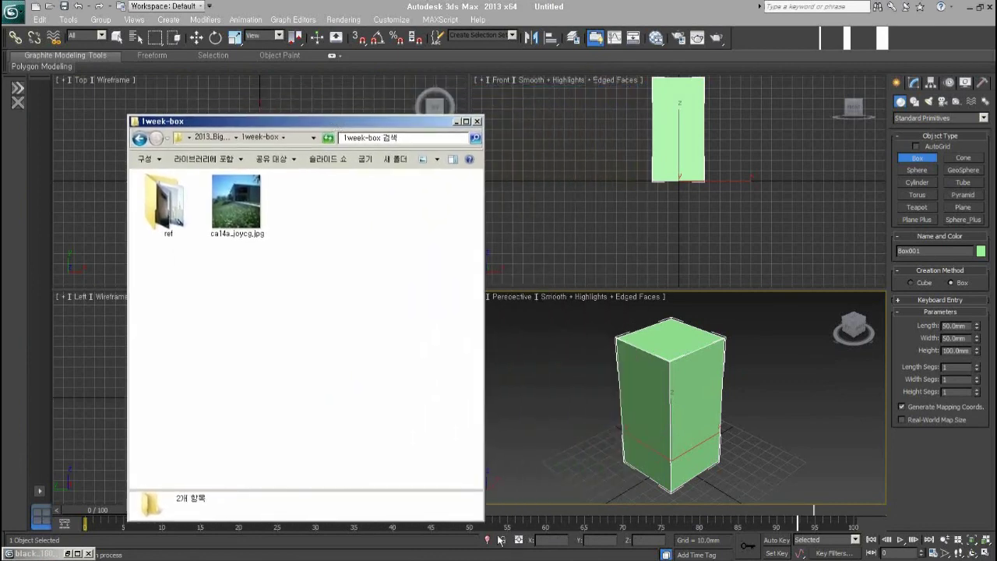
click(233, 210)
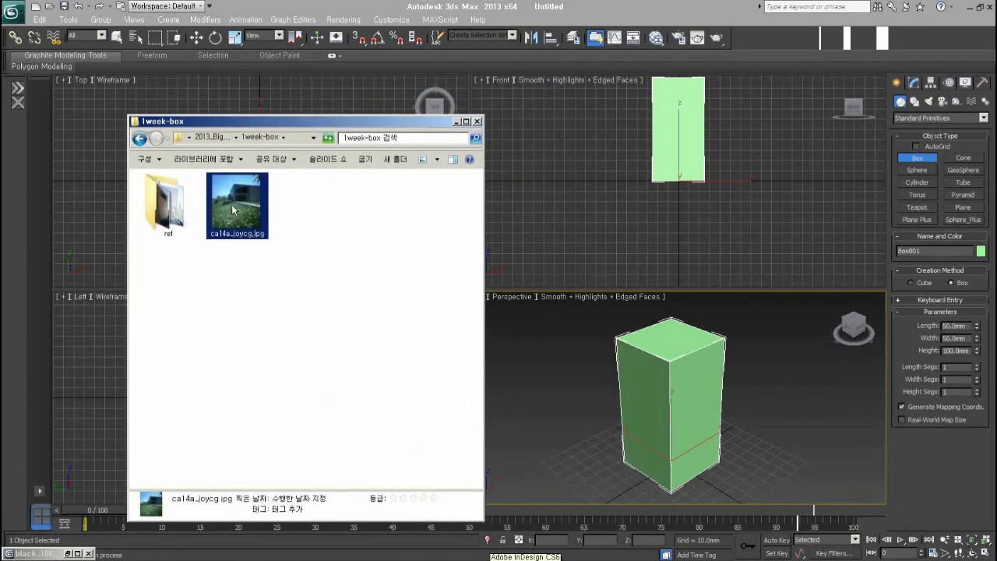
mouse_move(234, 210)
mouse_down()
mouse_move(589, 376)
mouse_move(642, 387)
mouse_up()
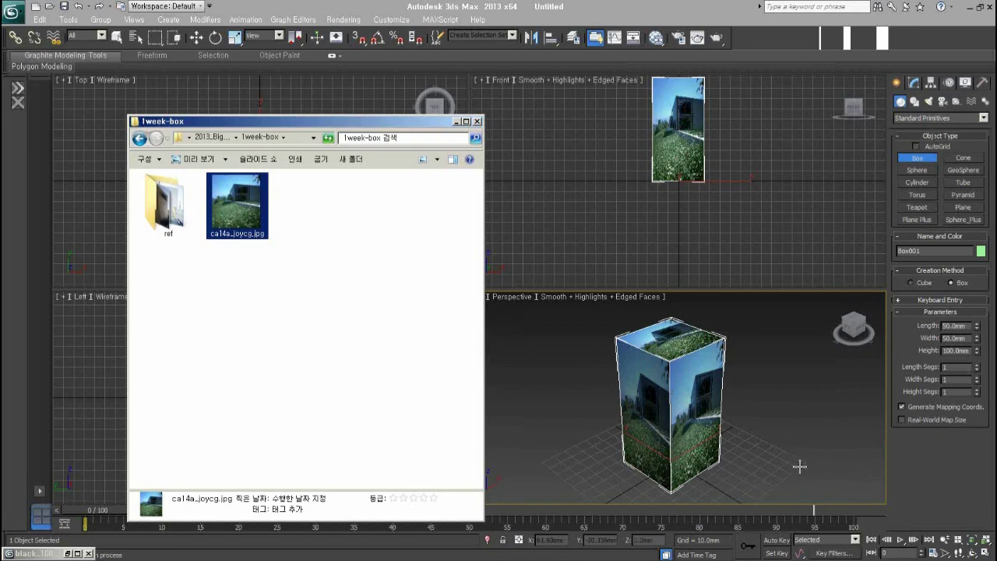
alt+middle_drag(669, 413, 663, 438)
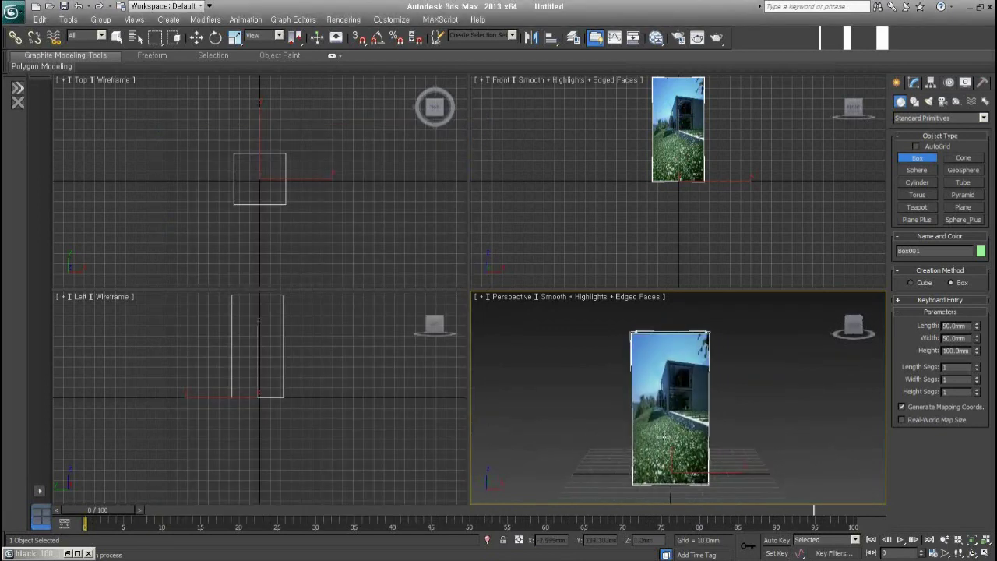
- Orbit around the photo-textured box from several angles, then exit Box creation
alt+middle_drag(625, 407, 656, 494)
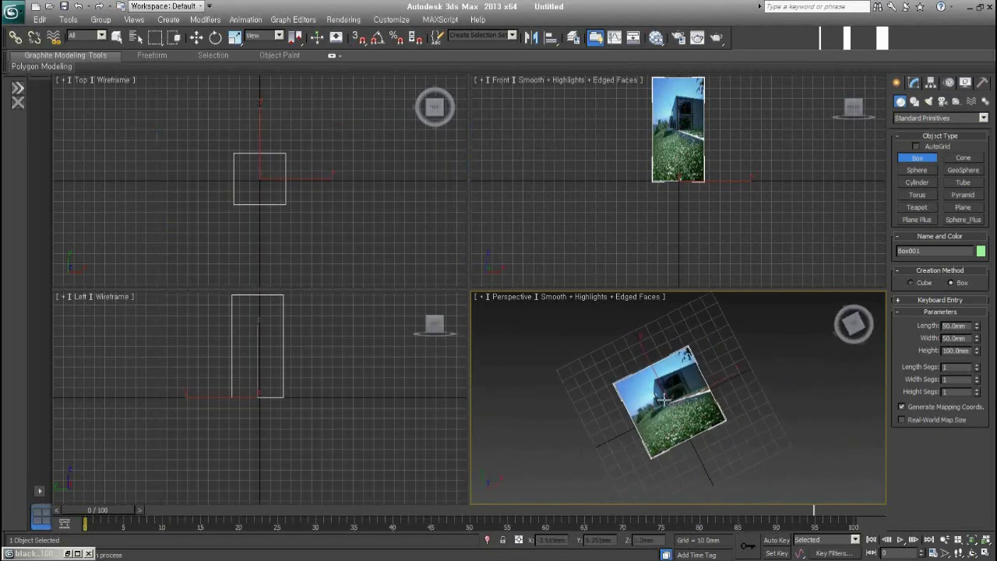
alt+middle_drag(647, 451, 708, 376)
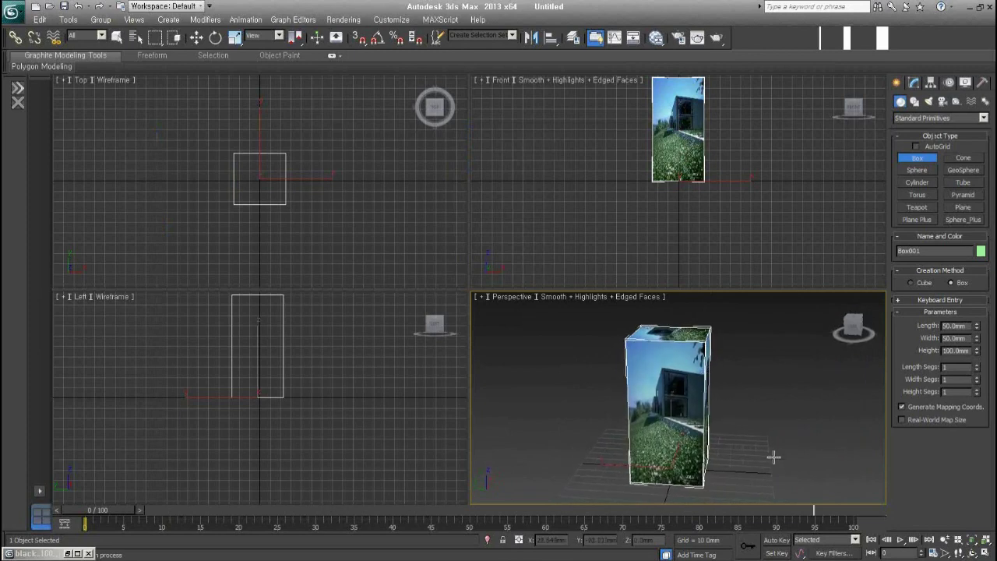
alt+middle_drag(774, 456, 708, 441)
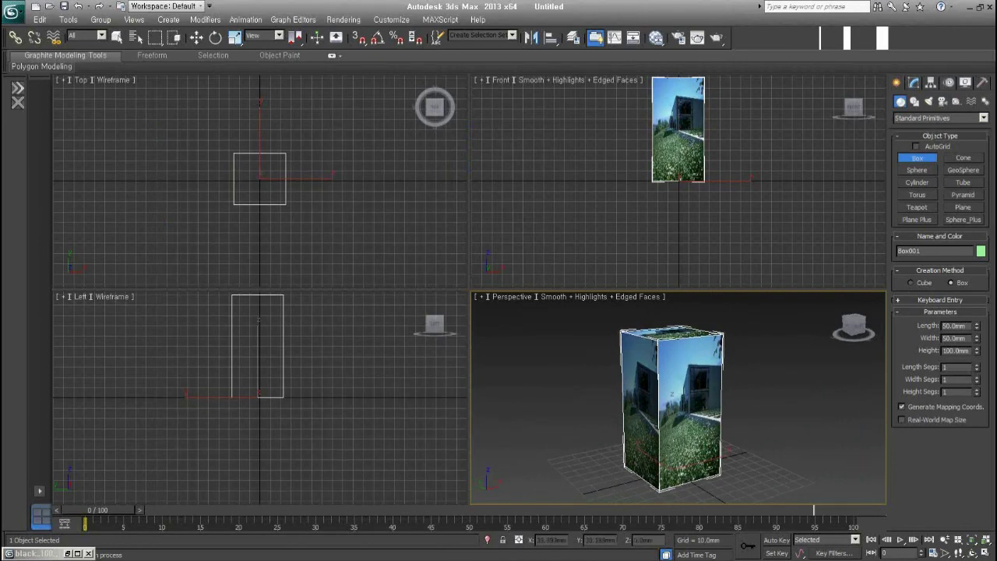
middle_drag(697, 448, 696, 431)
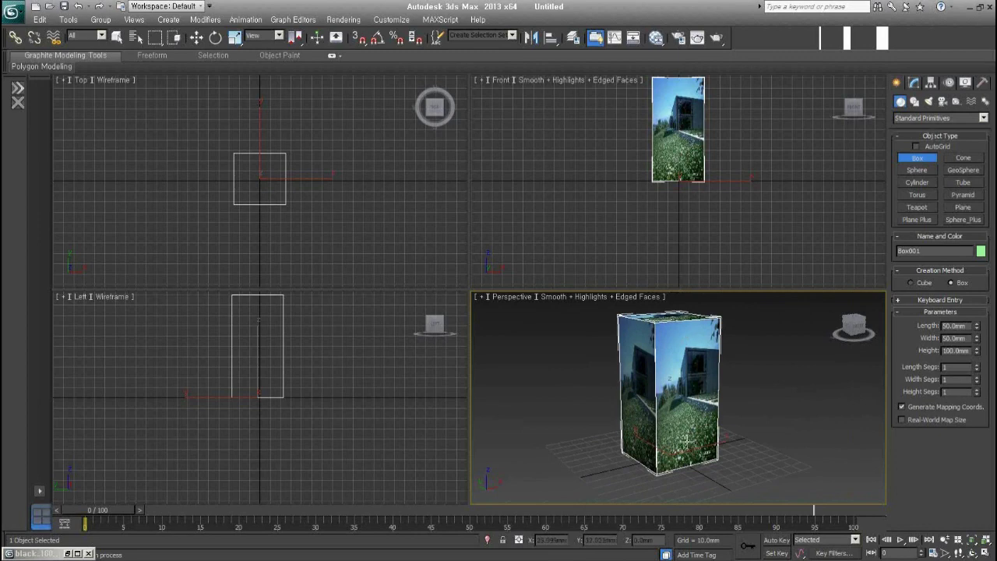
alt+middle_drag(703, 356, 704, 439)
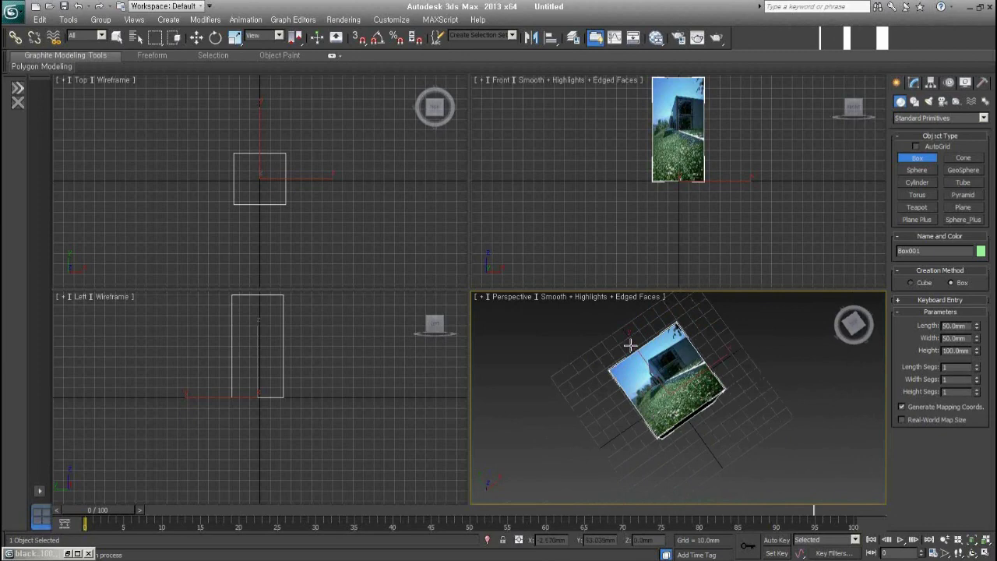
alt+middle_drag(703, 428, 703, 365)
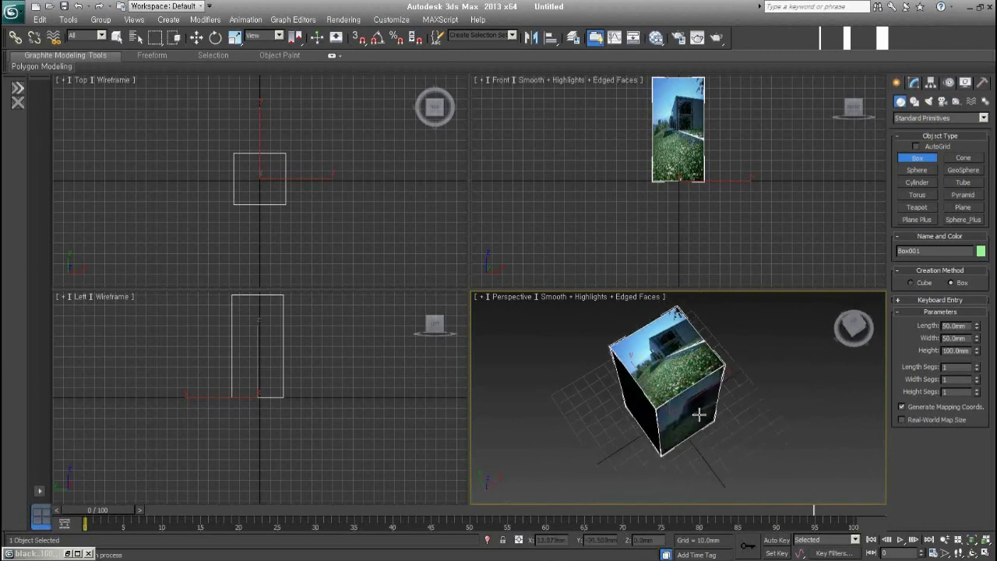
mouse_move(733, 402)
alt+middle_down()
mouse_move(739, 478)
mouse_move(706, 435)
alt+middle_up()
right_click(753, 478)
- Delete the textured box and draw a 73.485 mm cube using the Cube creation method
key(Delete)
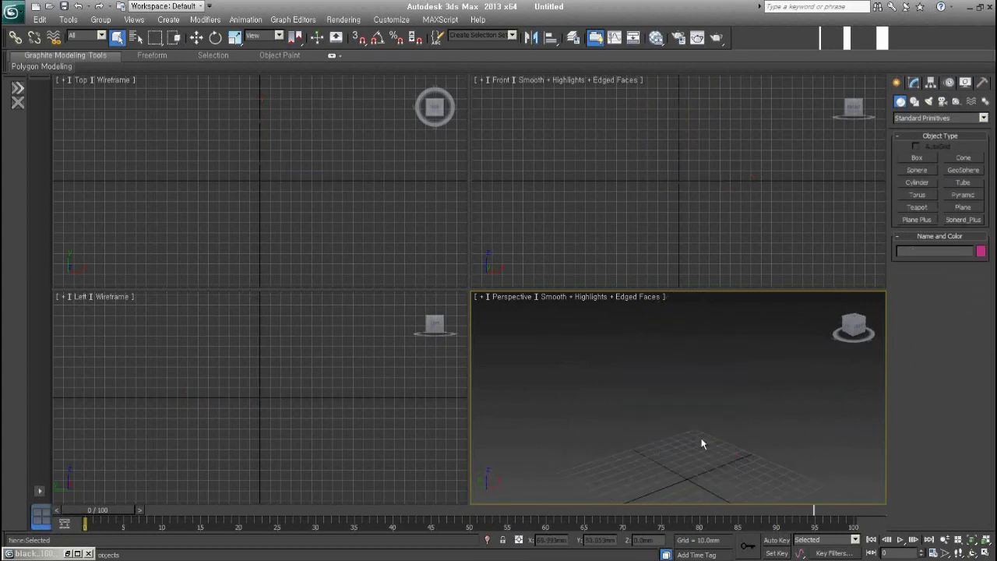
middle_drag(701, 442, 690, 375)
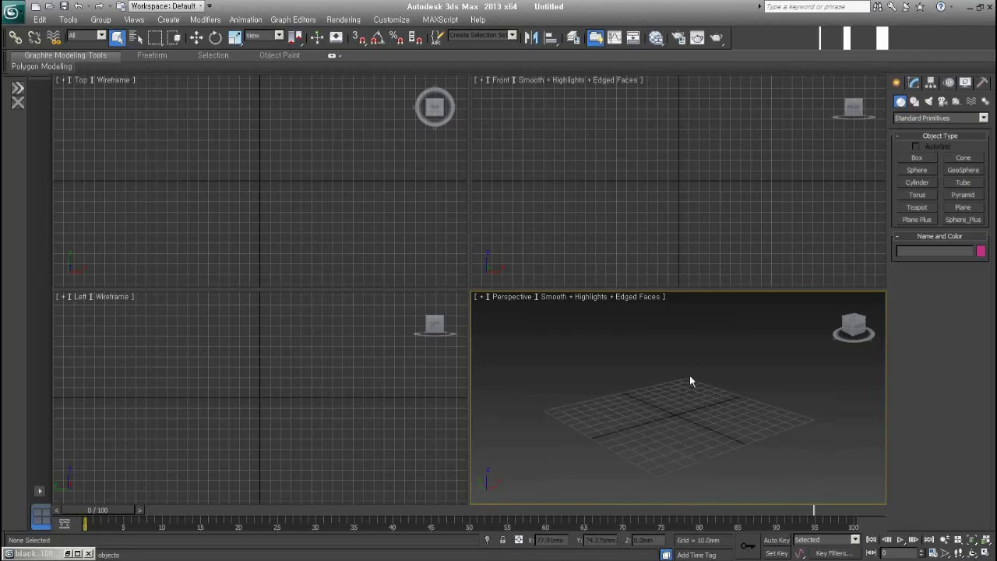
click(920, 157)
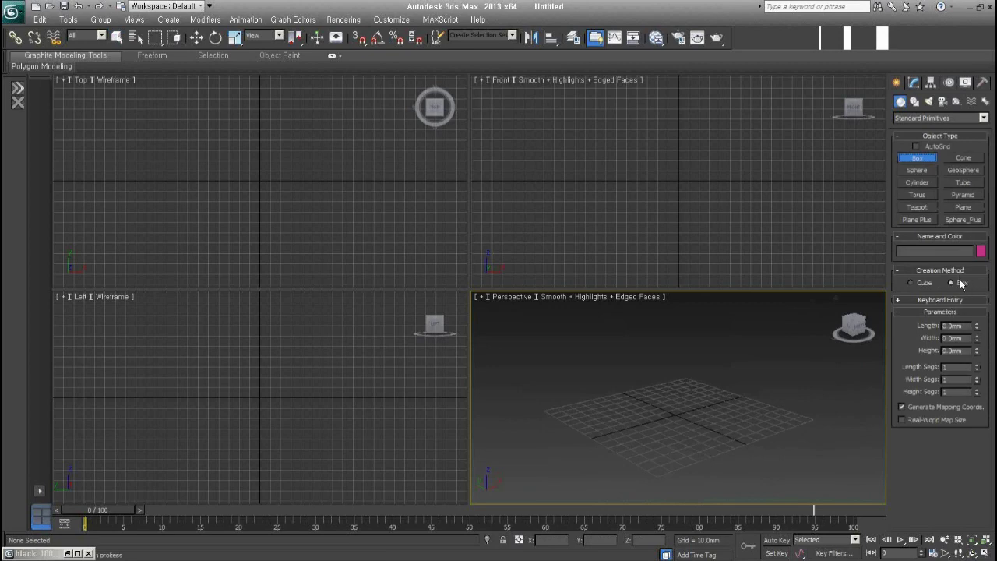
click(911, 283)
mouse_move(672, 412)
mouse_down()
mouse_move(677, 435)
mouse_move(672, 418)
mouse_up()
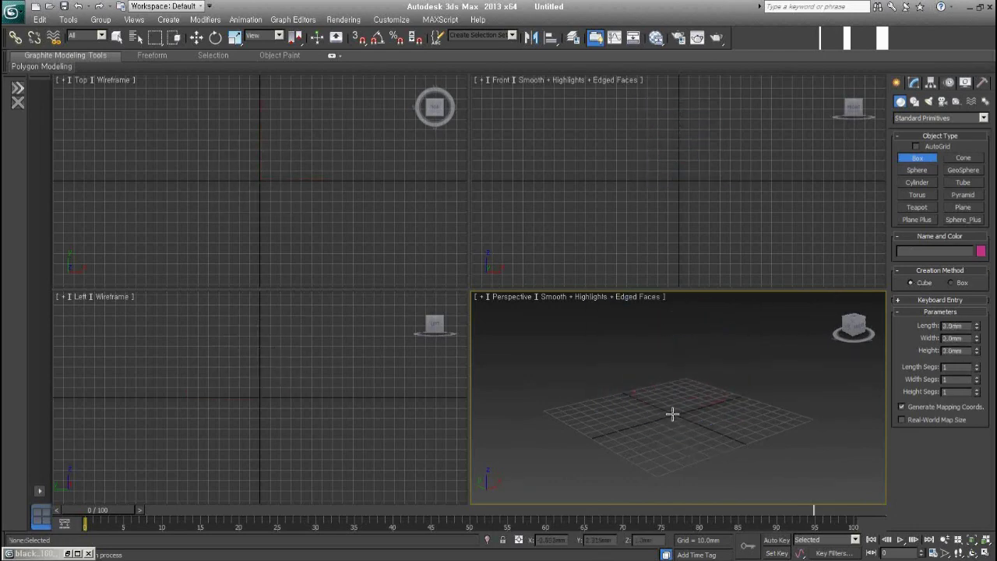
drag(671, 418, 672, 437)
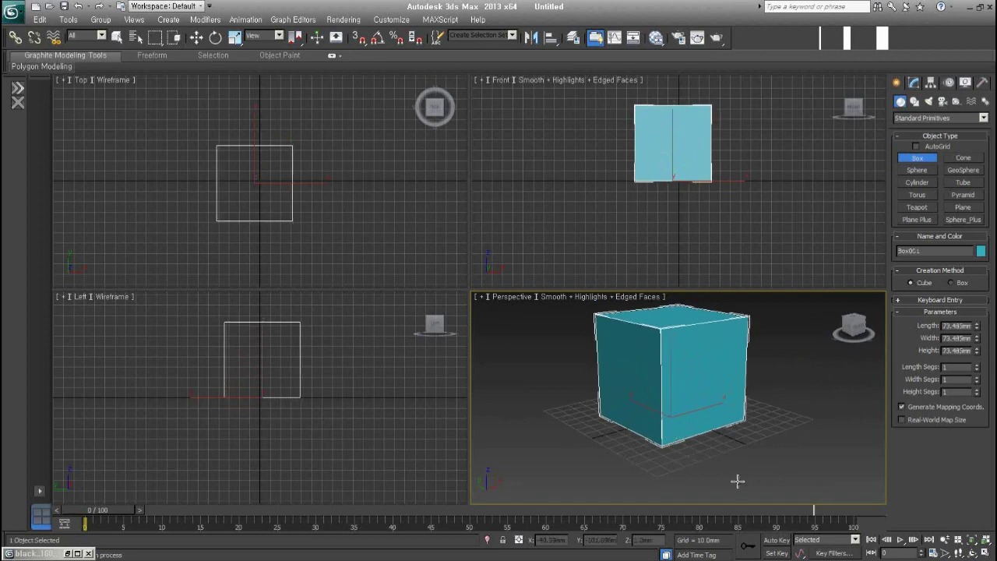
- Exit Box creation and orbit around the 73.485 mm cube from several angles
alt+middle_drag(719, 447, 718, 475)
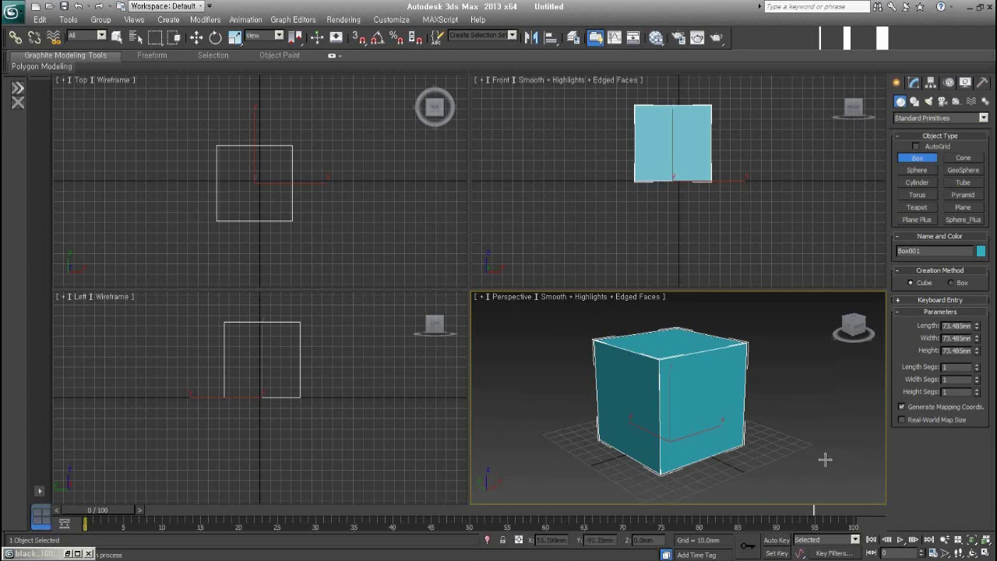
right_click(741, 440)
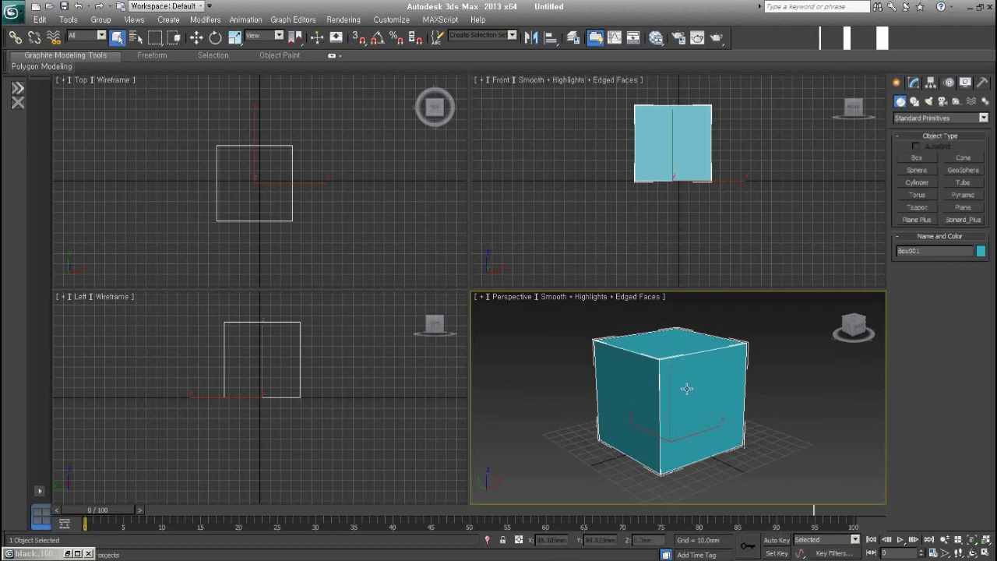
alt+middle_drag(692, 393, 751, 425)
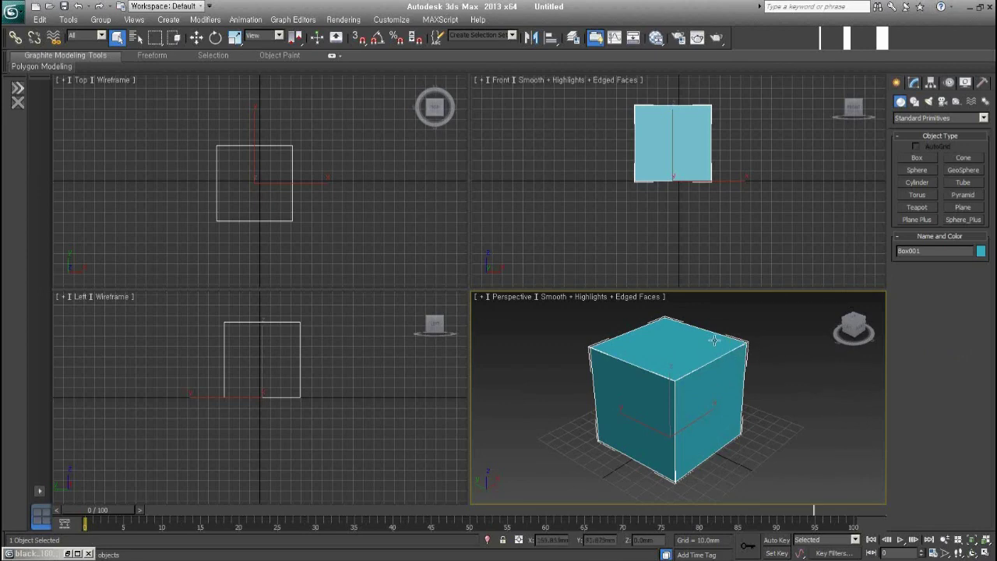
alt+middle_drag(715, 340, 721, 351)
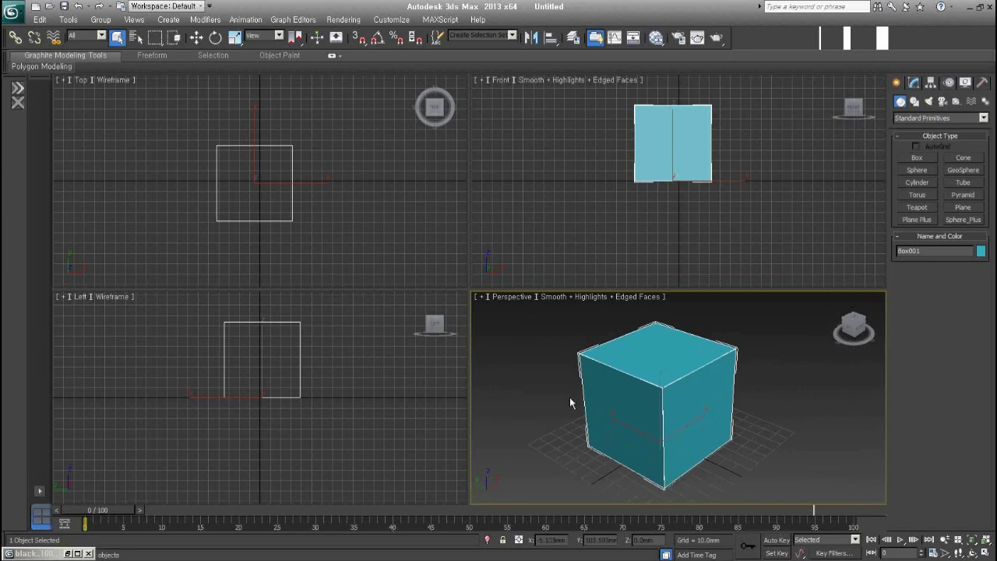
alt+middle_drag(659, 423, 725, 410)
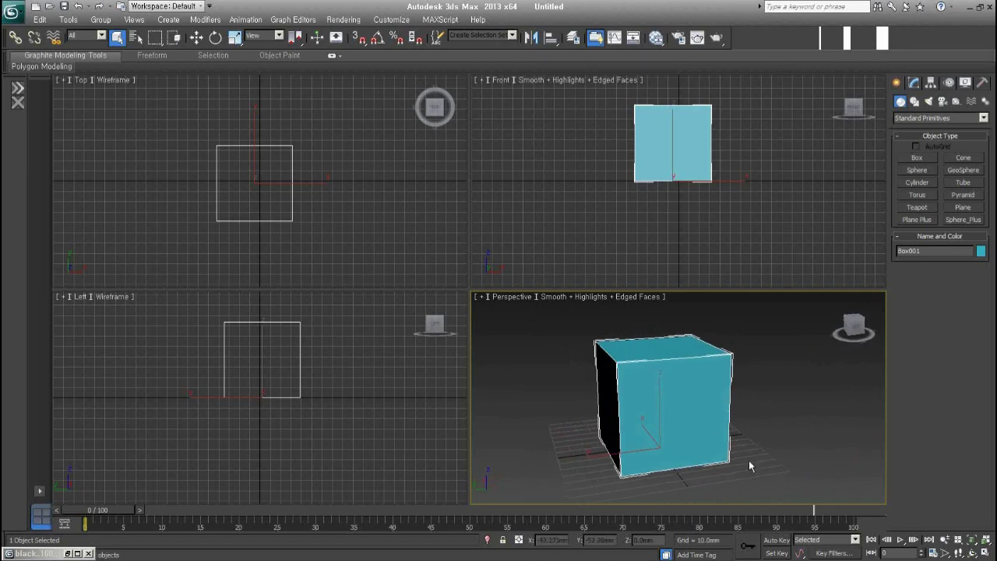
mouse_move(748, 466)
alt+middle_down()
mouse_move(772, 465)
mouse_move(685, 464)
alt+middle_up()
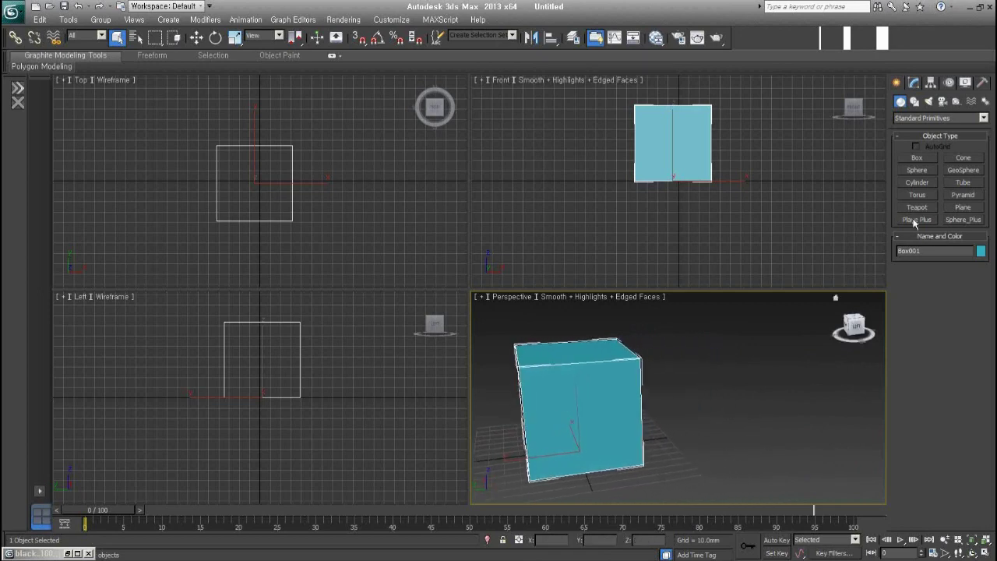
- Draw a test sphere beside the cube, delete it, then select and centre the cube
click(918, 170)
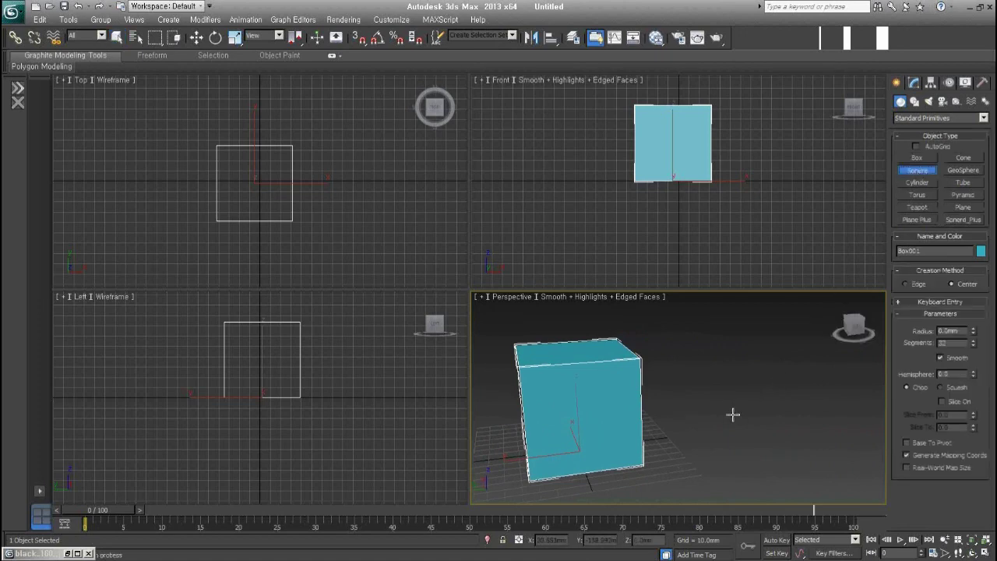
mouse_move(732, 411)
mouse_down()
mouse_move(737, 466)
mouse_move(713, 393)
mouse_up()
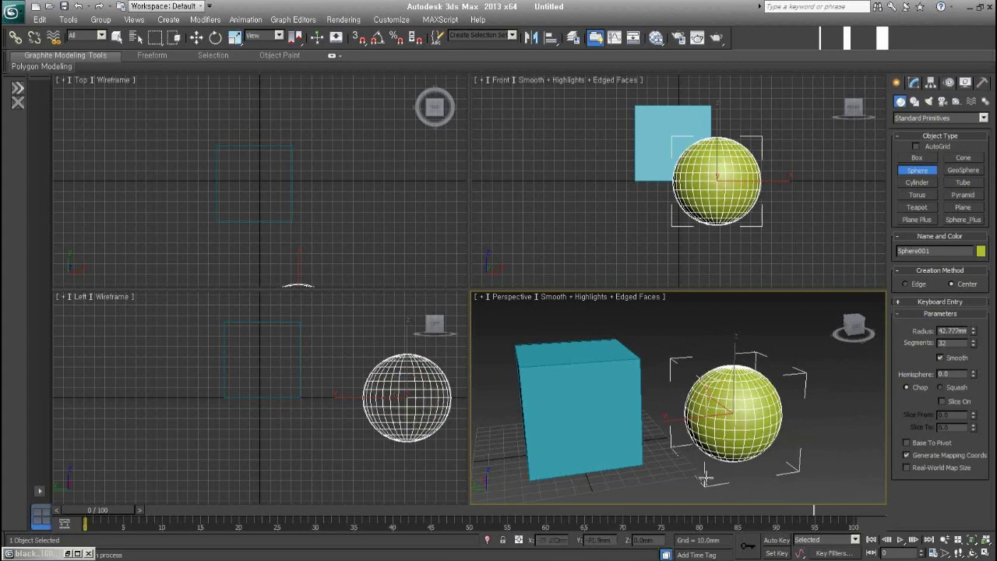
right_click(787, 377)
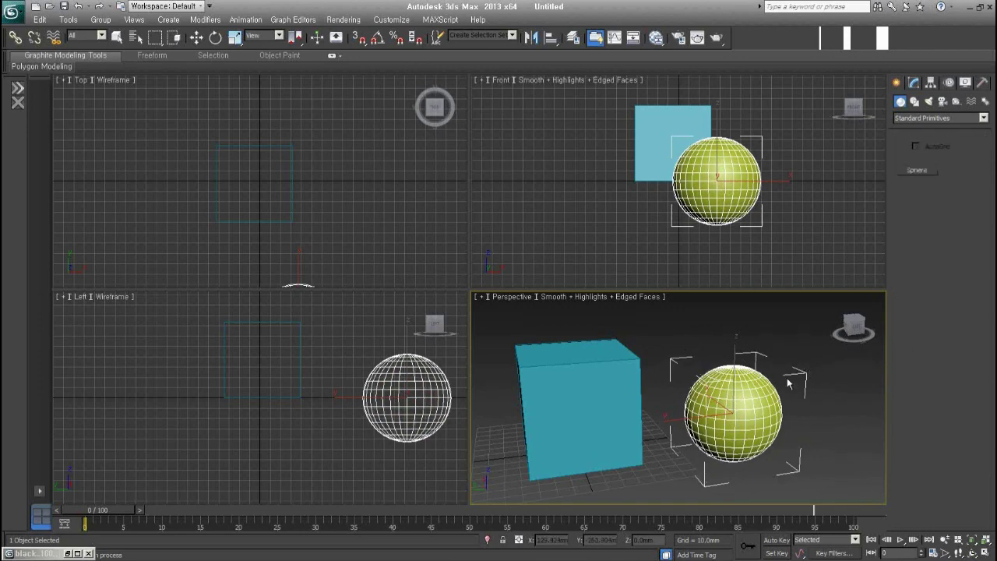
key(Delete)
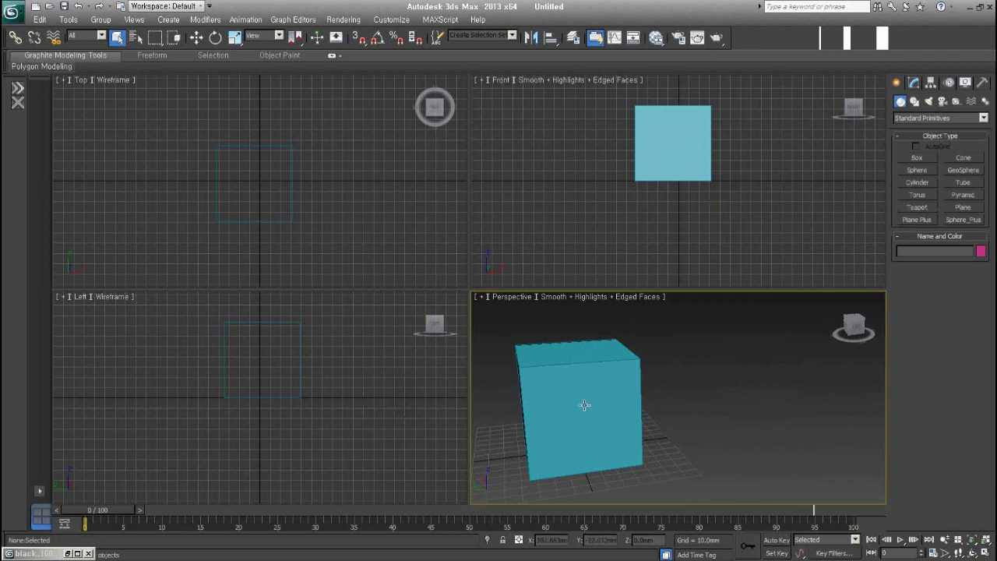
click(584, 406)
middle_drag(574, 422, 715, 431)
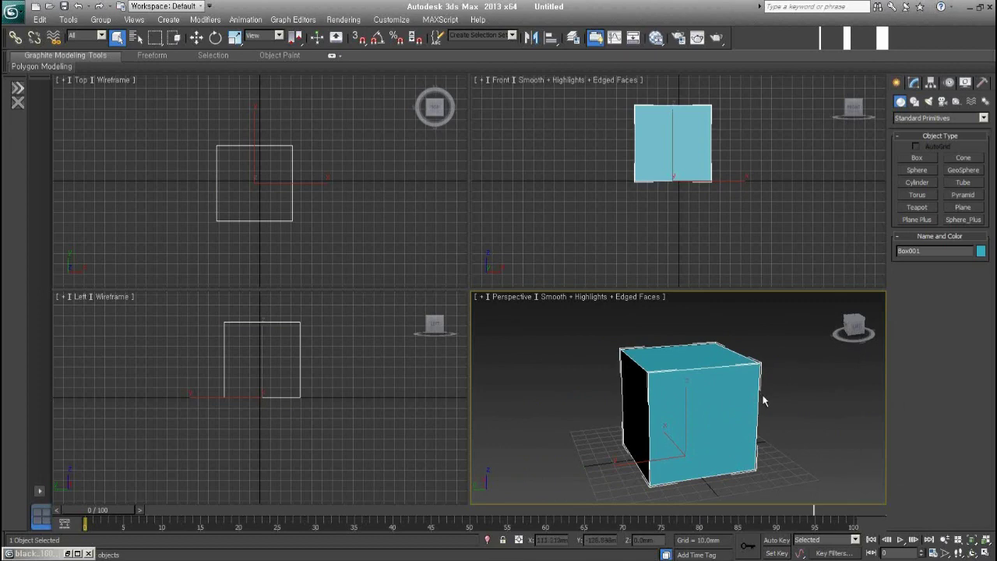
key(j)
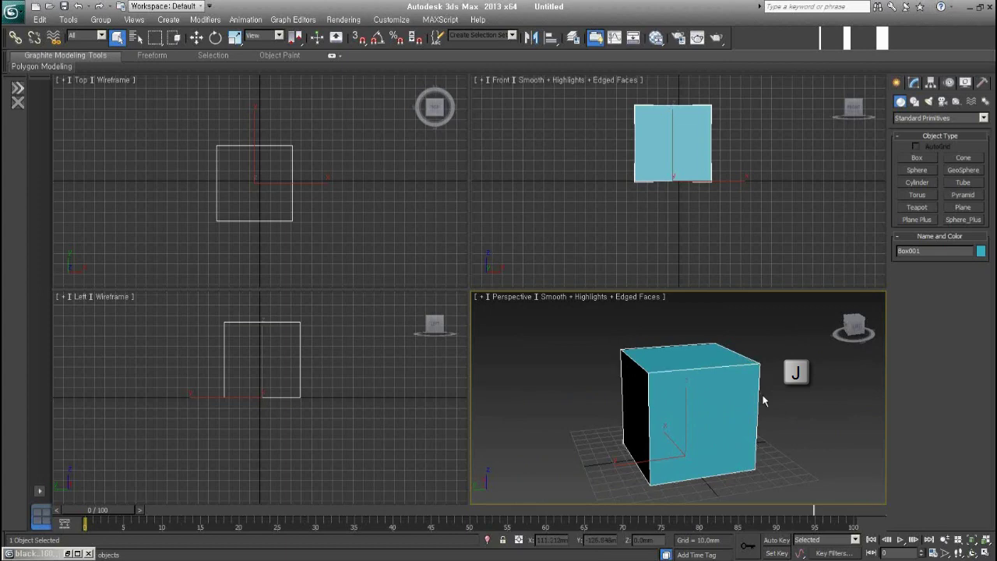
alt+middle_drag(766, 441, 705, 444)
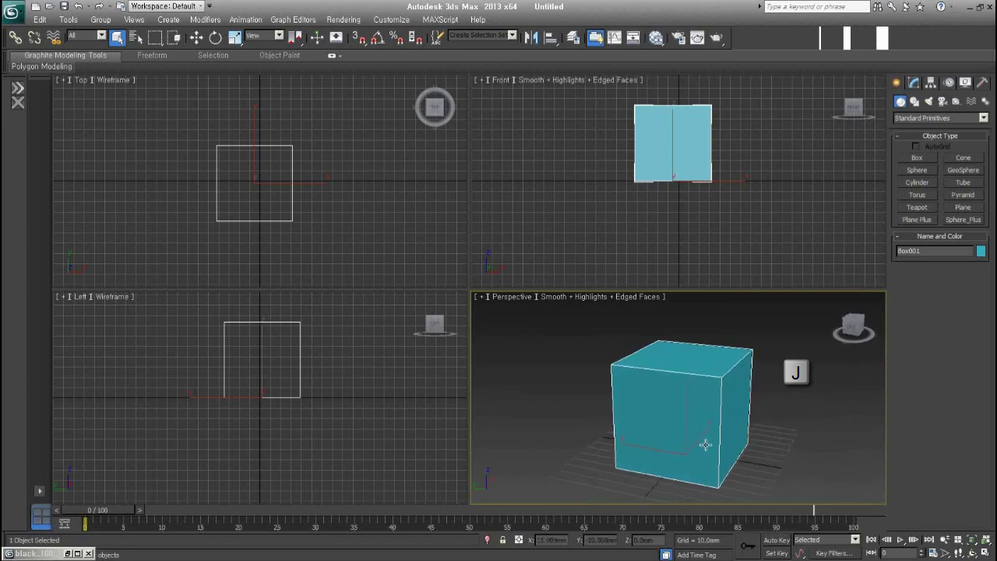
alt+middle_drag(769, 442, 723, 433)
- Draw a second test sphere, remove it with undo, and recentre the cube
click(913, 171)
drag(764, 449, 809, 488)
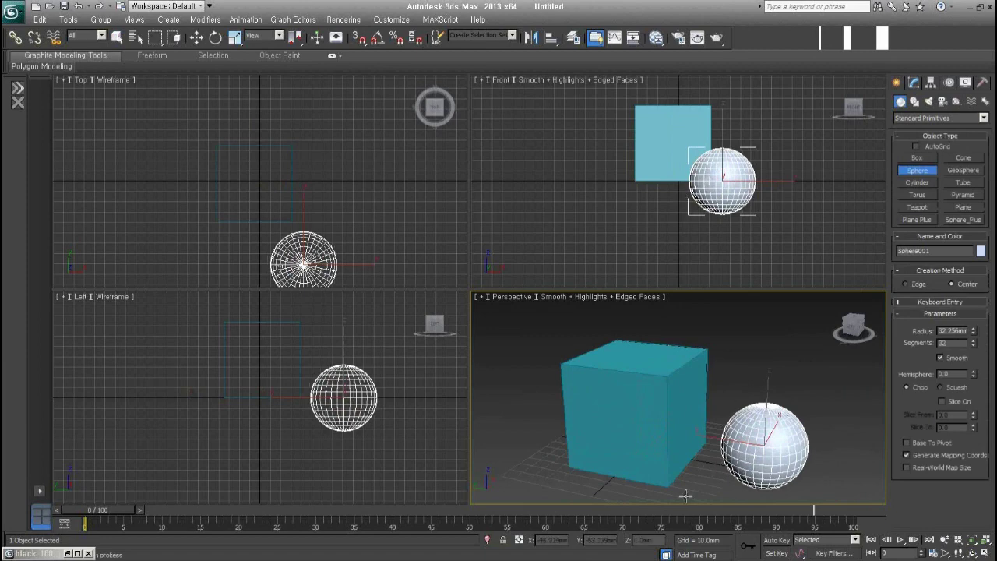
right_click(706, 450)
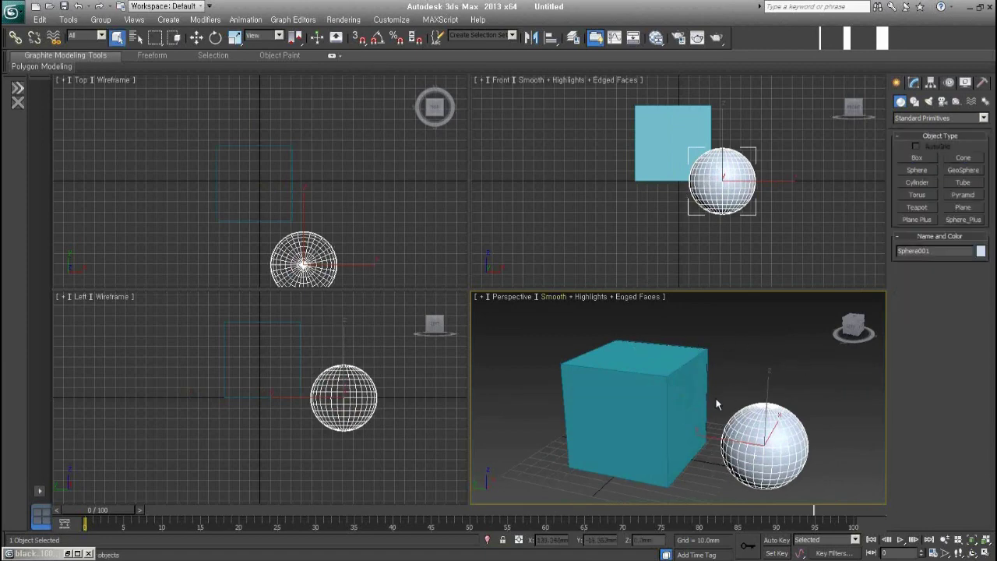
click(762, 381)
alt+middle_drag(762, 380, 744, 427)
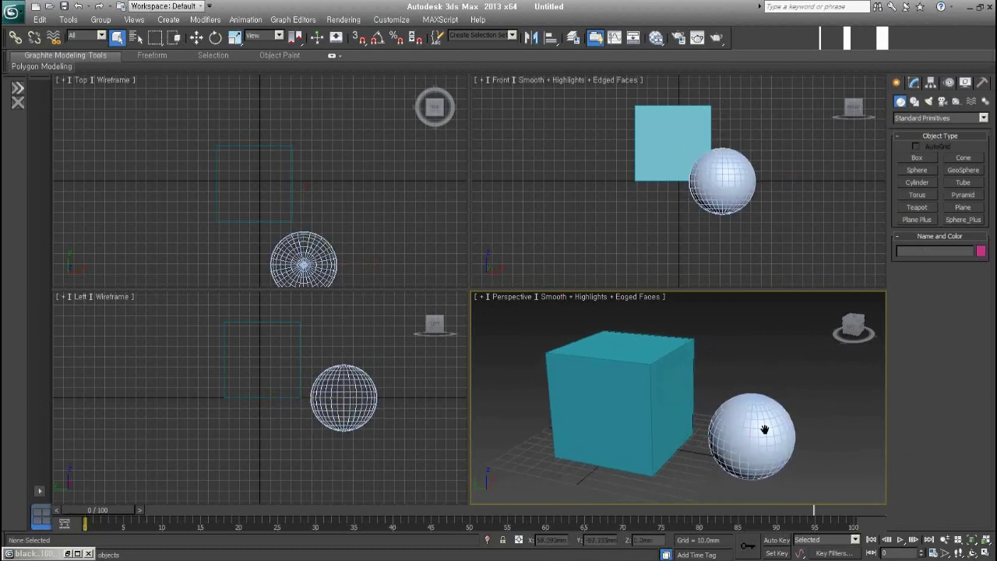
key(ctrl+z)
key(ctrl+z)
middle_drag(663, 394, 762, 396)
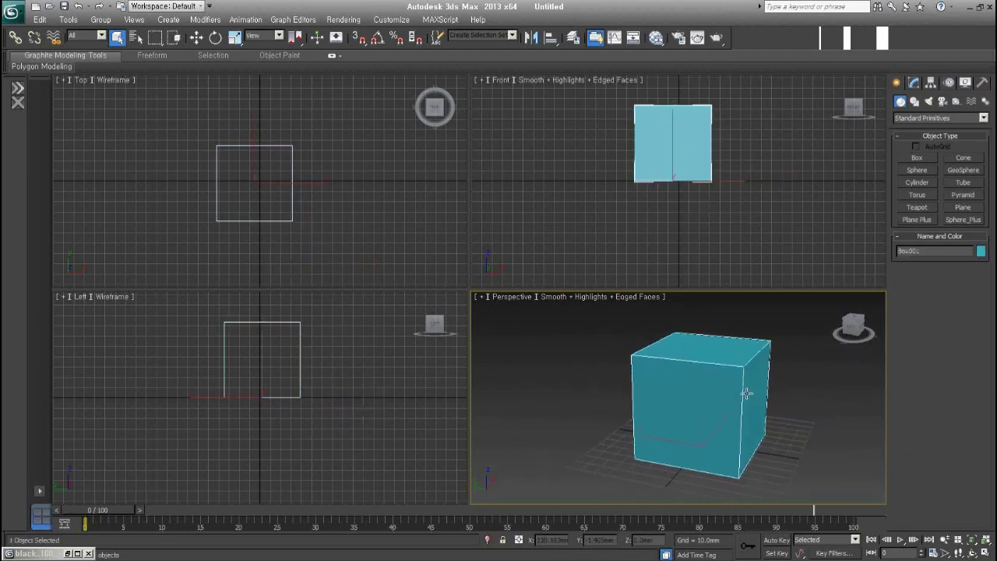
- Select Box001 and bring up its quad menu showing Convert to Editable Poly
click(748, 394)
alt+middle_drag(754, 371, 726, 380)
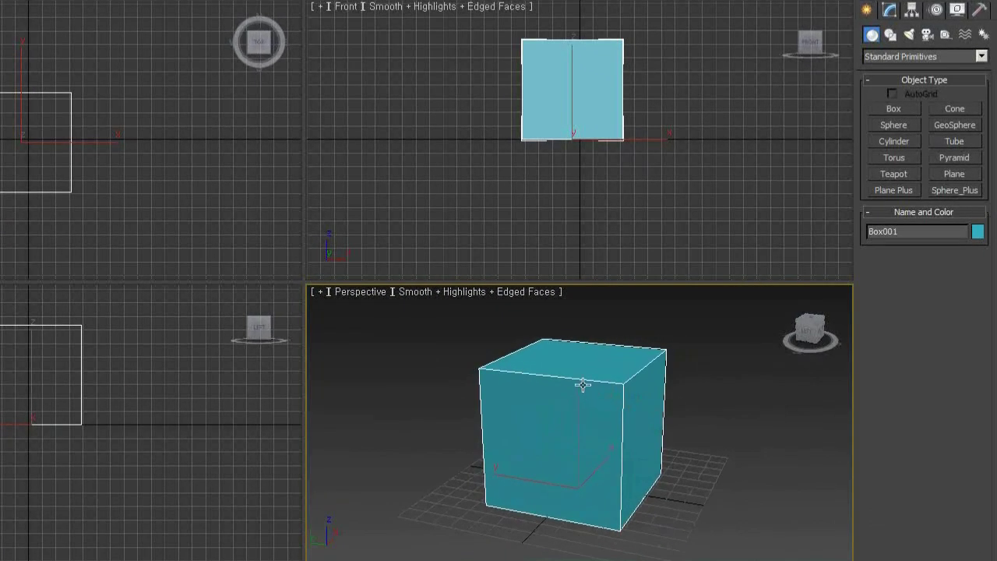
right_click(583, 387)
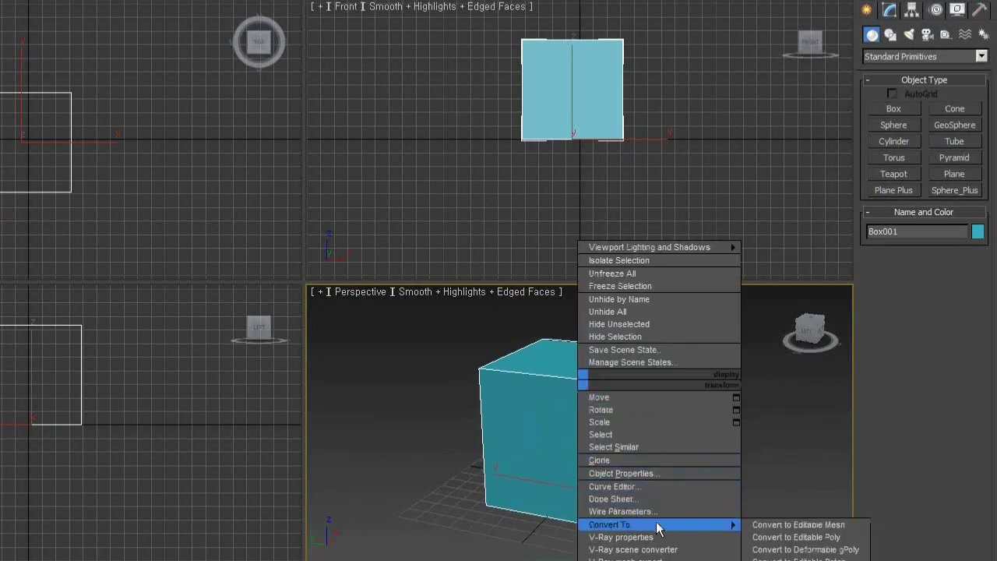
mouse_move(658, 525)
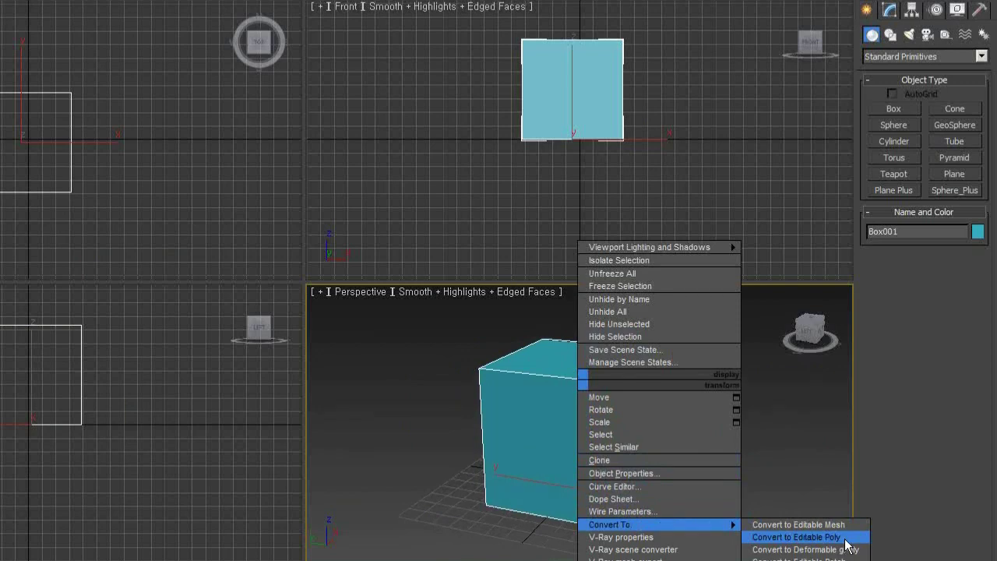
- Convert Box001 to an Editable Poly, then undo so it stays a 73.485 mm parametric Box
click(797, 537)
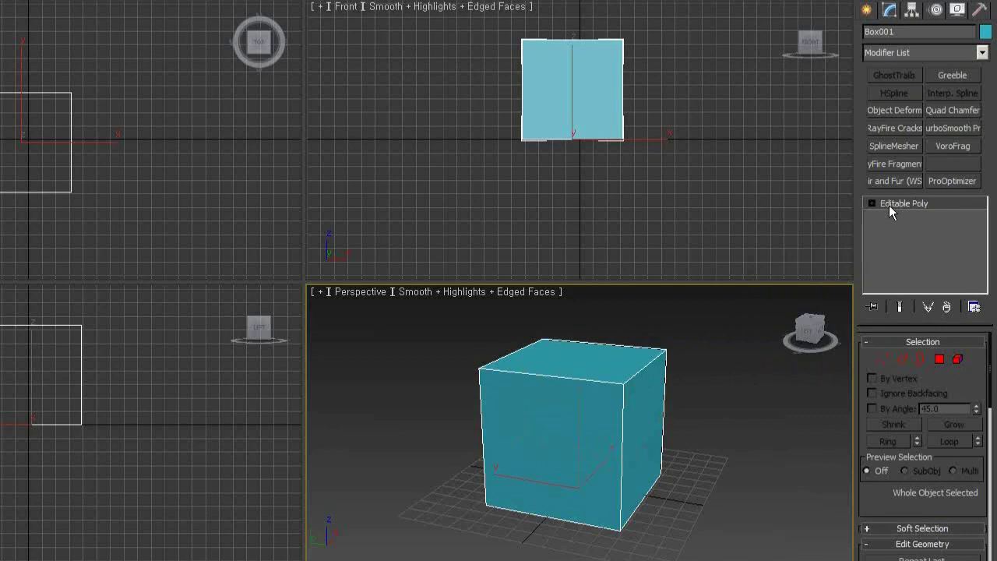
key(ctrl+z)
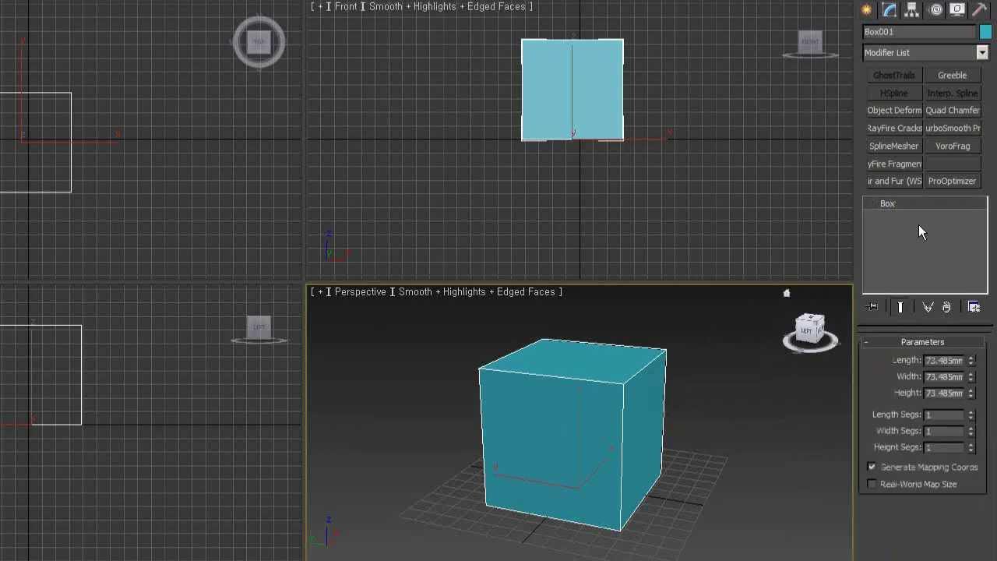
- Add an Edit Poly modifier from the Modifier List to Box001
click(898, 52)
scroll(901, 257, down, 8)
scroll(901, 209, down, 3)
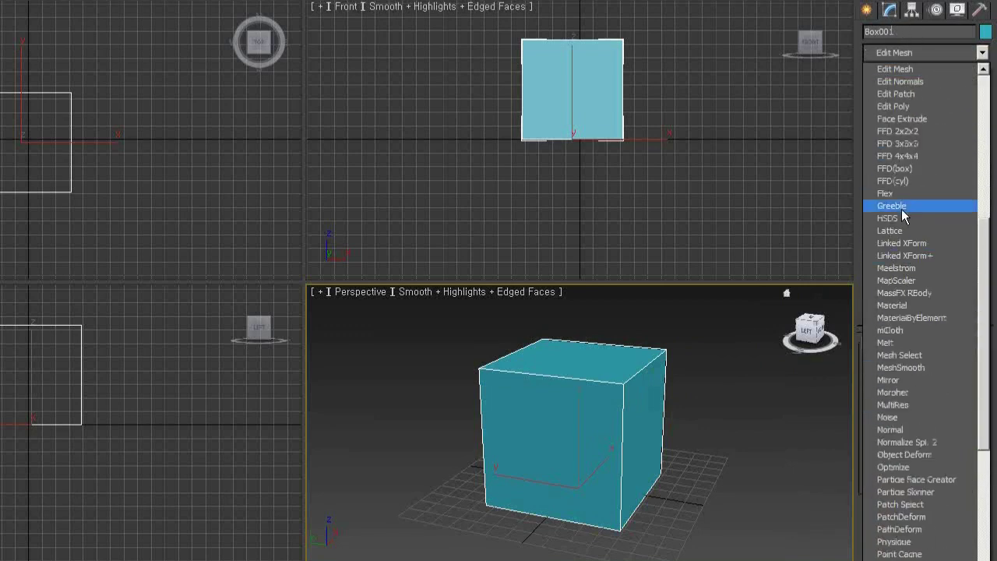
click(903, 106)
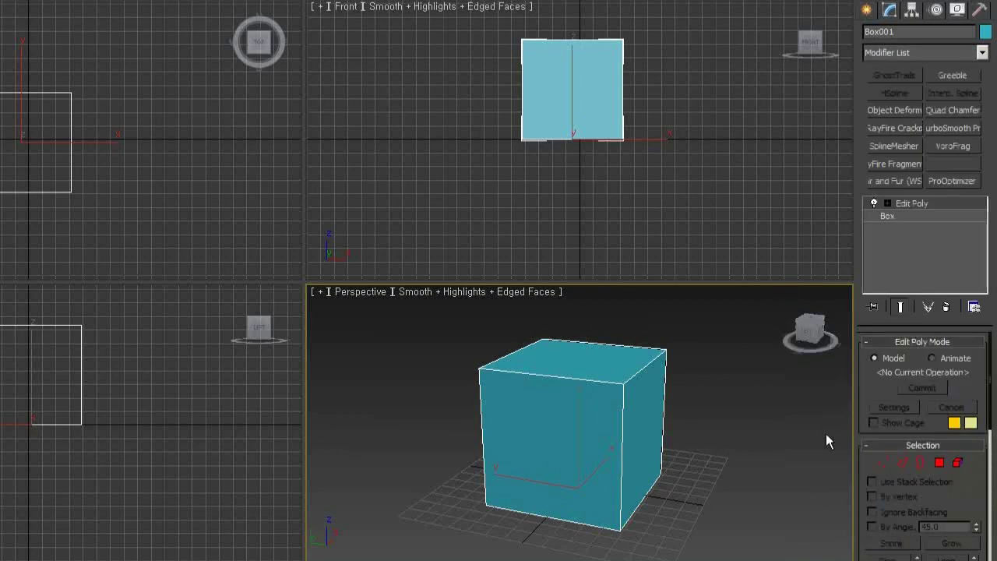
- Switch between the Box and Edit Poly entries in the stack to compare their rollouts
click(922, 218)
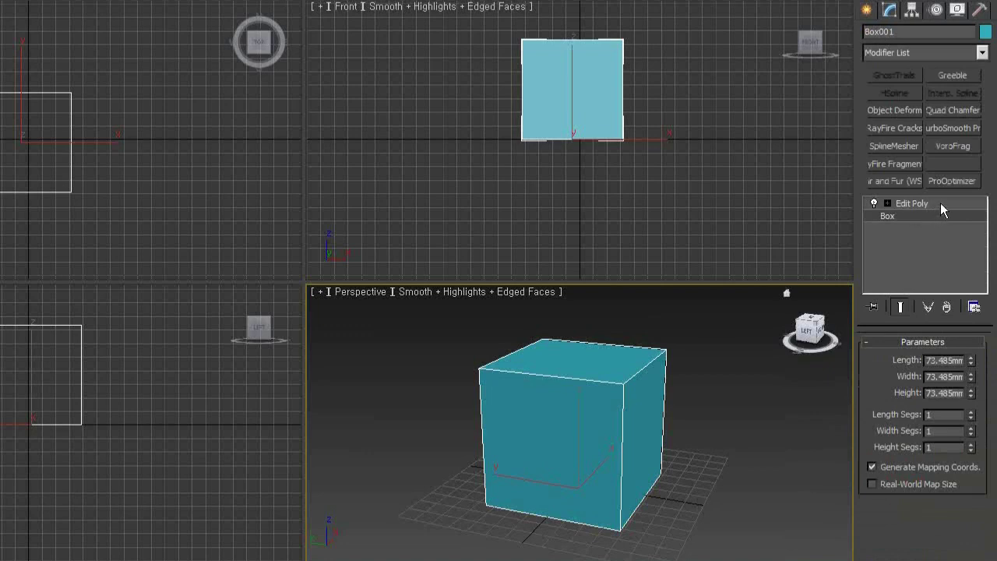
click(940, 203)
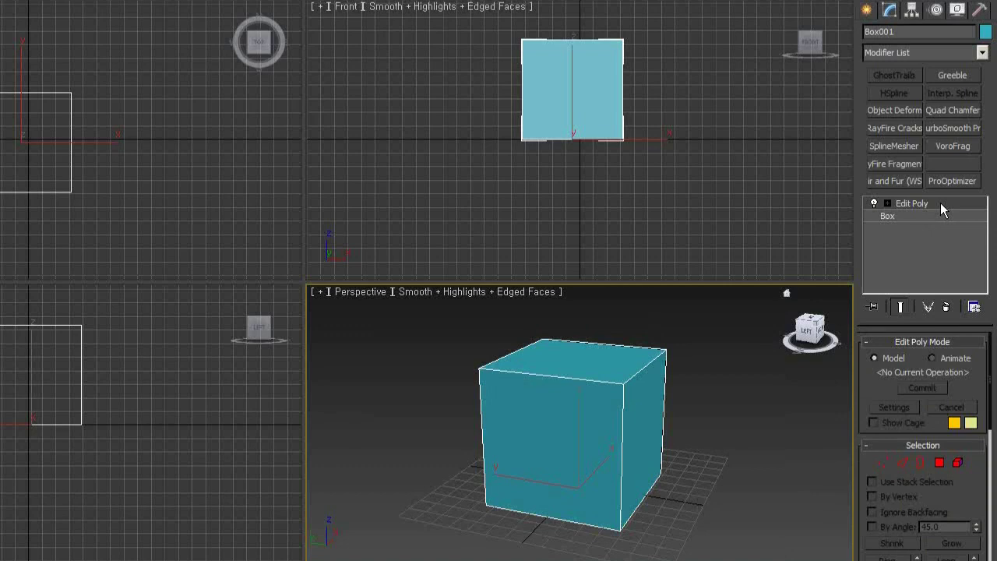
click(902, 219)
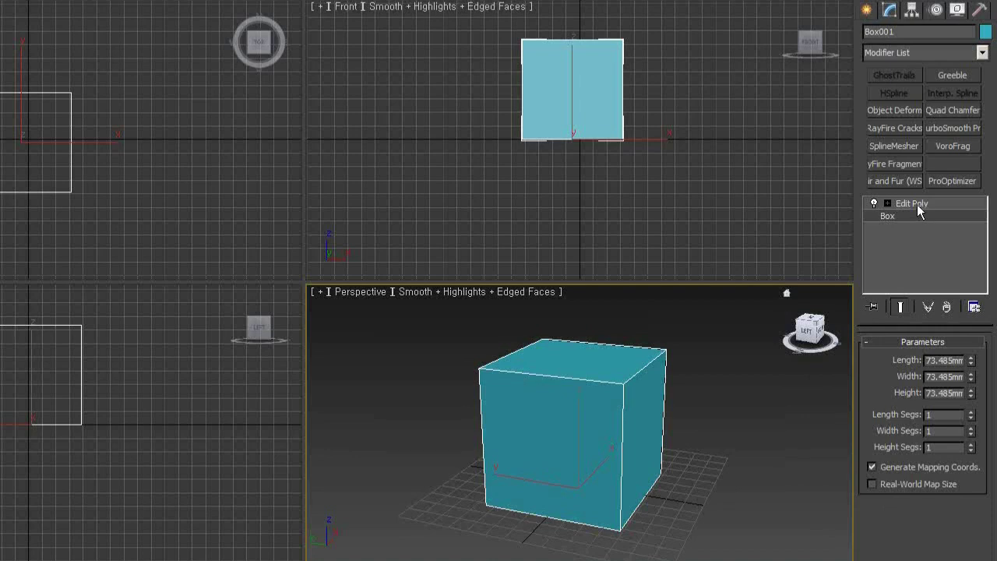
click(936, 203)
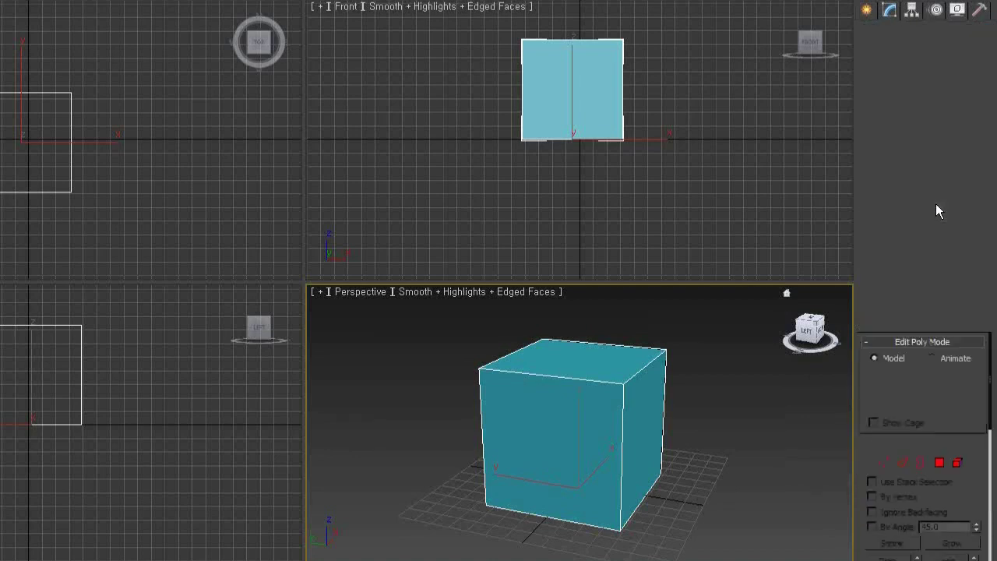
click(944, 361)
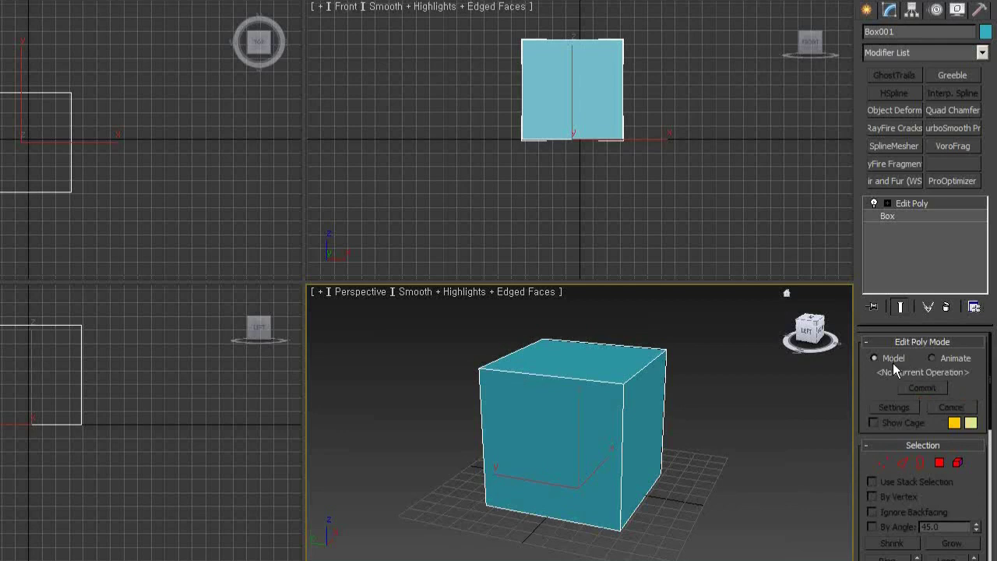
middle_drag(699, 432, 701, 430)
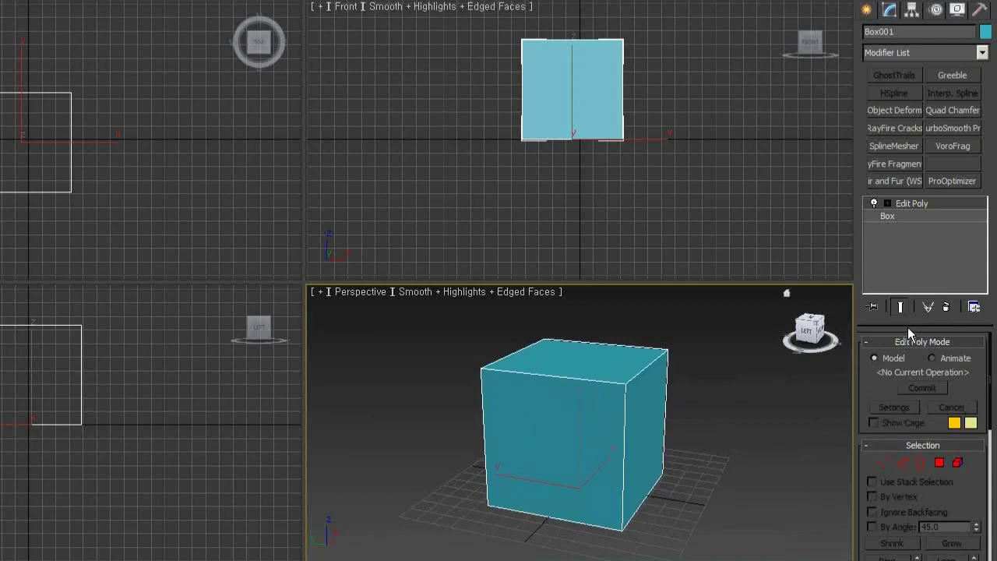
drag(907, 328, 908, 308)
- Turn off Show Buttons for the modifier list and collapse the Edit Poly Mode rollout
right_click(905, 53)
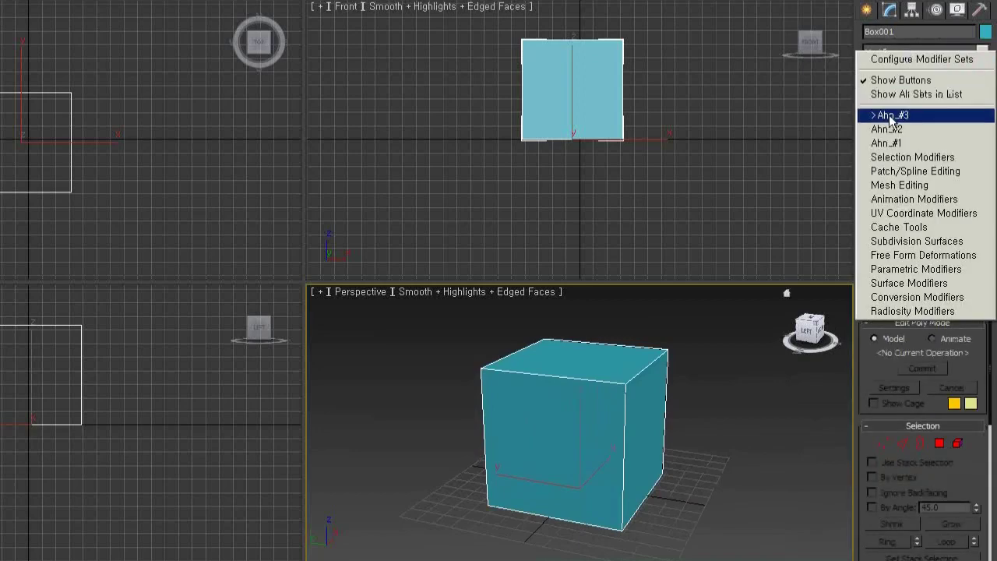
click(903, 78)
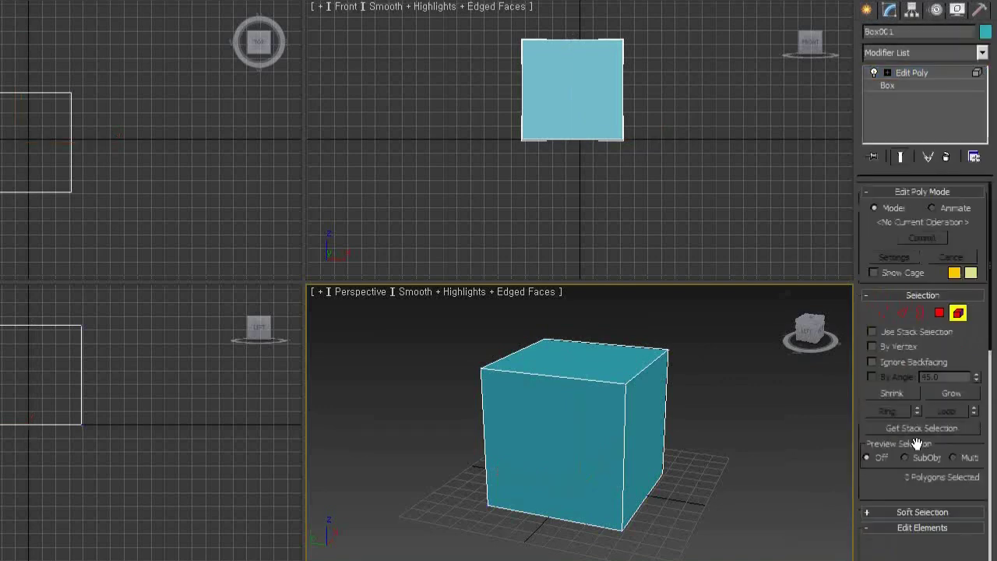
click(938, 193)
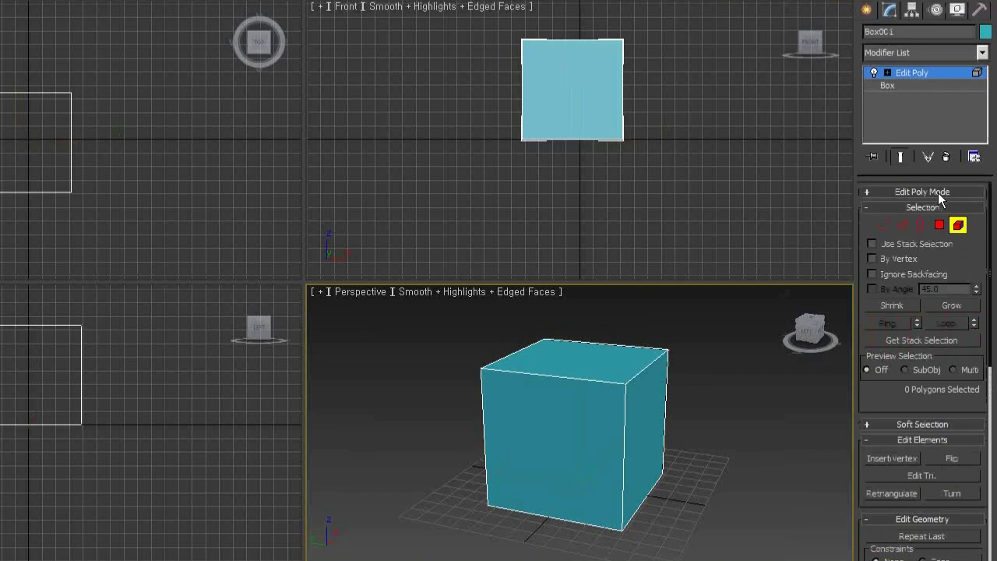
- Switch Edit Poly from Element level to Vertex sub-object level with the 1 key
key(5)
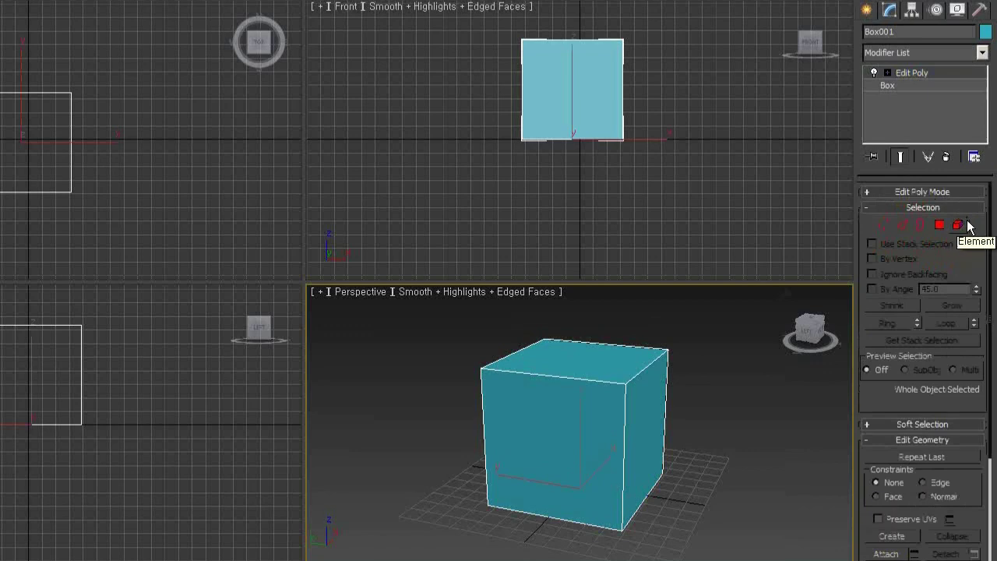
click(961, 226)
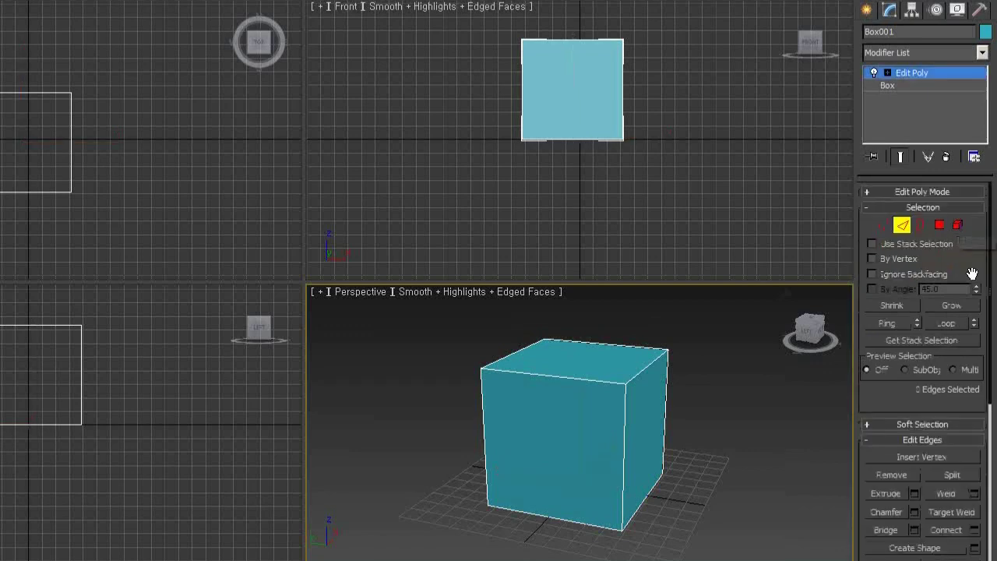
key(5)
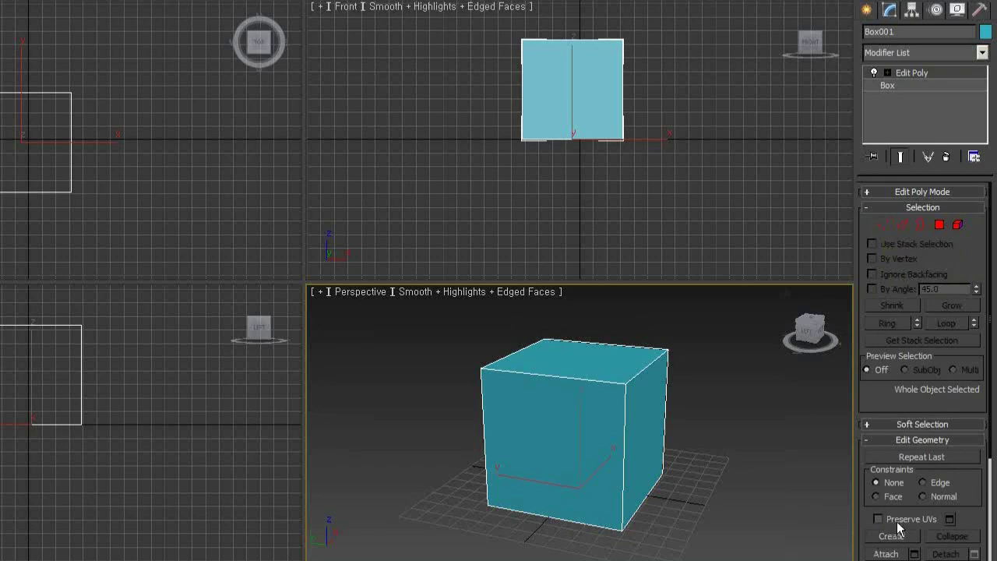
key(1)
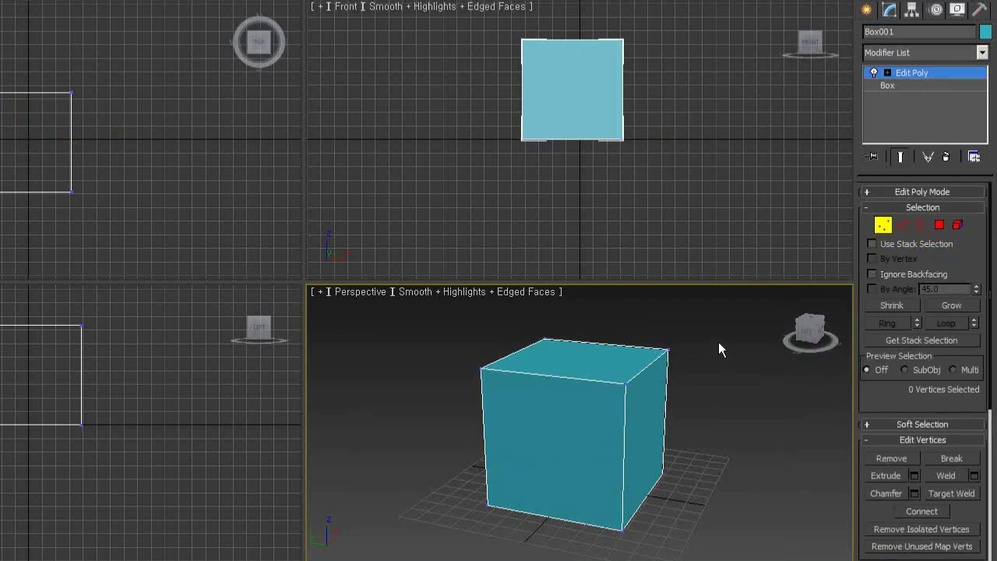
- Select the cube's back-right top vertex with the Move tool and orbit to a lower angle
click(667, 350)
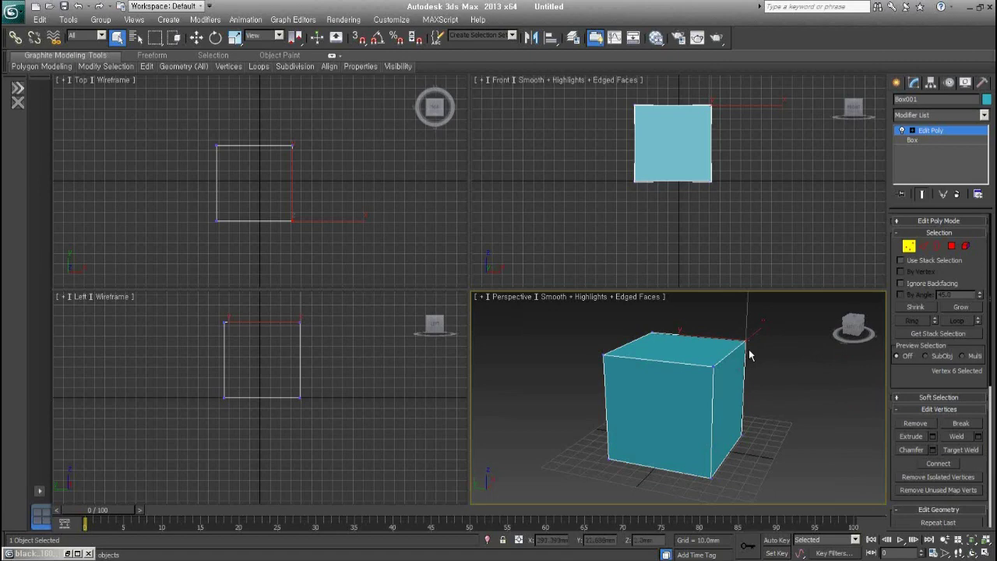
click(196, 39)
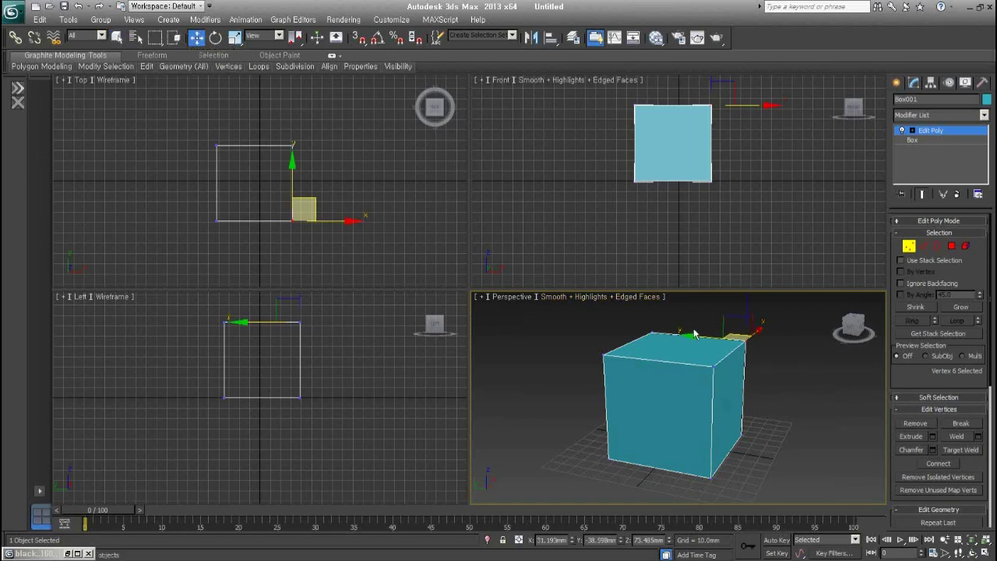
alt+middle_drag(773, 371, 766, 401)
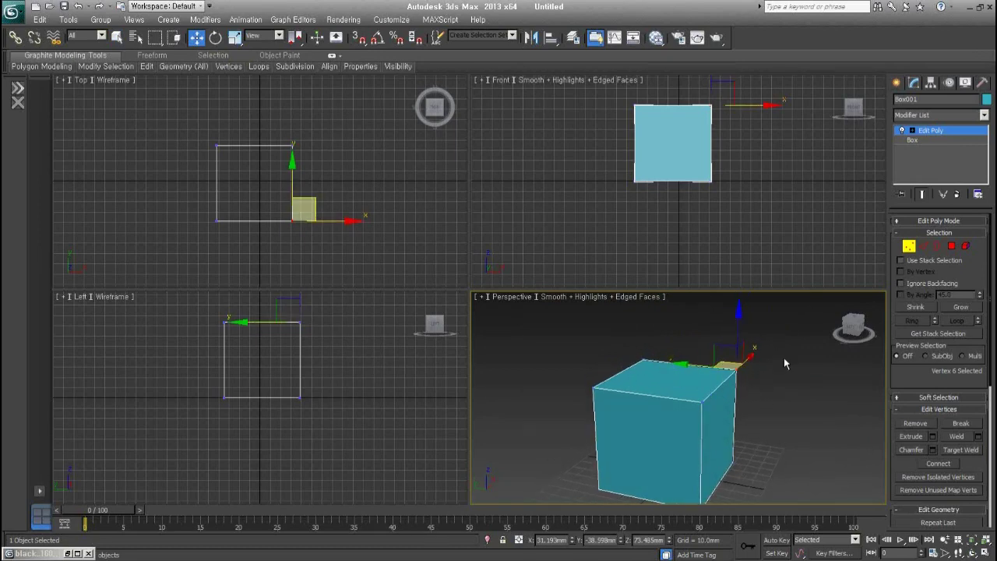
alt+middle_drag(762, 401, 748, 405)
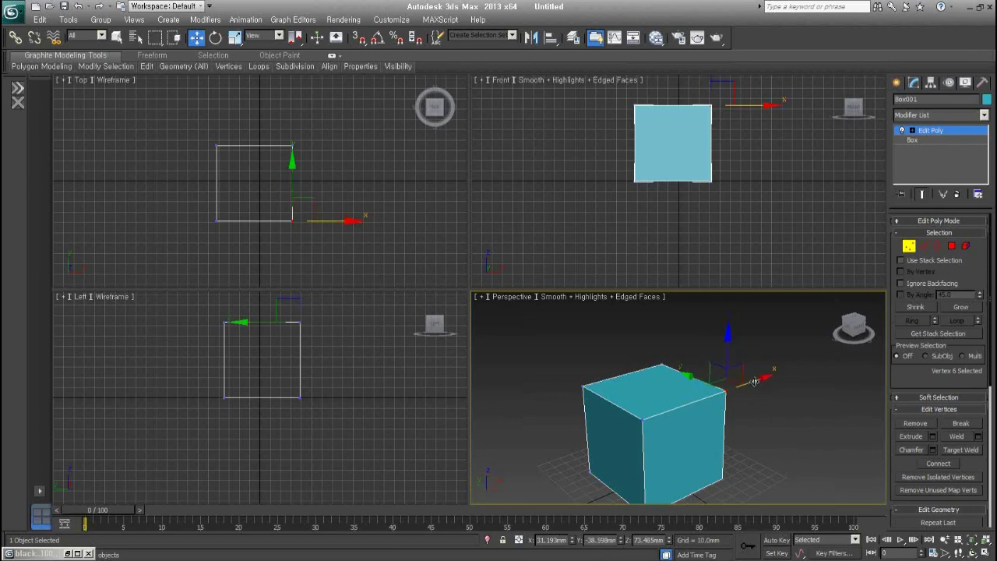
- Test-drag the top corner vertex along X, Y and Z, cancelling each move
mouse_move(755, 381)
mouse_down()
mouse_move(772, 379)
mouse_move(834, 415)
mouse_move(704, 418)
mouse_move(783, 413)
mouse_move(705, 417)
mouse_move(787, 421)
mouse_move(765, 411)
mouse_move(783, 476)
mouse_up()
mouse_move(693, 378)
mouse_down()
mouse_move(657, 364)
mouse_move(686, 412)
mouse_move(666, 385)
mouse_move(677, 405)
mouse_move(693, 385)
mouse_up()
right_click(701, 377)
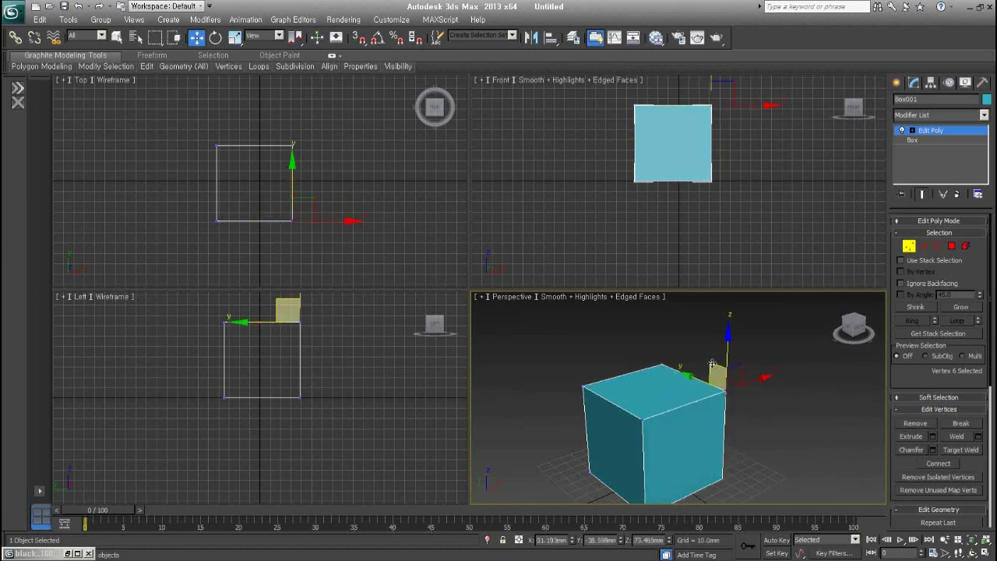
mouse_move(725, 357)
mouse_down()
mouse_move(711, 395)
mouse_move(709, 317)
mouse_up()
right_click(709, 317)
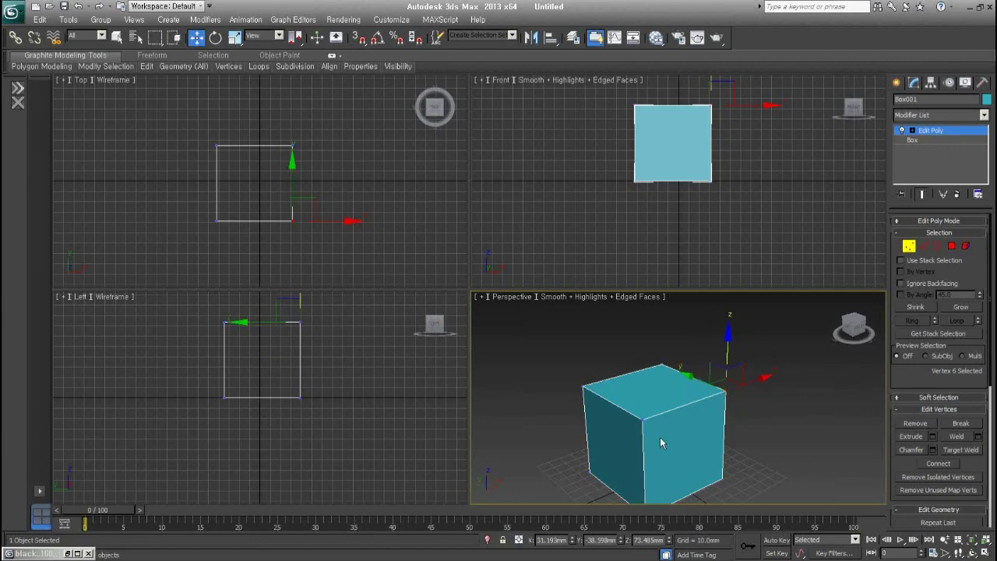
- Push the pair of top corner vertices back along Y to slant the cube
ctrl+click(641, 420)
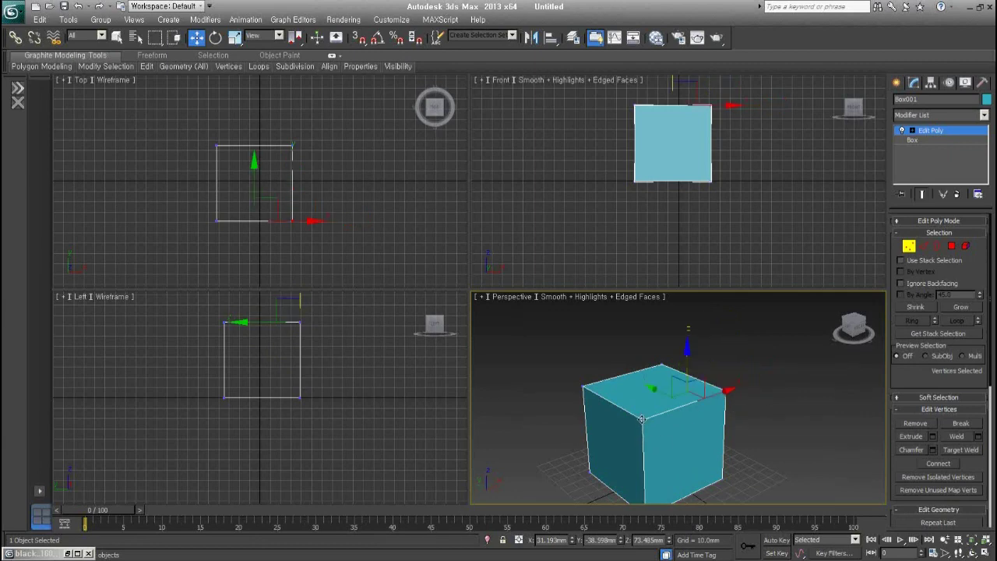
drag(661, 392, 673, 440)
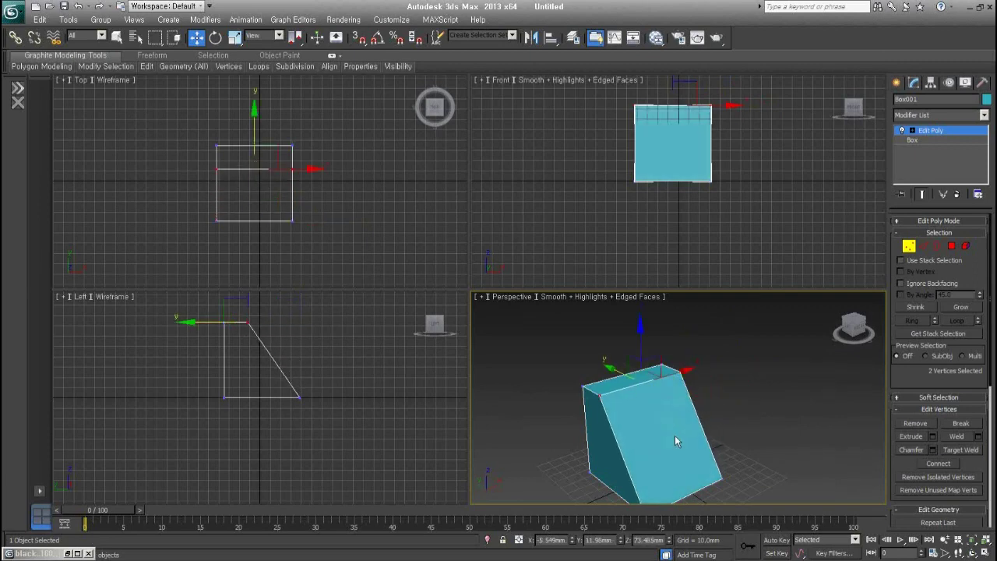
middle_drag(667, 438, 683, 424)
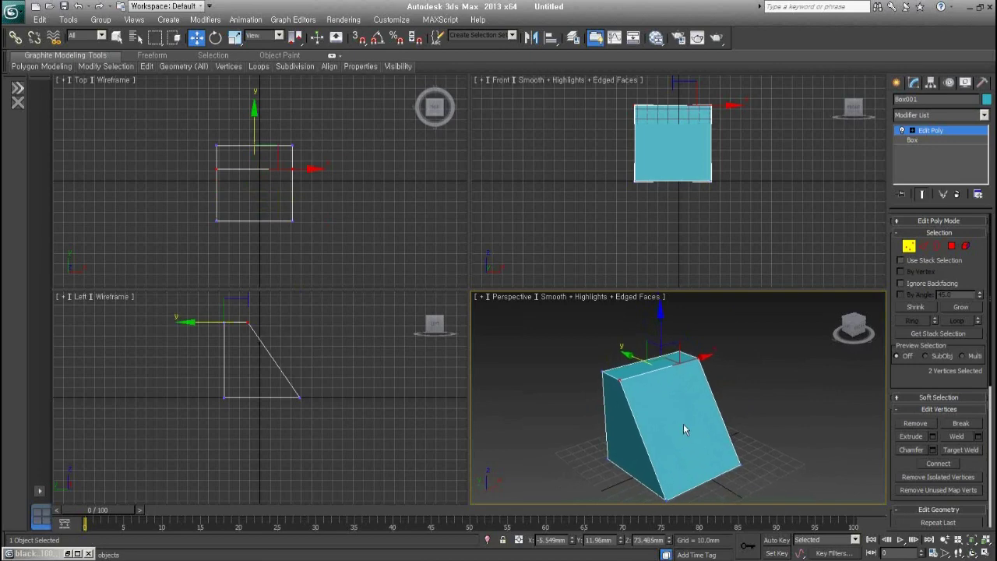
click(747, 420)
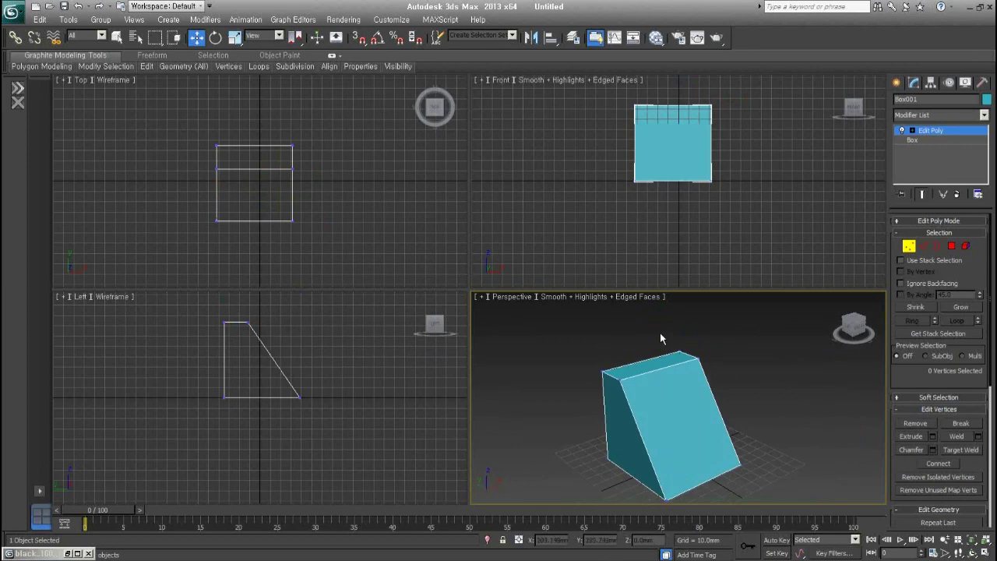
- Slide the two top-right vertices left to taper the box into a wedge, orbiting to check
drag(660, 328, 710, 368)
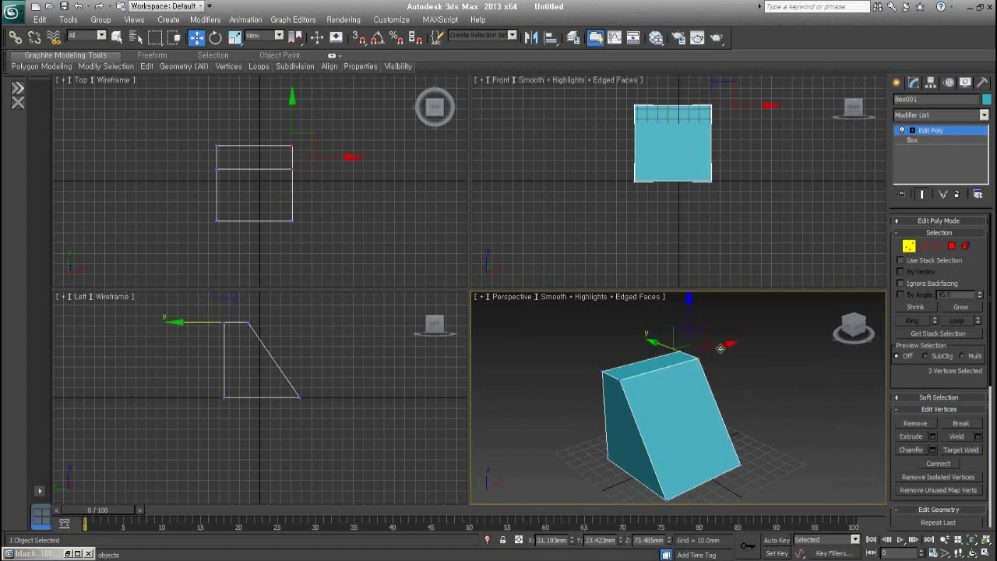
drag(721, 347, 673, 373)
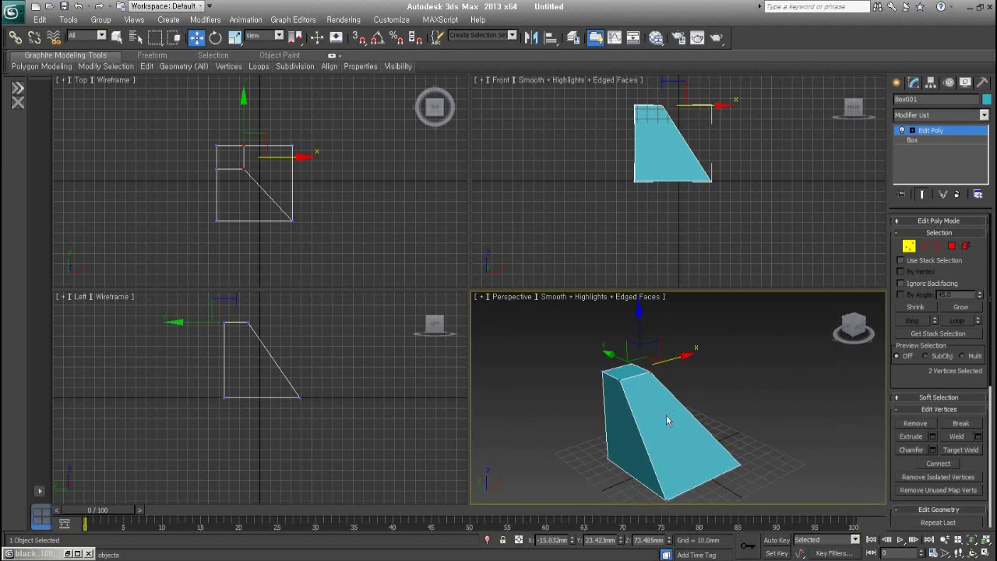
mouse_move(666, 420)
alt+middle_down()
mouse_move(696, 408)
mouse_move(647, 439)
mouse_move(617, 434)
mouse_move(710, 442)
alt+middle_up()
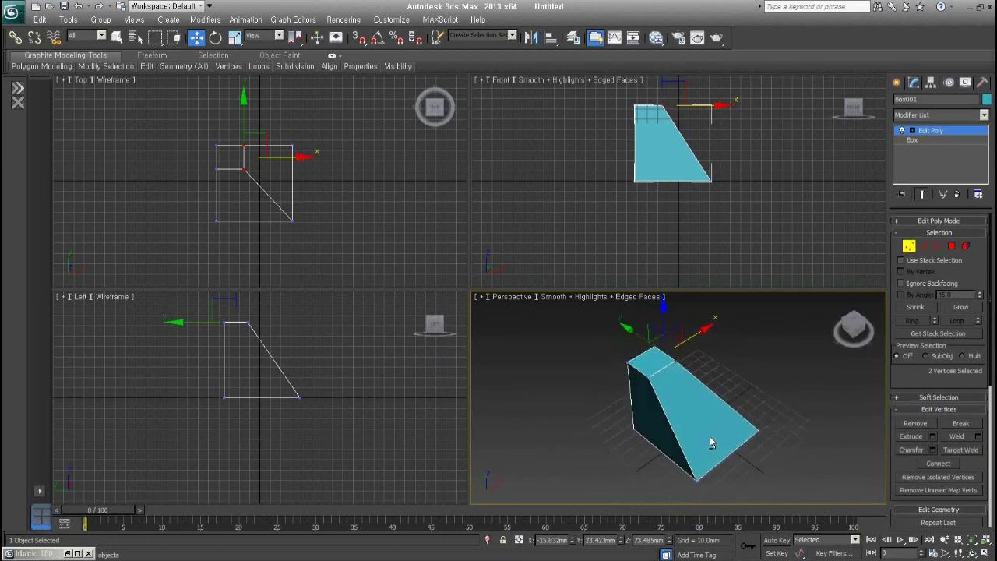
middle_drag(735, 371, 729, 401)
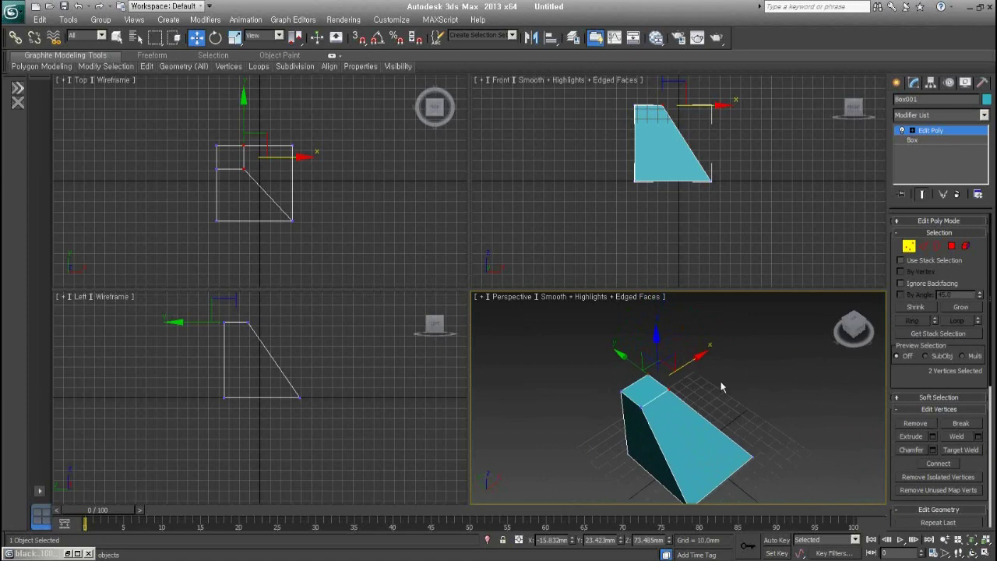
alt+middle_drag(722, 387, 713, 372)
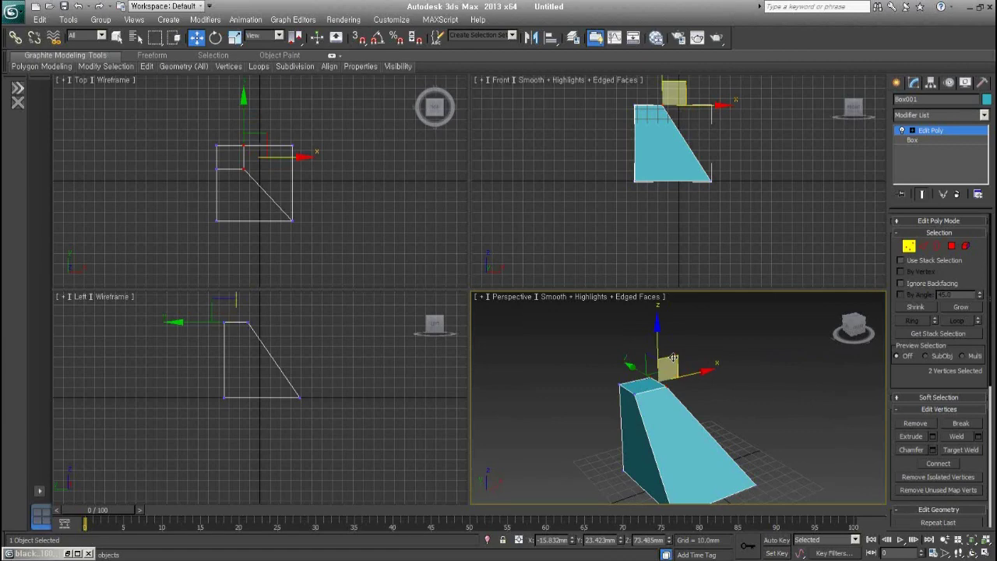
mouse_move(671, 357)
mouse_down()
mouse_move(691, 324)
mouse_move(657, 375)
mouse_move(707, 330)
mouse_move(687, 351)
mouse_move(595, 315)
mouse_move(662, 362)
mouse_up()
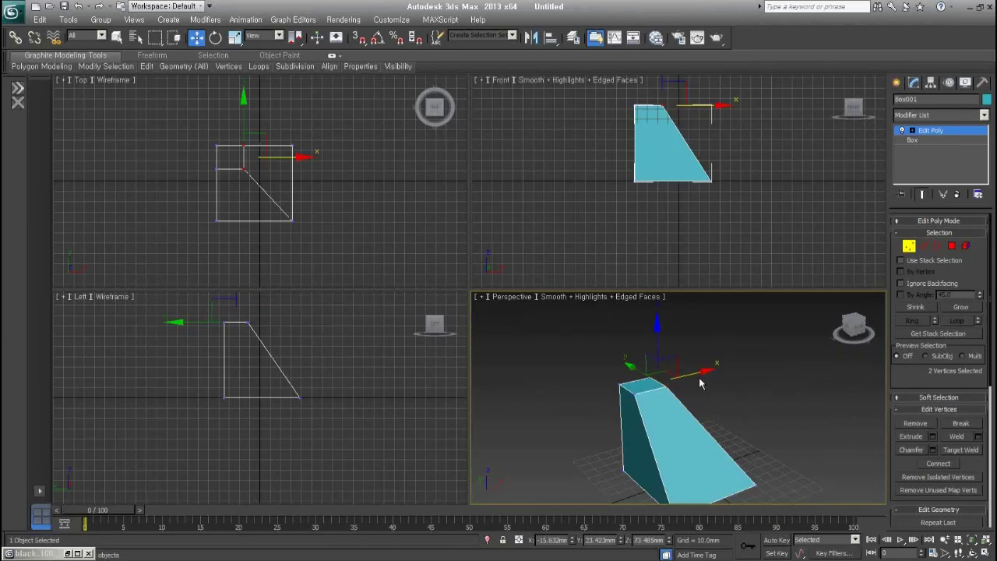
scroll(705, 413, down, 2)
scroll(704, 404, down, 1)
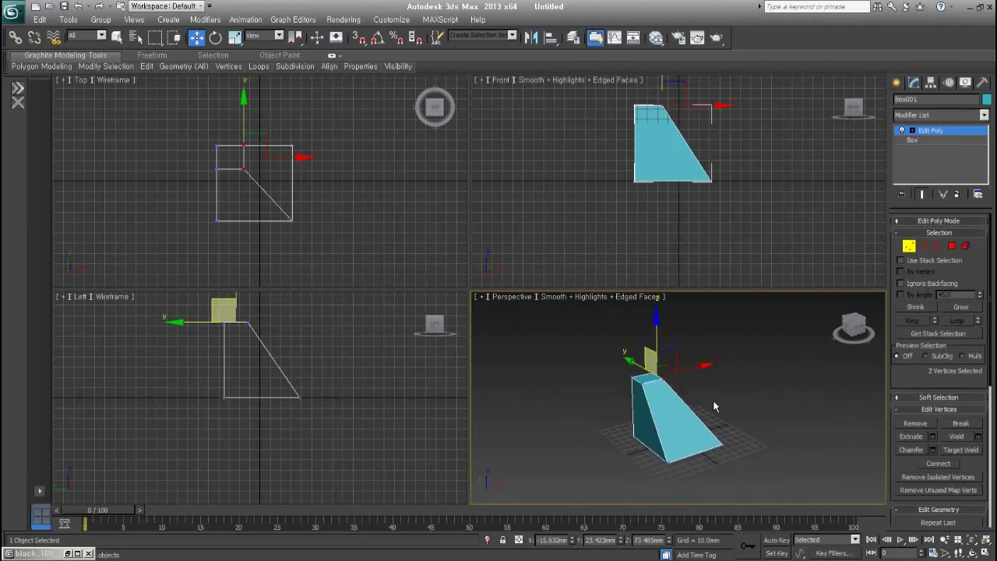
- At Edge level, select edges on the wedge's slanted face, orbiting around the box
click(924, 248)
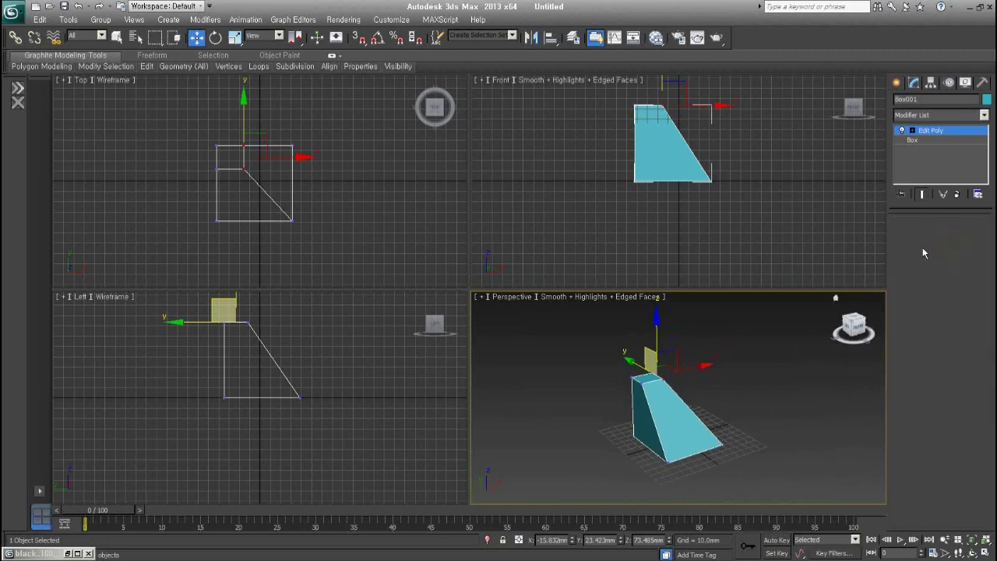
alt+middle_drag(689, 405, 710, 423)
click(679, 425)
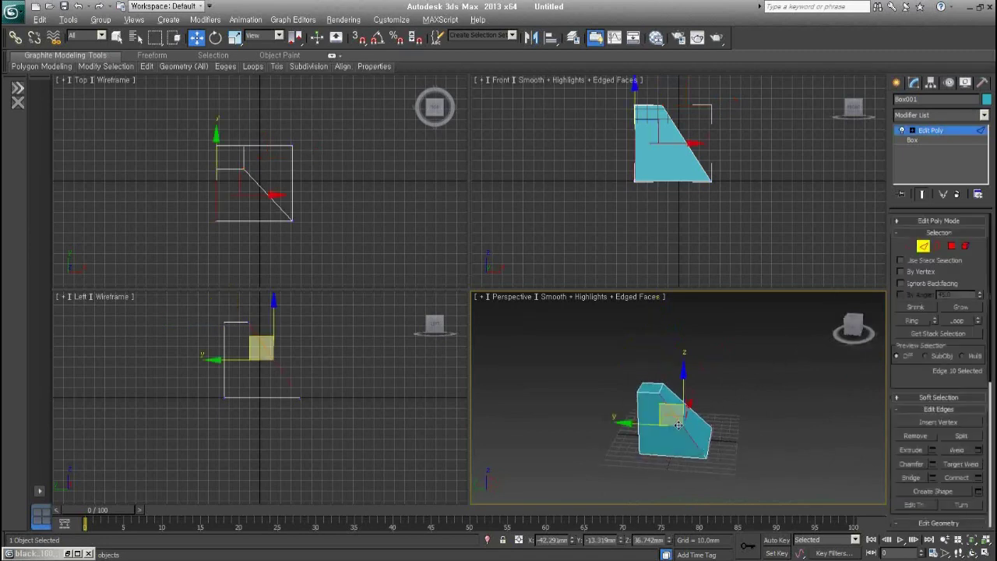
alt+middle_drag(614, 441, 659, 448)
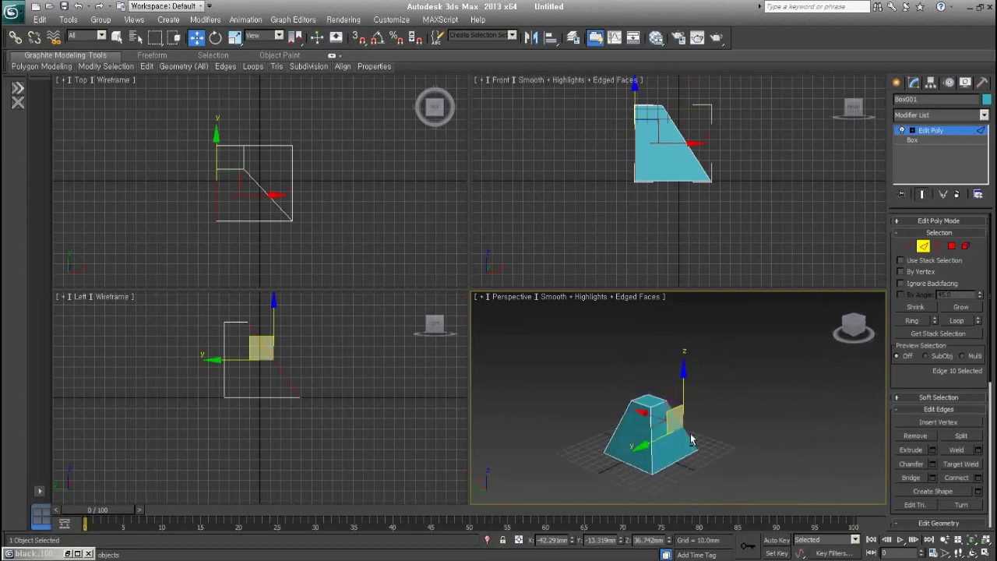
ctrl+click(654, 451)
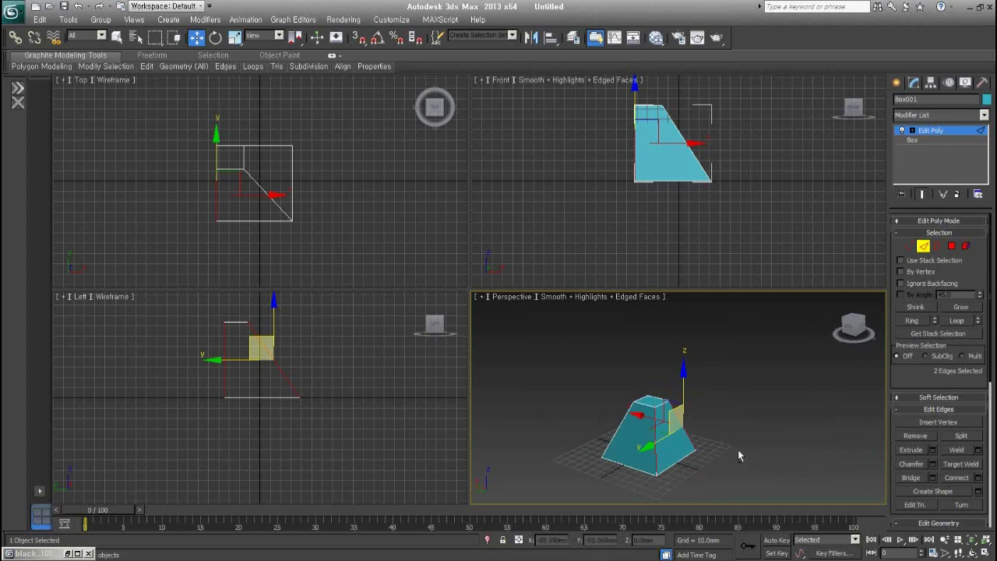
mouse_move(738, 450)
alt+middle_down()
mouse_move(672, 462)
mouse_move(589, 457)
alt+middle_up()
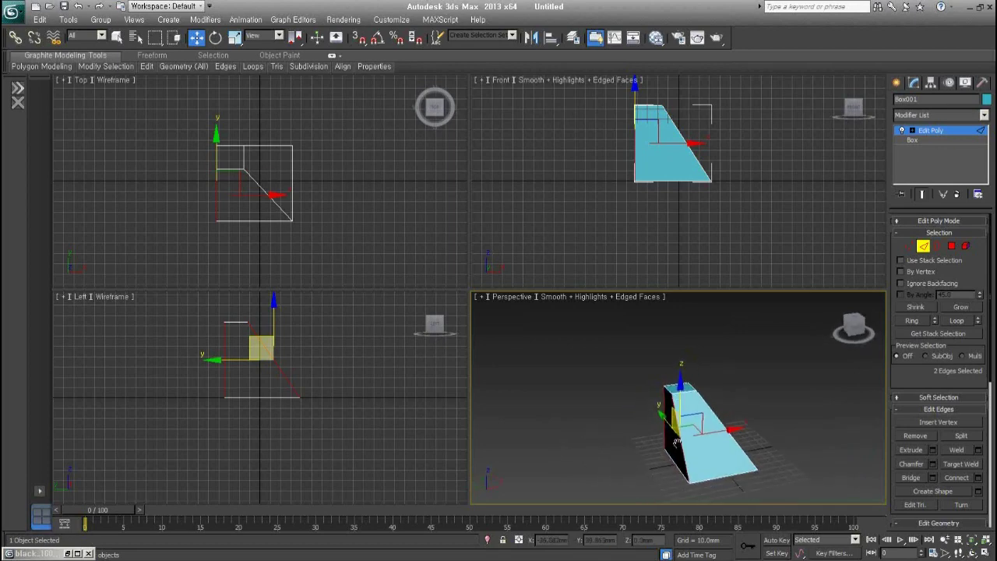
scroll(712, 413, up, 2)
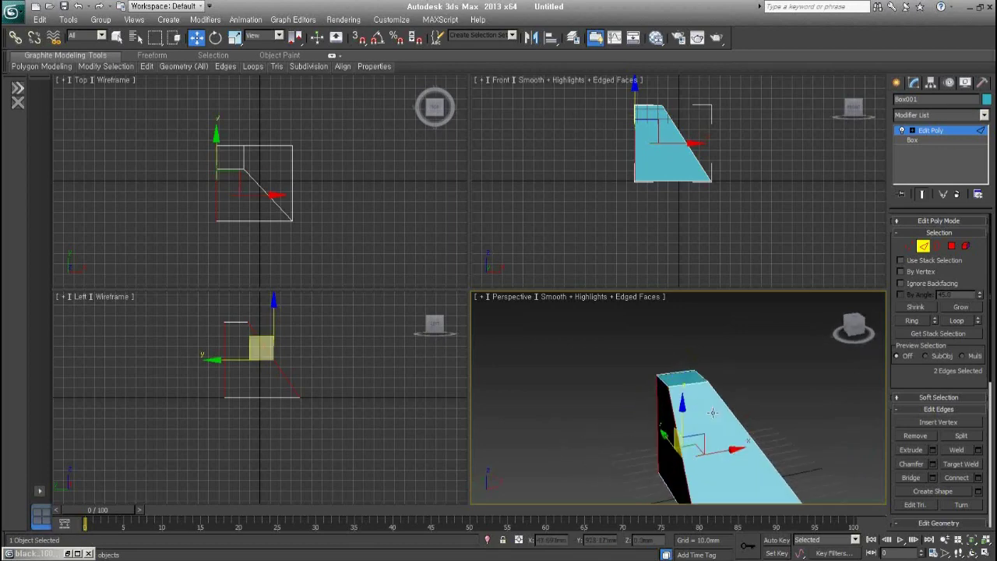
mouse_move(713, 413)
alt+middle_down()
mouse_move(715, 392)
mouse_move(702, 430)
alt+middle_up()
click(719, 387)
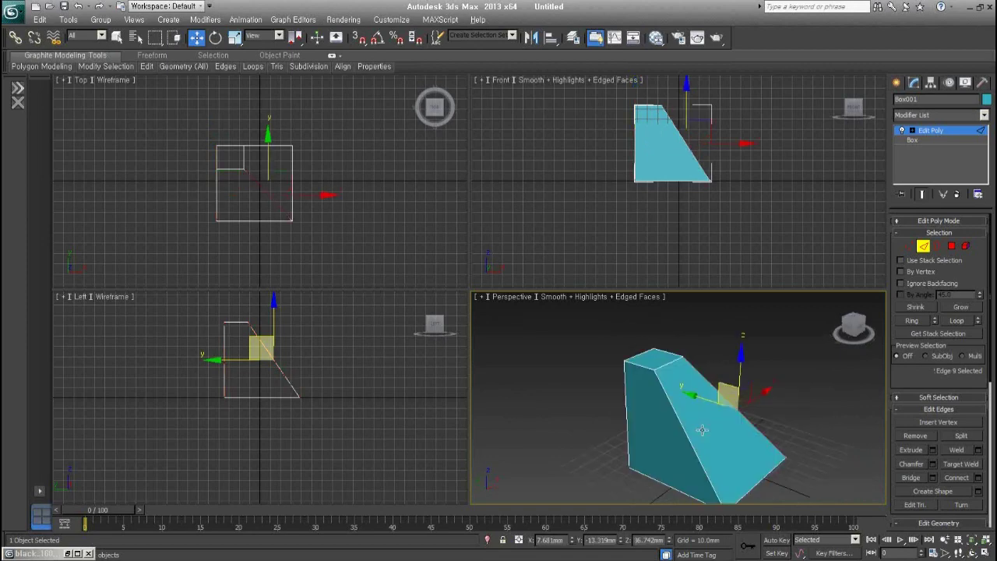
click(691, 435)
- Move the selected edge to reshape the slanted face, then orbit to check
mouse_move(686, 465)
alt+middle_down()
mouse_move(717, 456)
mouse_move(689, 421)
alt+middle_up()
mouse_move(673, 394)
mouse_down()
mouse_move(652, 399)
mouse_move(669, 402)
mouse_up()
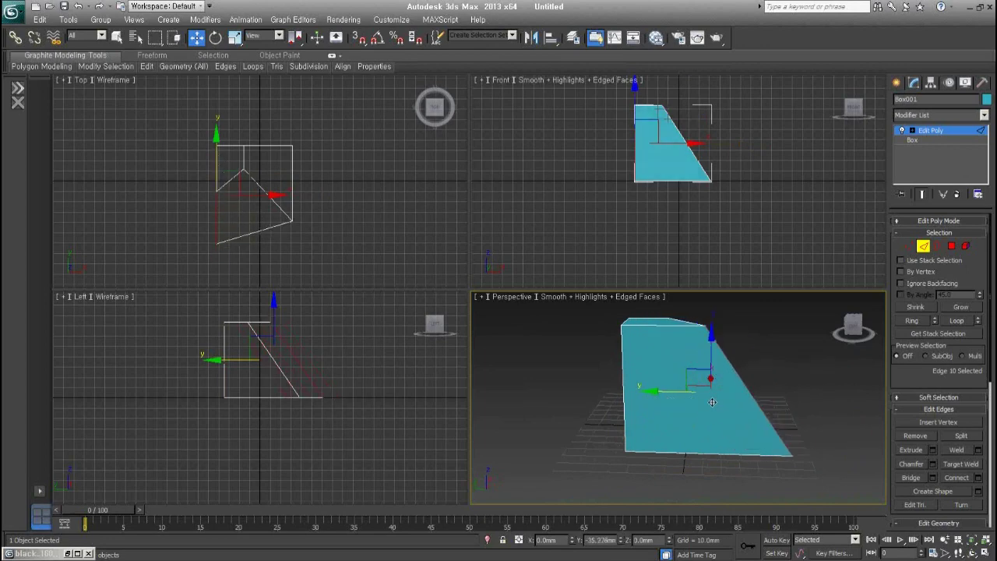
mouse_move(784, 441)
alt+middle_down()
mouse_move(735, 438)
mouse_move(752, 435)
mouse_move(748, 444)
alt+middle_up()
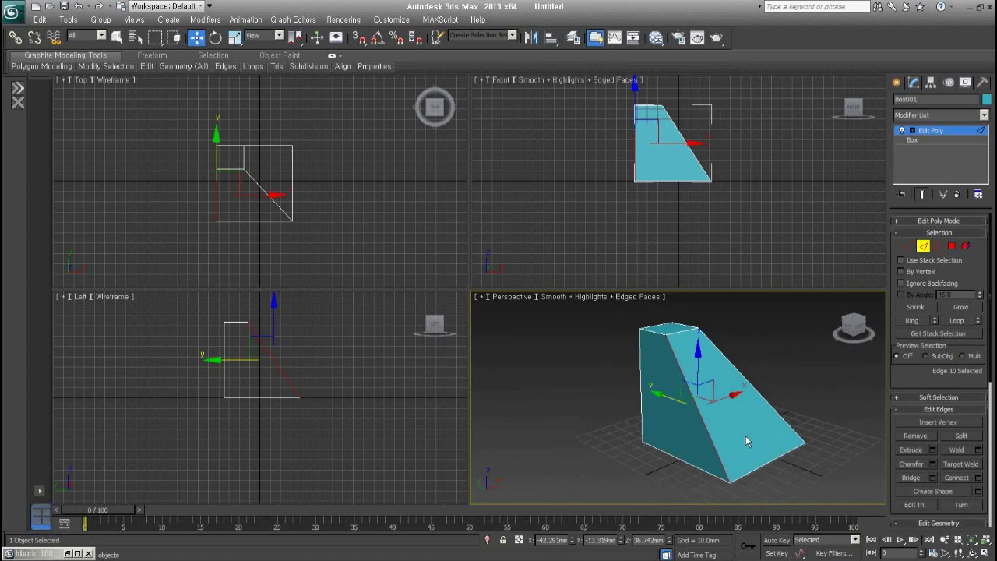
mouse_move(661, 397)
mouse_down()
mouse_move(645, 400)
mouse_move(684, 437)
mouse_move(707, 437)
mouse_up()
alt+middle_drag(693, 349, 720, 382)
- Clear the edge selection and delete the wedge's small top face to open it
click(937, 246)
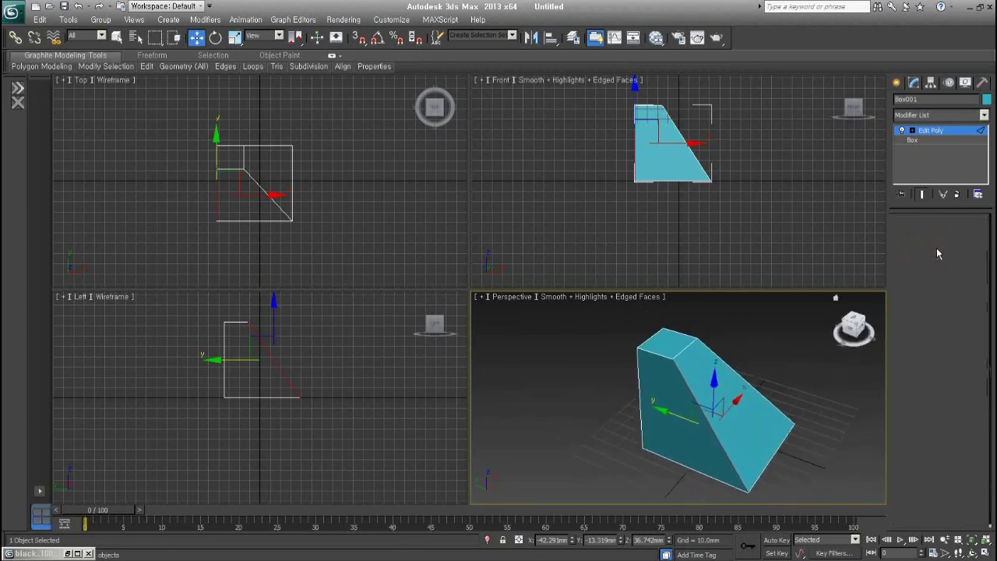
drag(603, 318, 886, 537)
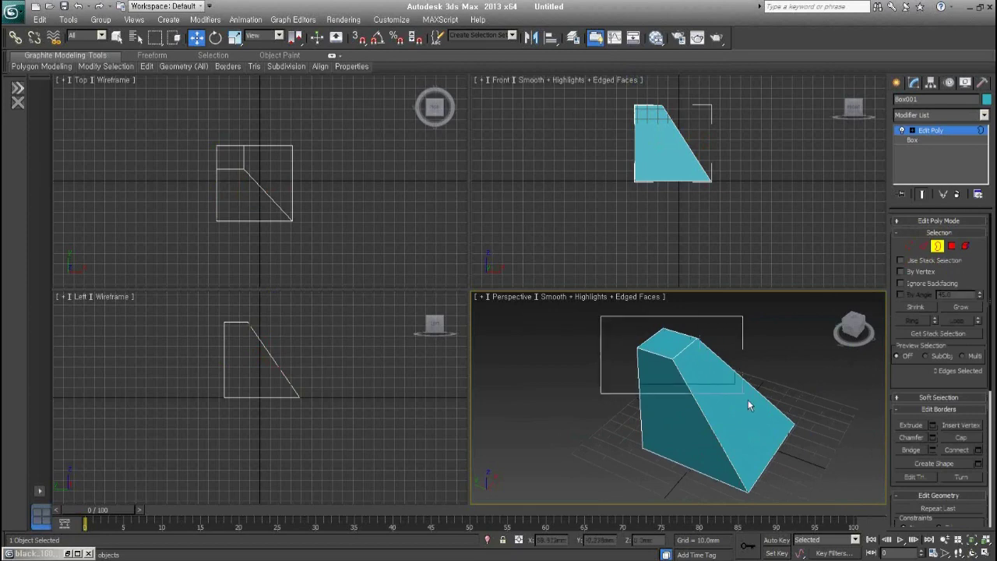
drag(600, 315, 829, 502)
alt+middle_drag(805, 459, 793, 450)
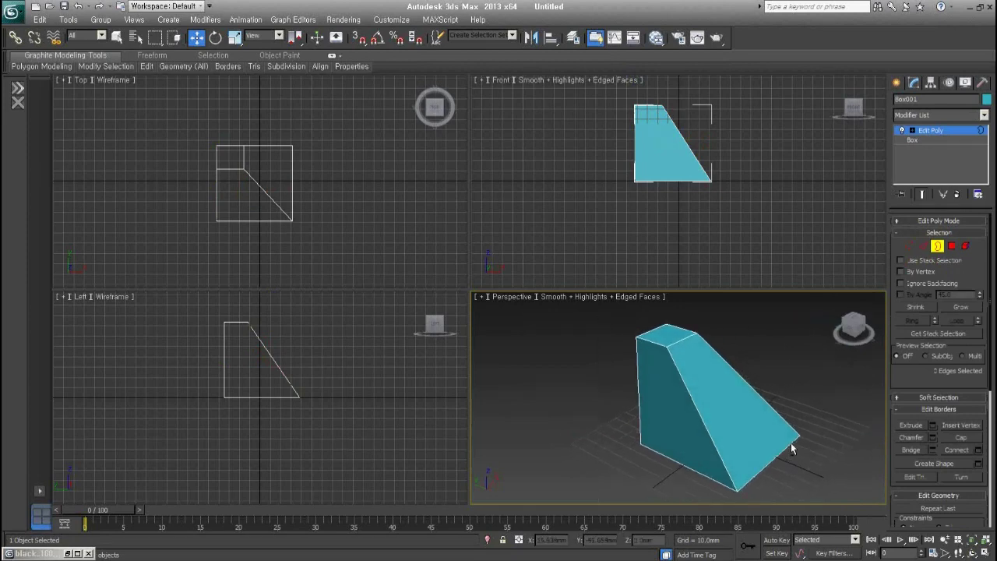
click(952, 246)
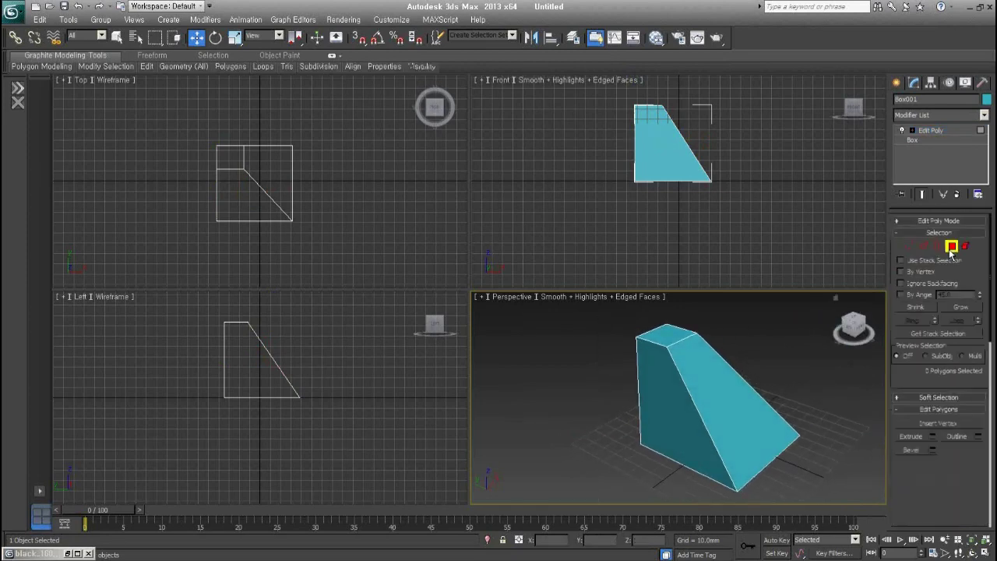
click(671, 335)
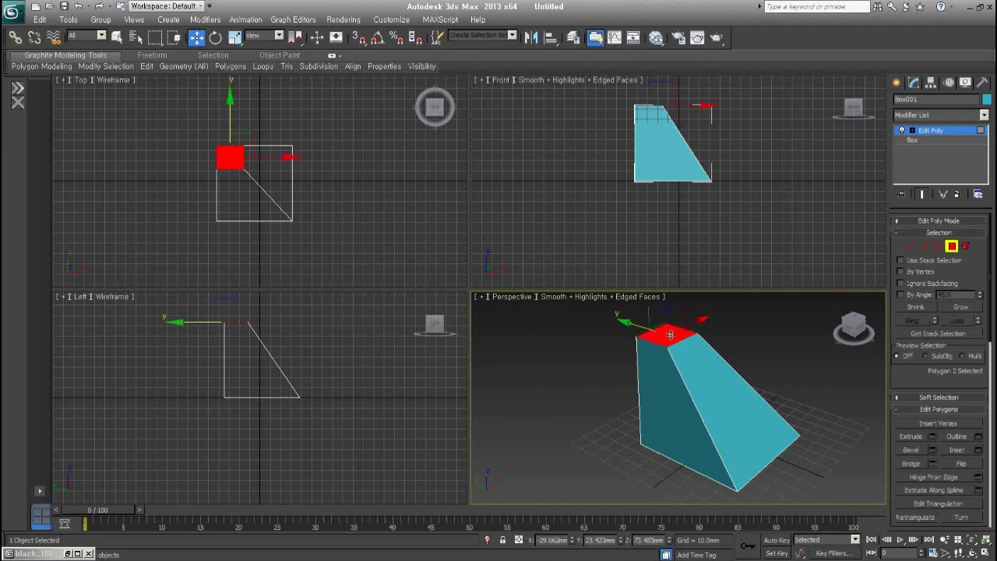
key(Delete)
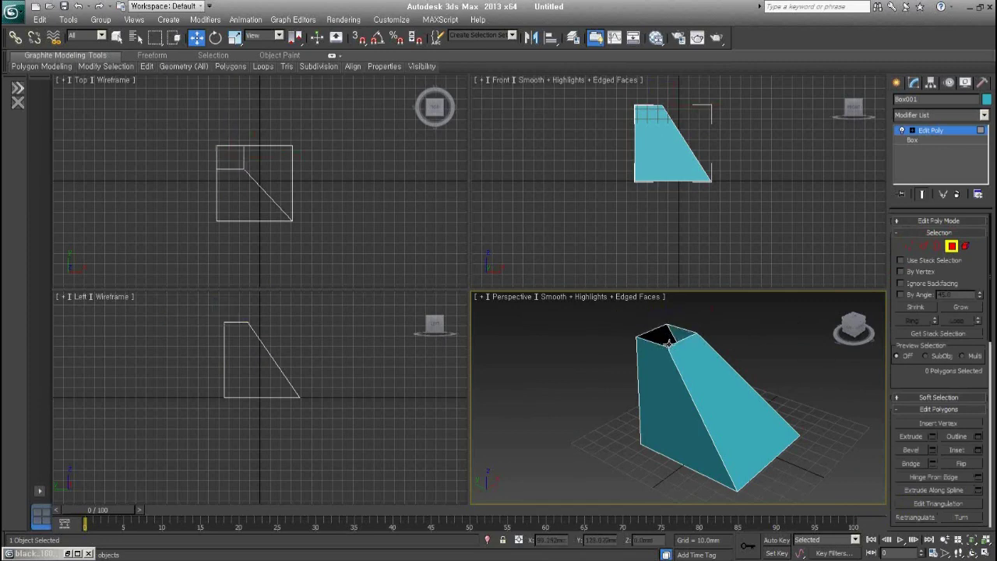
- Select the top opening's border, then the front-left side face, and leave polygon editing
click(936, 247)
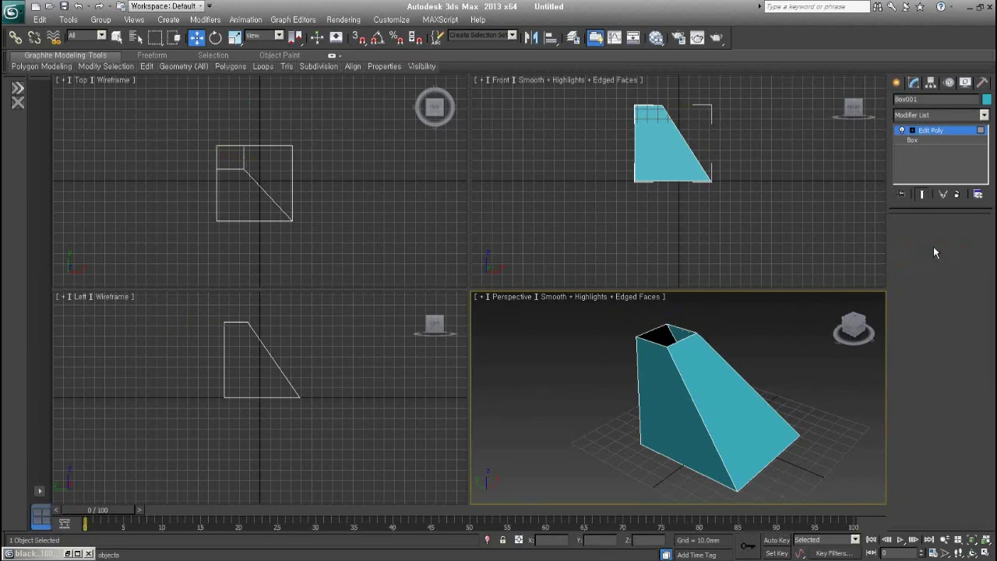
click(687, 335)
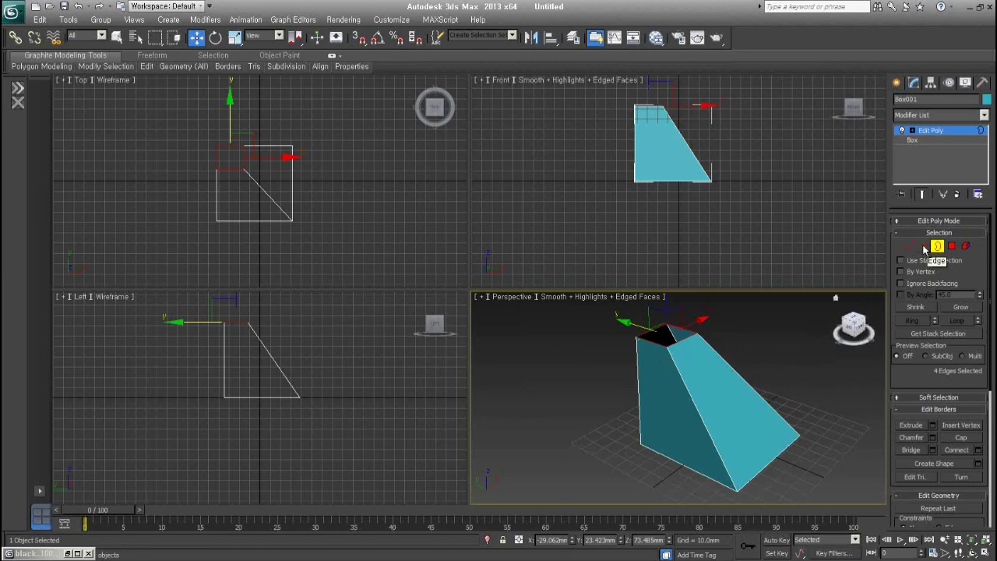
click(923, 246)
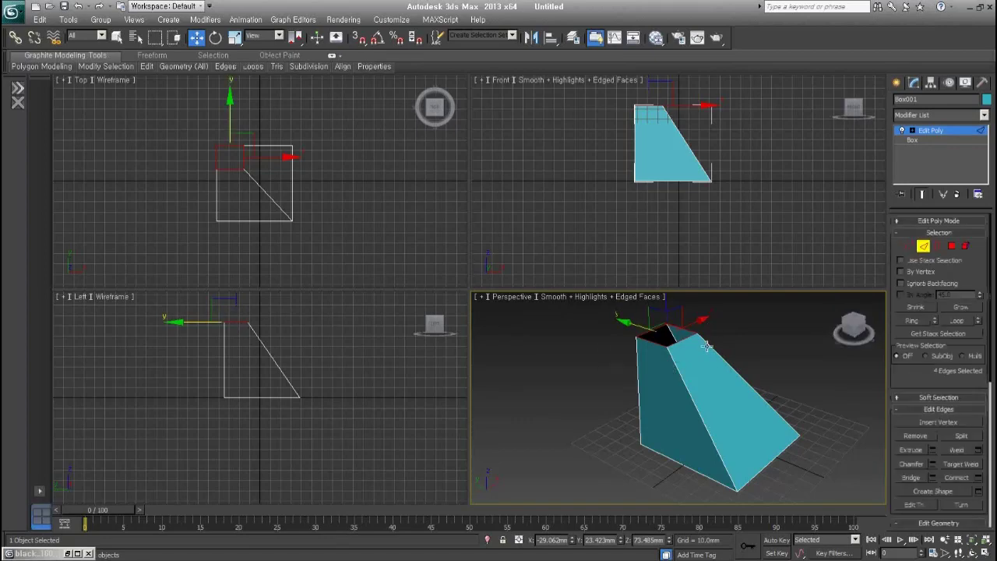
click(793, 331)
click(948, 255)
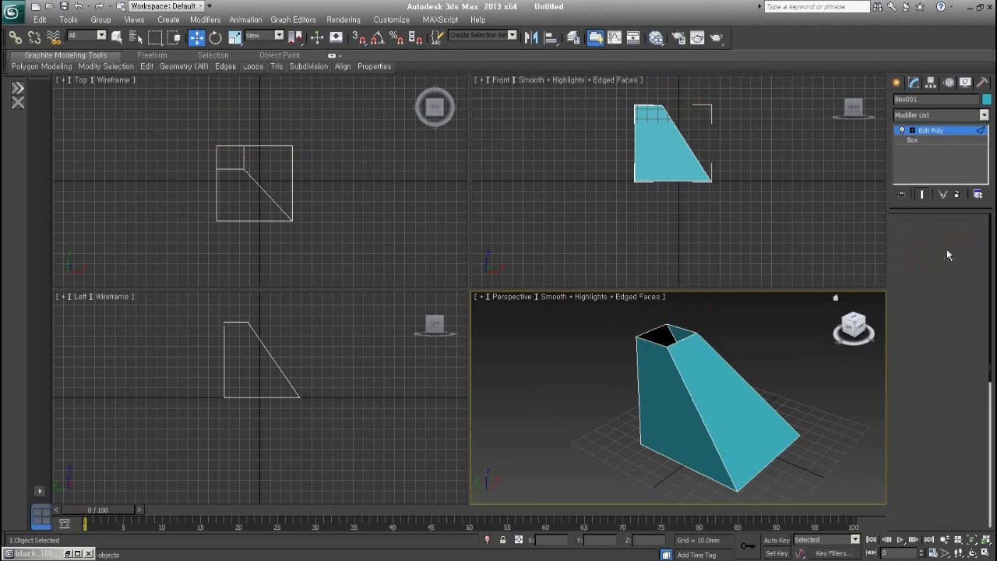
click(674, 417)
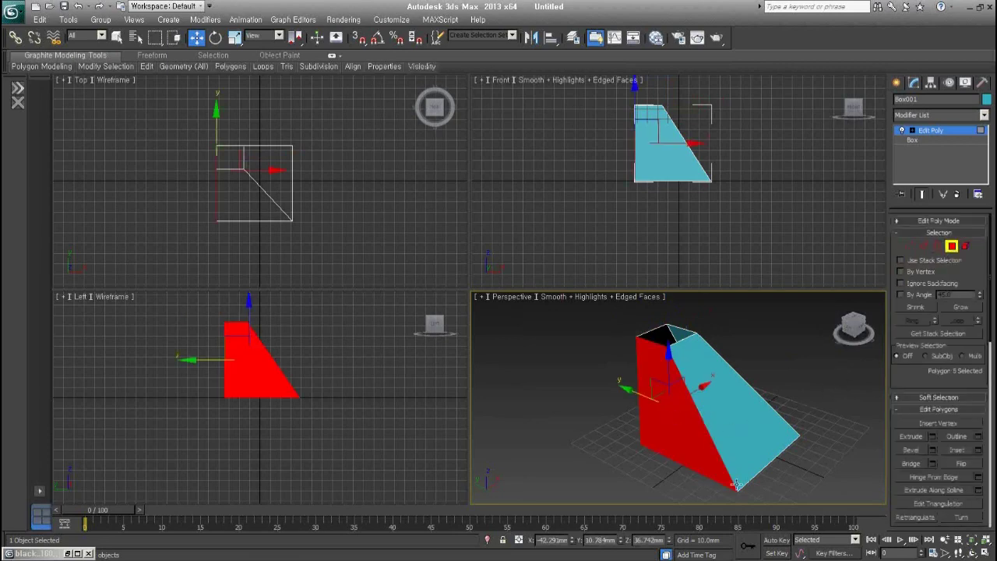
scroll(666, 471, down, 3)
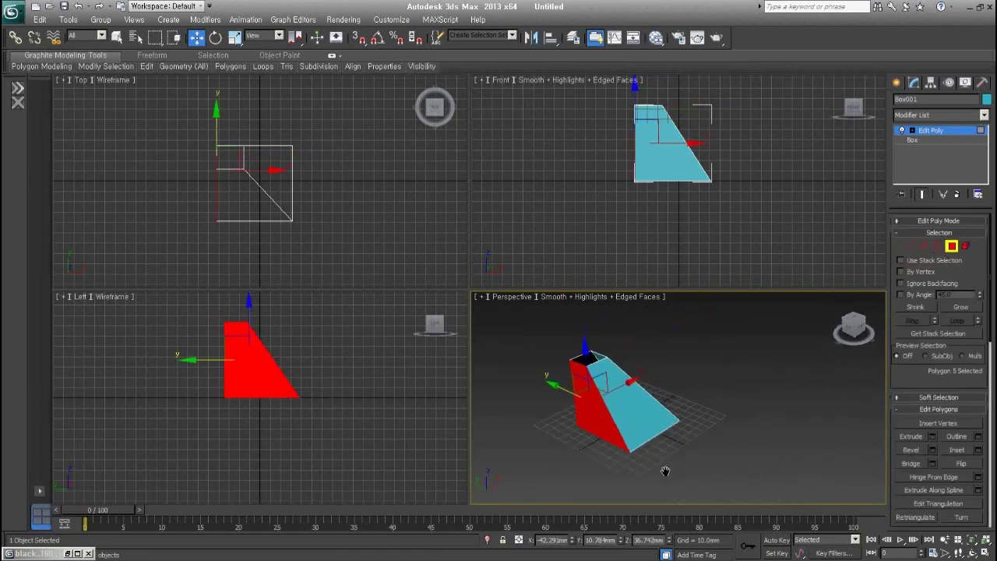
click(952, 246)
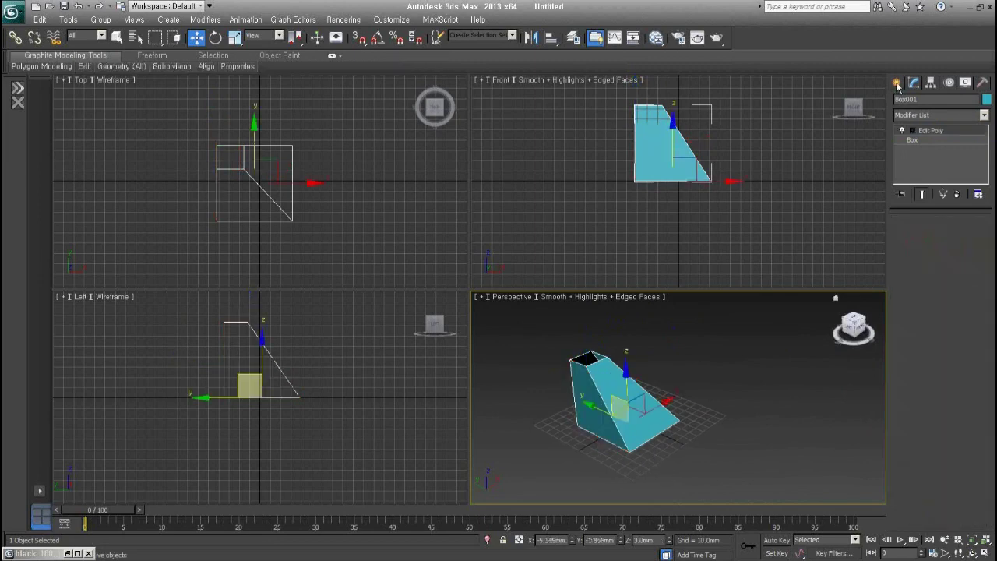
- Create a Standard Primitives cylinder beside the wedge
click(897, 82)
click(917, 183)
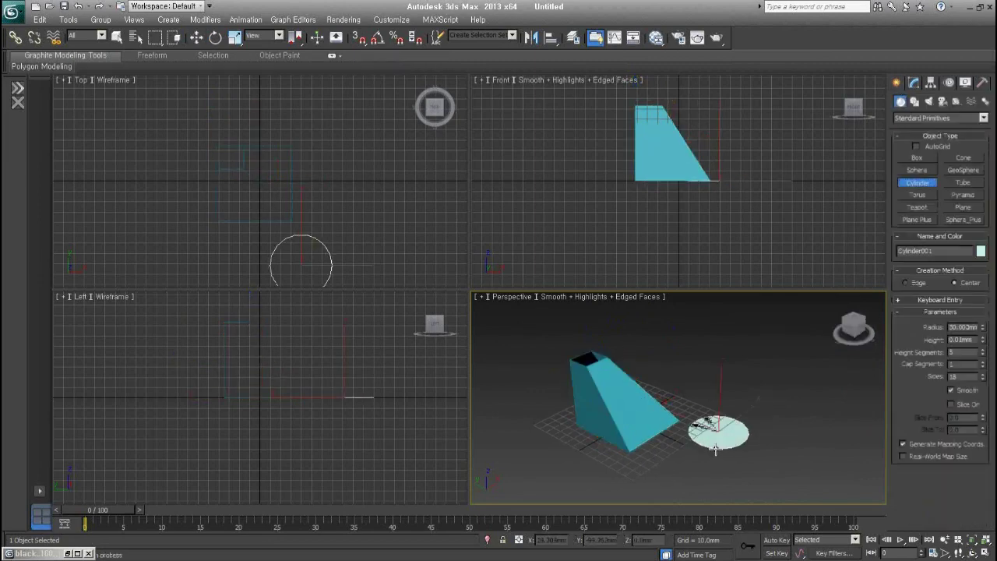
drag(717, 432, 718, 460)
middle_drag(772, 416, 779, 437)
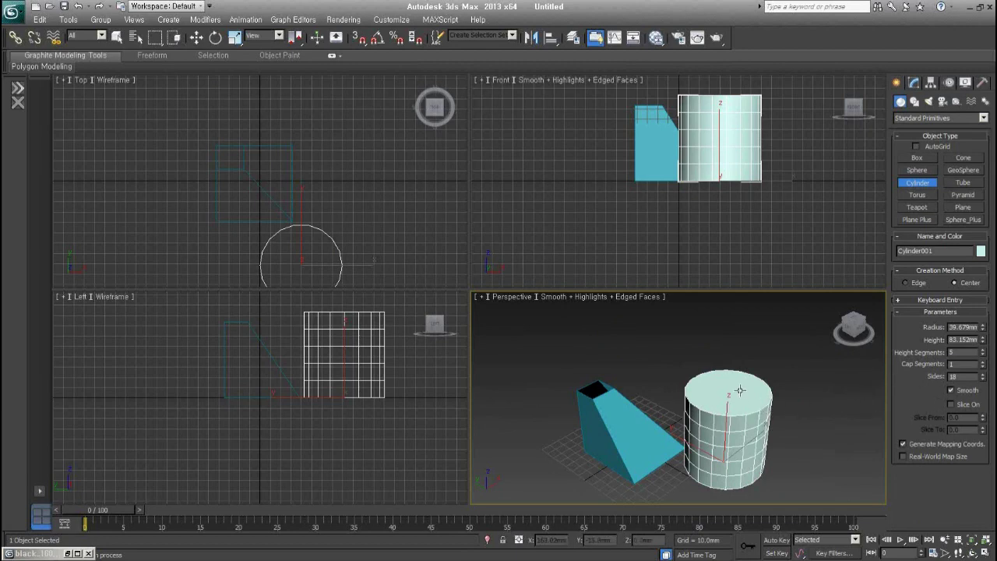
- Convert the cylinder to an Editable Poly and delete its top face
key(w)
right_click(720, 349)
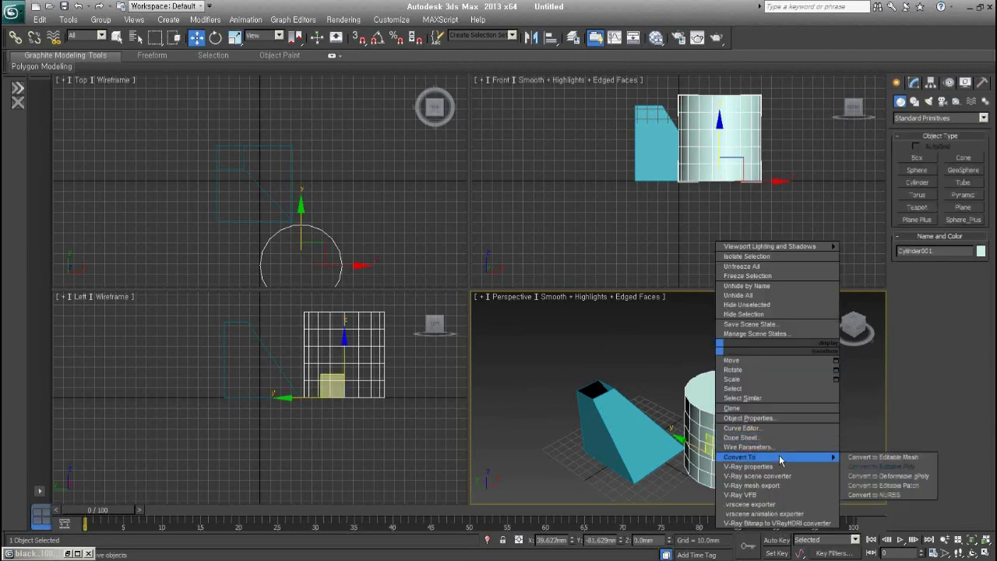
click(881, 466)
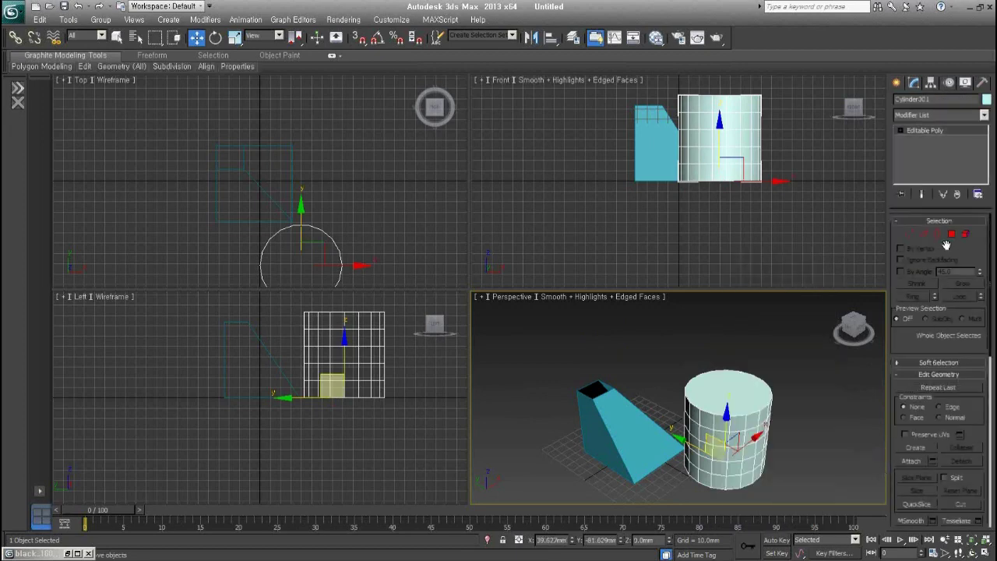
click(950, 235)
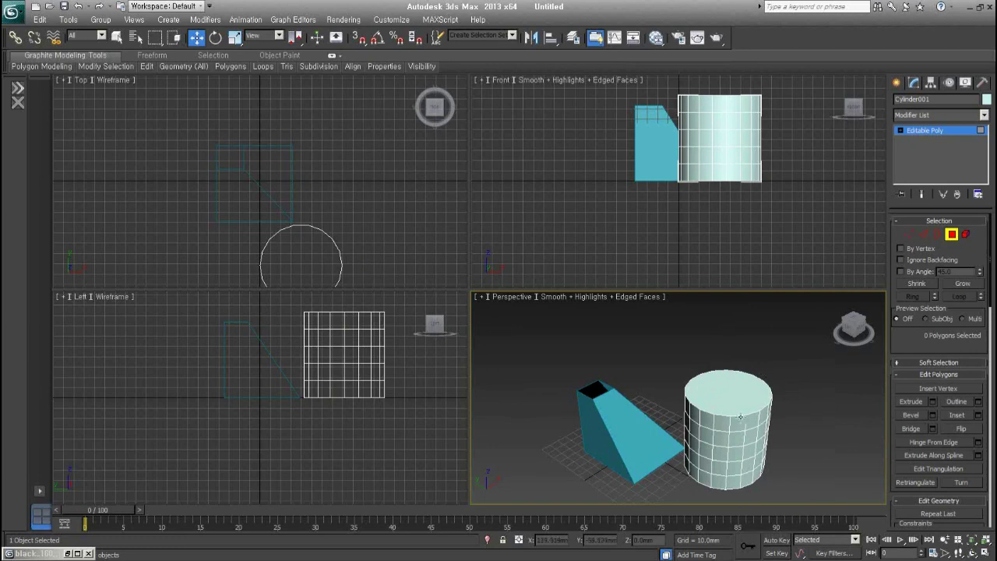
click(727, 392)
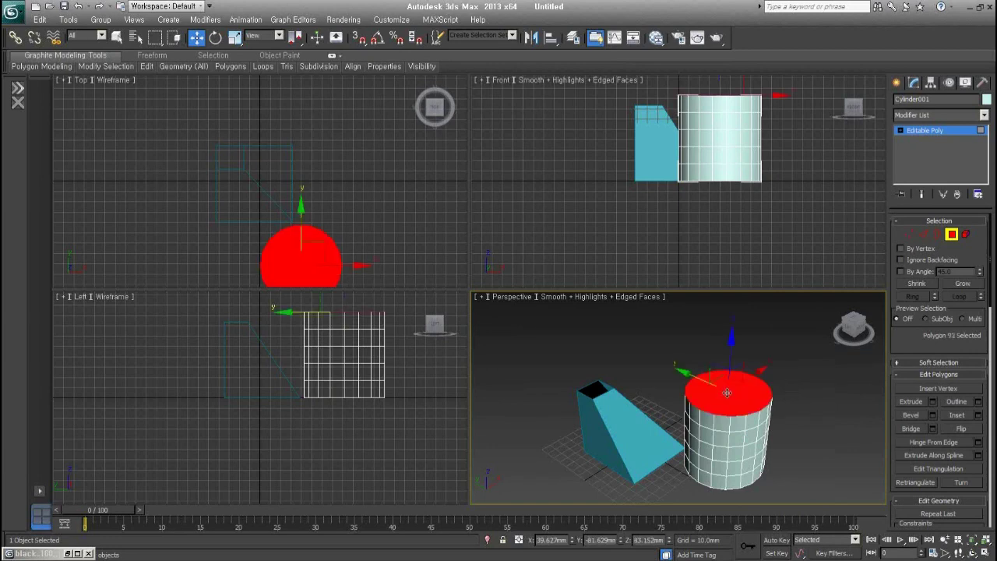
key(Delete)
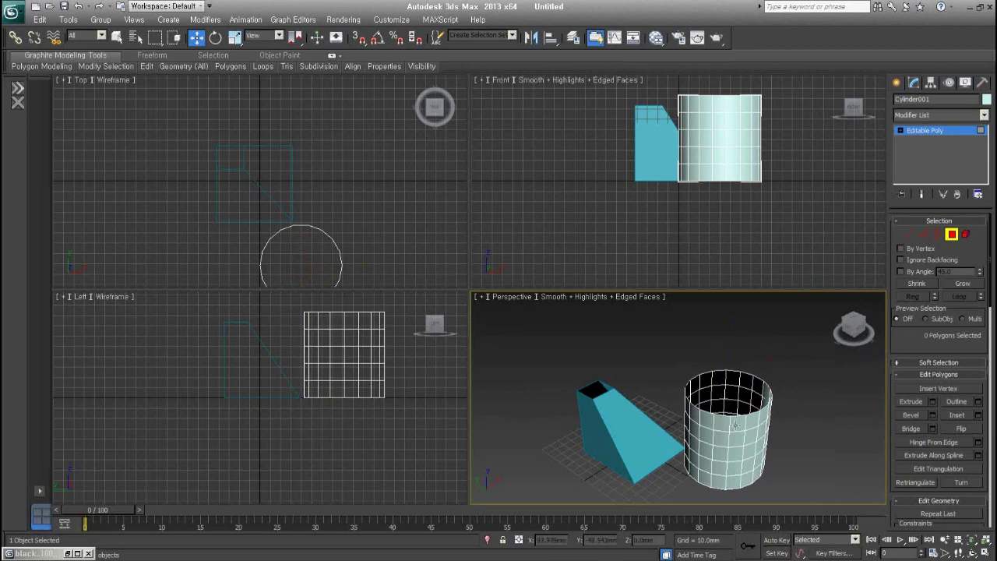
- Move a side polygon of the cylinder downward
alt+middle_drag(744, 468, 769, 445)
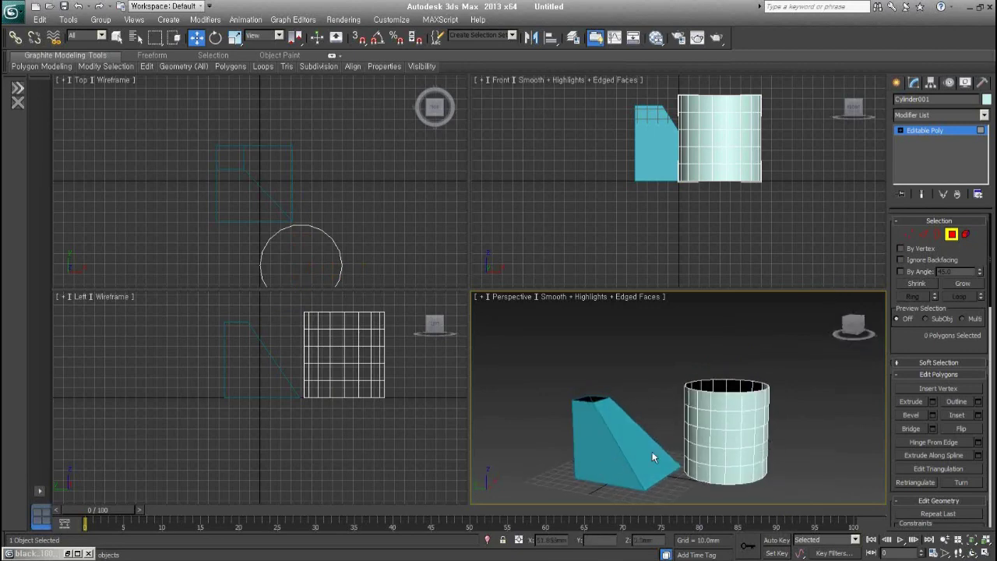
click(729, 420)
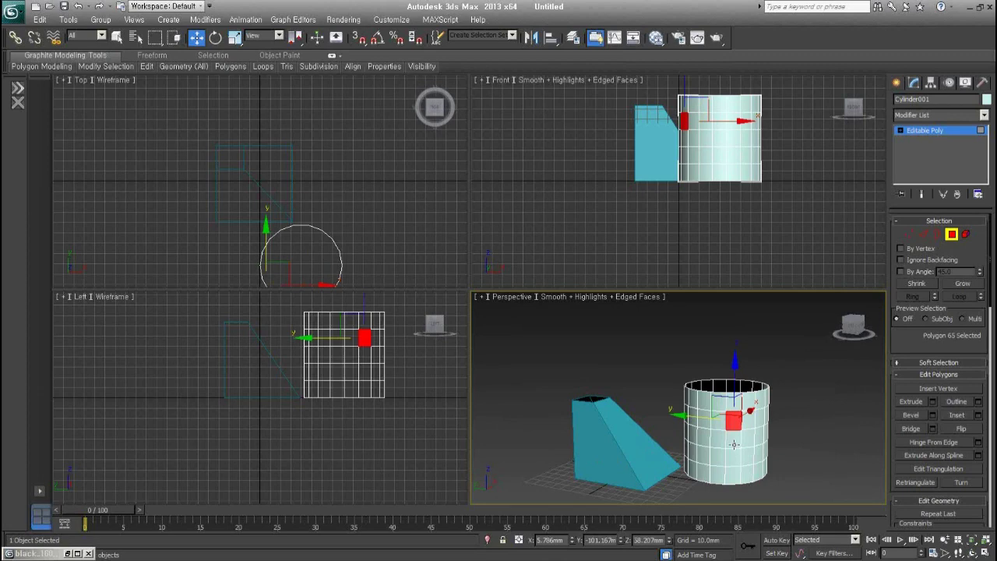
drag(733, 421, 734, 444)
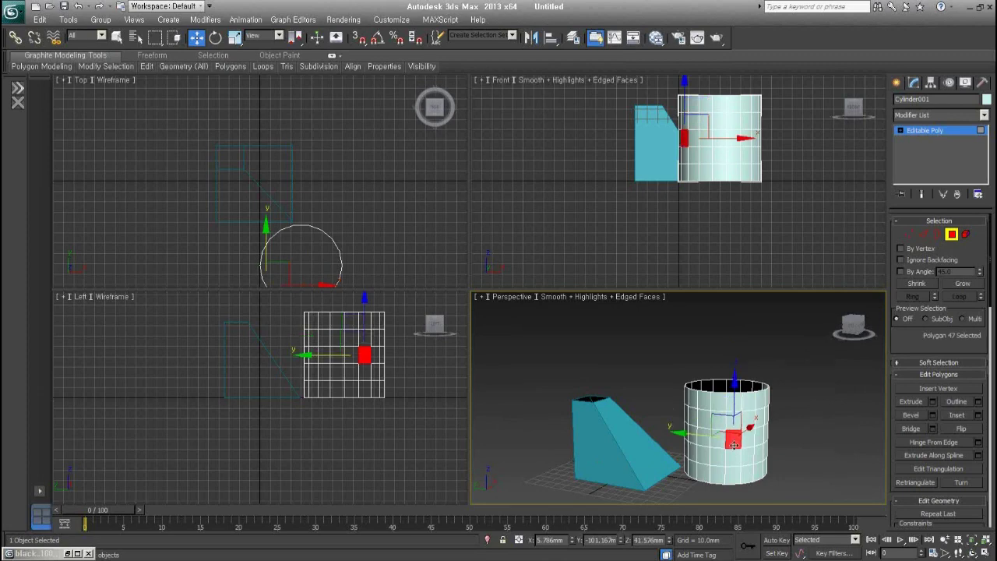
alt+middle_drag(807, 434, 842, 430)
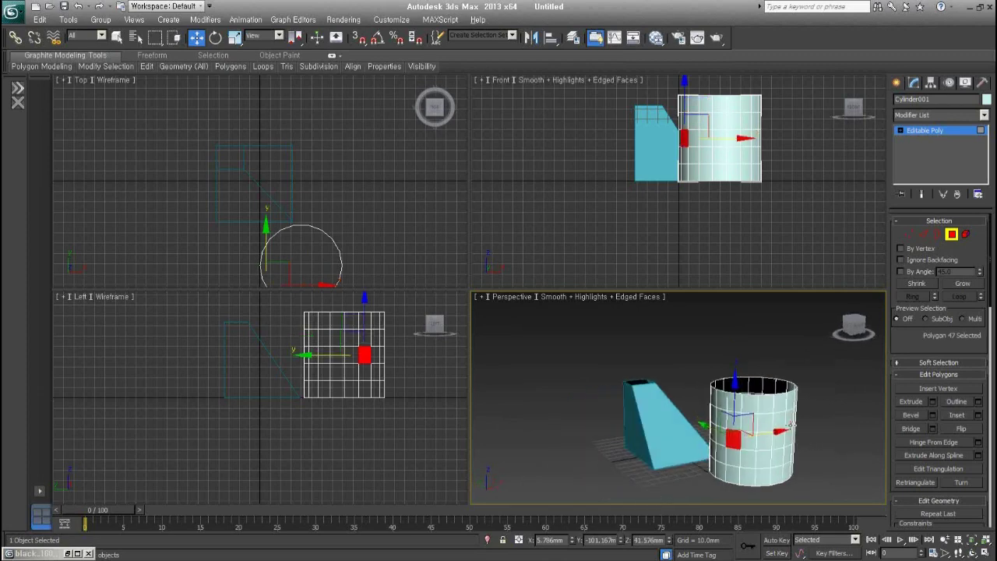
- Exit polygon level and select every object in the scene with Ctrl+A
key(shift+z)
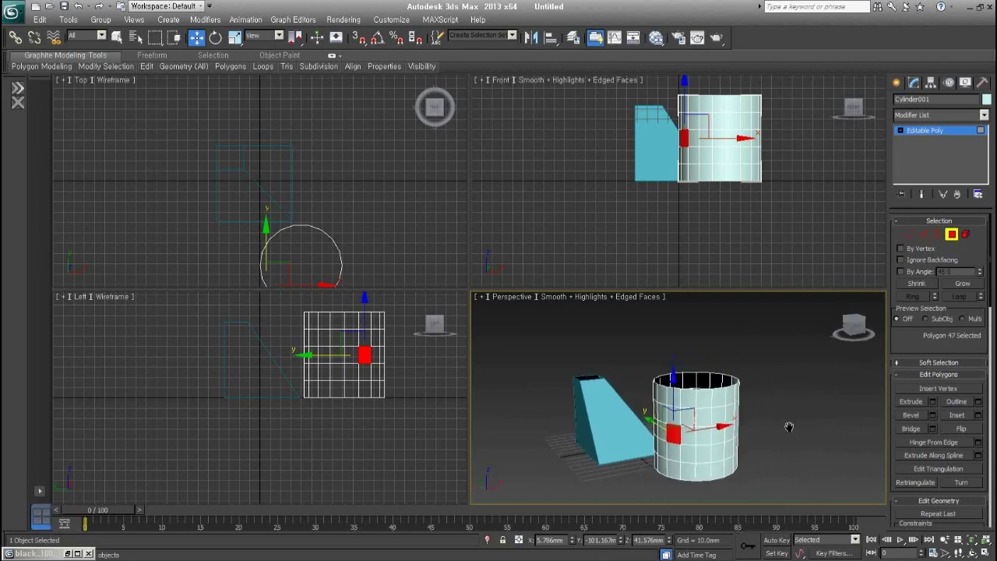
click(951, 234)
key(shift+z)
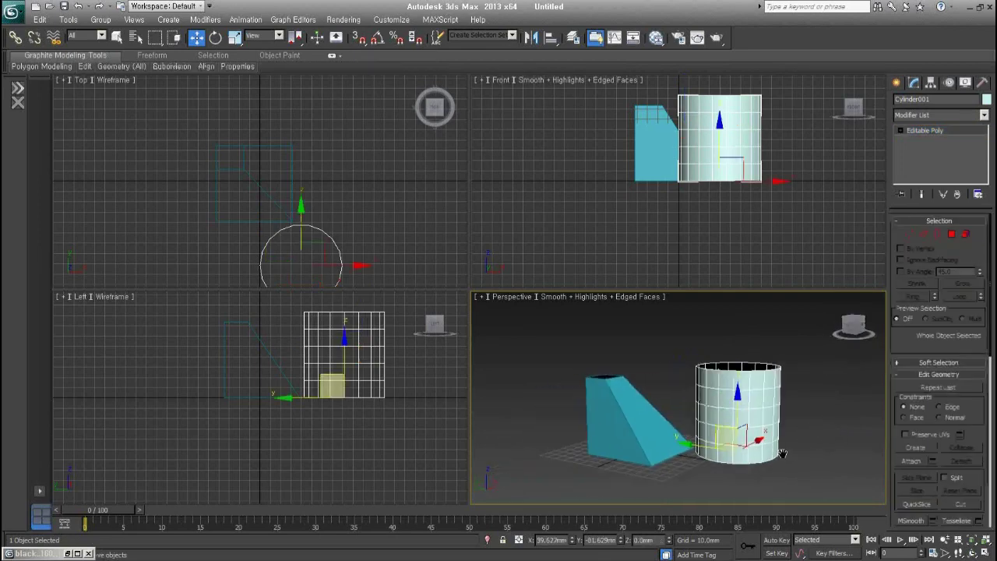
key(ctrl+a)
- Delete all objects and create a new box at the grid centre
key(Delete)
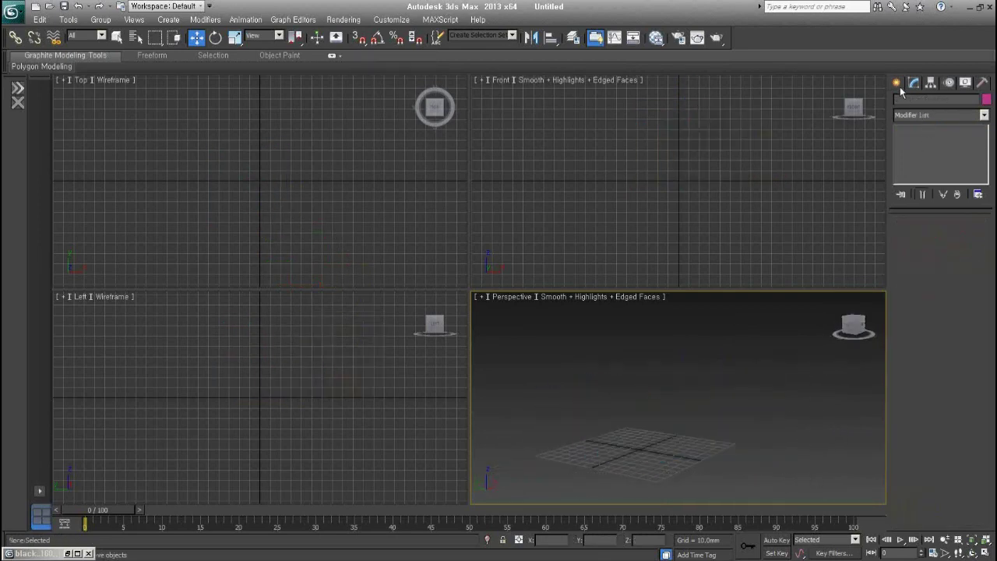
key(shift+z)
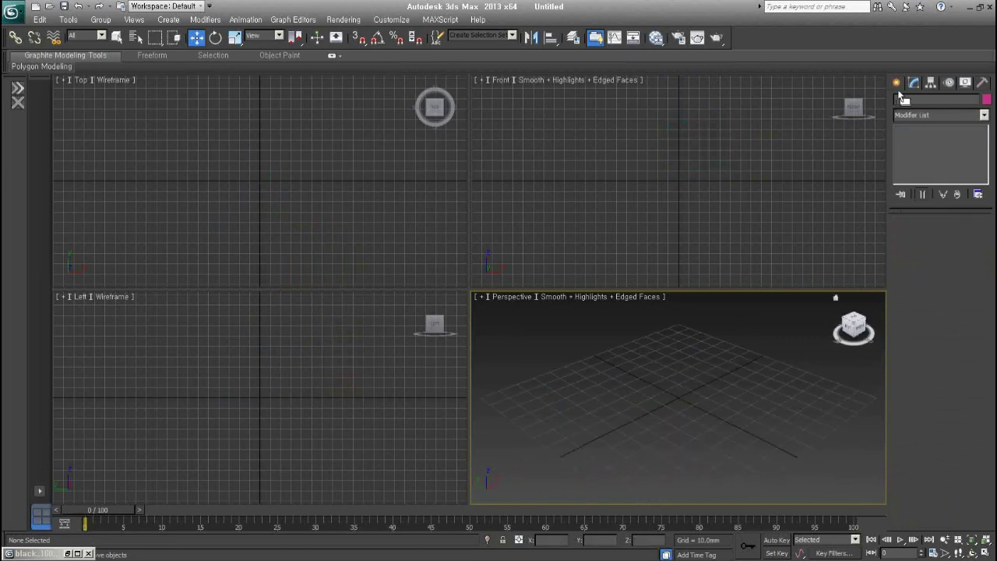
click(896, 84)
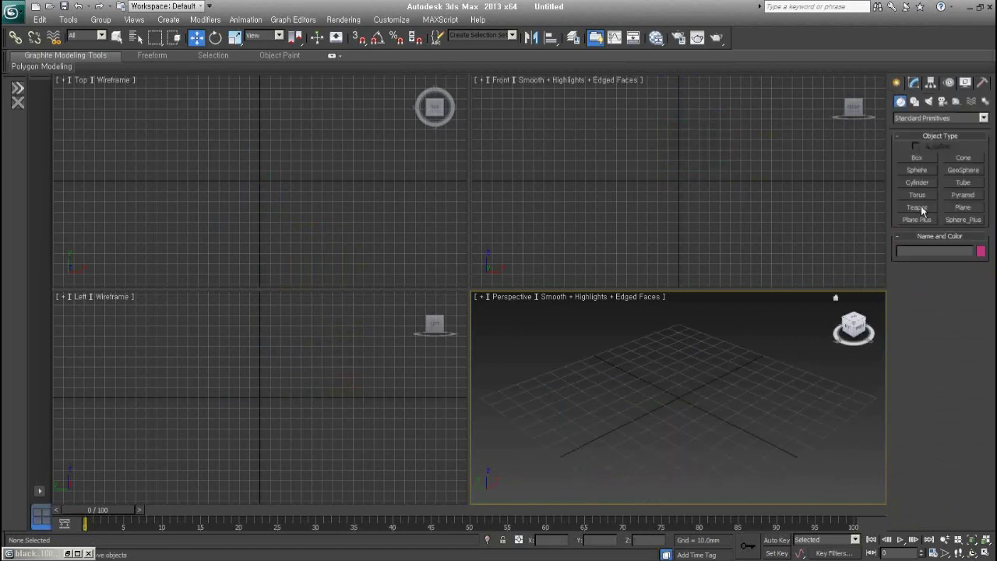
click(917, 157)
drag(691, 418, 680, 423)
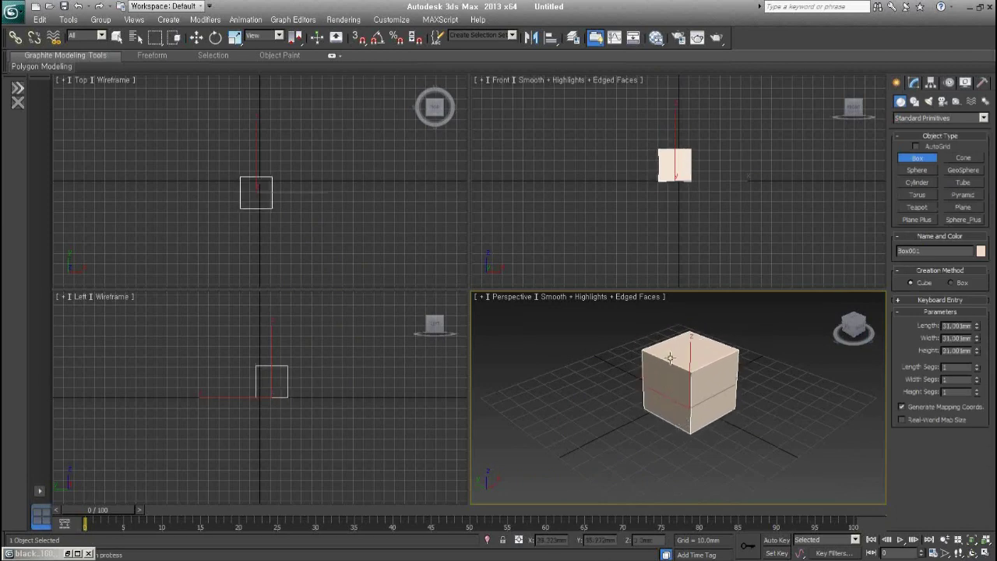
alt+middle_drag(734, 414, 673, 361)
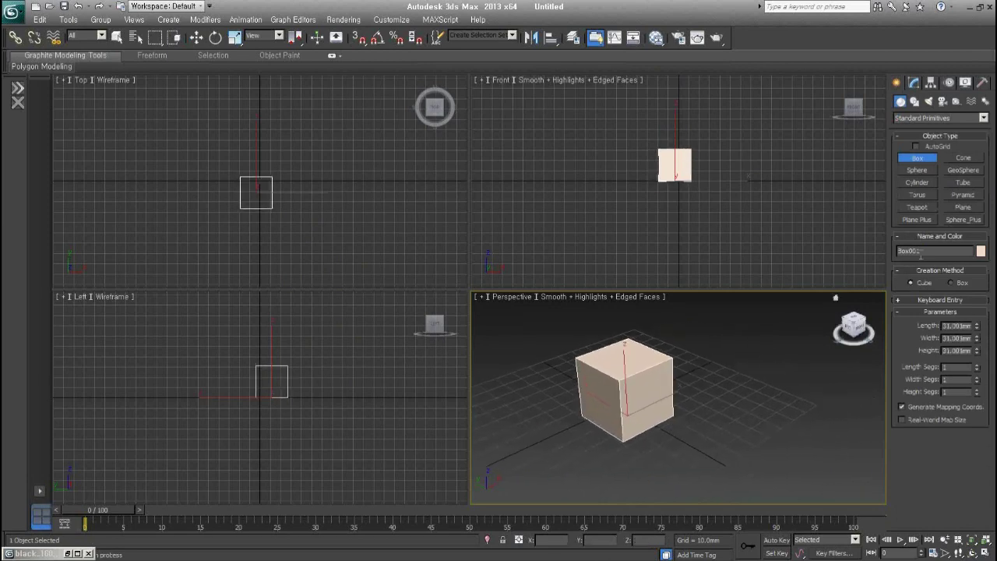
- Create a 21.716 mm-radius teapot beside the cube and orbit the Perspective view around them
click(917, 207)
drag(759, 400, 824, 420)
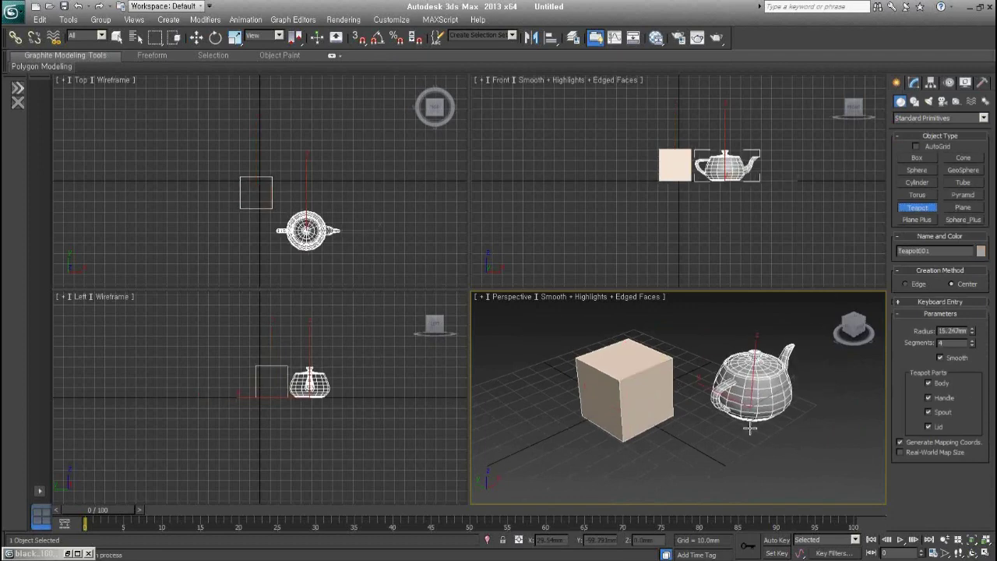
scroll(779, 413, up, 2)
scroll(771, 413, up, 2)
scroll(771, 413, up, 2)
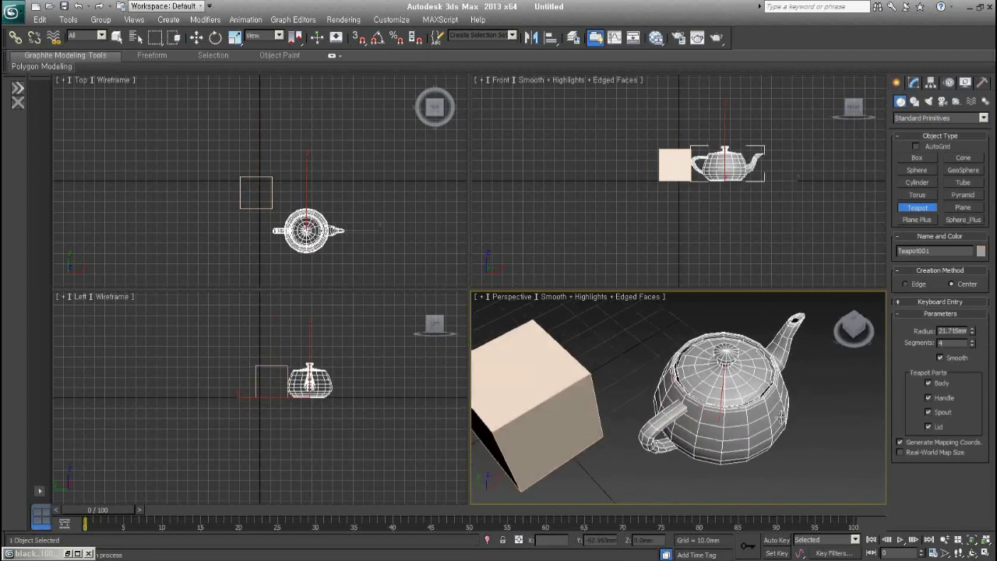
scroll(769, 401, up, 2)
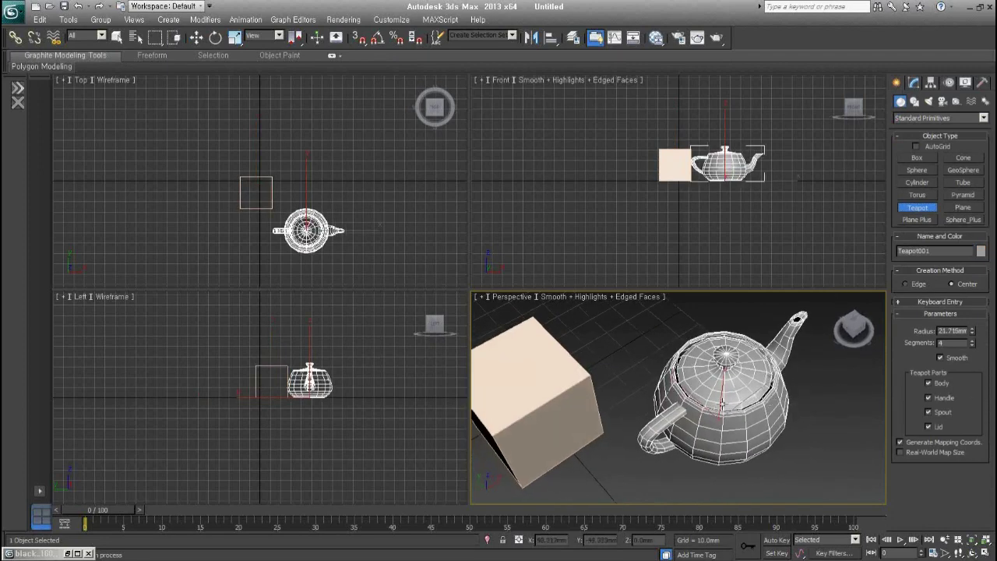
alt+middle_drag(761, 424, 678, 381)
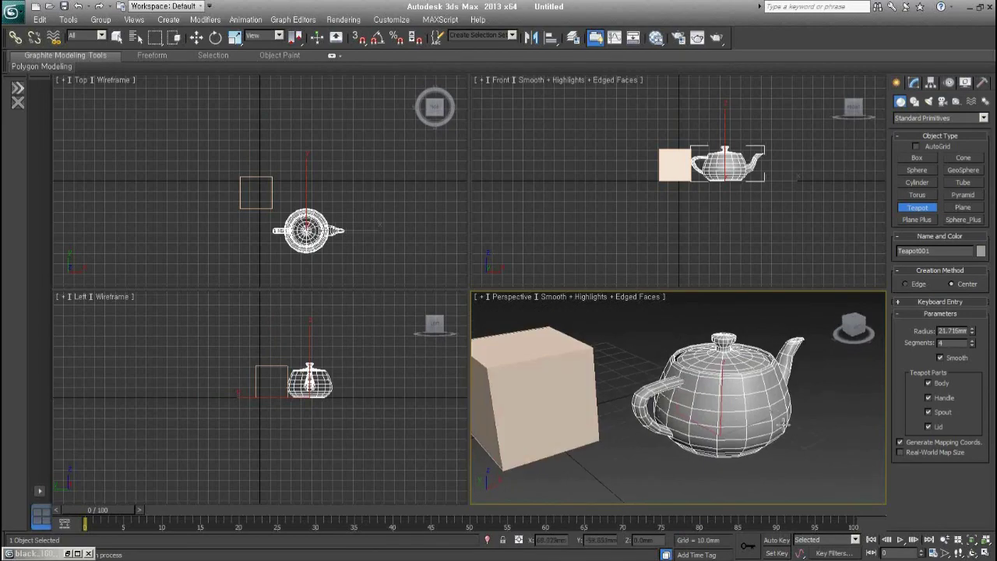
mouse_move(784, 426)
alt+middle_down()
mouse_move(689, 426)
mouse_move(802, 388)
alt+middle_up()
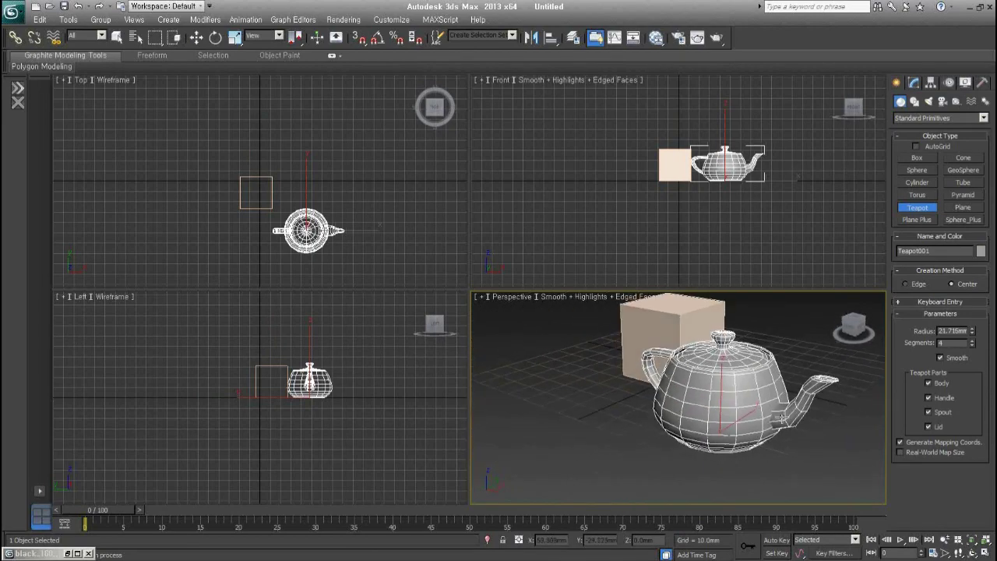
mouse_move(794, 429)
alt+middle_down()
mouse_move(786, 430)
mouse_move(790, 412)
alt+middle_up()
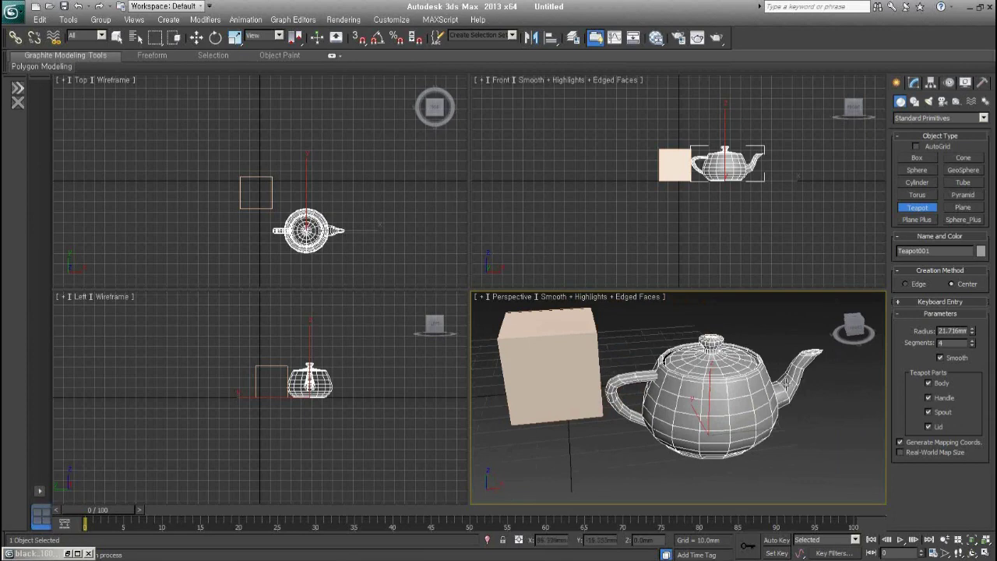
- Convert Teapot001 to an Editable Poly from the right-click menu
key(w)
drag(736, 423, 803, 386)
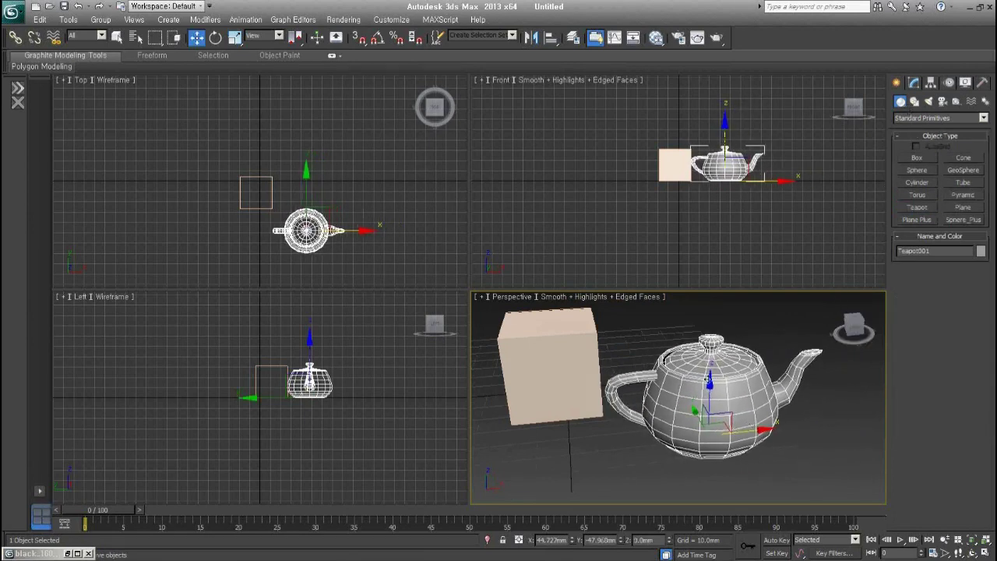
right_click(694, 355)
mouse_move(715, 464)
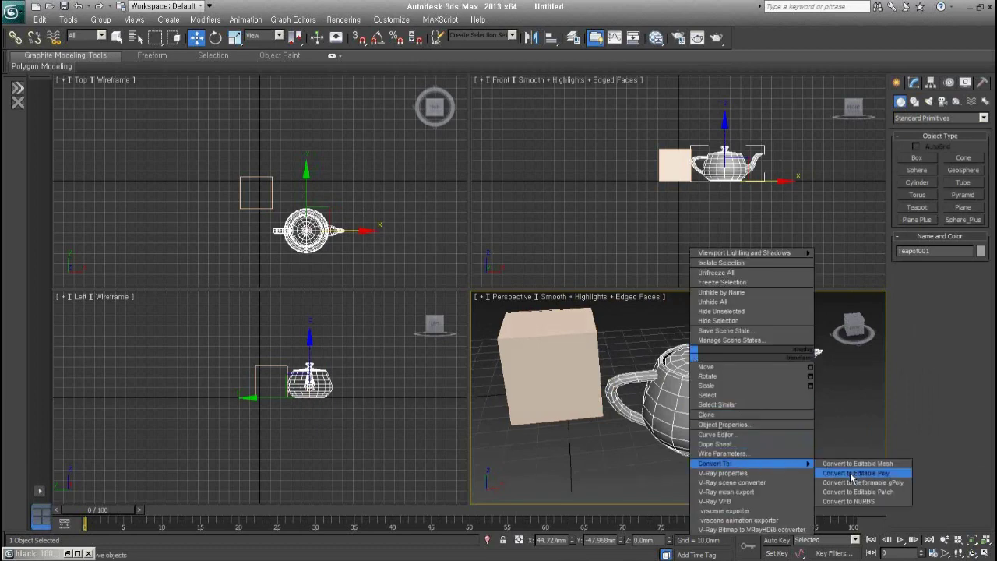
click(857, 472)
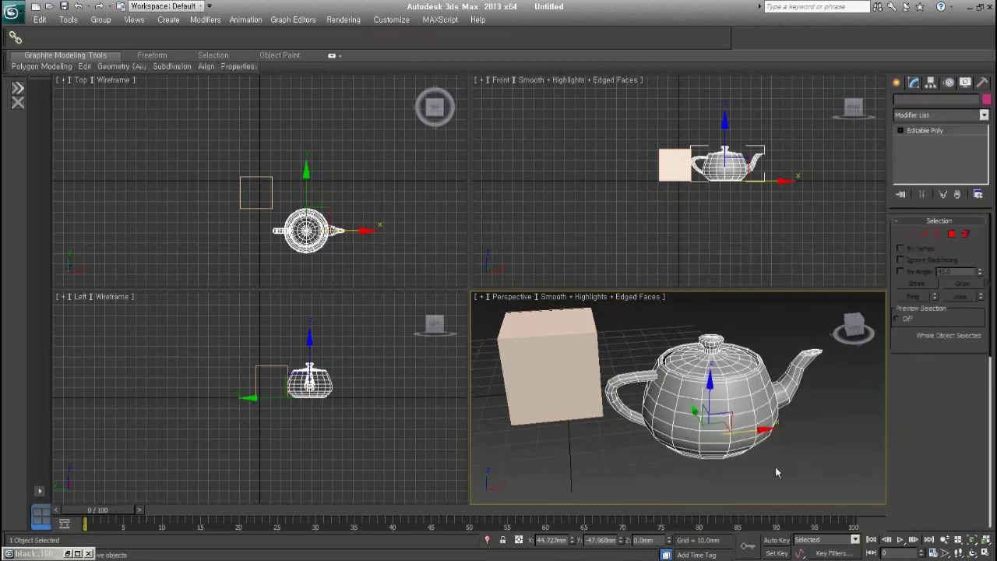
- At Element level, lift the teapot's lid and put it back, then pull the spout beside the box
click(964, 235)
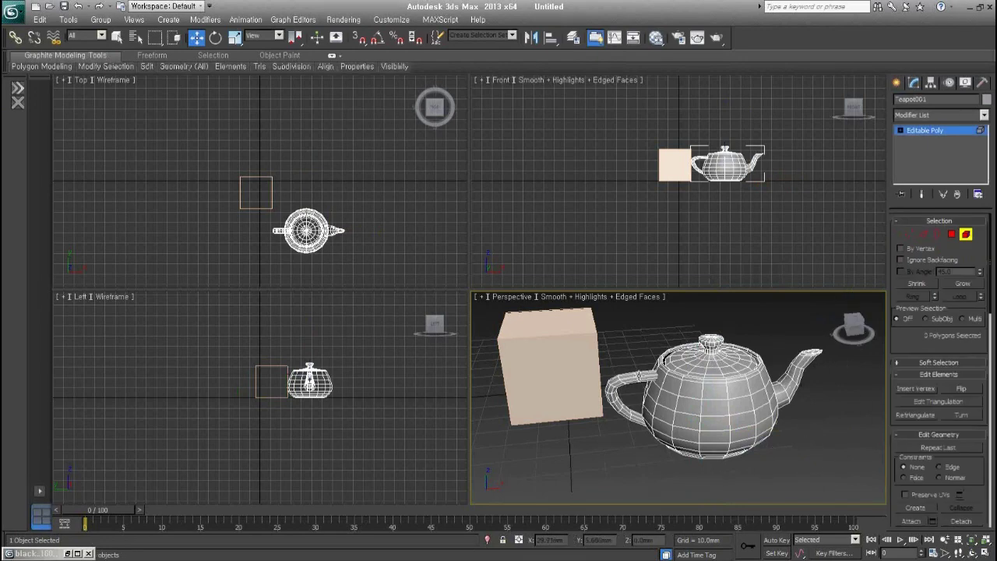
click(721, 359)
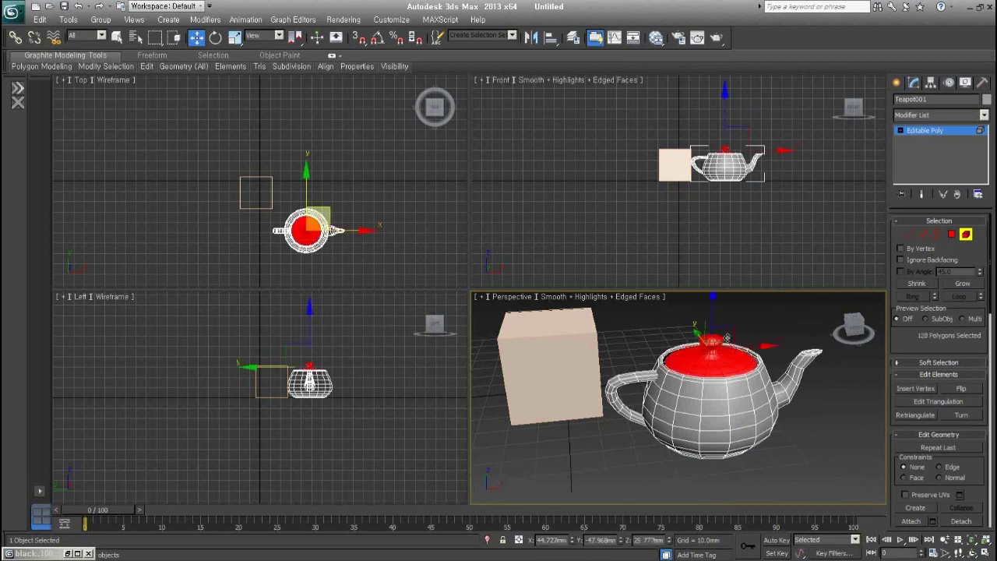
drag(735, 329, 736, 328)
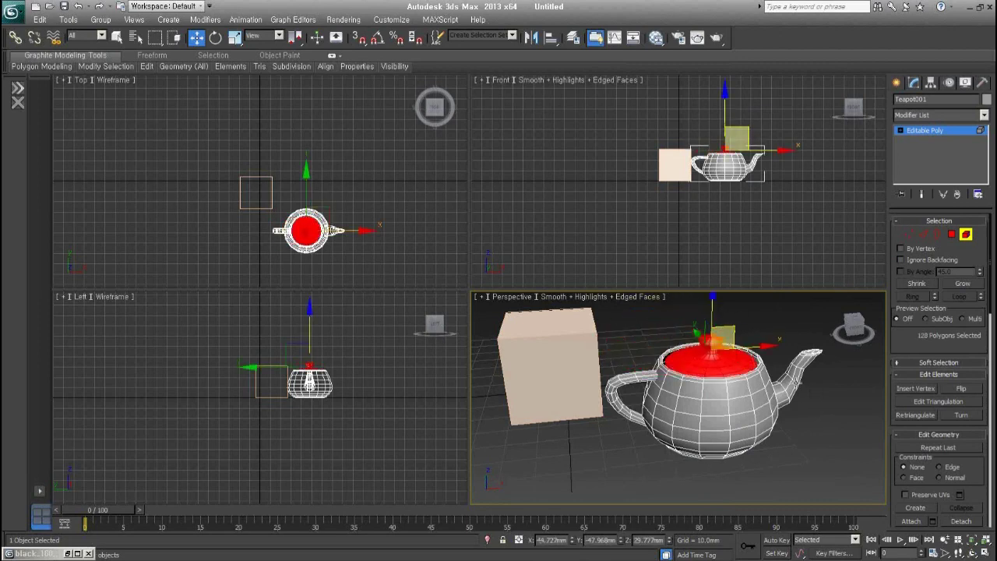
click(809, 395)
mouse_move(810, 395)
mouse_down()
mouse_move(588, 371)
mouse_move(842, 486)
mouse_up()
- Exit Element mode and select the 31.001 mm box to show its parameters
click(966, 235)
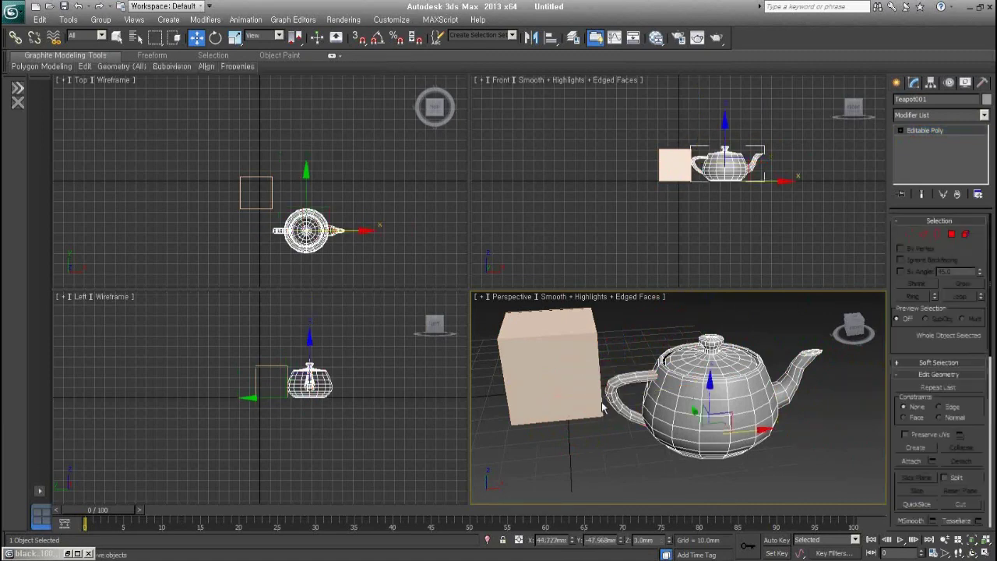
mouse_move(701, 405)
alt+middle_down()
mouse_move(673, 395)
mouse_move(673, 432)
alt+middle_up()
click(673, 396)
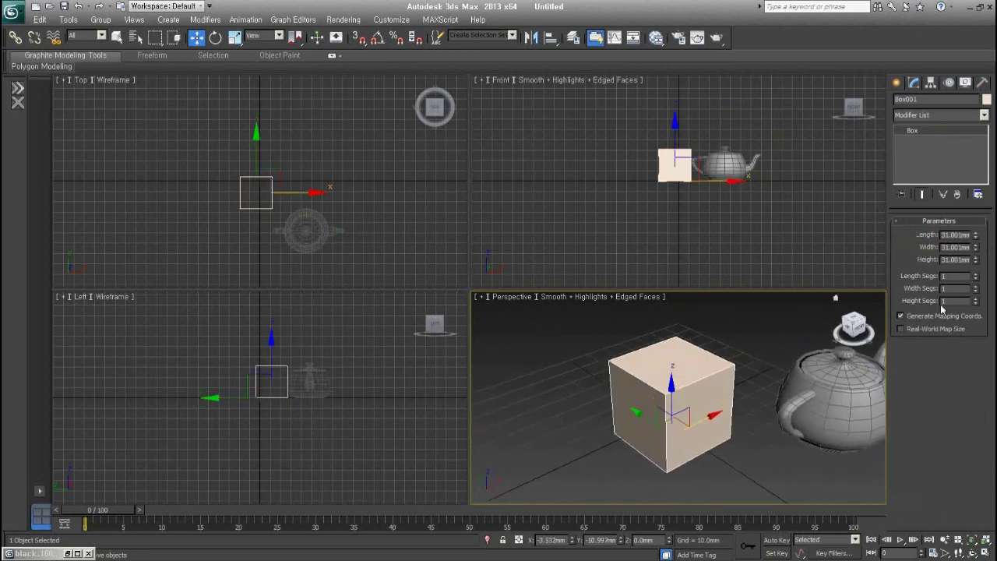
- Give the cube 2 width segments and convert it to an Editable Poly
click(977, 288)
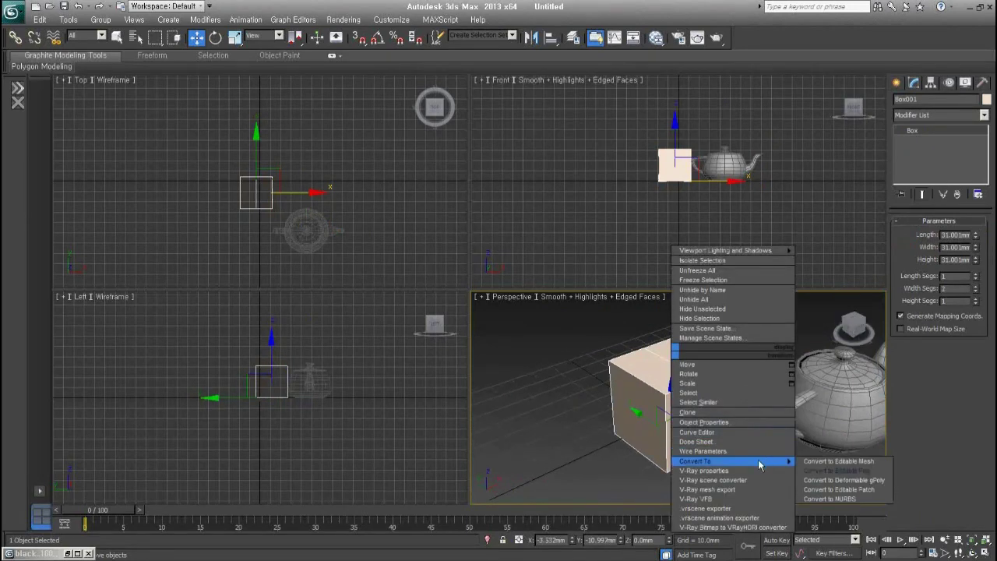
click(818, 457)
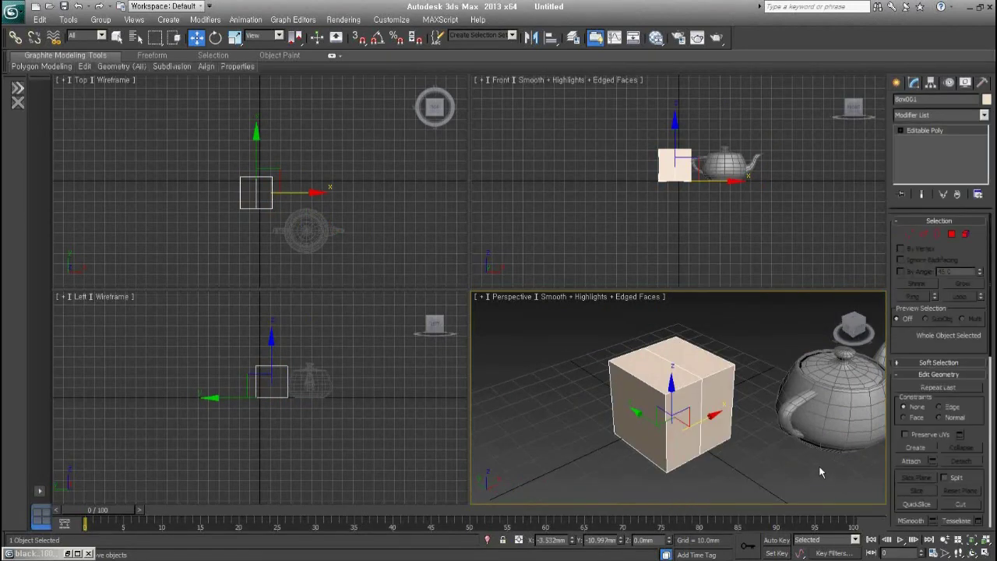
click(966, 234)
click(701, 401)
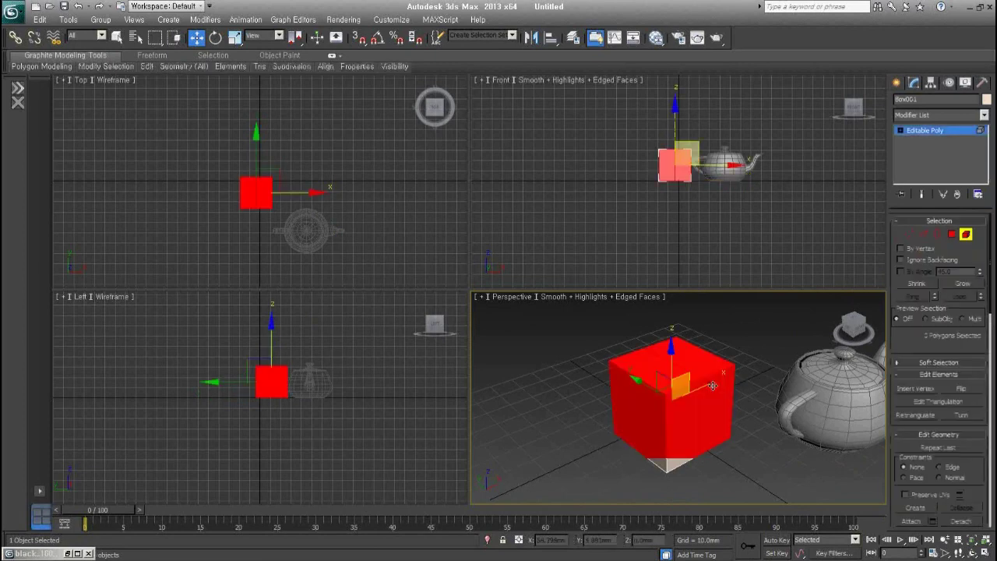
mouse_move(701, 401)
mouse_down()
mouse_move(661, 445)
mouse_move(704, 398)
mouse_up()
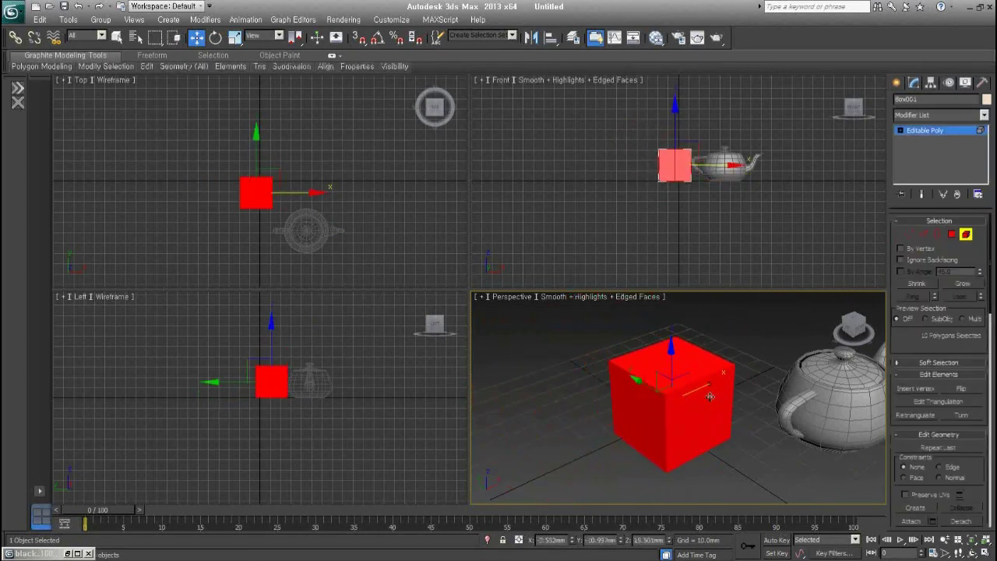
- In Edge mode, pick the middle edges around the cube from several angles
click(924, 234)
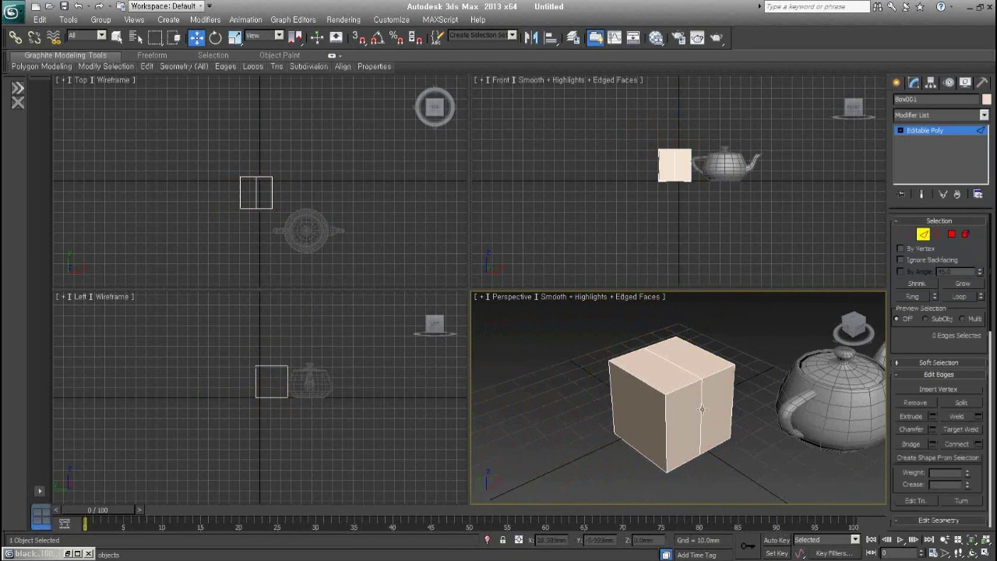
click(701, 409)
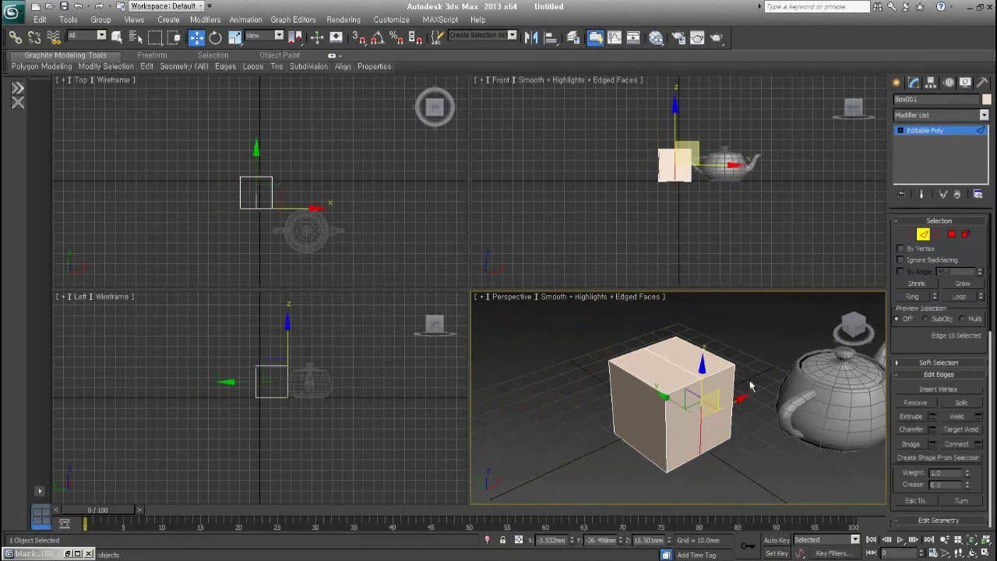
alt+middle_drag(621, 422, 751, 435)
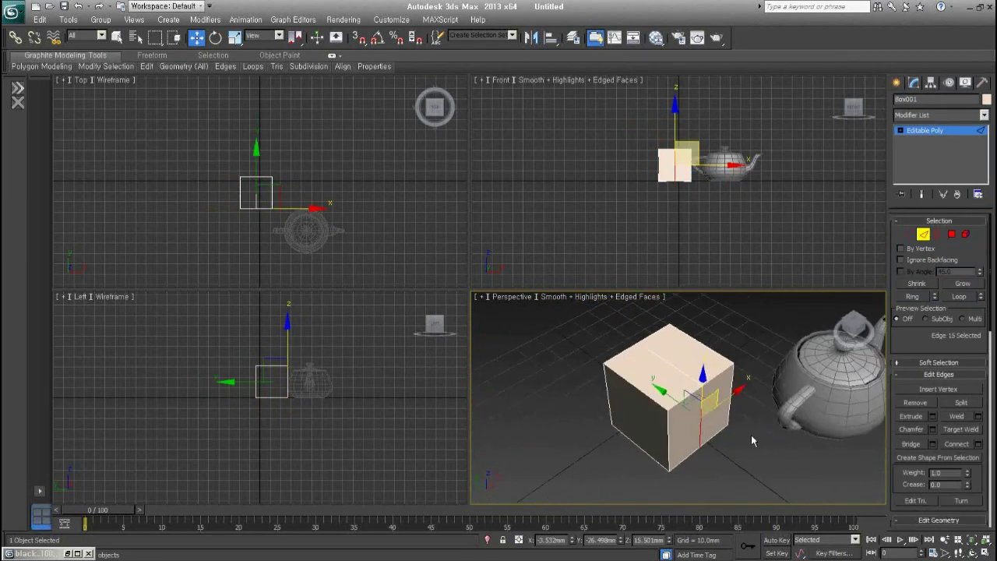
ctrl+click(680, 371)
alt+middle_drag(680, 371, 773, 376)
click(645, 428)
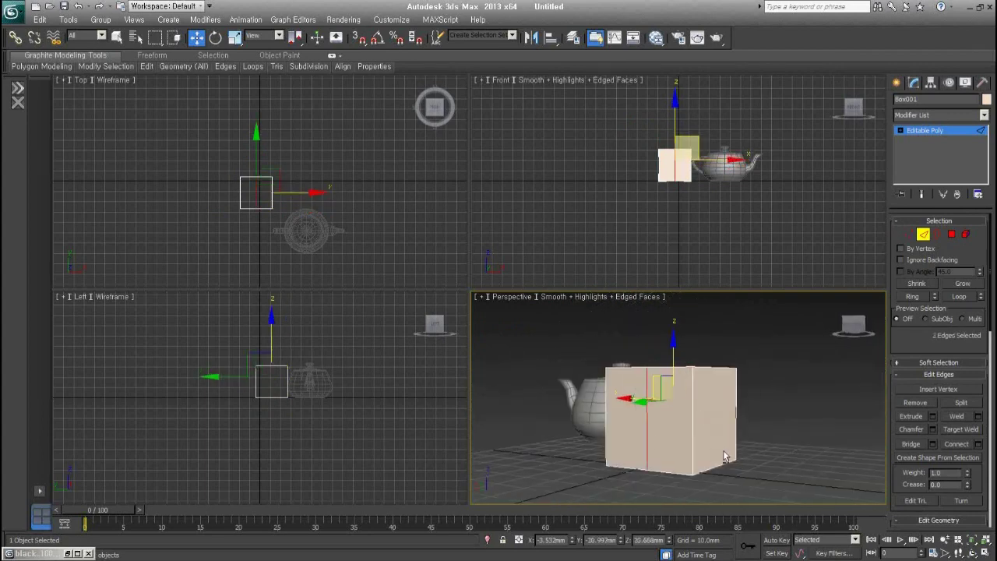
alt+middle_drag(724, 452, 717, 405)
ctrl+click(679, 457)
mouse_move(676, 453)
alt+middle_down()
mouse_move(799, 398)
mouse_move(662, 460)
mouse_move(787, 362)
alt+middle_up()
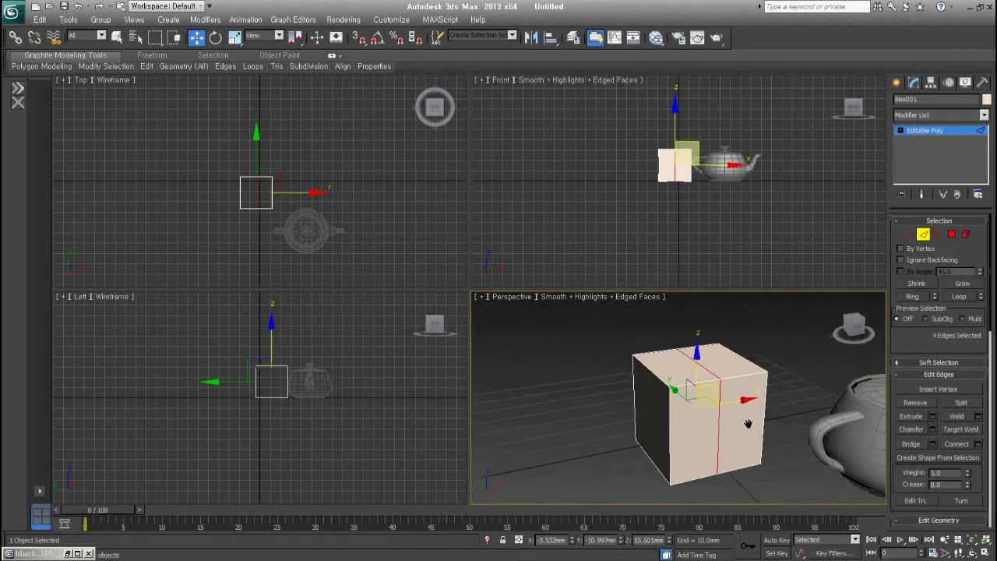
- Select the full middle edge loop and Split the cube along it
click(708, 373)
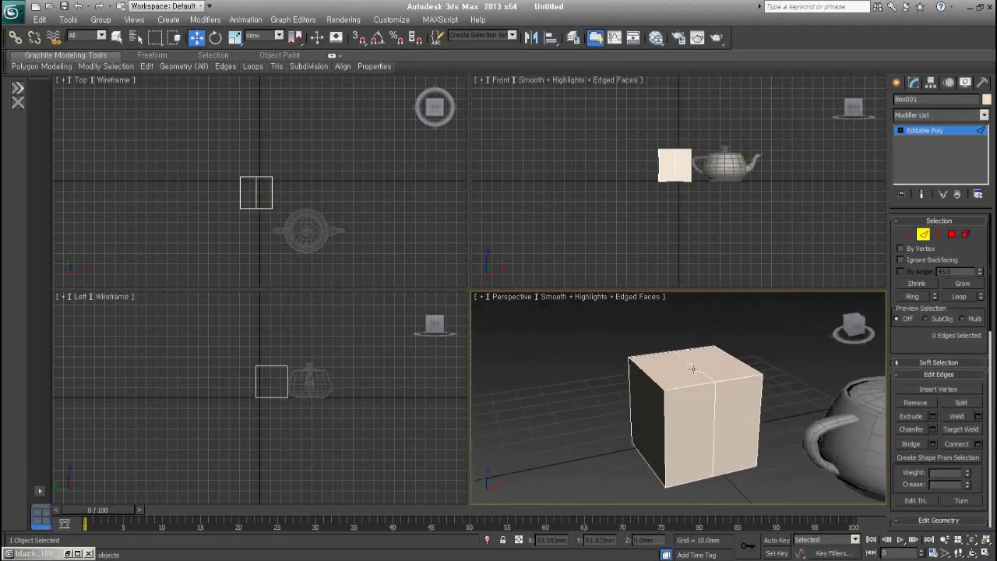
click(694, 368)
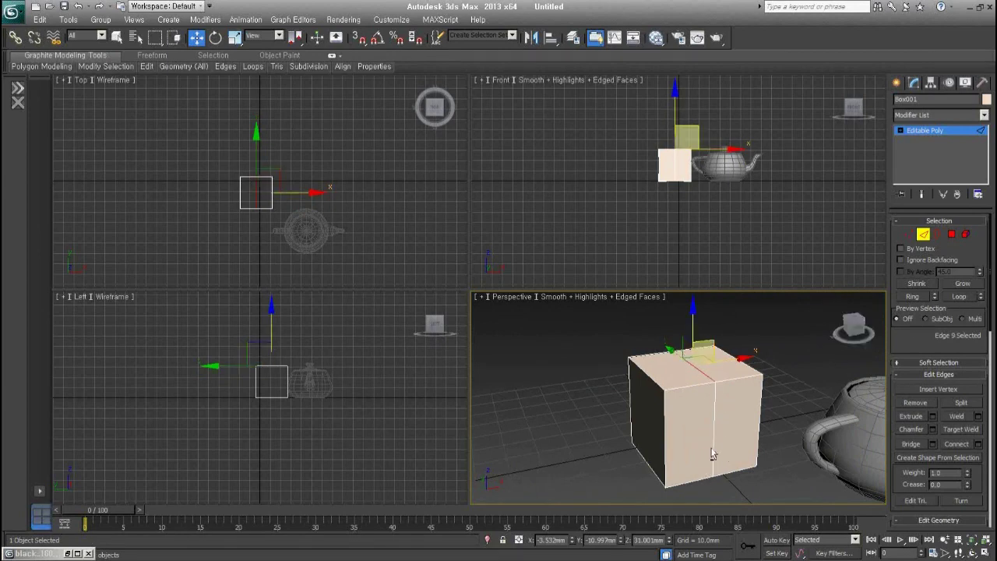
mouse_move(712, 459)
alt+middle_down()
mouse_move(795, 452)
mouse_move(880, 422)
alt+middle_up()
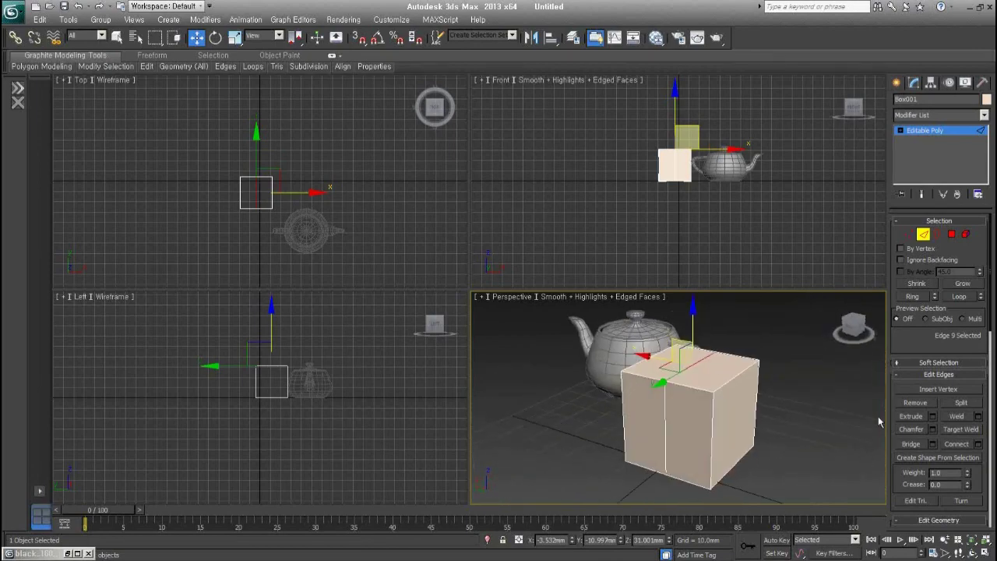
click(959, 297)
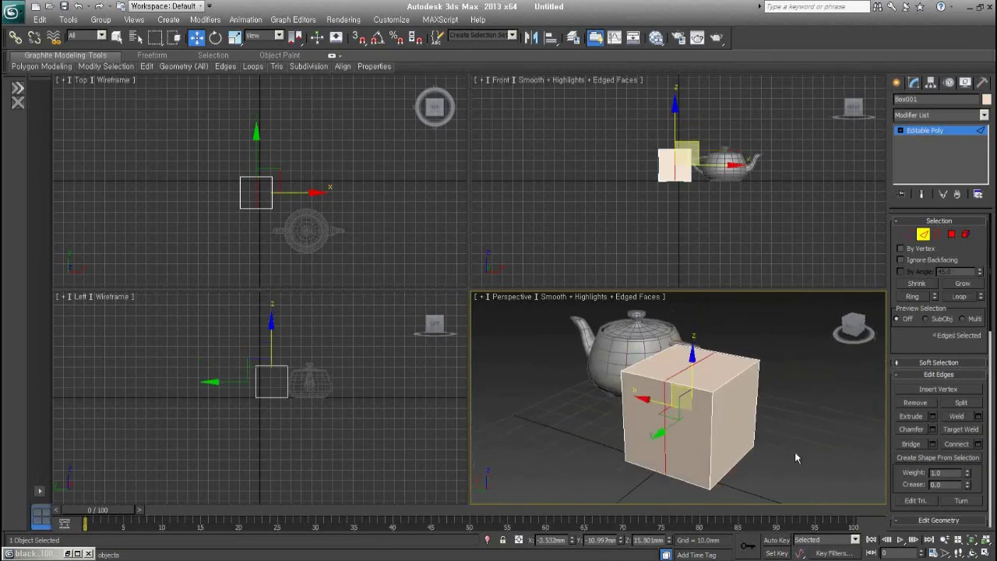
mouse_move(795, 451)
alt+middle_down()
mouse_move(679, 376)
mouse_move(621, 459)
mouse_move(670, 483)
mouse_move(781, 417)
mouse_move(732, 416)
mouse_move(699, 451)
alt+middle_up()
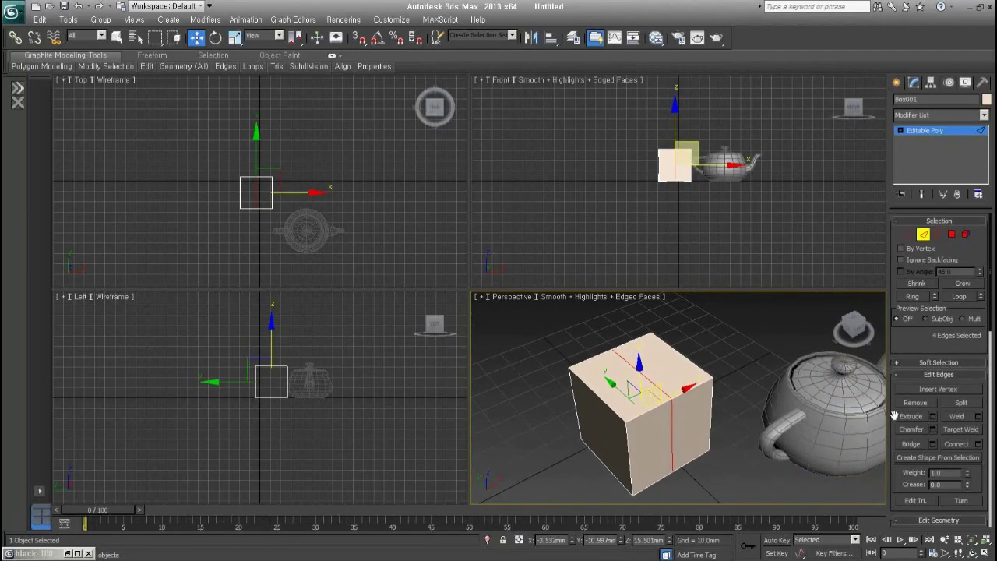
click(962, 403)
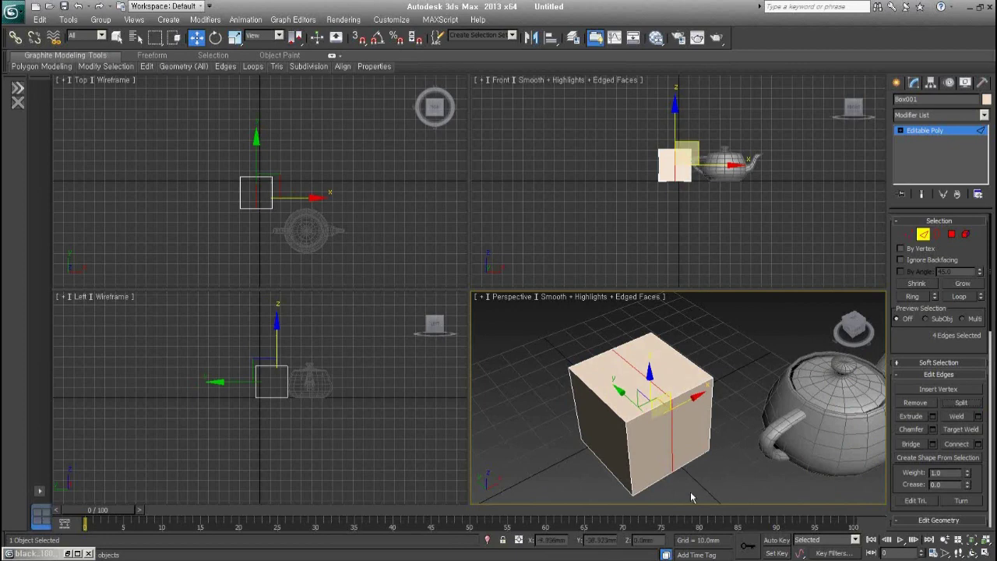
click(717, 483)
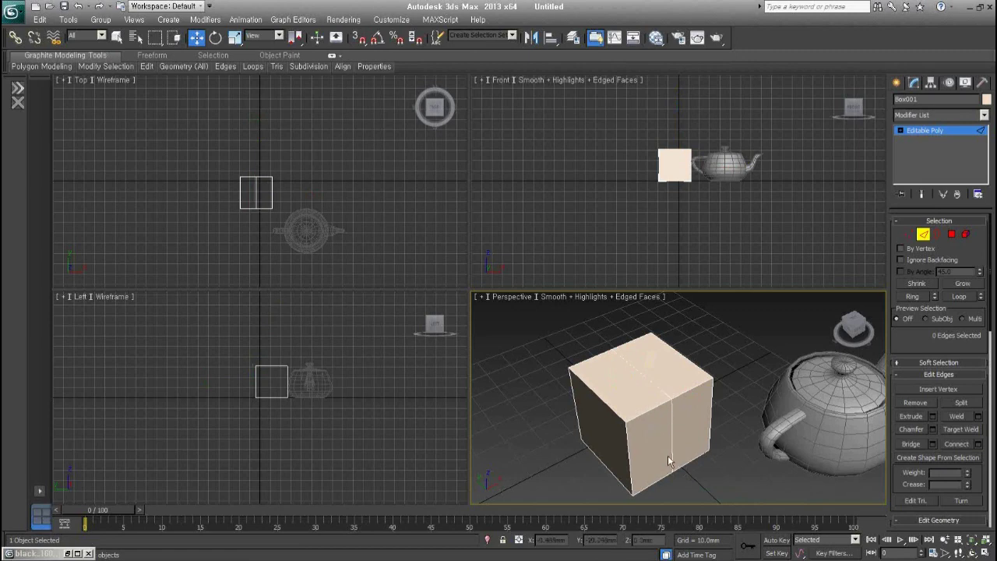
- Select the right half as an element and move it away along X
click(967, 236)
key(ctrl+a)
click(680, 405)
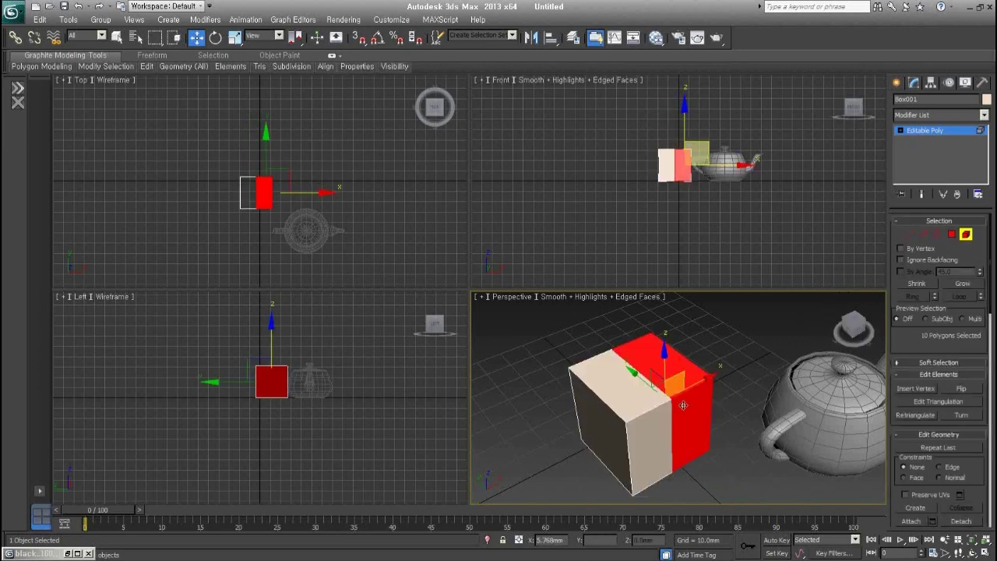
drag(704, 382, 717, 445)
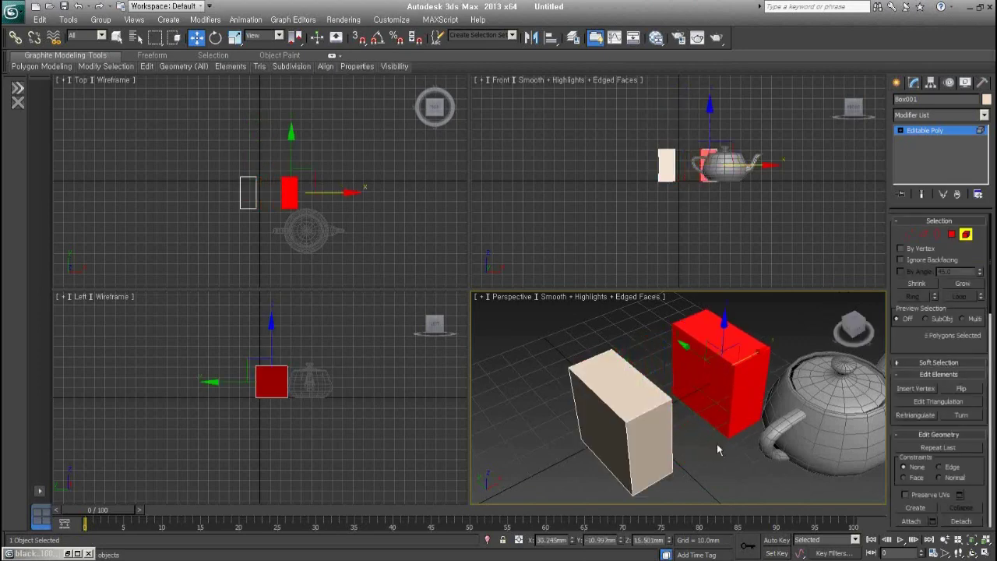
click(717, 452)
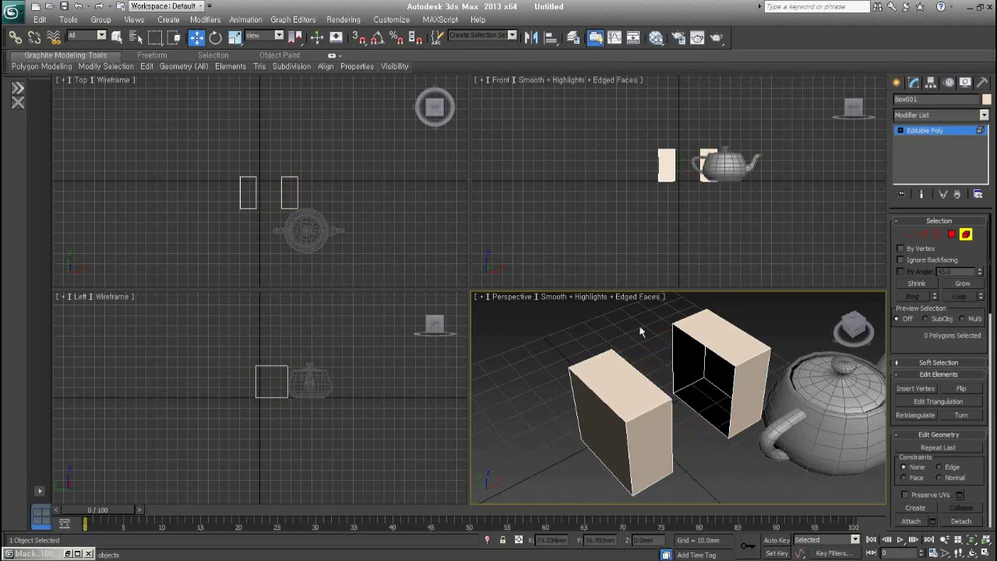
click(966, 234)
scroll(665, 415, down, 5)
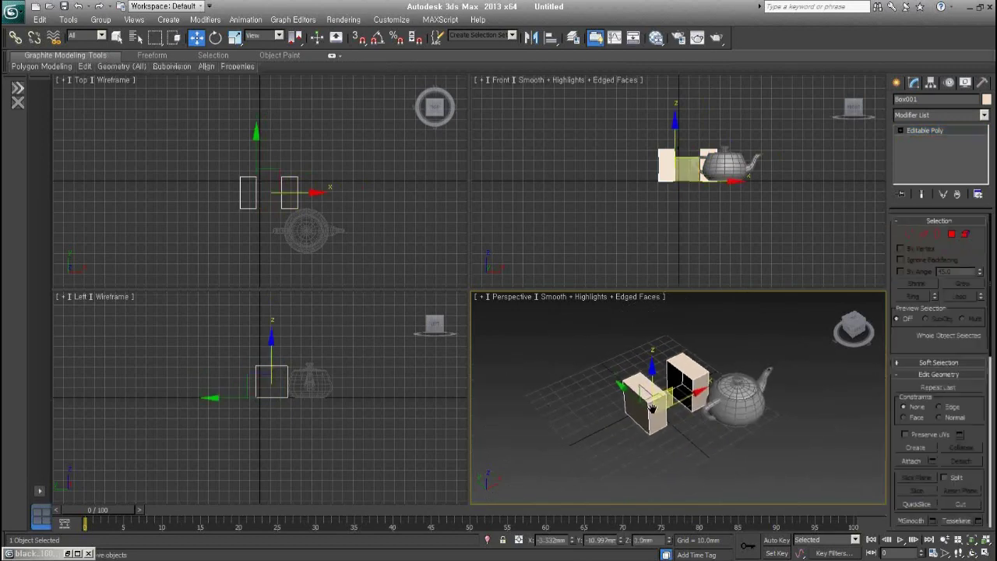
- Delete the teapot and both box halves, leaving an empty scene
key(ctrl+a)
key(Delete)
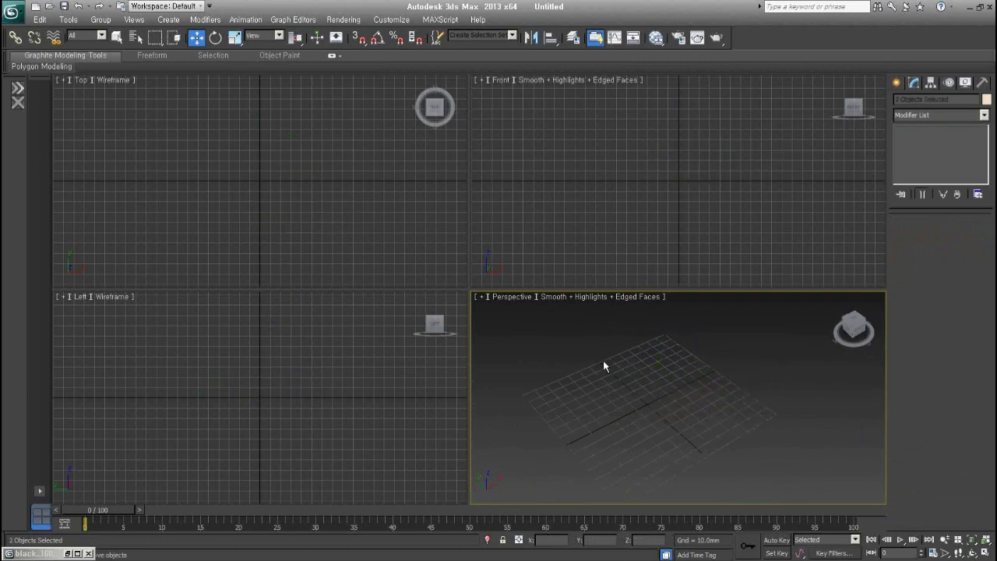
alt+middle_drag(647, 371, 663, 372)
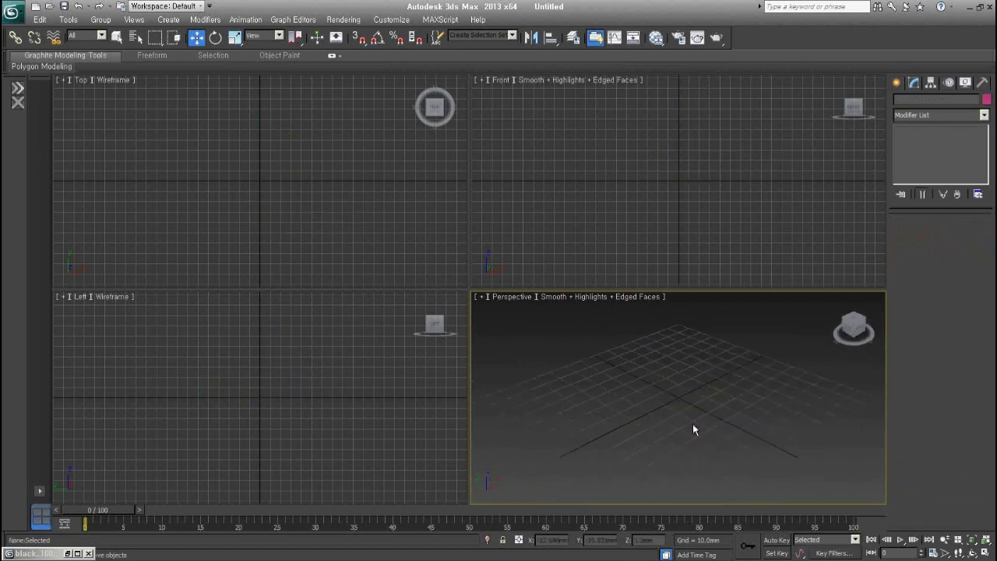
- Open the cardboard BREAD box photo from the ref folder in a smaller viewer
click(131, 554)
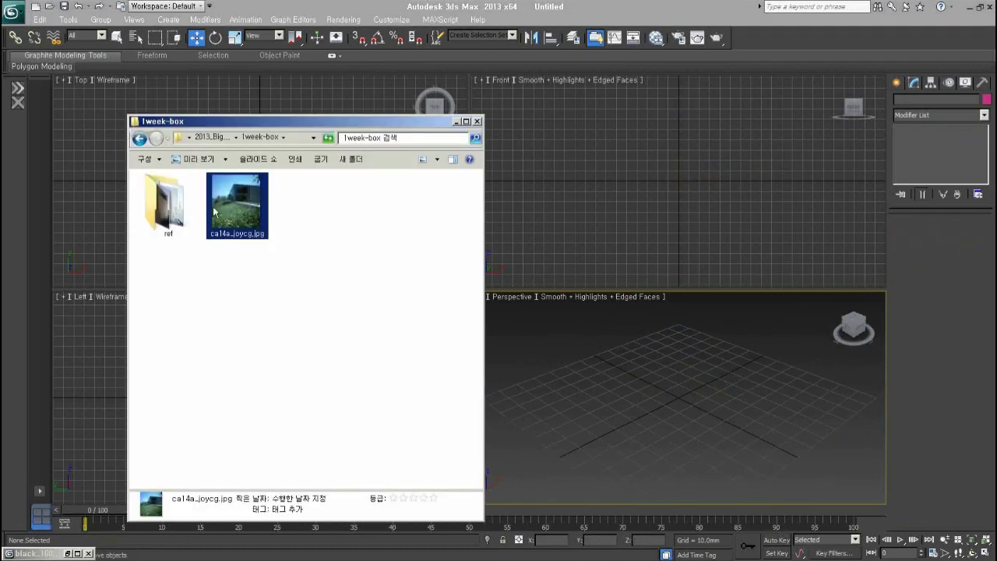
double_click(169, 193)
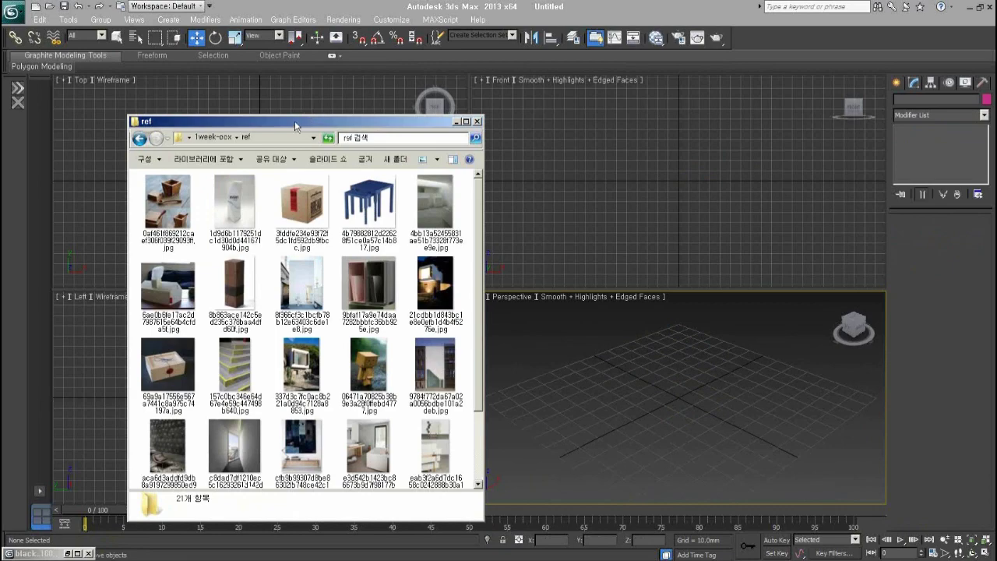
drag(294, 121, 218, 84)
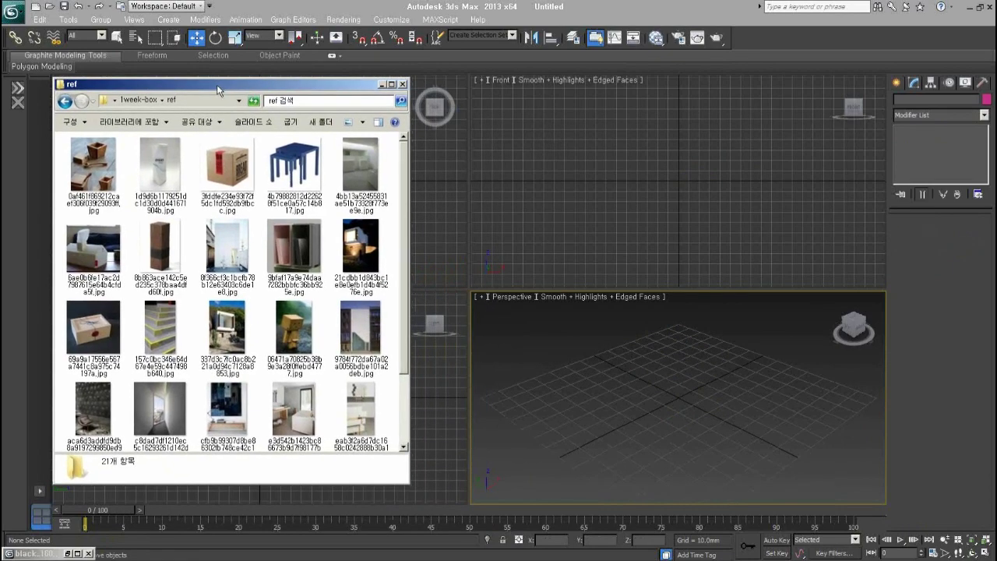
click(238, 175)
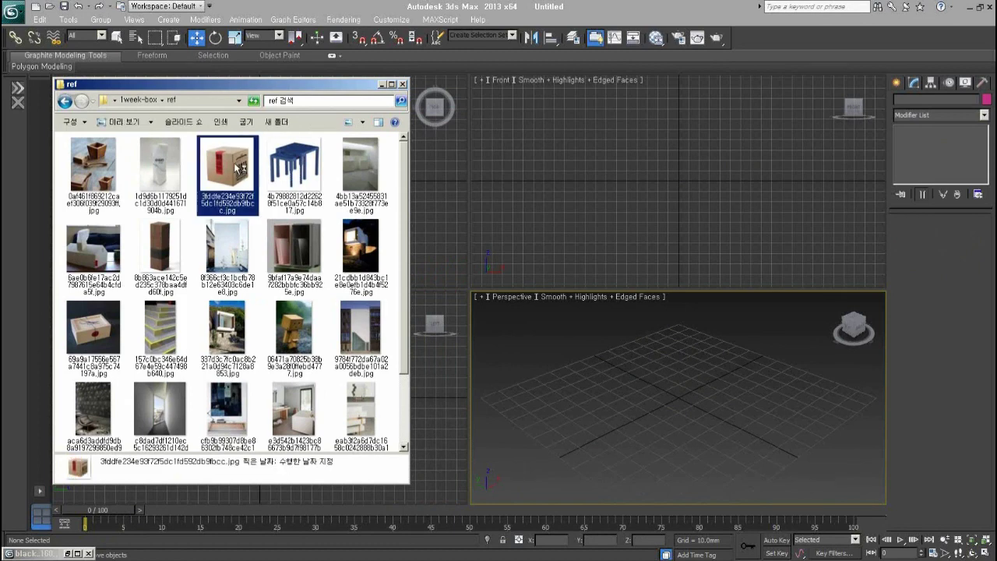
double_click(238, 167)
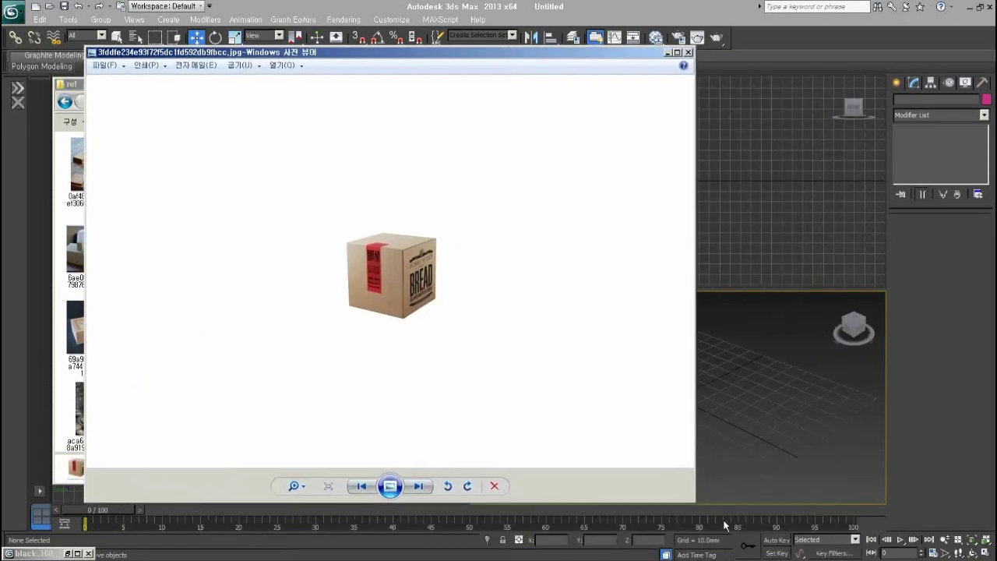
drag(694, 503, 374, 383)
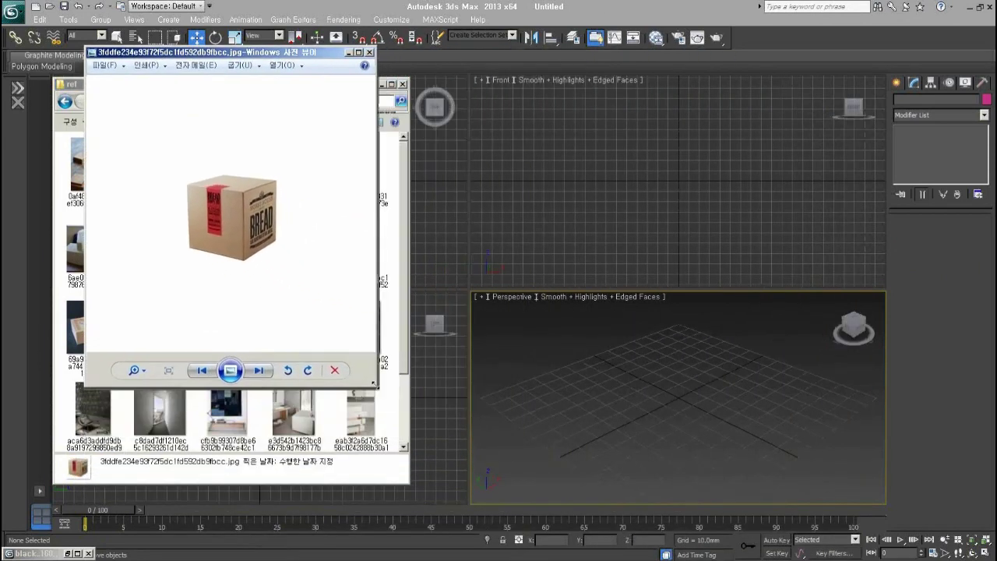
drag(286, 53, 287, 121)
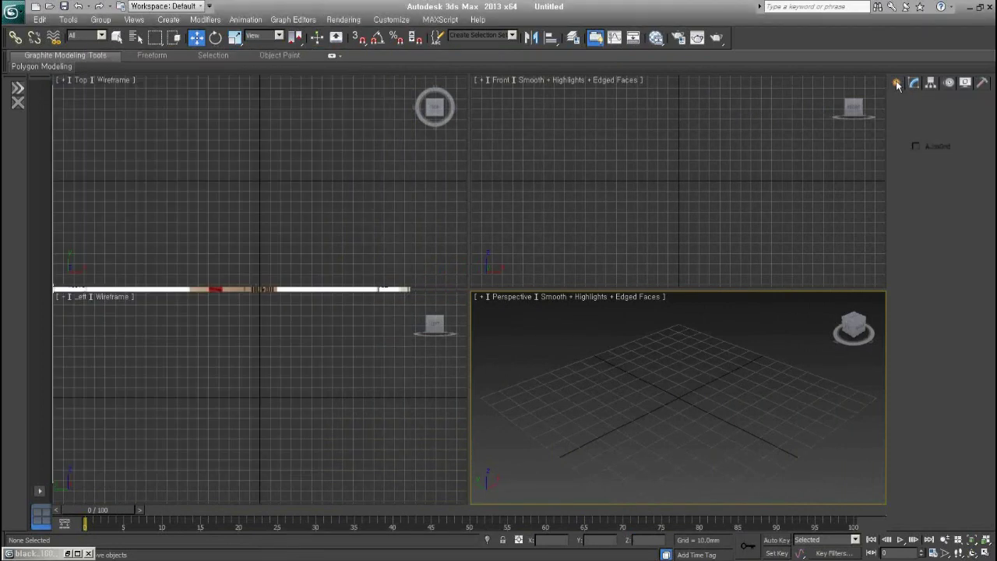
- Close the reference photo viewer
click(897, 83)
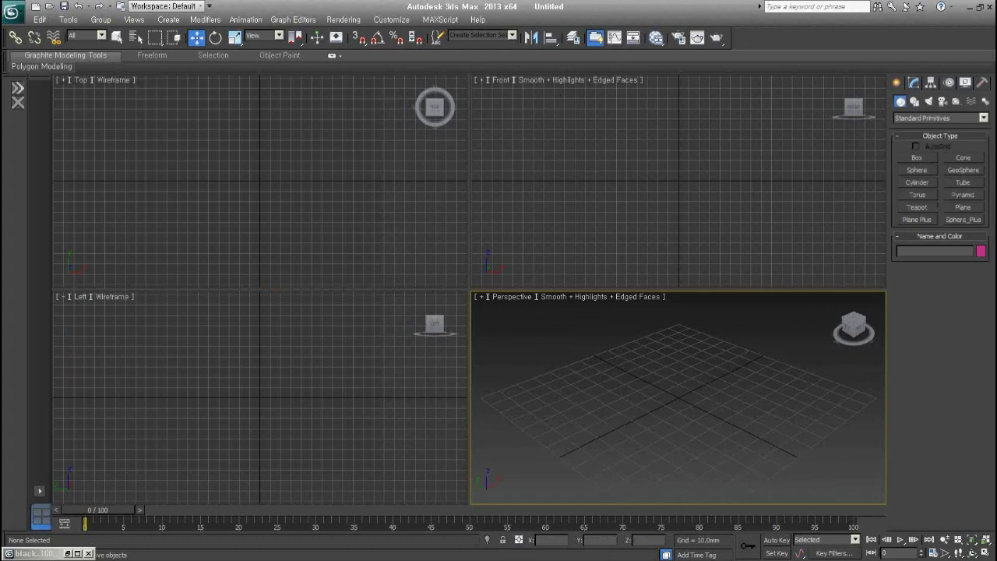
key(alt+Tab)
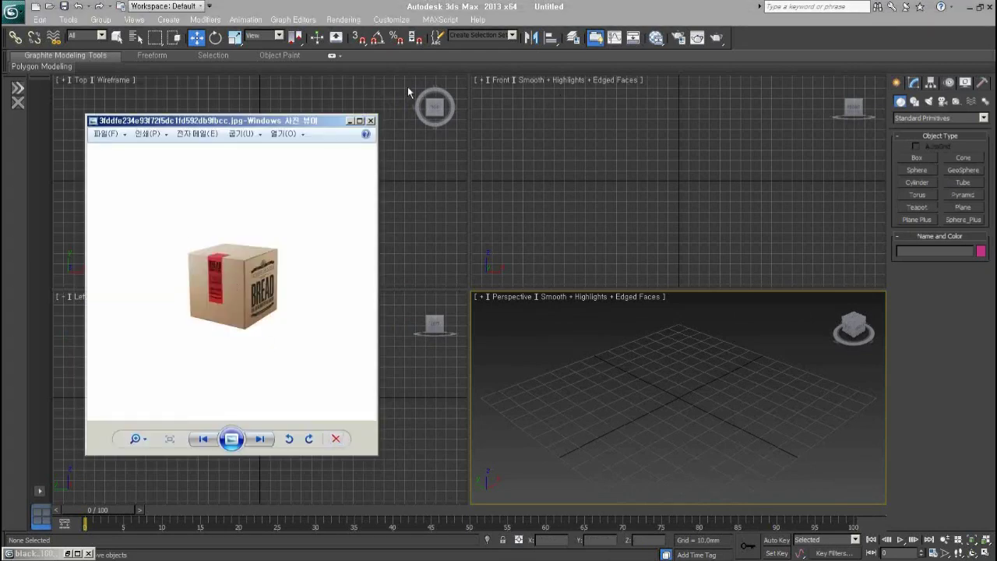
click(372, 121)
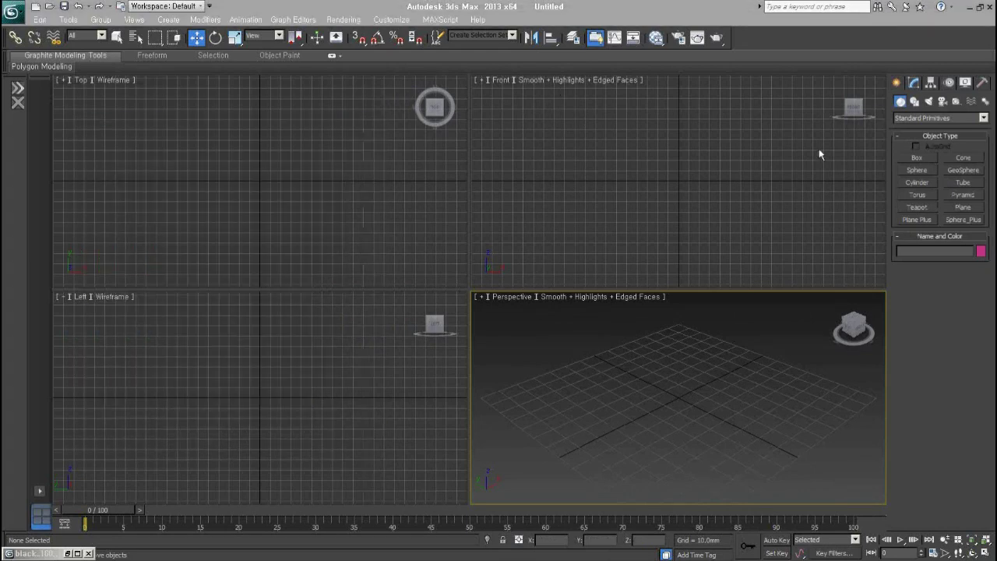
- Create a roughly 50 mm cube at the origin with 1 width segment
click(917, 157)
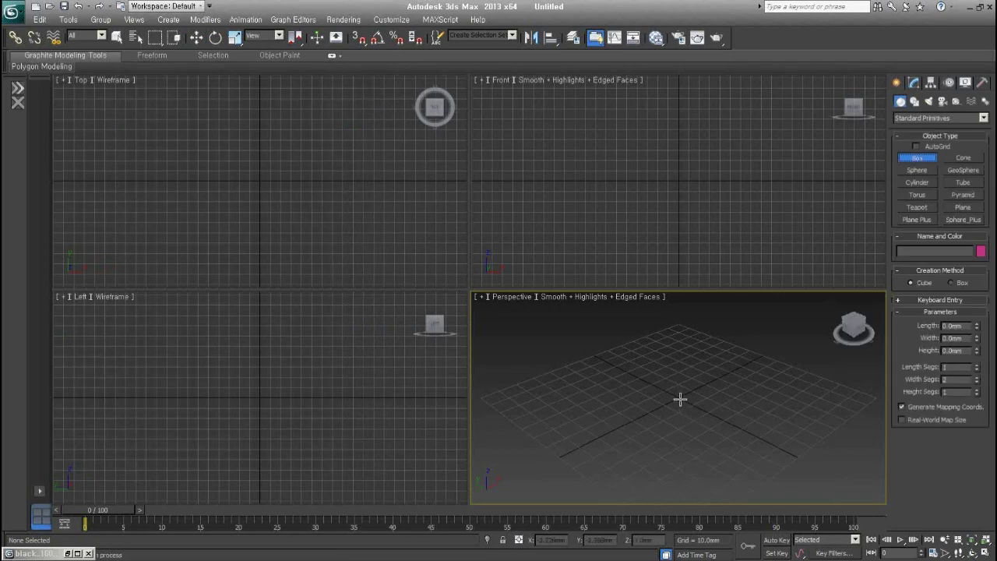
drag(679, 400, 683, 427)
key(z)
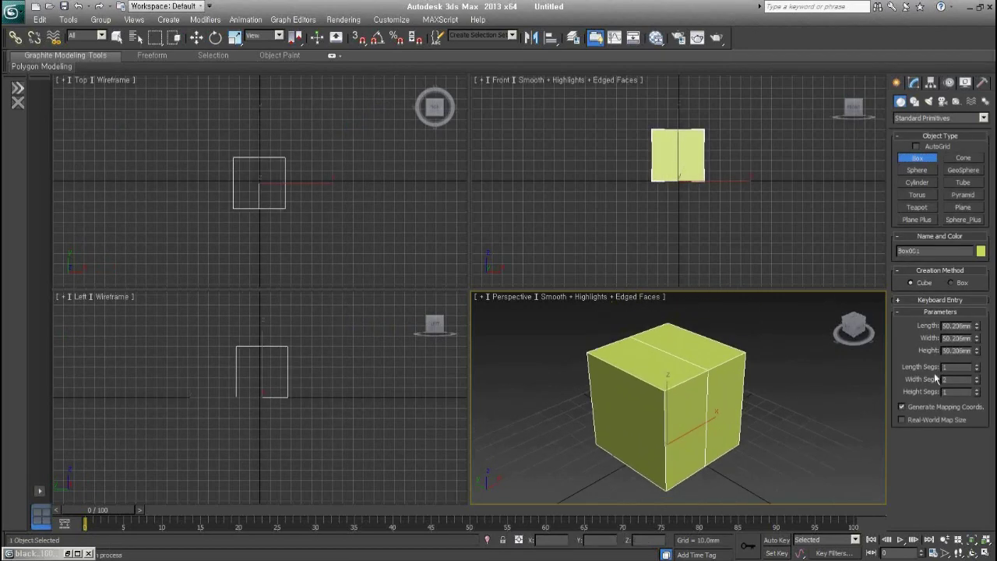
click(977, 382)
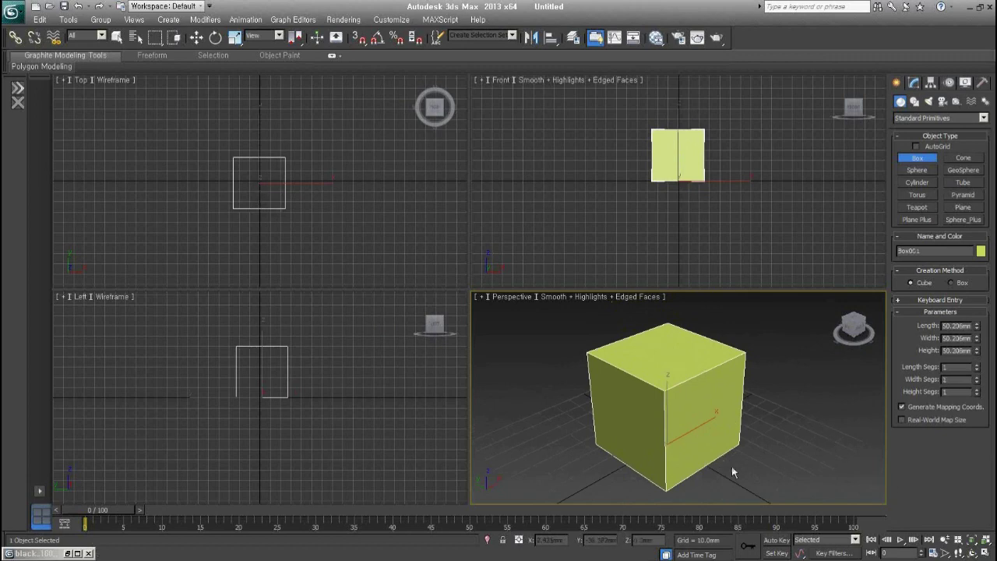
key(w)
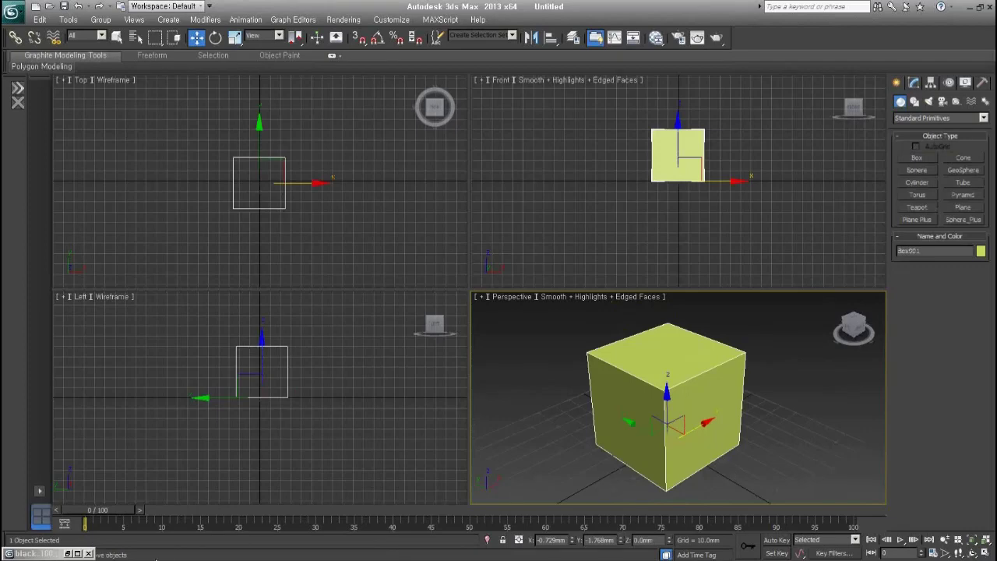
key(alt+Tab)
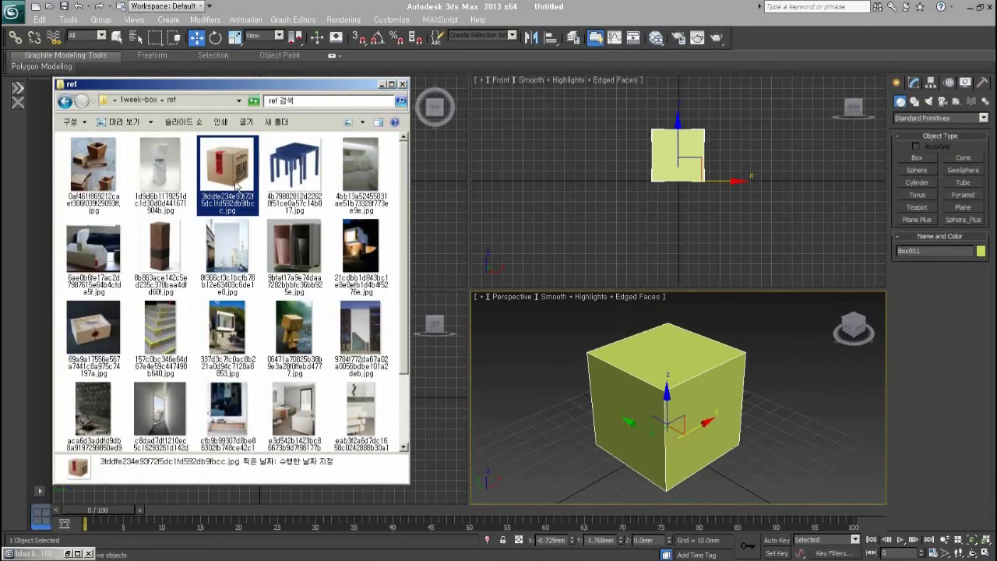
- Enlarge the ref folder's thumbnails to large two-column icons
ctrl+scroll(249, 249, up, 1)
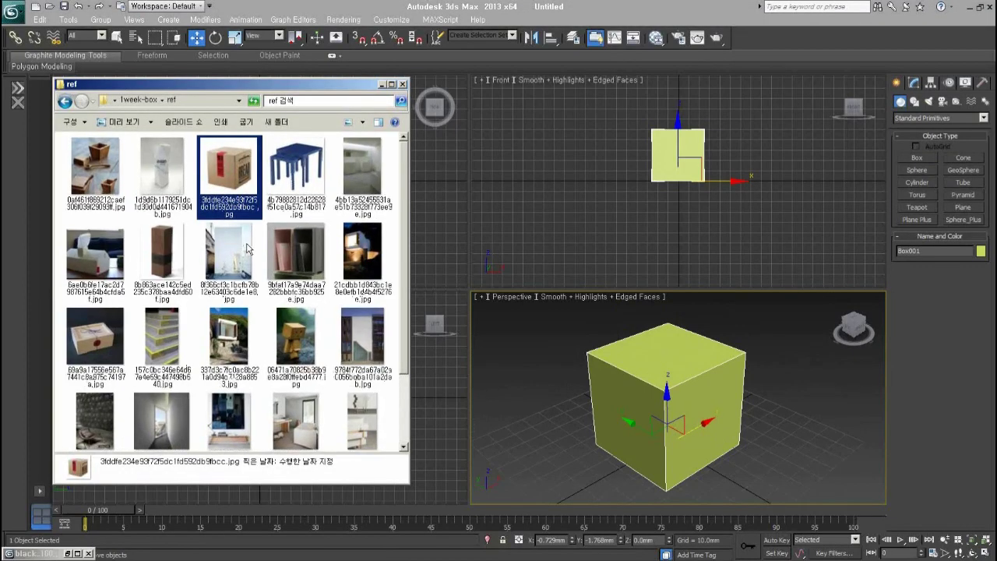
right_drag(266, 175, 248, 244)
click(391, 219)
ctrl+scroll(388, 243, up, 1)
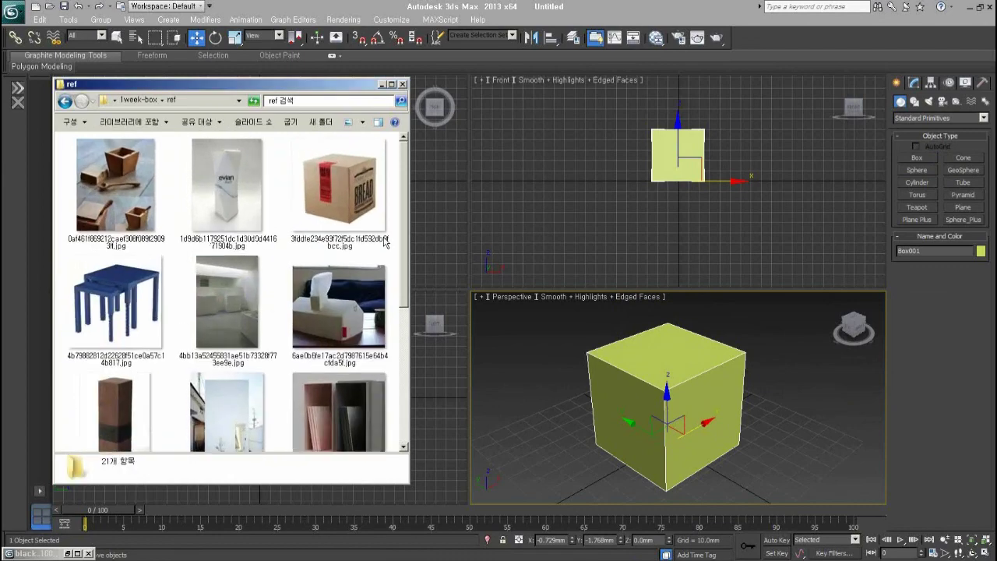
ctrl+scroll(387, 243, up, 1)
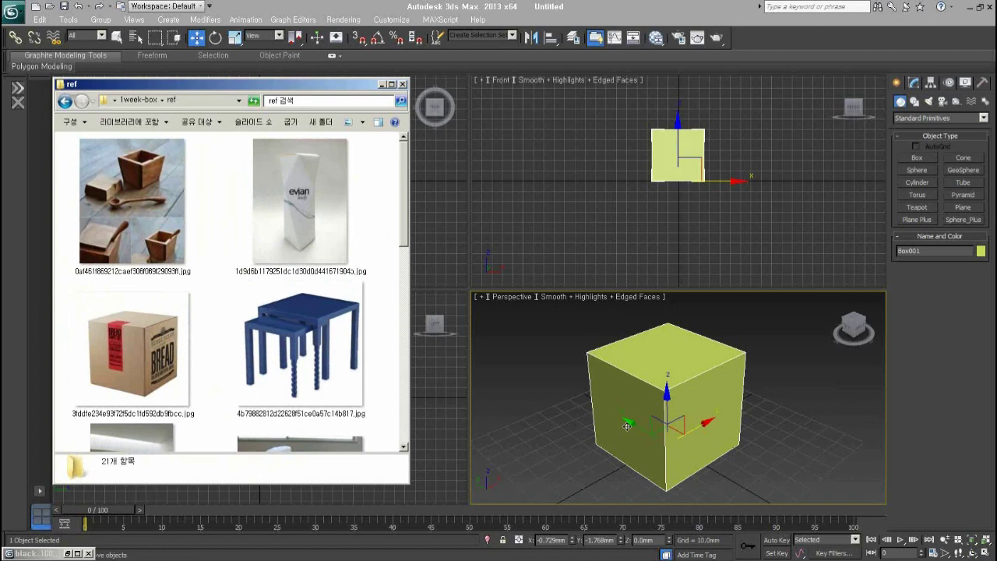
- Delete the test cube, then select the first reference image in Explorer
click(848, 459)
click(705, 424)
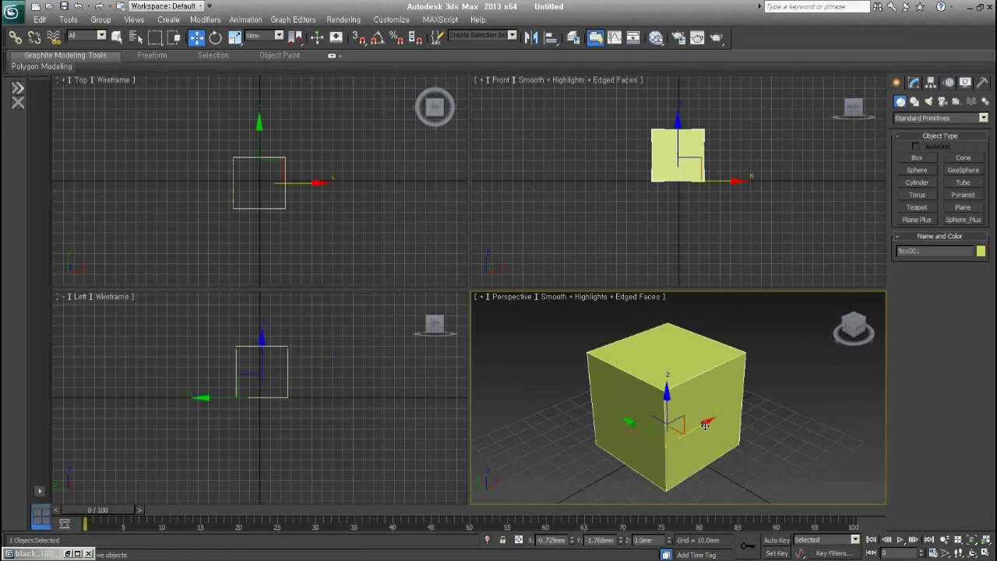
key(Delete)
key(alt+Tab)
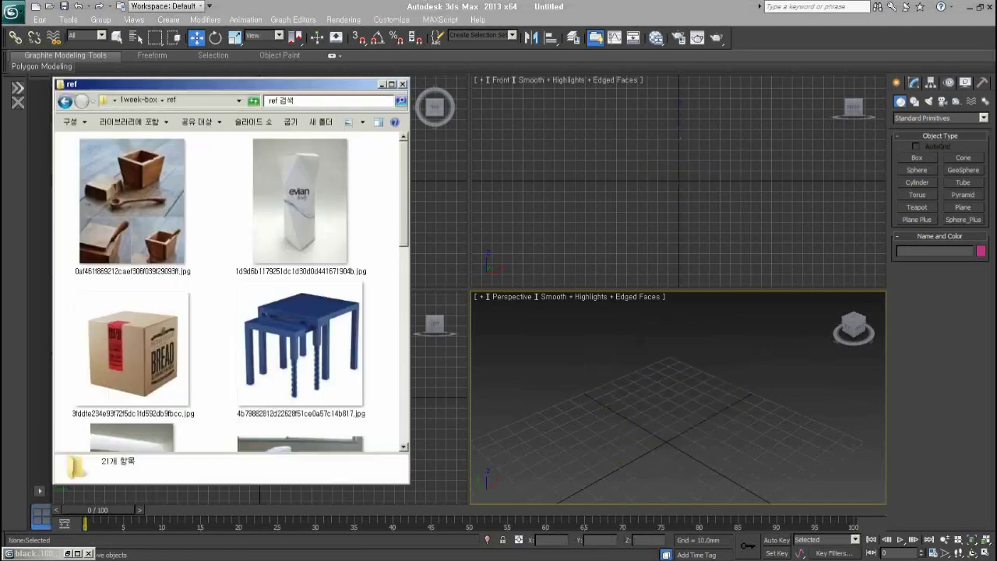
click(172, 233)
drag(410, 194, 399, 265)
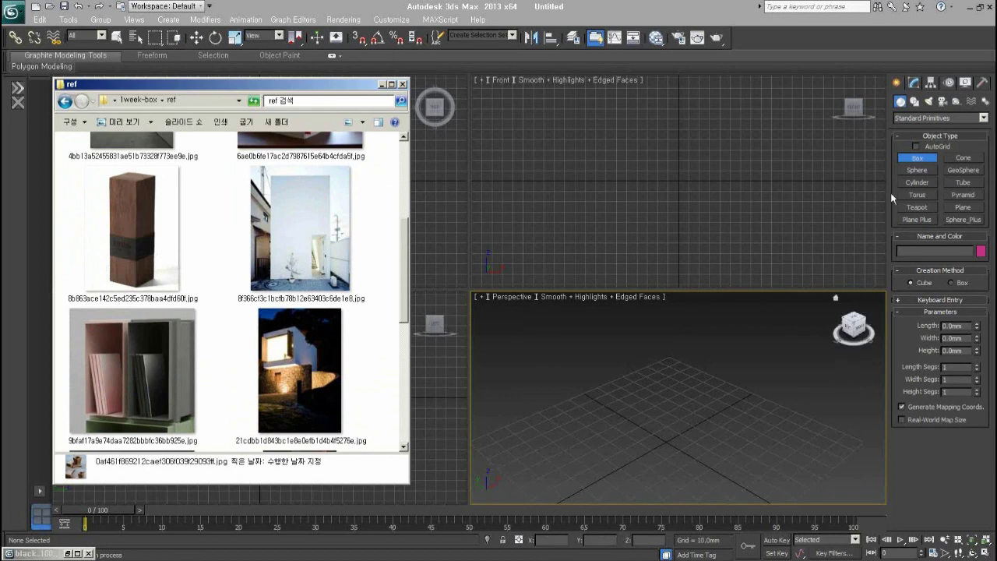
- Draw a tall test column box, about 31 × 28 × 98 mm, using the Box creation method
click(963, 284)
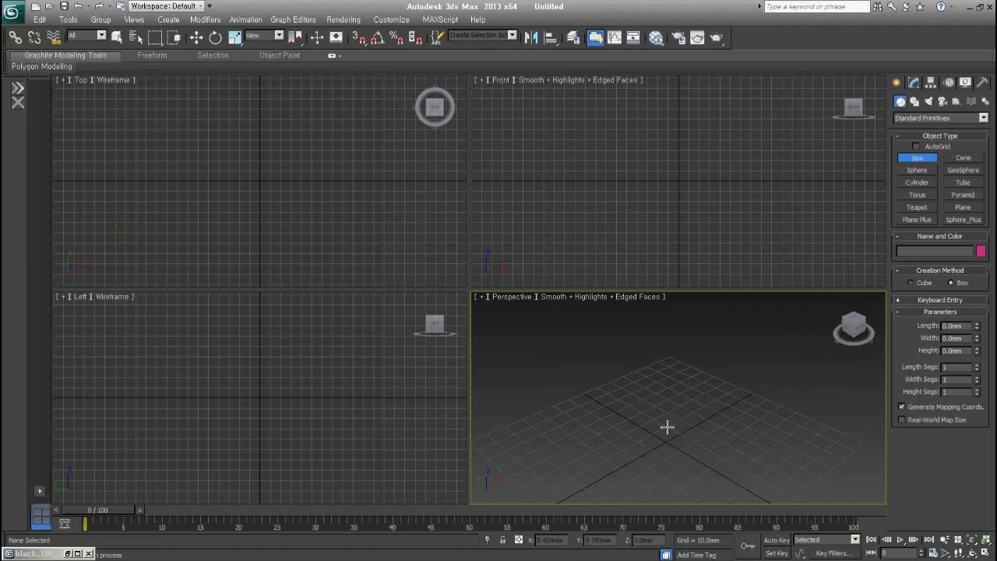
drag(667, 426, 668, 480)
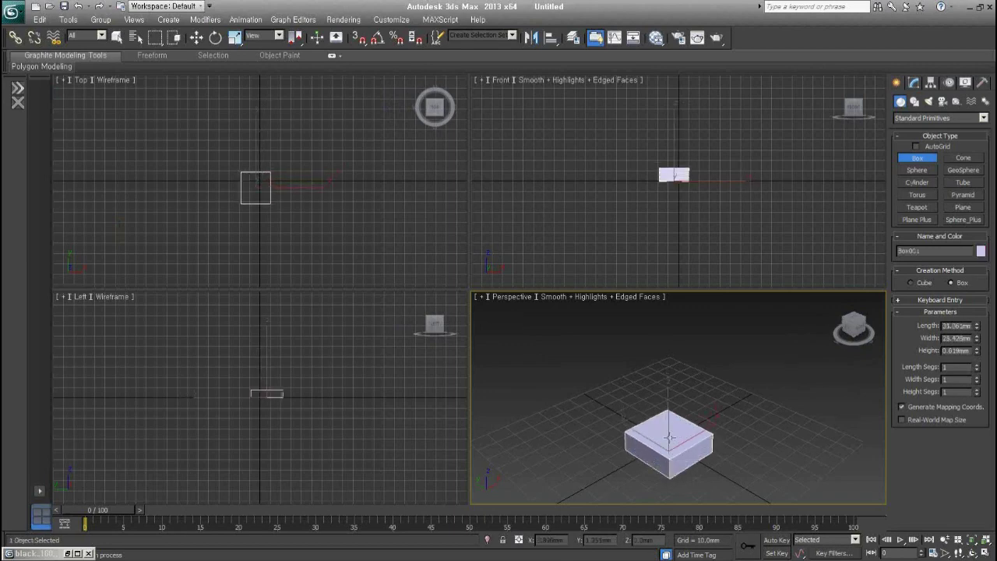
click(682, 291)
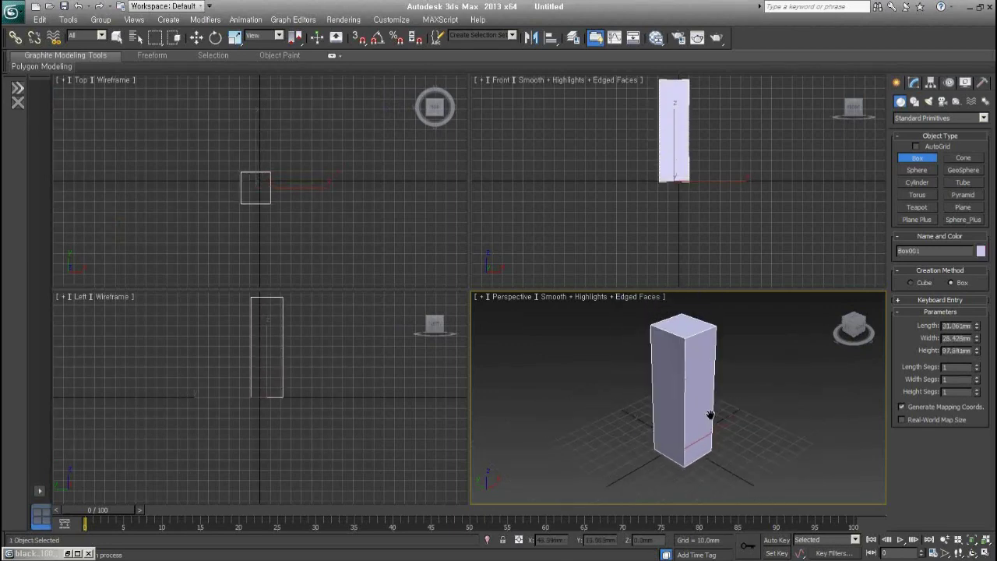
scroll(710, 415, down, 2)
scroll(710, 415, up, 2)
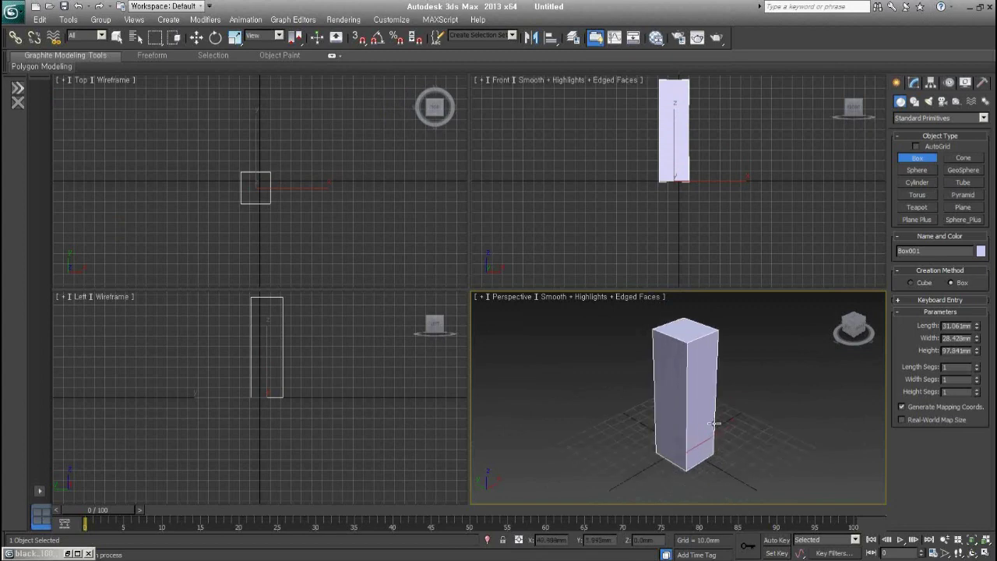
alt+middle_drag(714, 422, 714, 405)
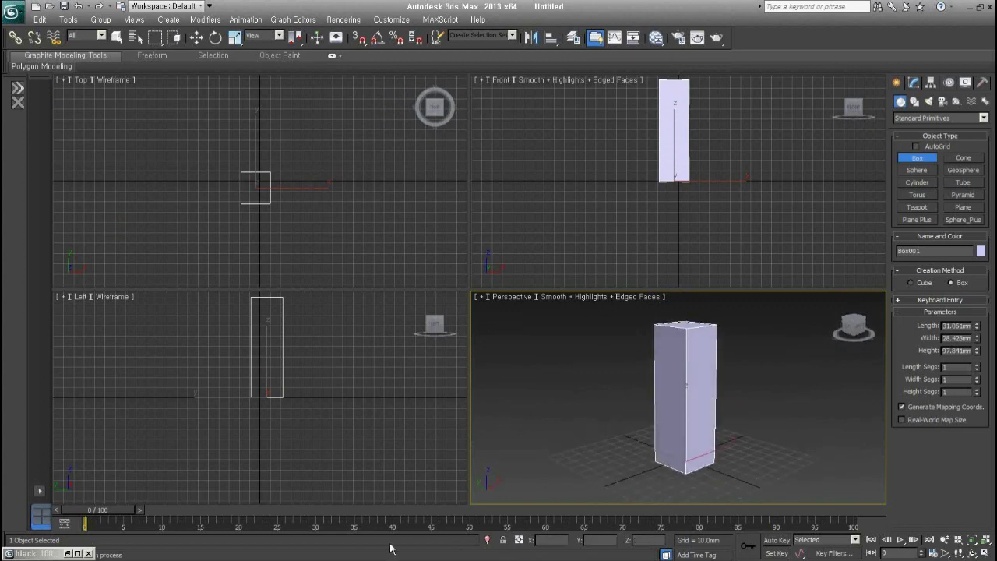
key(alt+Tab)
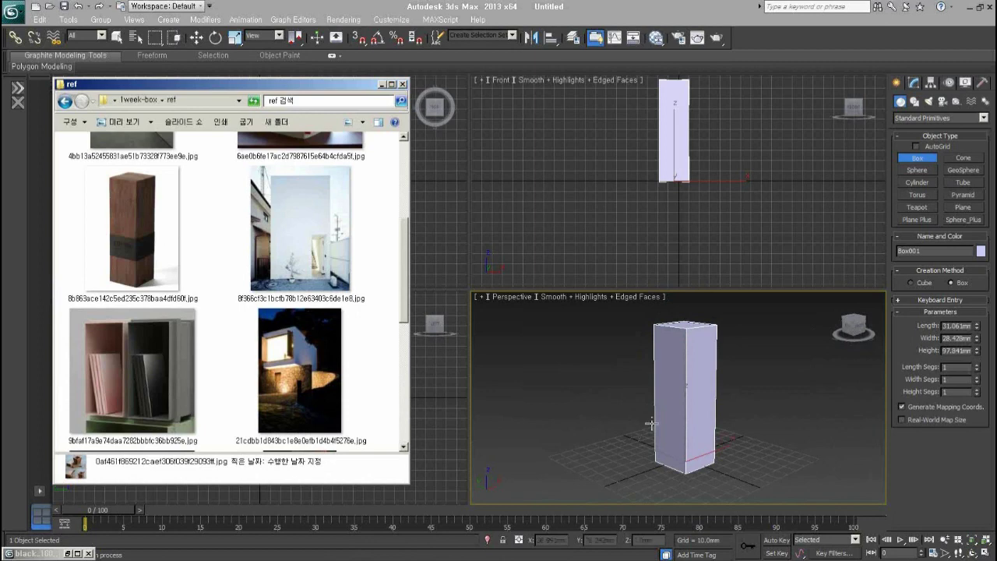
key(alt+Tab)
- Delete the test column box and select the stacked steps photo in the ref folder
key(w)
key(Delete)
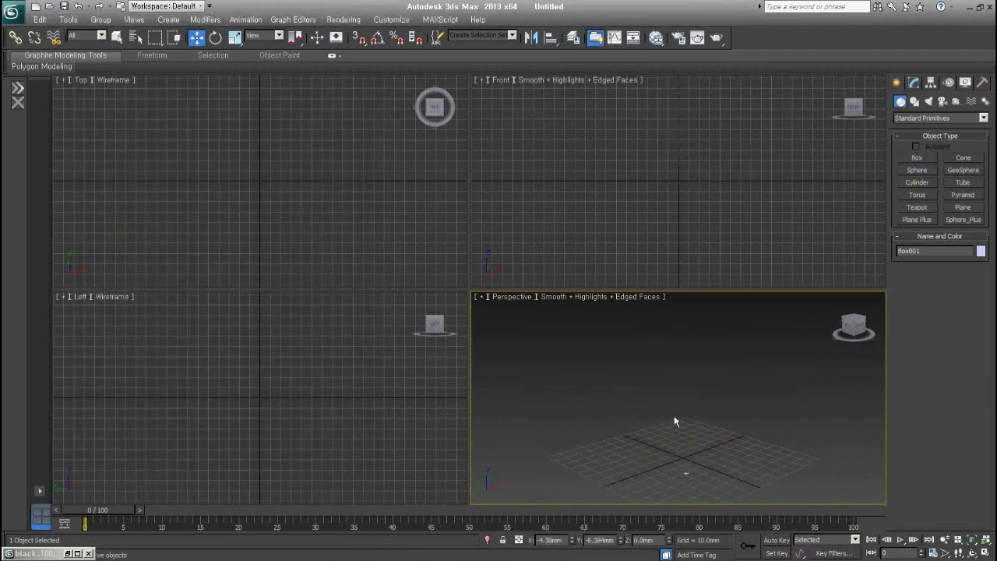
key(alt+Tab)
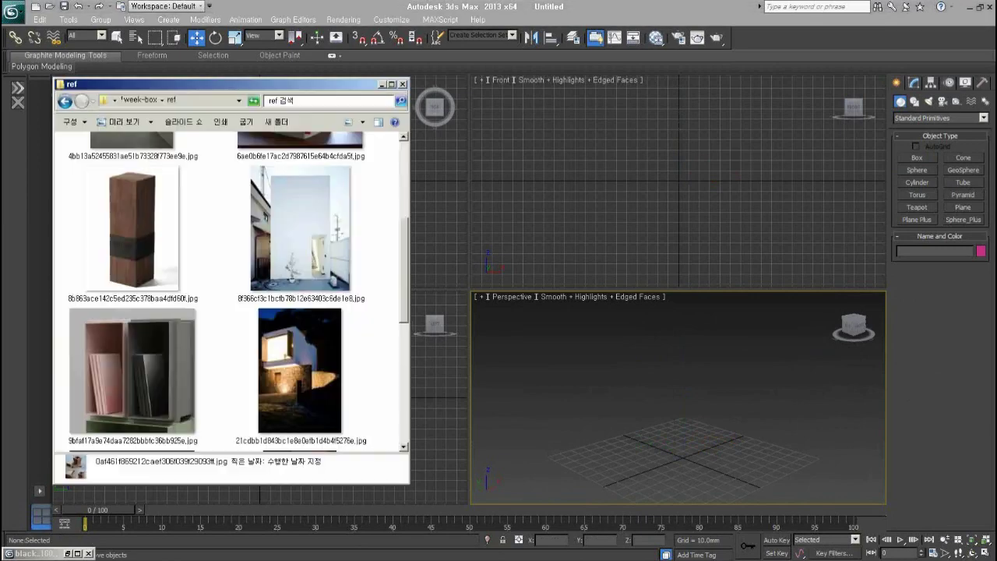
click(364, 333)
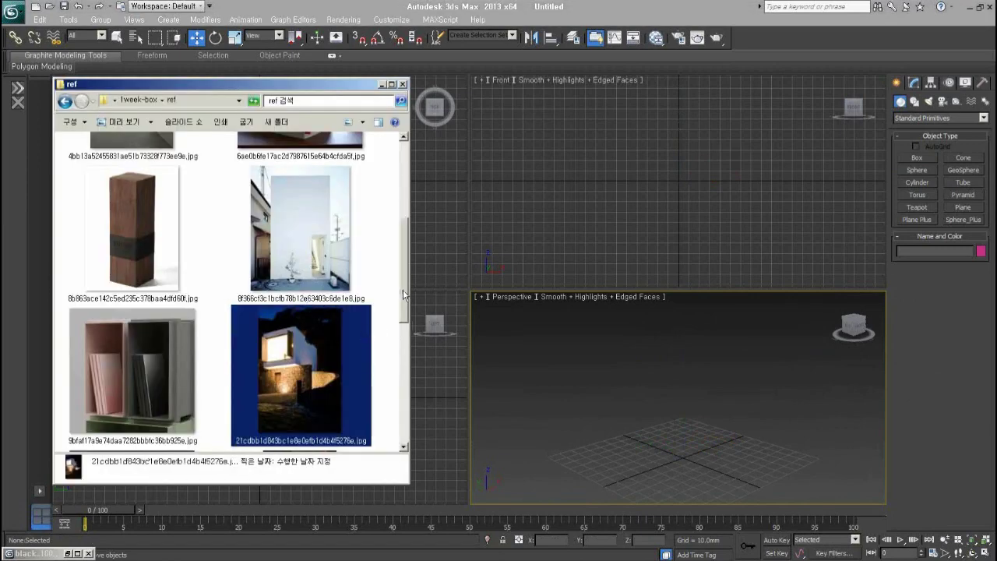
drag(402, 295, 396, 356)
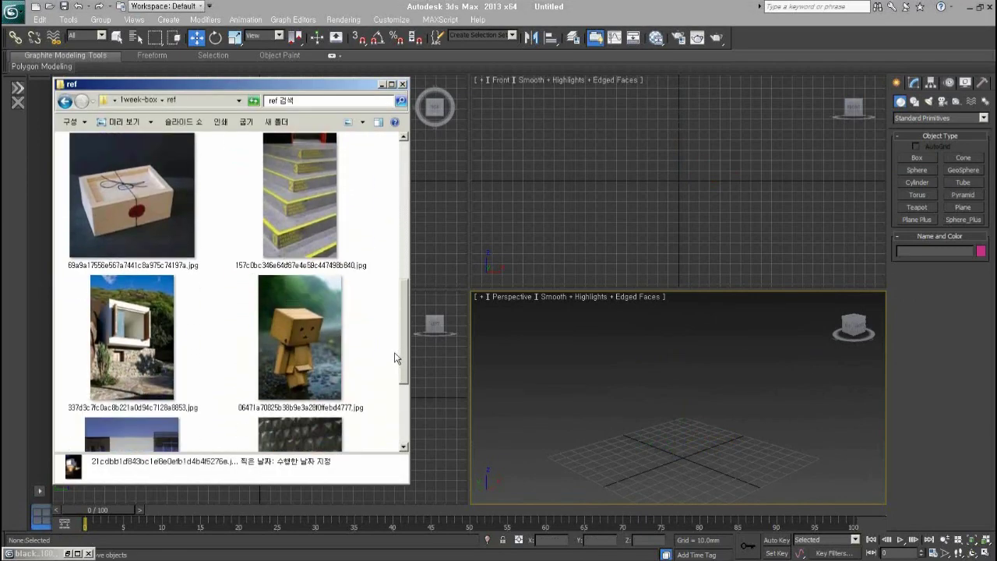
click(223, 256)
click(341, 246)
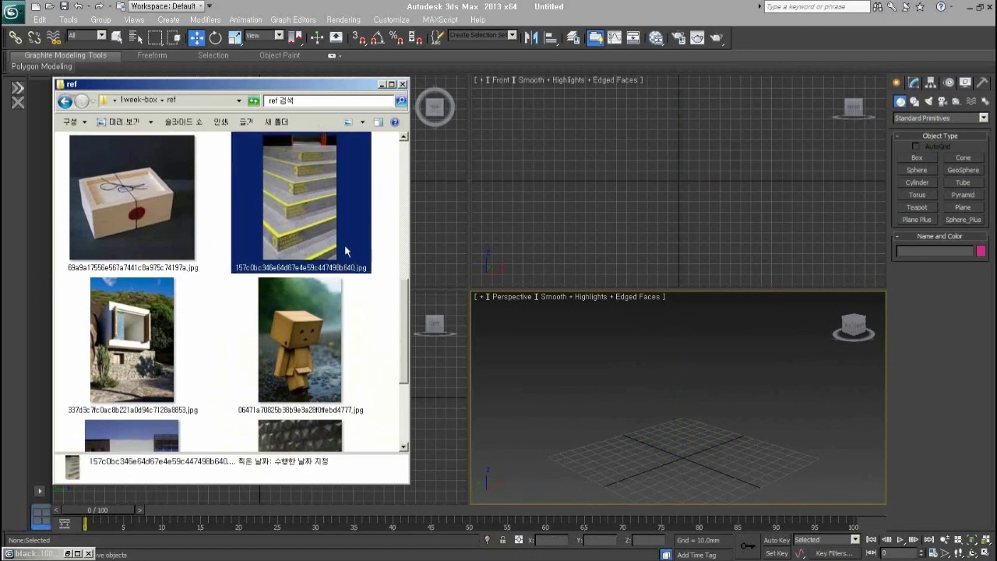
scroll(400, 308, up, 2)
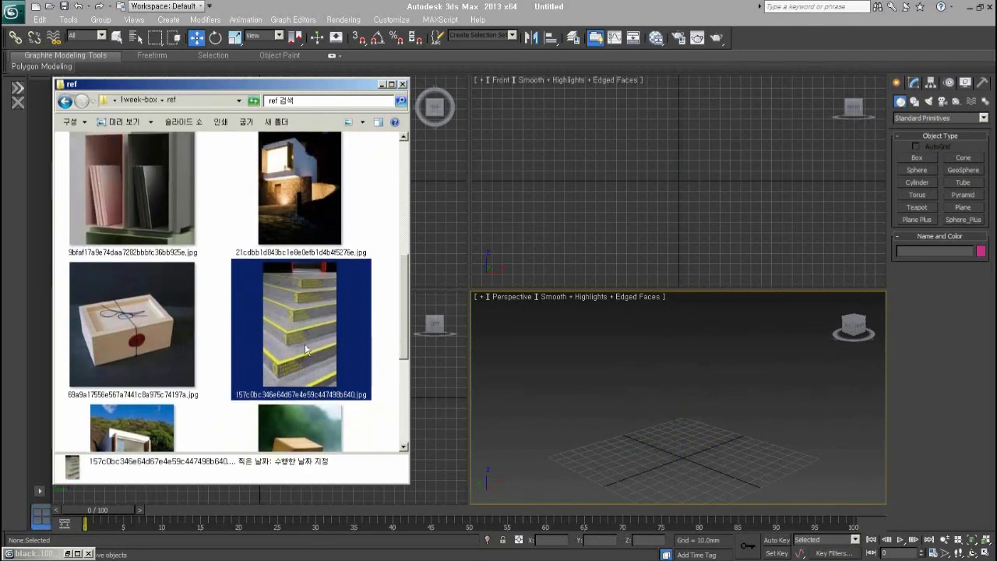
- Create a flat green box, about 146 × 150 mm and 19.5 mm tall
click(923, 159)
drag(684, 414, 677, 513)
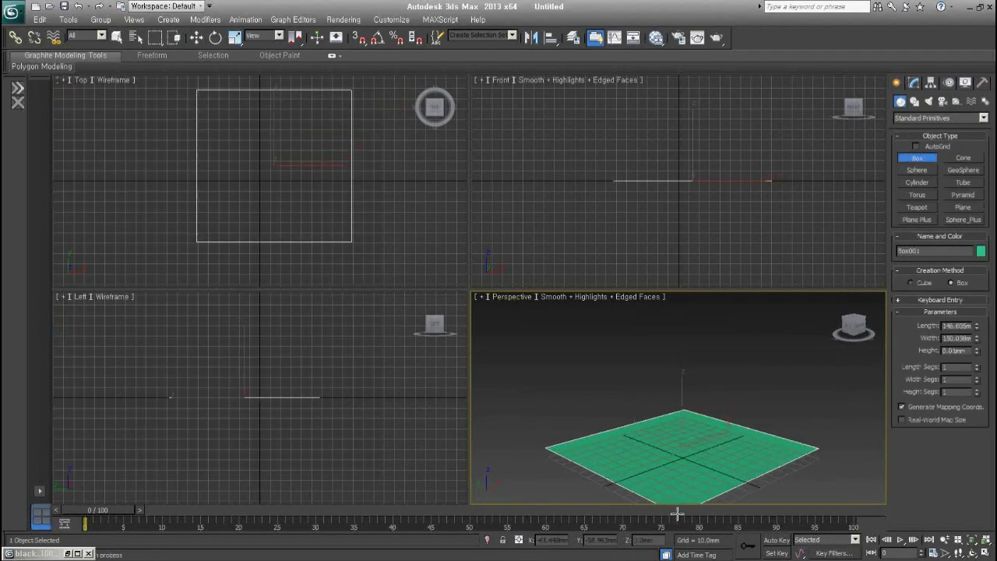
click(670, 492)
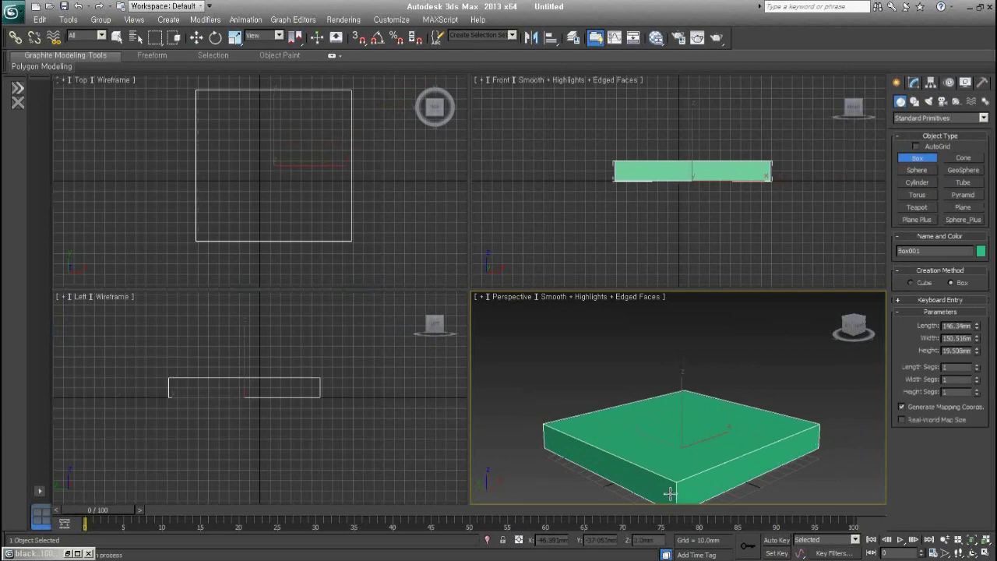
right_click(699, 400)
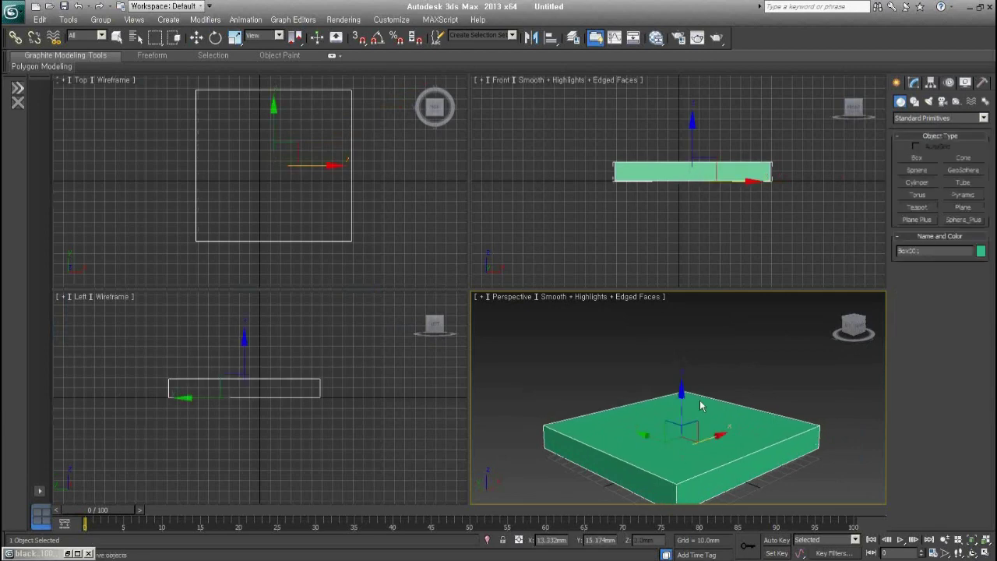
key(w)
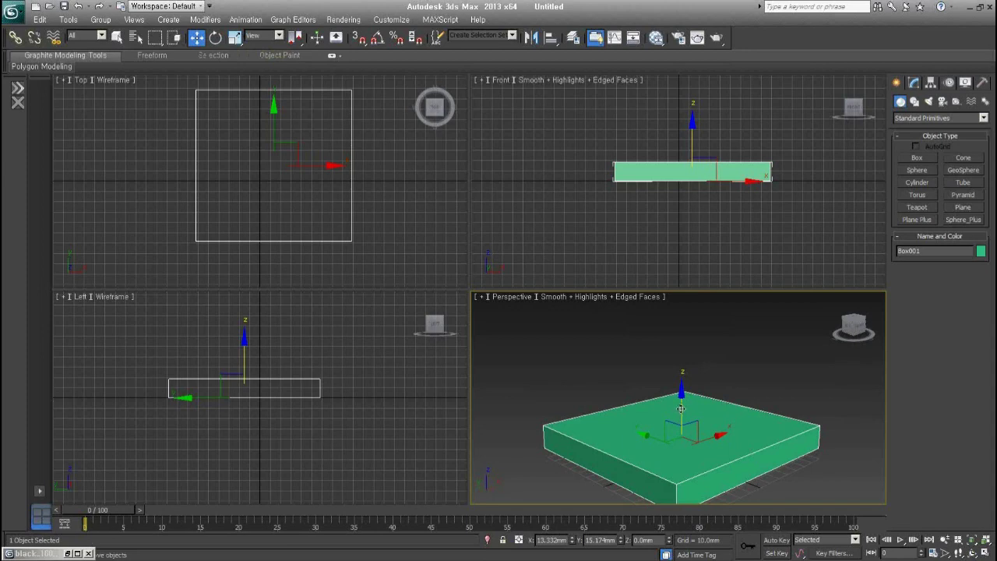
- Shift-drag a copy, Box002, on top of the slab and shift it into line
key(shift)
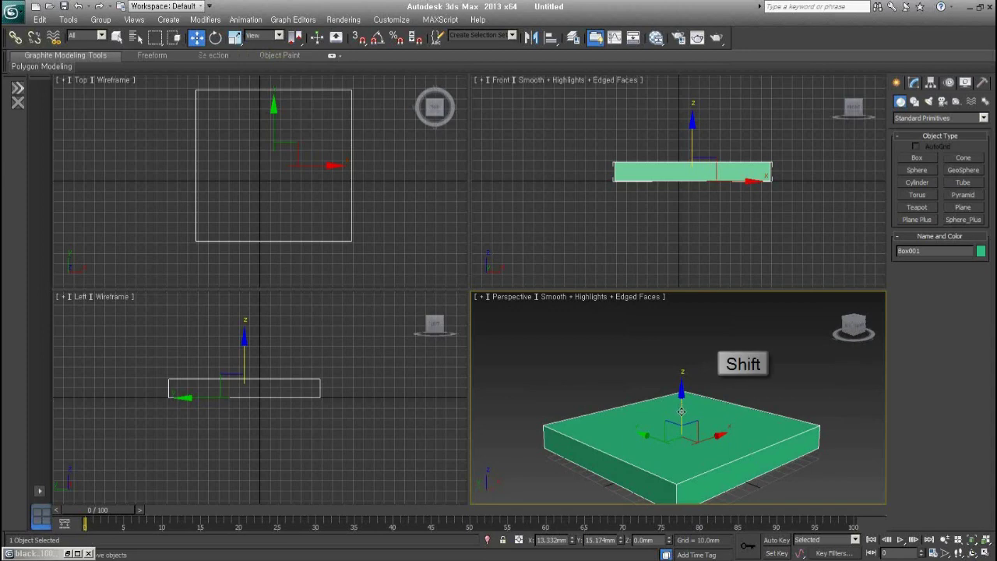
shift+drag(683, 411, 676, 391)
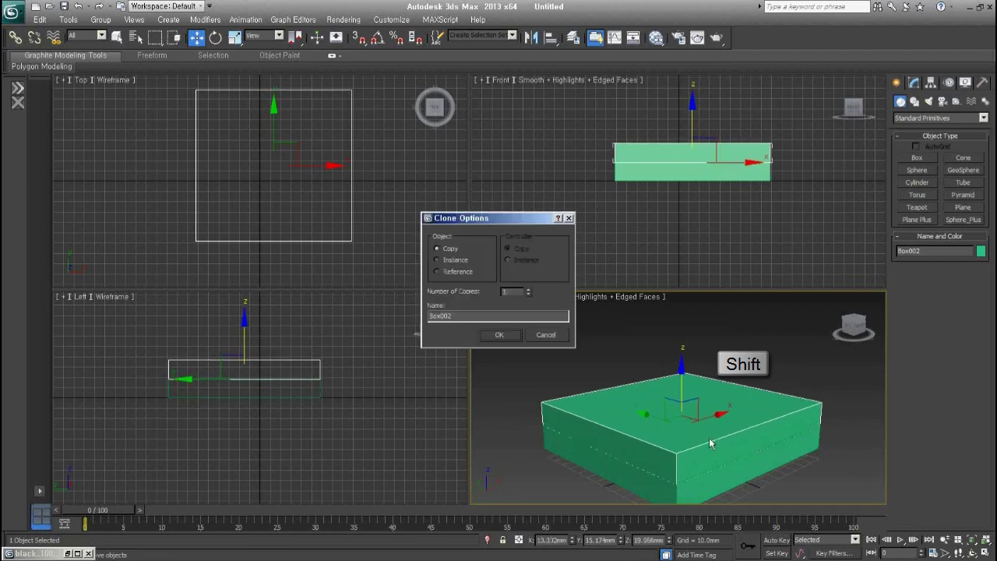
click(496, 336)
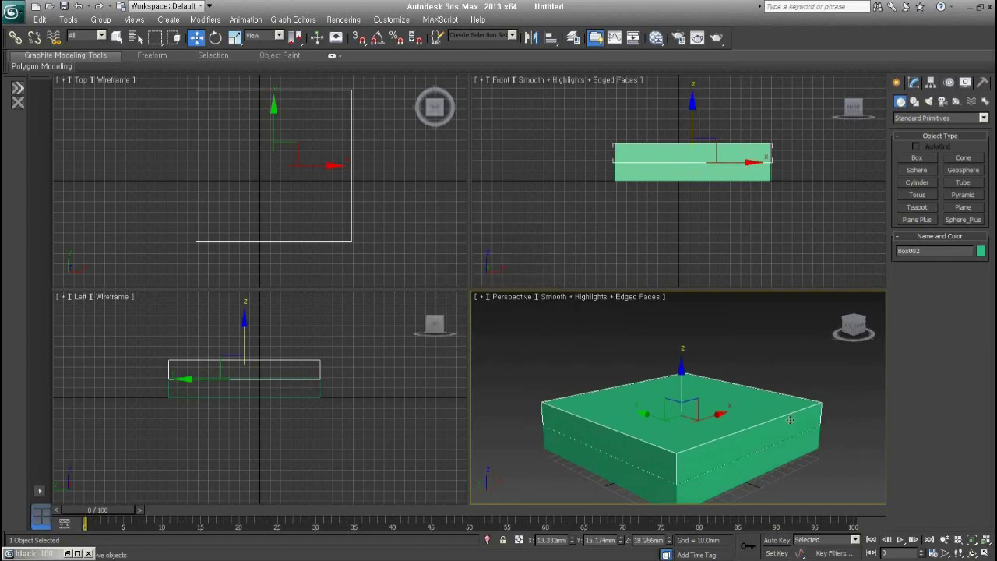
mouse_move(765, 410)
alt+middle_down()
mouse_move(700, 459)
mouse_move(702, 444)
alt+middle_up()
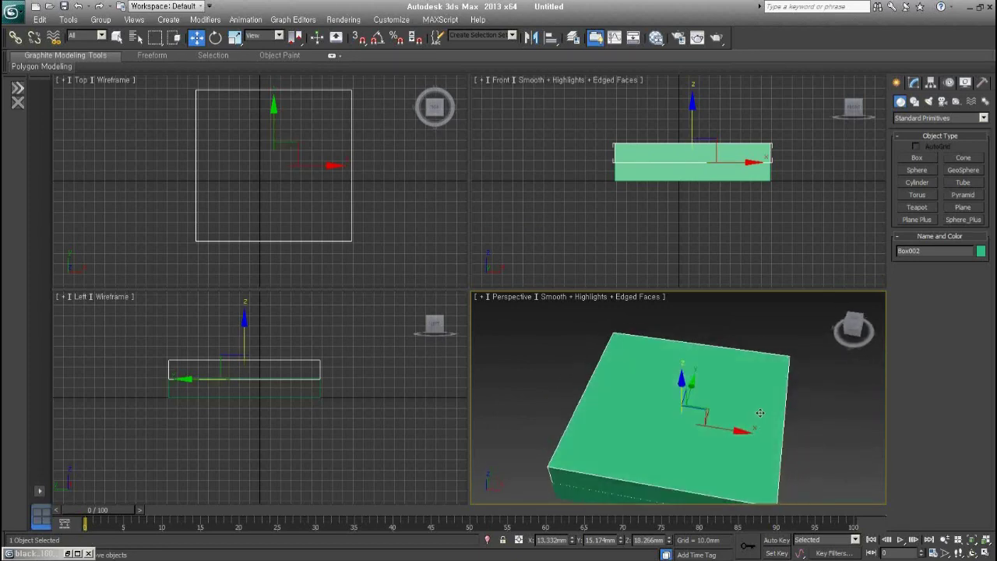
alt+middle_drag(706, 405, 708, 429)
shift+drag(707, 430, 742, 438)
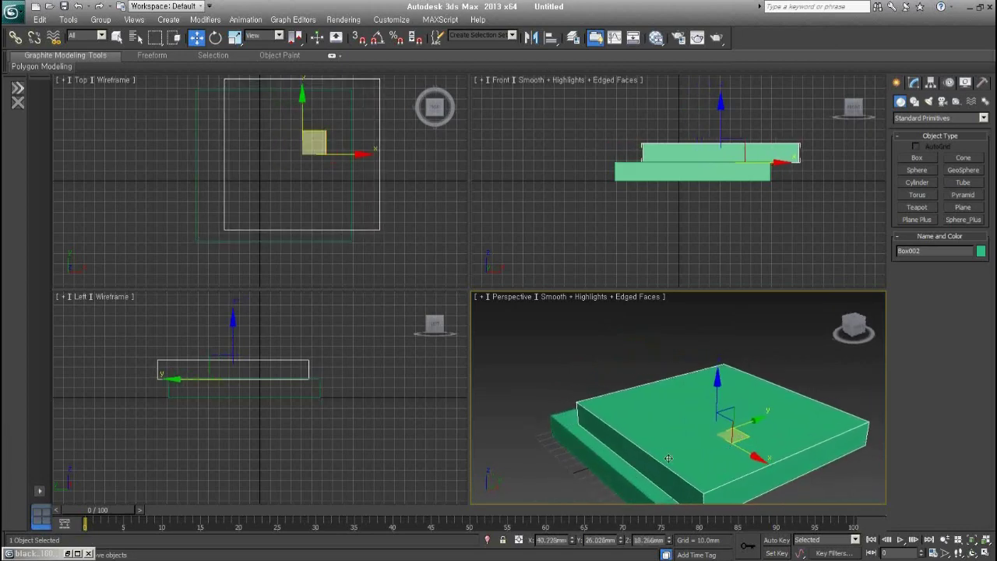
mouse_move(743, 438)
alt+middle_down()
mouse_move(755, 448)
mouse_move(747, 441)
alt+middle_up()
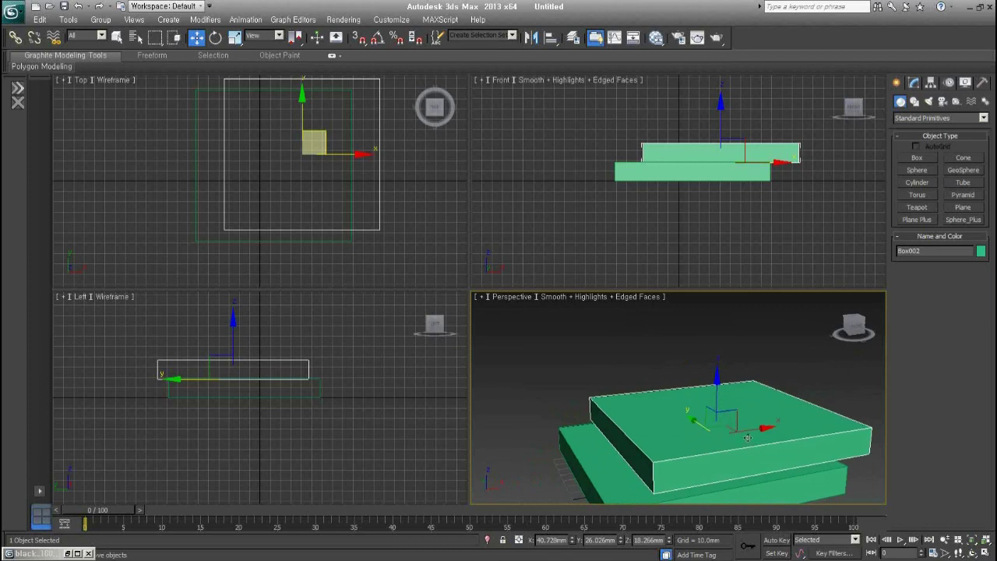
drag(747, 441, 741, 437)
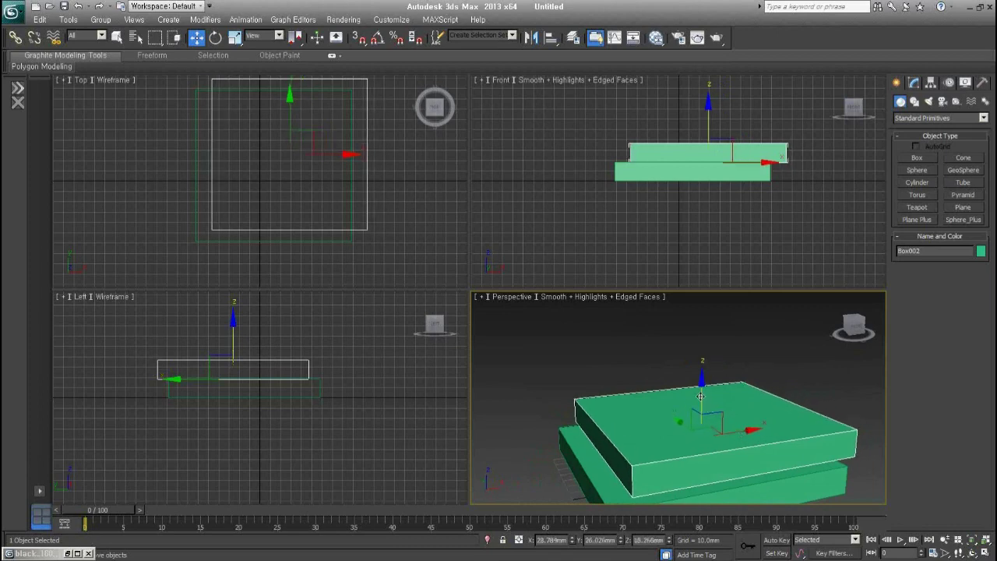
- Copy Box003 onto the stack and offset it horizontally to form the third step
drag(695, 399, 693, 360)
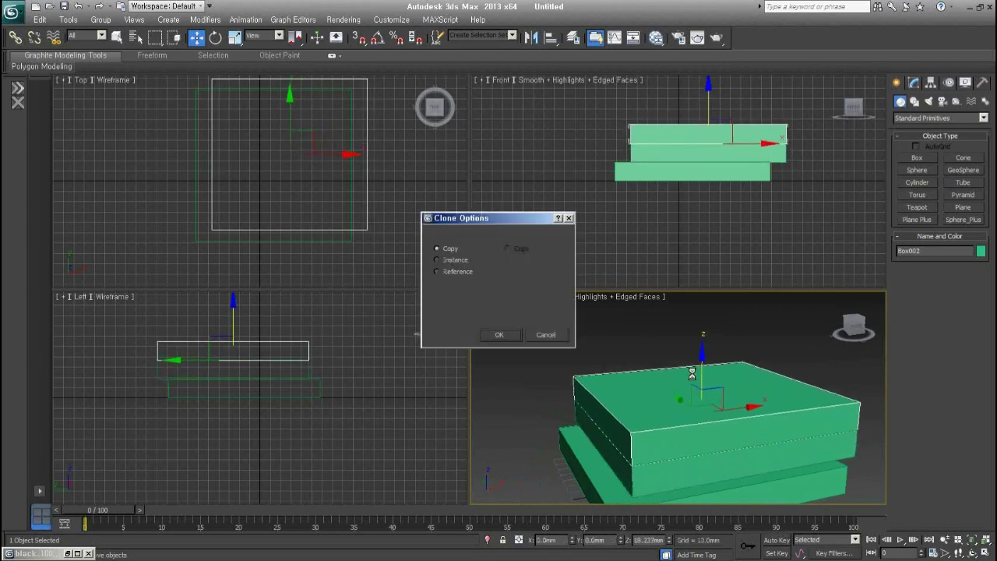
click(500, 335)
alt+middle_drag(795, 402, 741, 464)
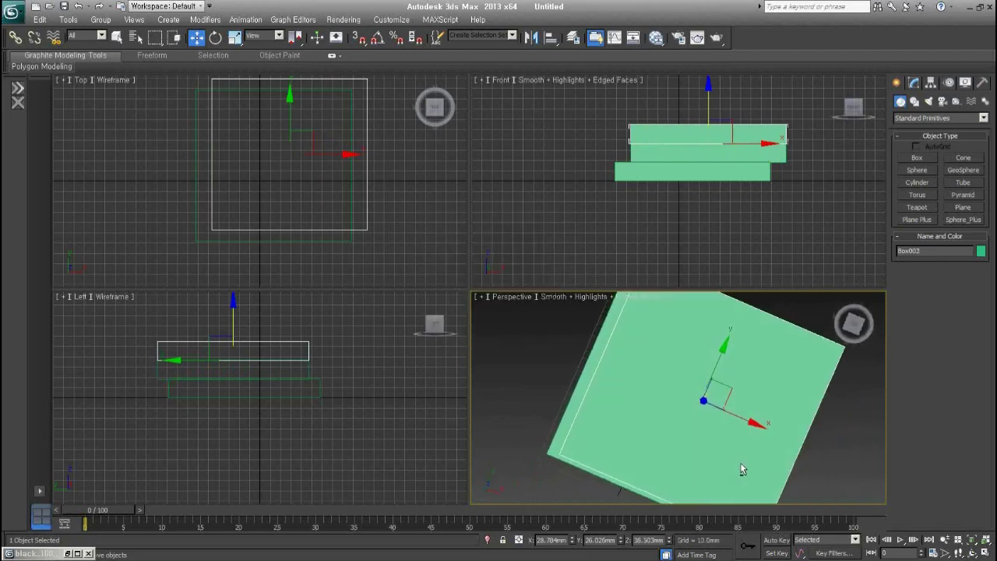
drag(732, 391, 745, 383)
mouse_move(667, 434)
alt+middle_down()
mouse_move(713, 385)
mouse_move(720, 398)
alt+middle_up()
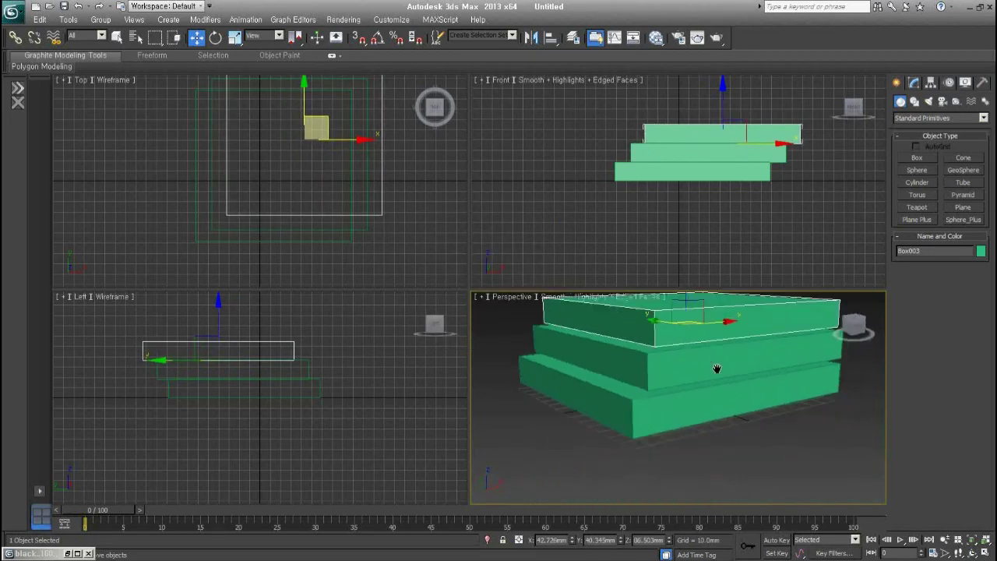
scroll(714, 405, up, 2)
scroll(720, 385, up, 2)
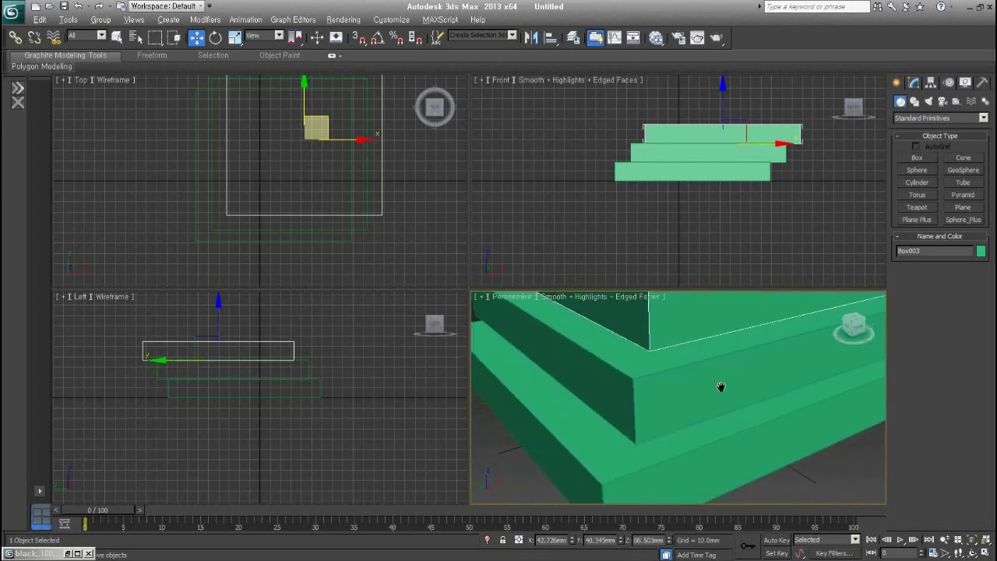
scroll(709, 436, down, 4)
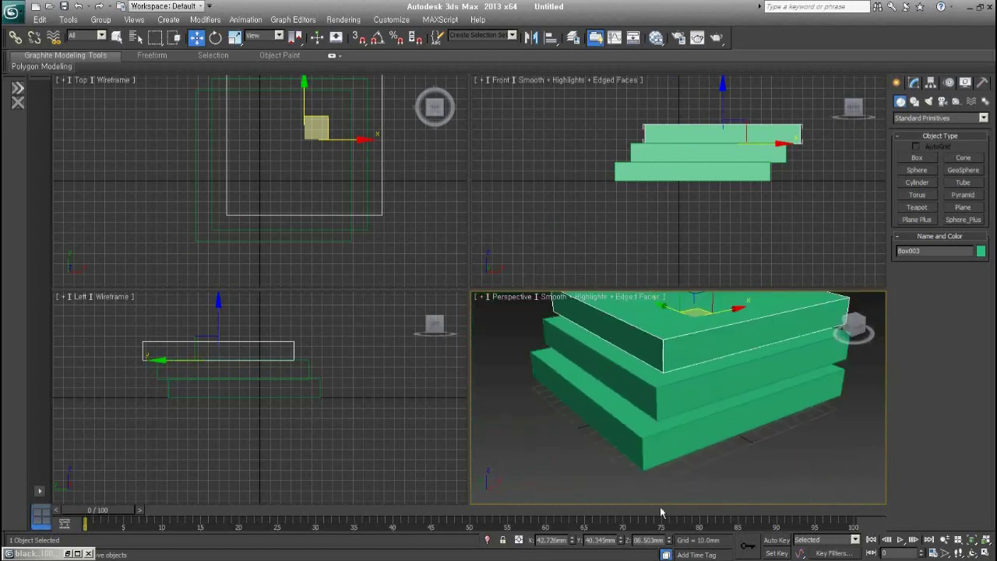
key(alt+Tab)
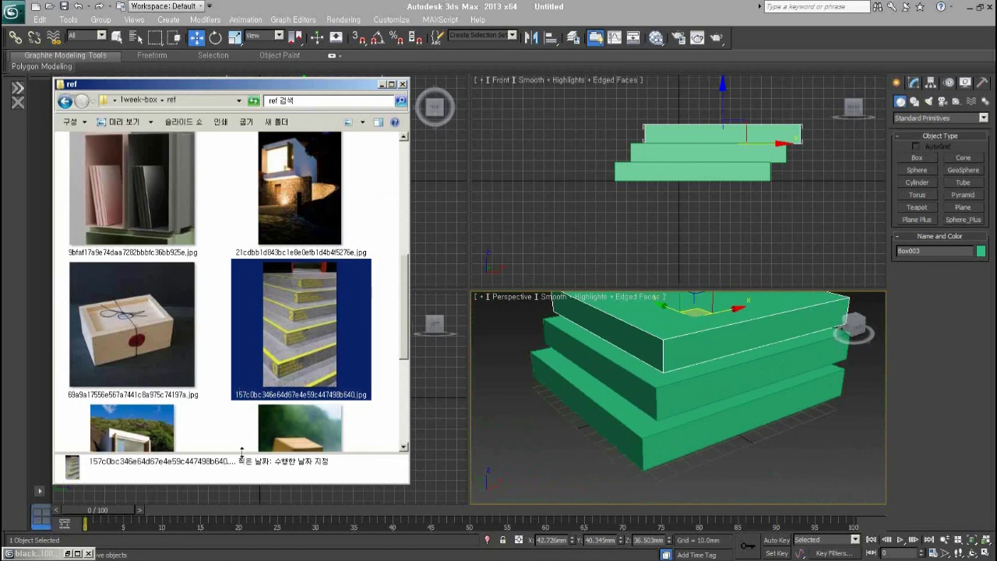
- Select and delete all three stacked boxes
click(777, 471)
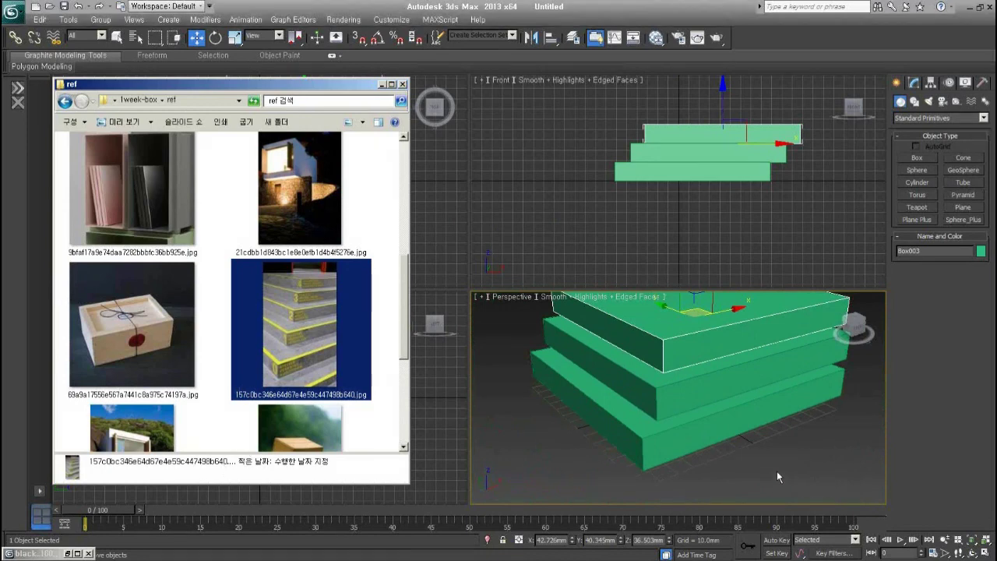
key(ctrl+a)
key(Delete)
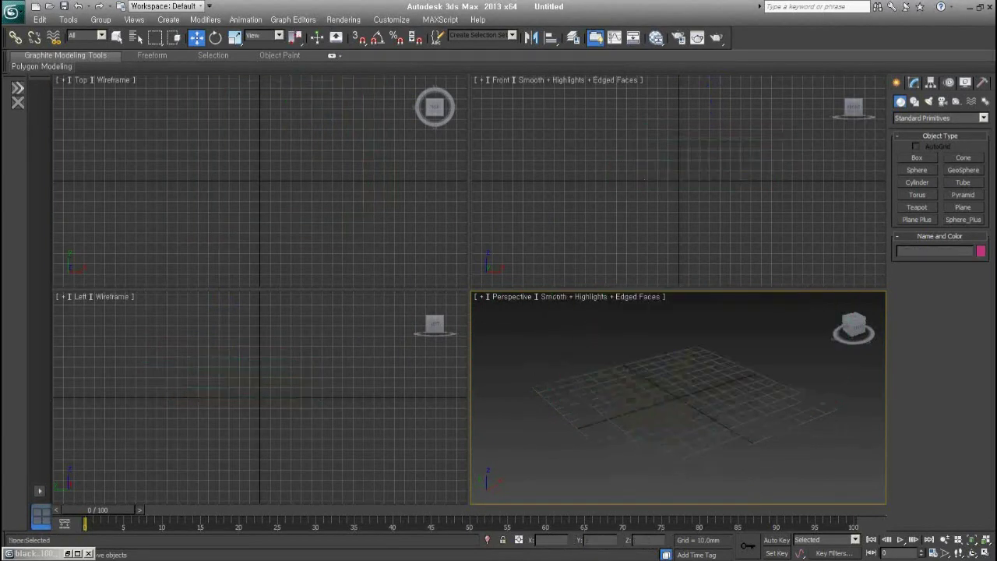
- Pick the drawer-chest photo in the ref folder and open Rendering > View Image File
key(alt+Tab)
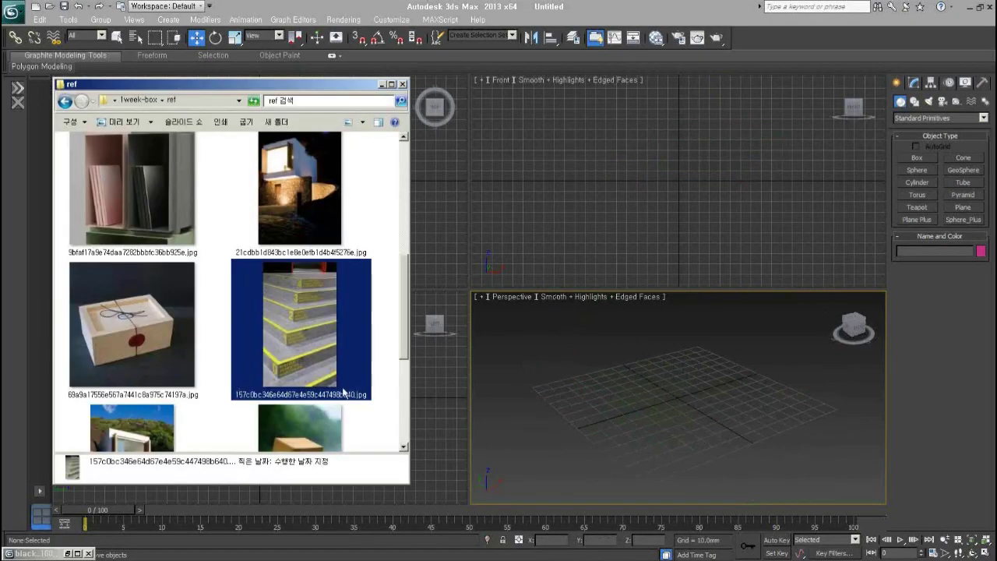
drag(404, 343, 395, 469)
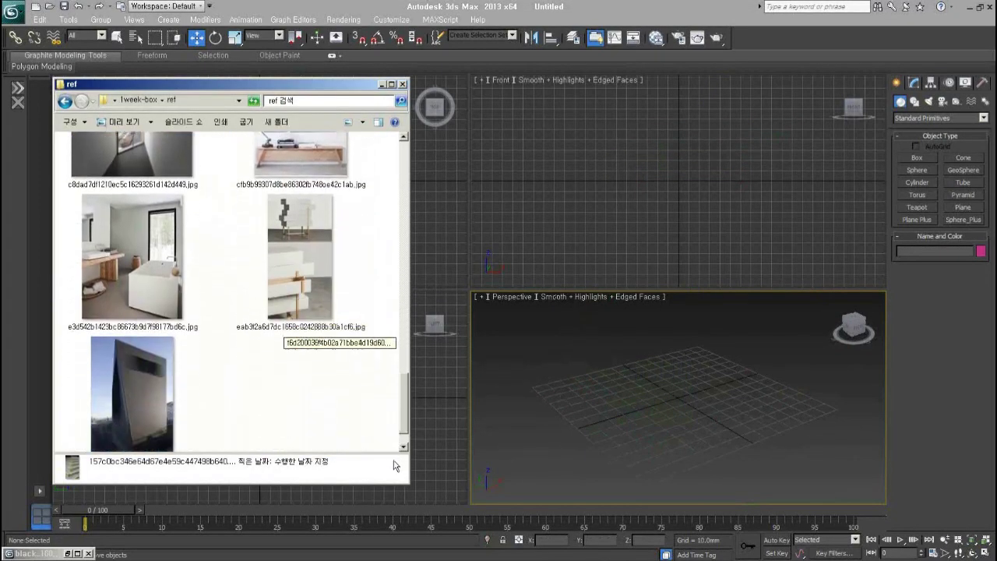
click(309, 234)
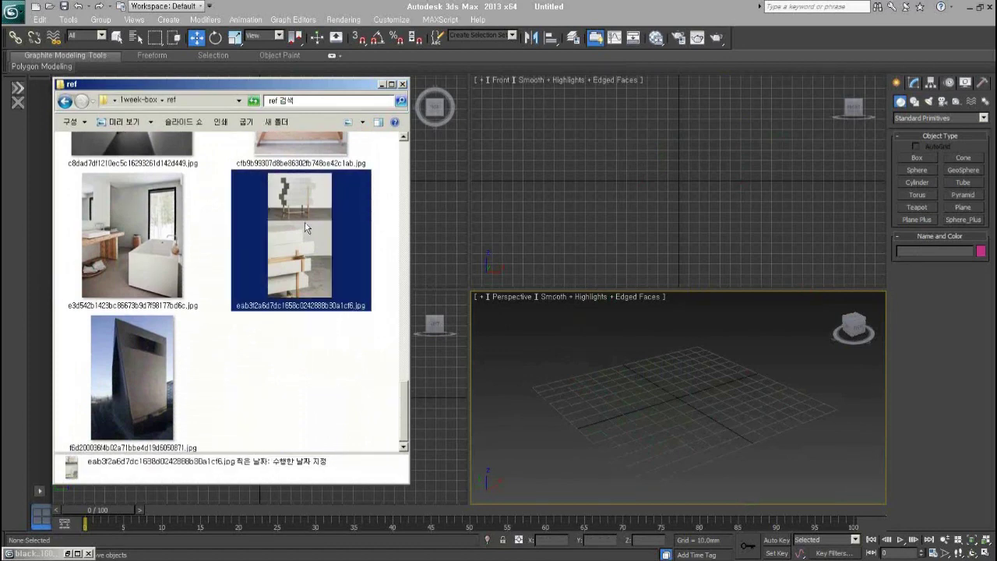
click(321, 6)
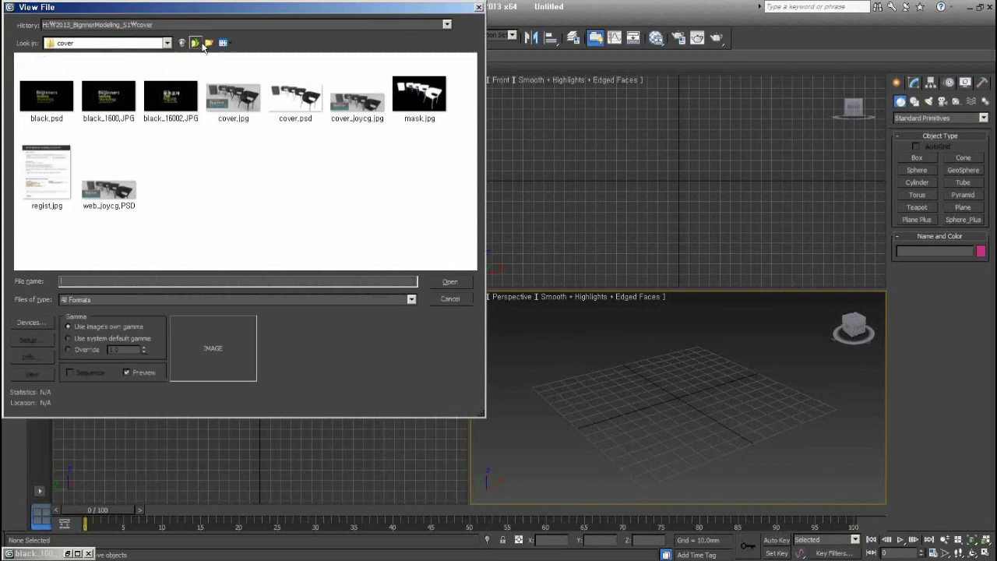
- Open the drawer-chest photo from the ref folder and move its window to the screen's left edge
click(195, 43)
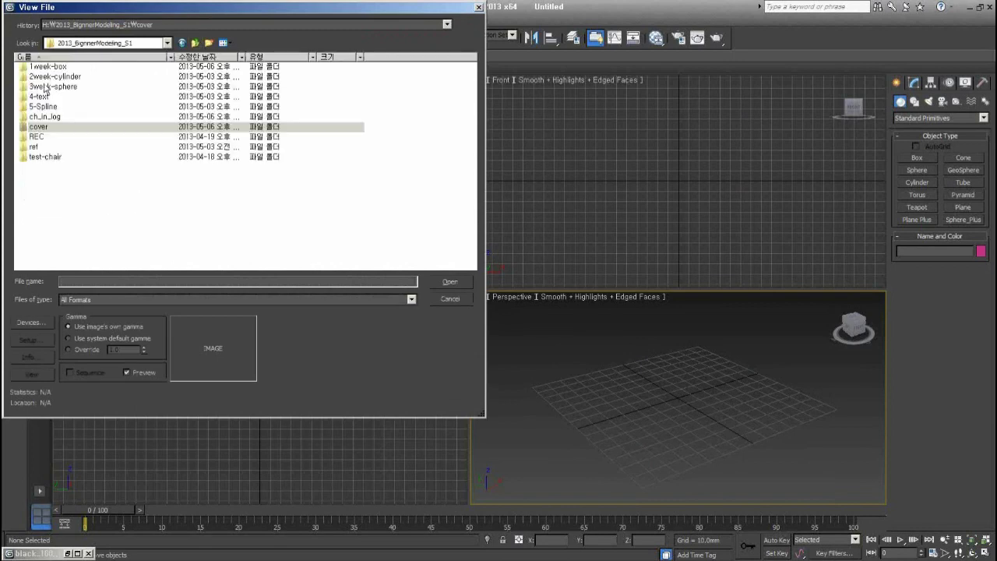
click(58, 70)
double_click(35, 146)
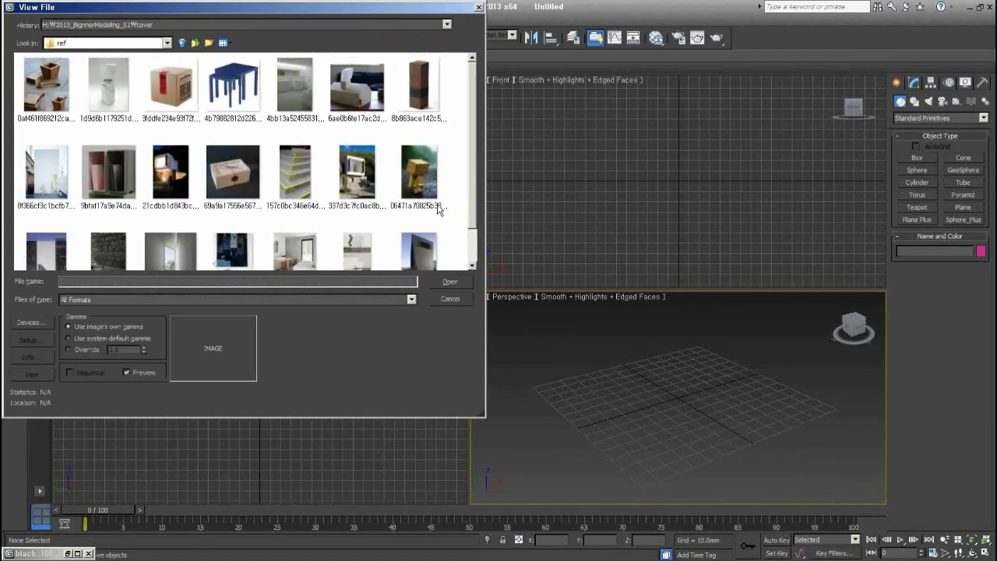
scroll(439, 209, down, 1)
double_click(364, 220)
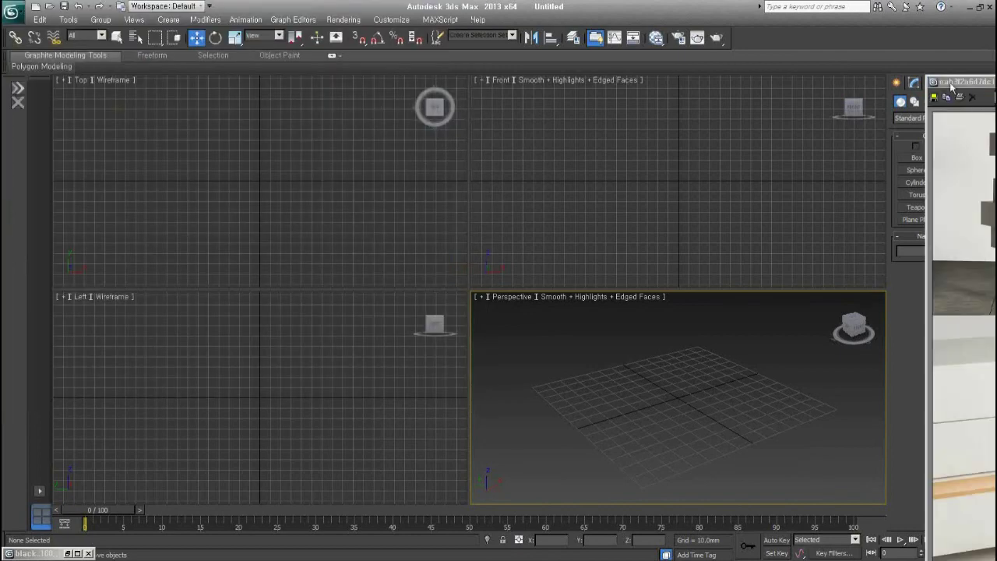
mouse_move(950, 85)
mouse_down()
mouse_move(125, 39)
mouse_move(39, 43)
mouse_up()
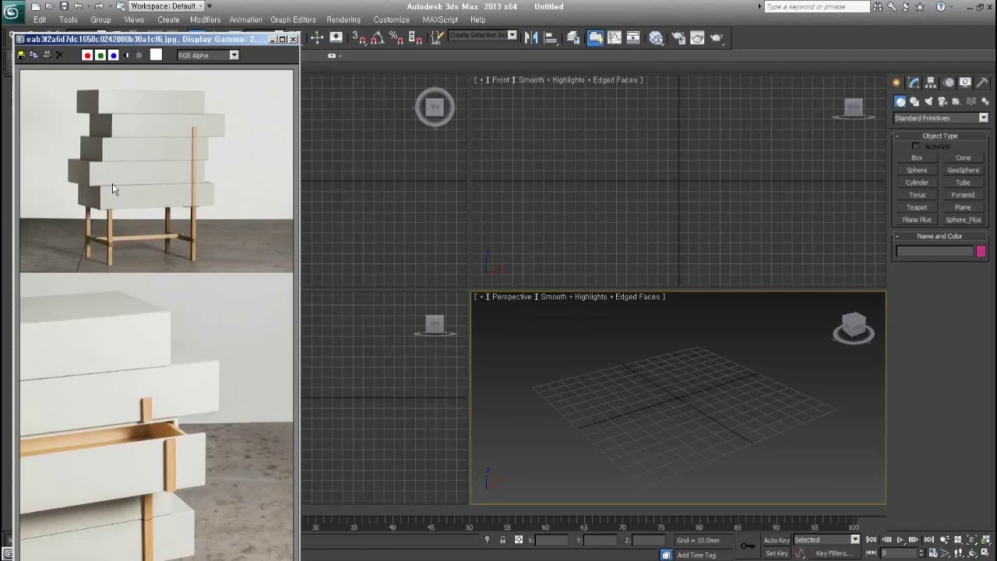
- Draw Box001 as a thin rectangular slab on the Perspective grid, then orbit slightly around it
click(908, 157)
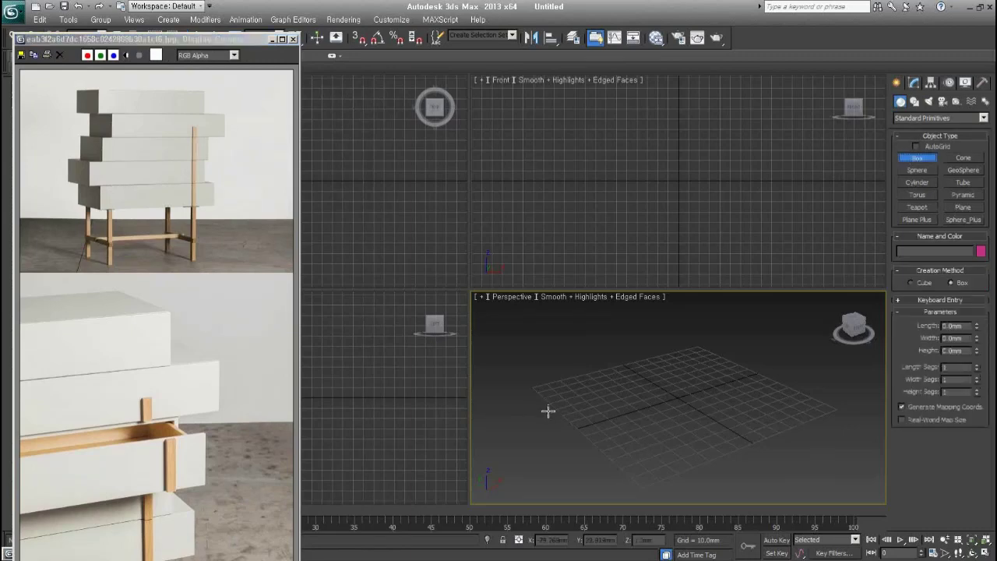
drag(564, 406, 767, 406)
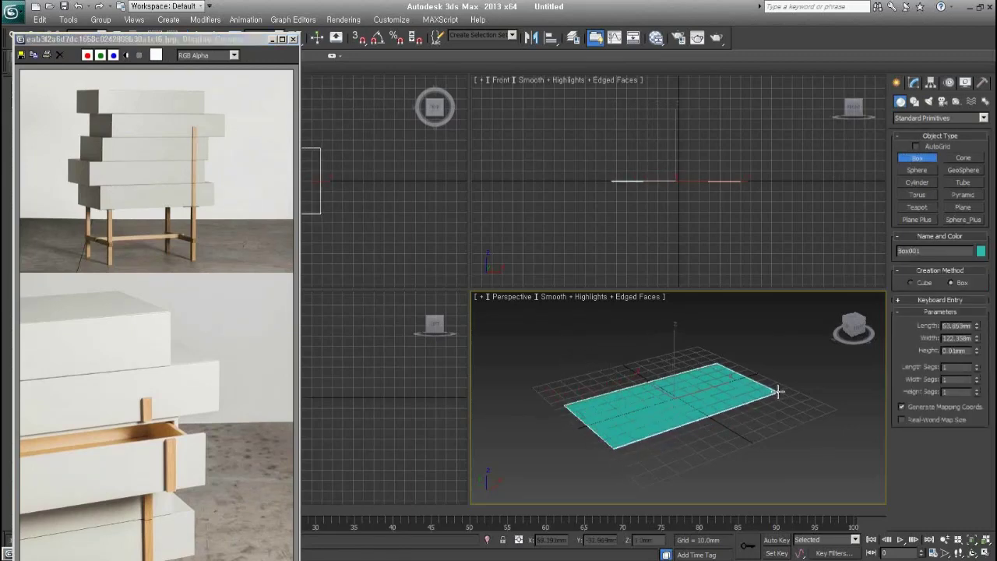
mouse_move(717, 452)
middle_down()
mouse_move(699, 445)
mouse_move(732, 437)
middle_up()
right_click(728, 416)
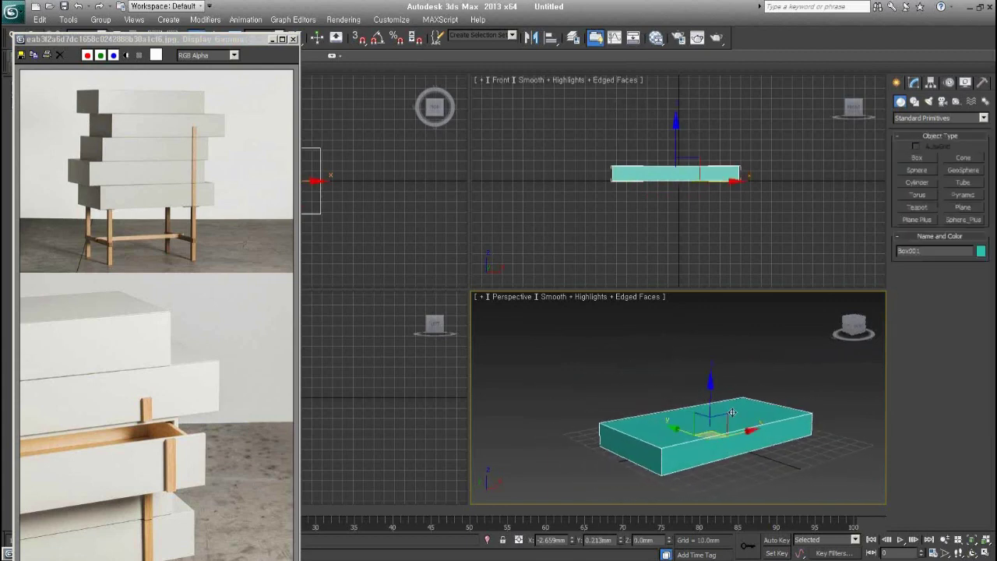
mouse_move(732, 413)
alt+middle_down()
mouse_move(766, 452)
mouse_move(711, 466)
alt+middle_up()
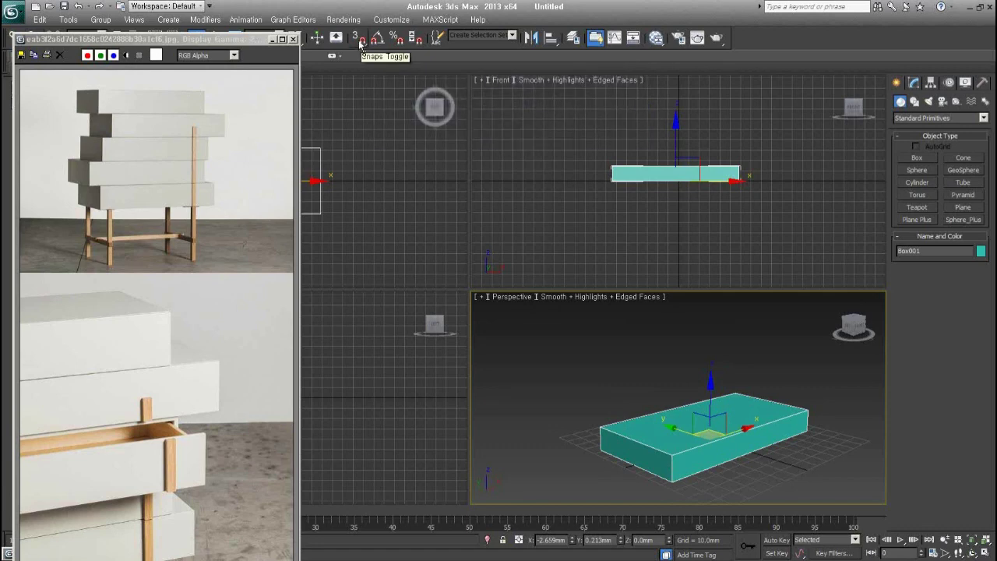
- Turn on snaps with Vertex checked and Endpoint and Midpoint unchecked in Grid and Snap Settings
click(360, 39)
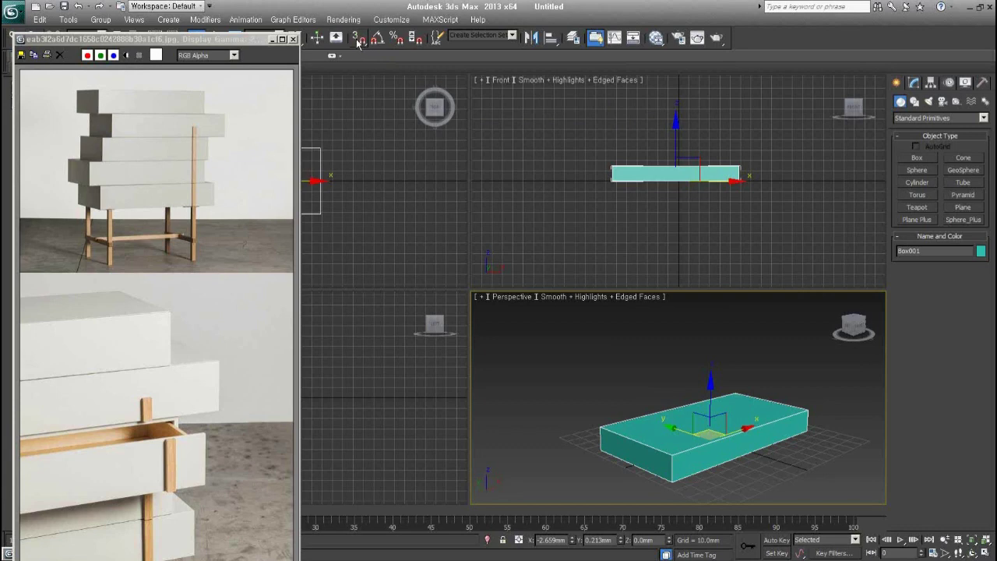
click(358, 41)
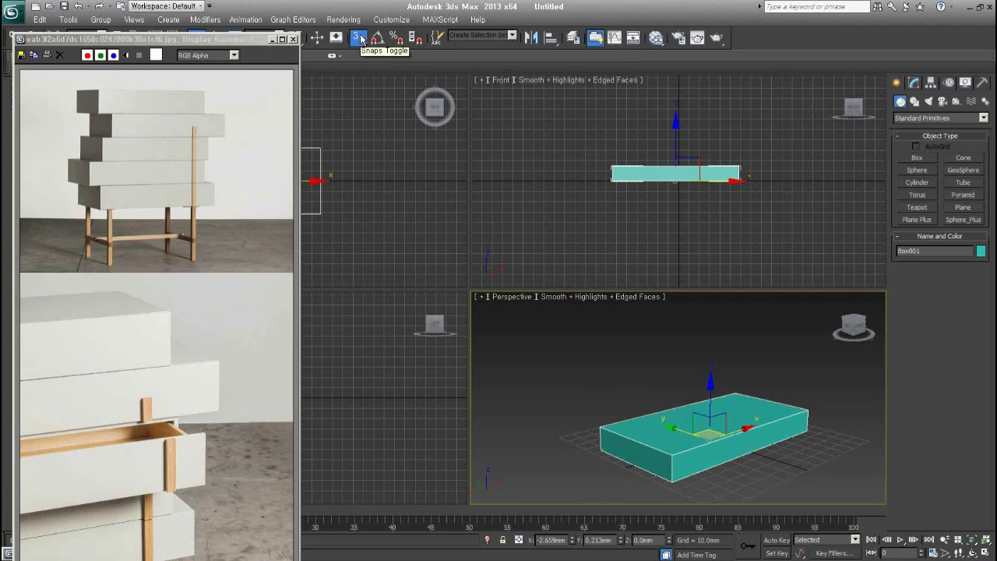
right_click(358, 41)
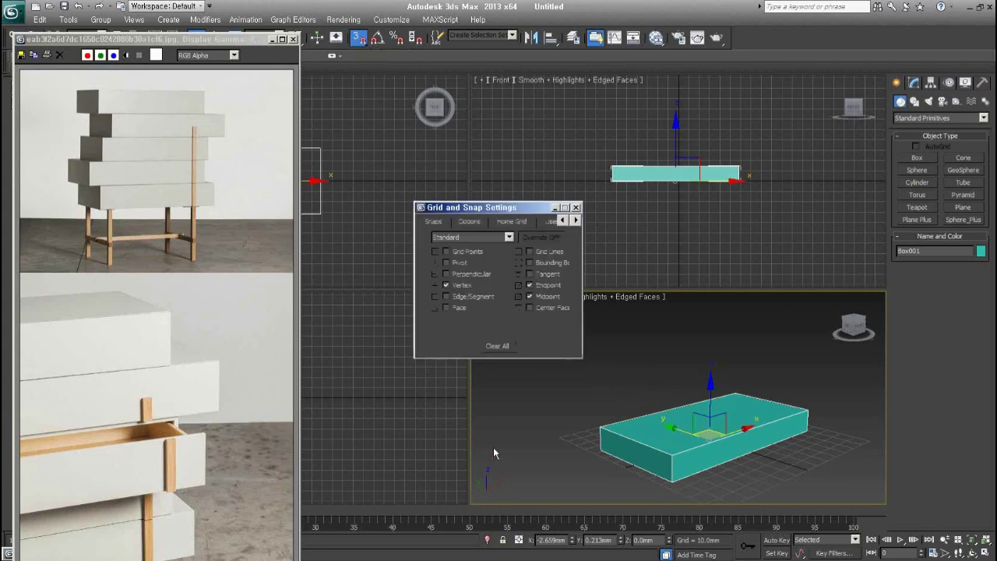
click(546, 285)
click(446, 286)
click(541, 297)
click(576, 208)
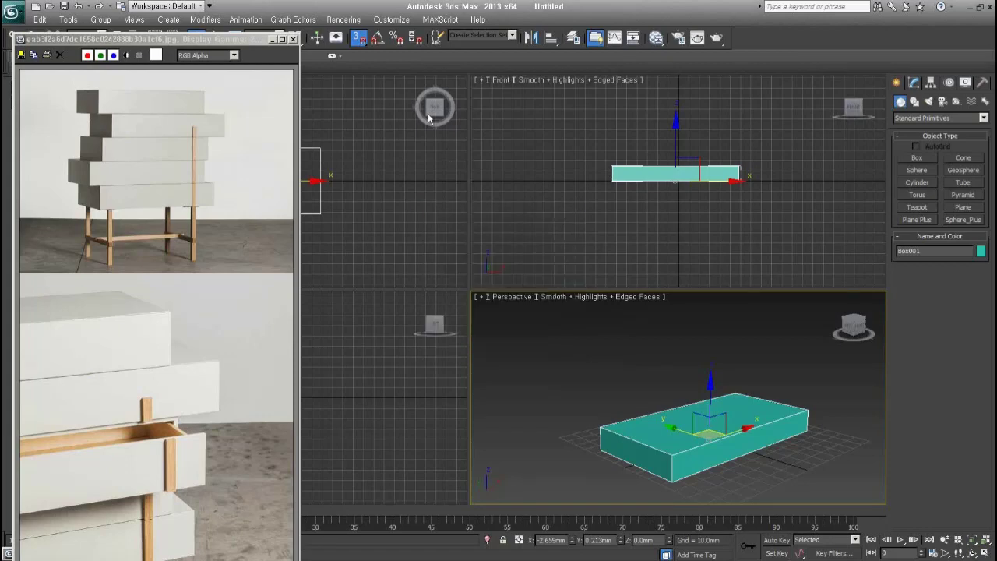
click(356, 39)
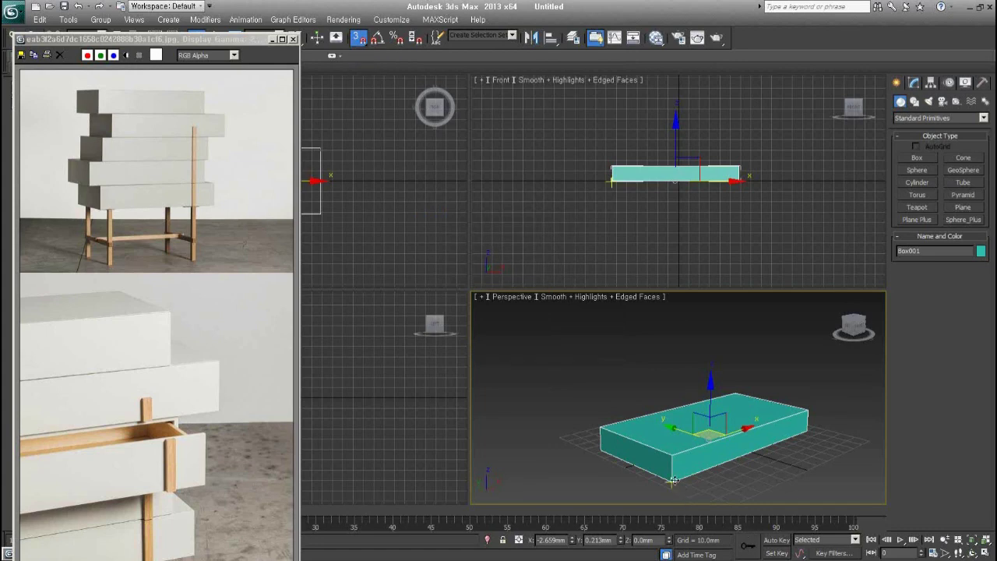
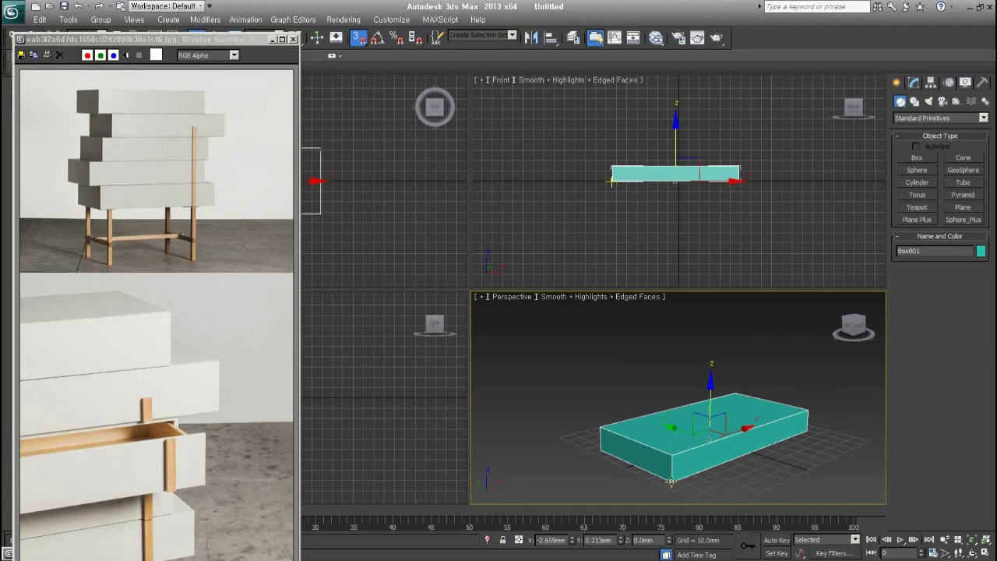
- Shift-drag the flat box upward to place a single copy on top of it
key(shift)
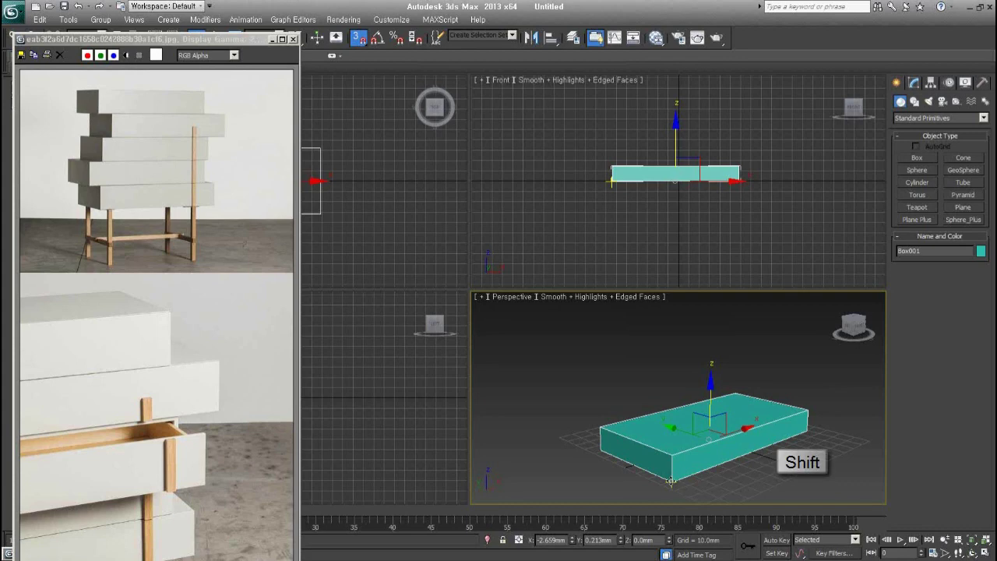
shift+drag(670, 481, 674, 459)
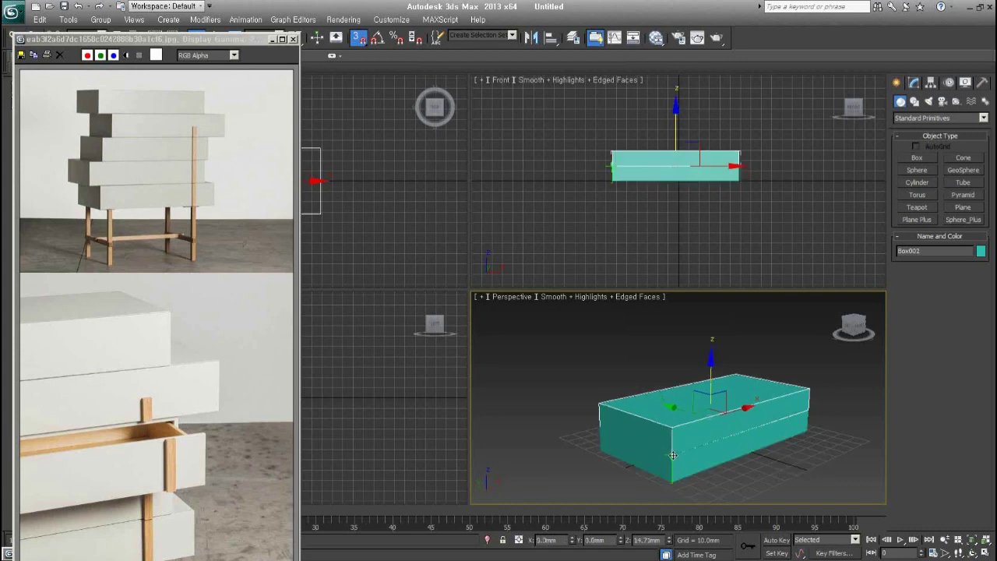
drag(673, 455, 609, 474)
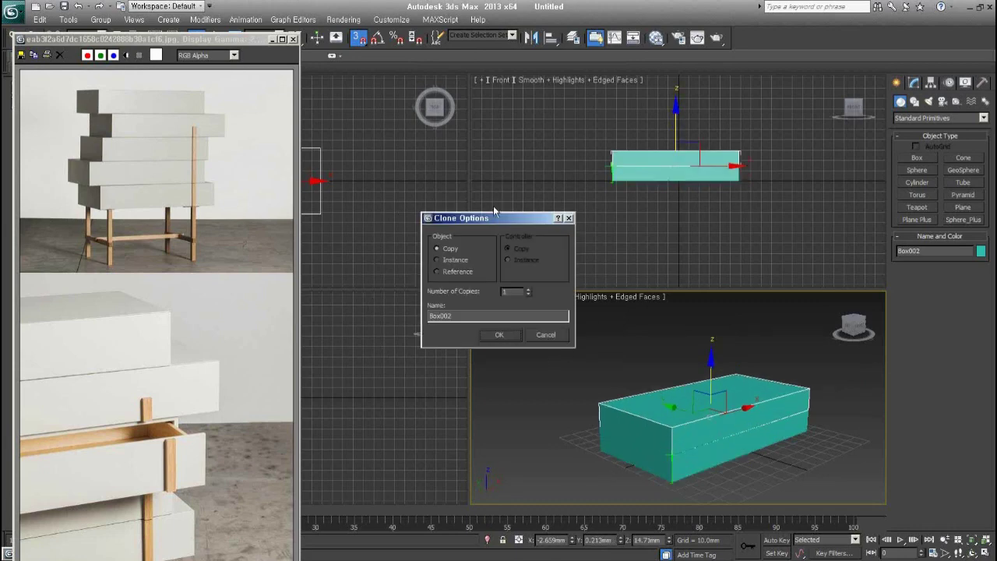
drag(496, 218, 509, 218)
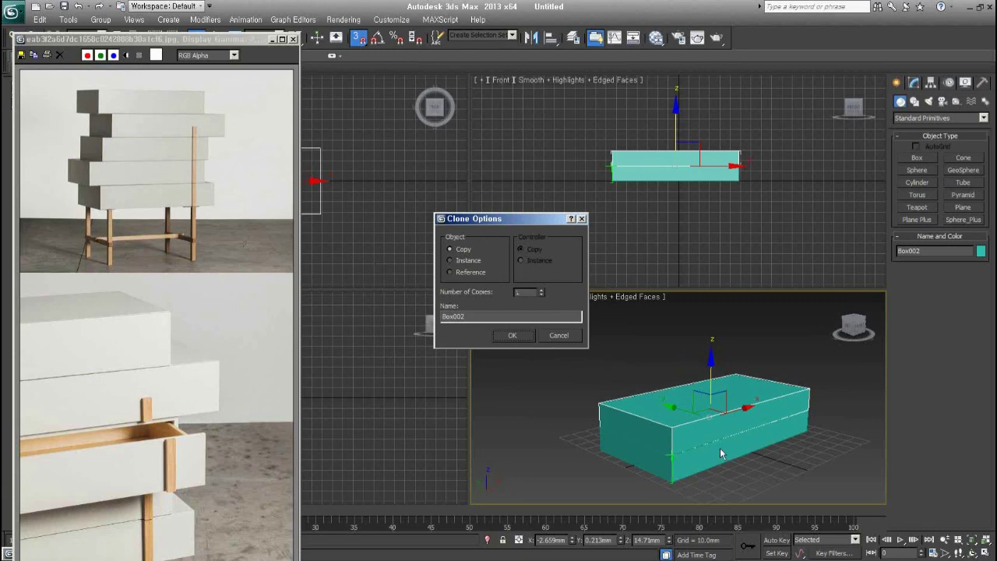
click(519, 336)
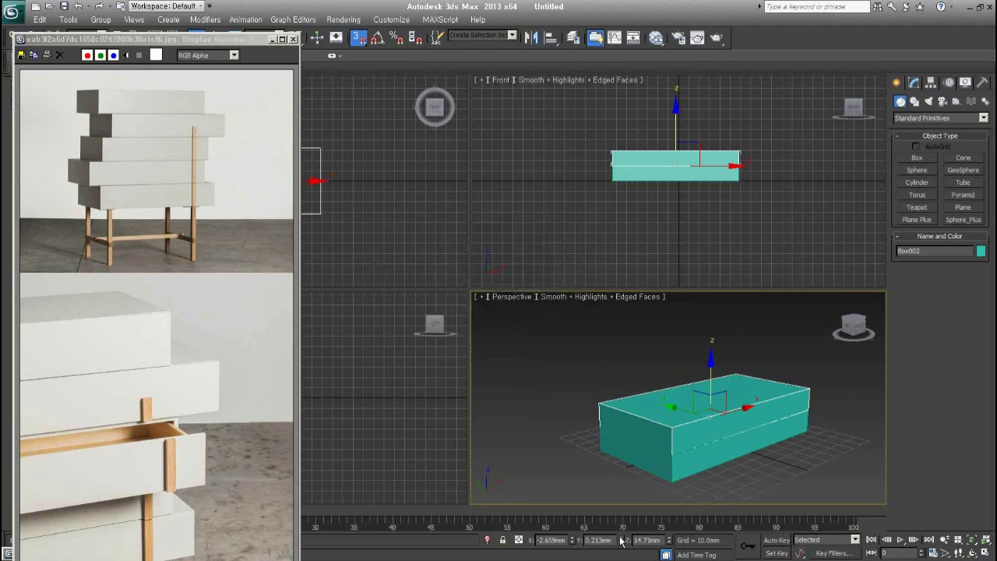
- Clone the top box upward with 3 copies, making five stacked slabs
mouse_move(671, 454)
mouse_down()
mouse_move(671, 430)
mouse_move(626, 497)
mouse_up()
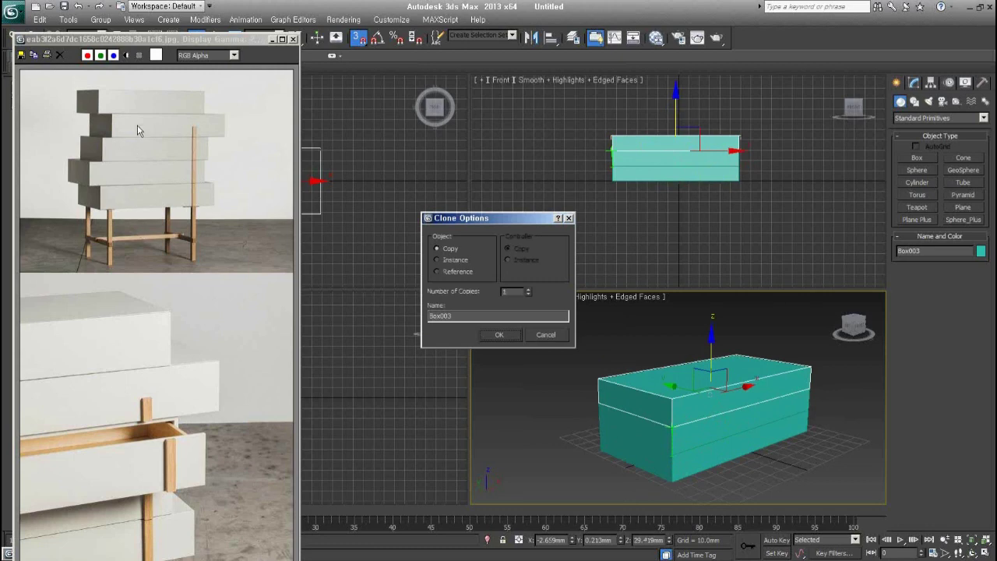
click(528, 289)
double_click(506, 291)
text(3)
click(501, 335)
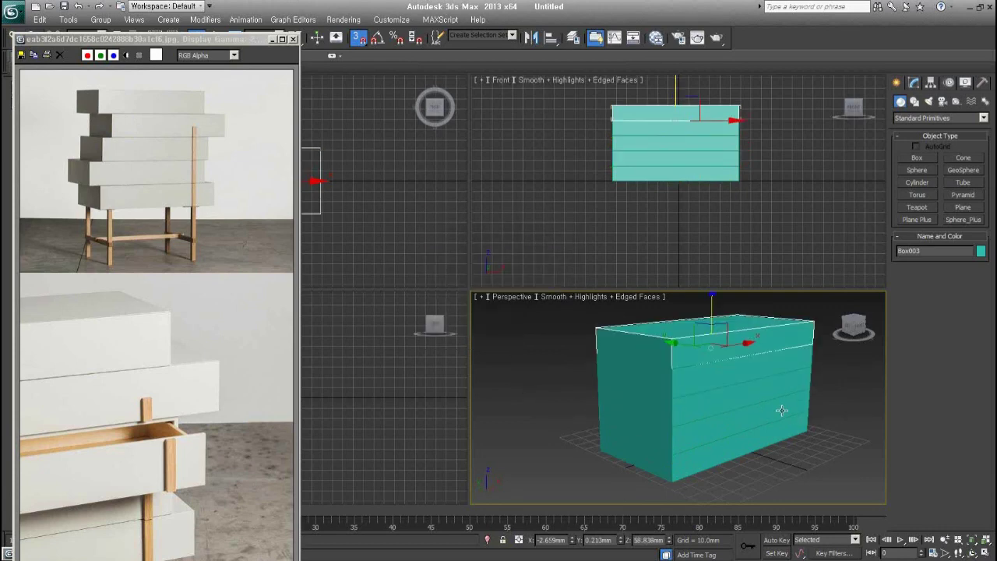
- Turn off 3D Snap and slide the top and a middle box left to stagger the stack
mouse_move(779, 412)
alt+middle_down()
mouse_move(775, 429)
mouse_move(806, 439)
mouse_move(783, 420)
mouse_move(783, 428)
alt+middle_up()
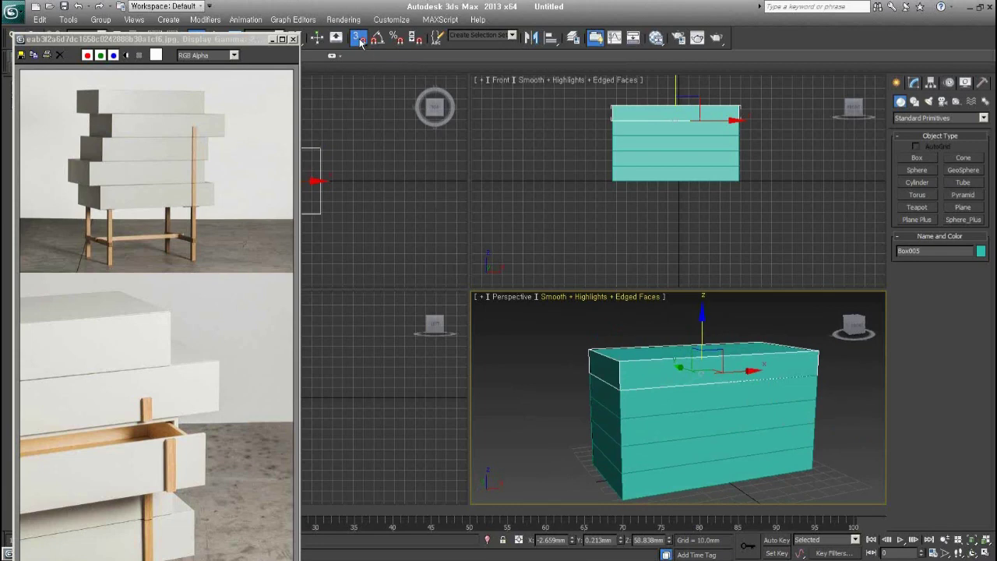
key(s)
key(s)
key(s)
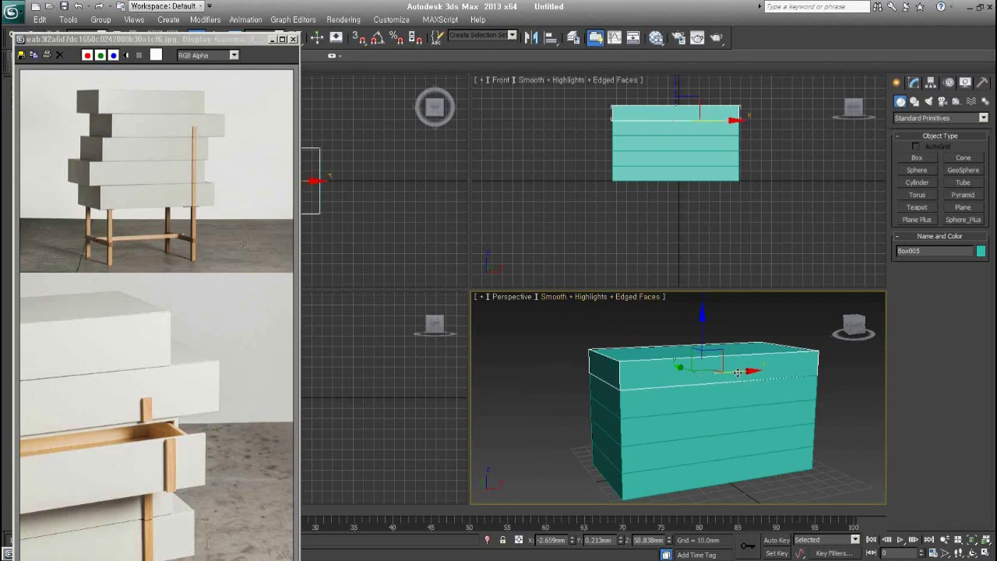
drag(739, 372, 725, 372)
mouse_move(688, 422)
mouse_down()
mouse_move(670, 427)
mouse_move(660, 452)
mouse_up()
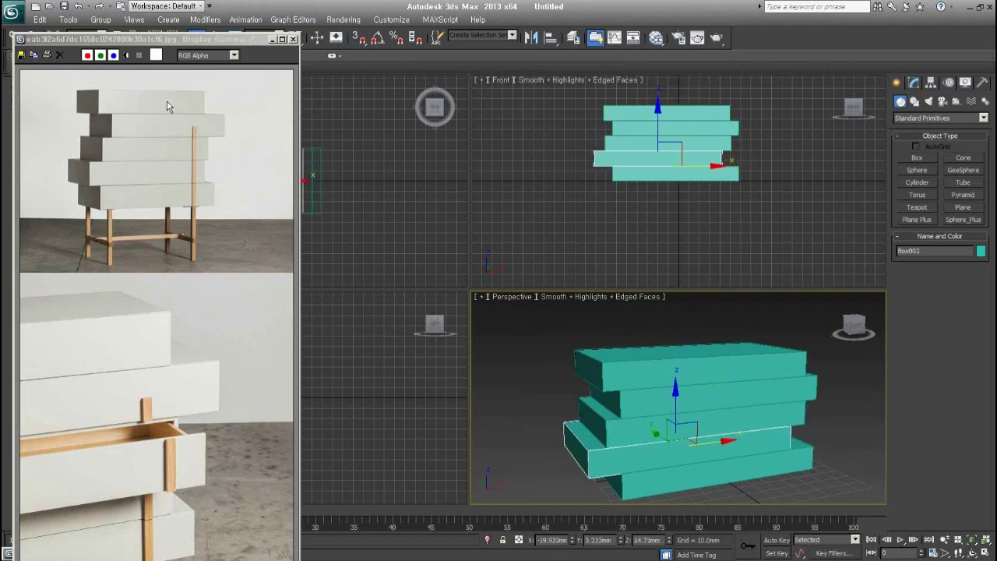
scroll(757, 455, down, 3)
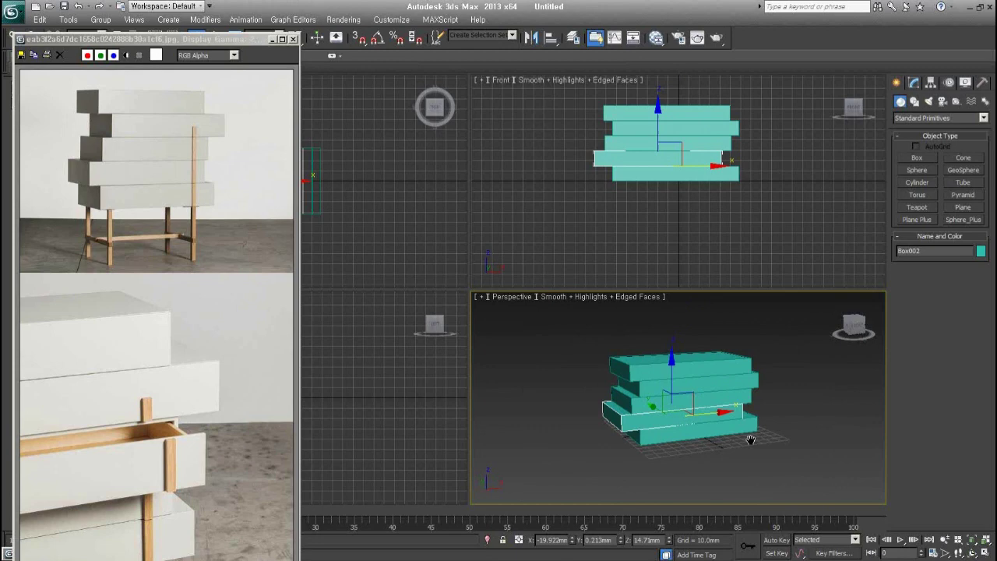
alt+middle_drag(752, 452, 699, 447)
- Select all five boxes and minimize the reference image window
click(696, 456)
drag(793, 472, 583, 330)
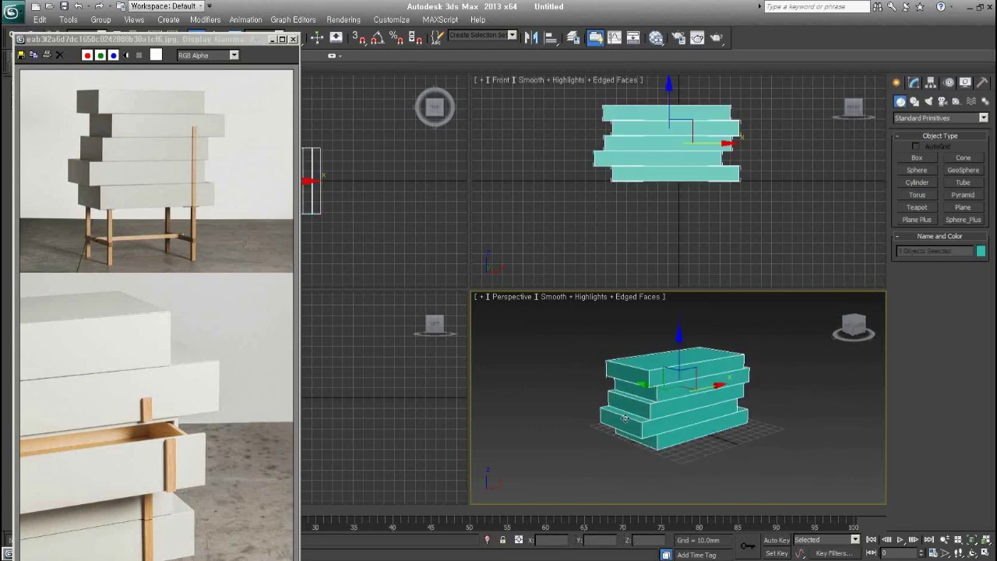
scroll(625, 418, up, 1)
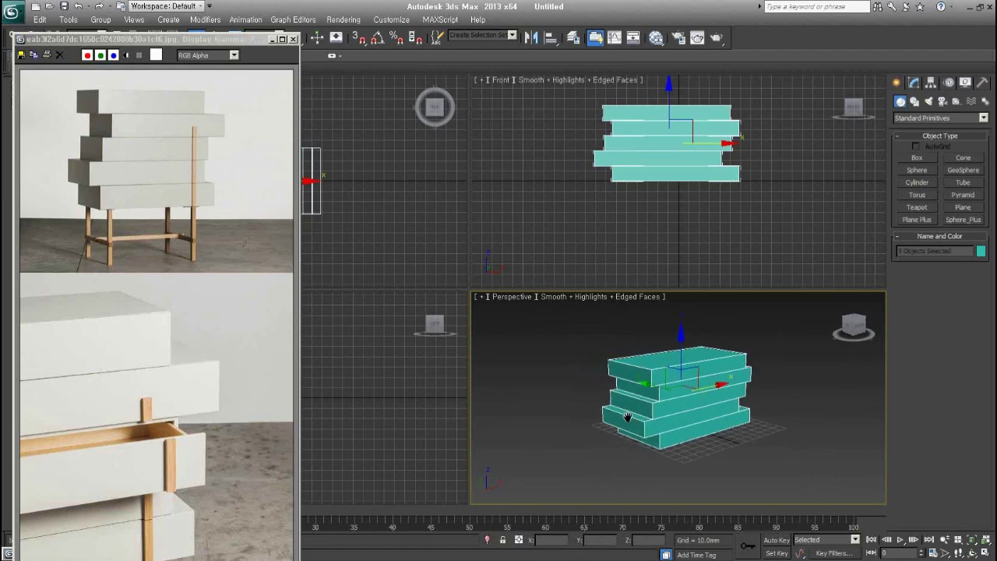
scroll(627, 418, up, 3)
scroll(627, 417, down, 3)
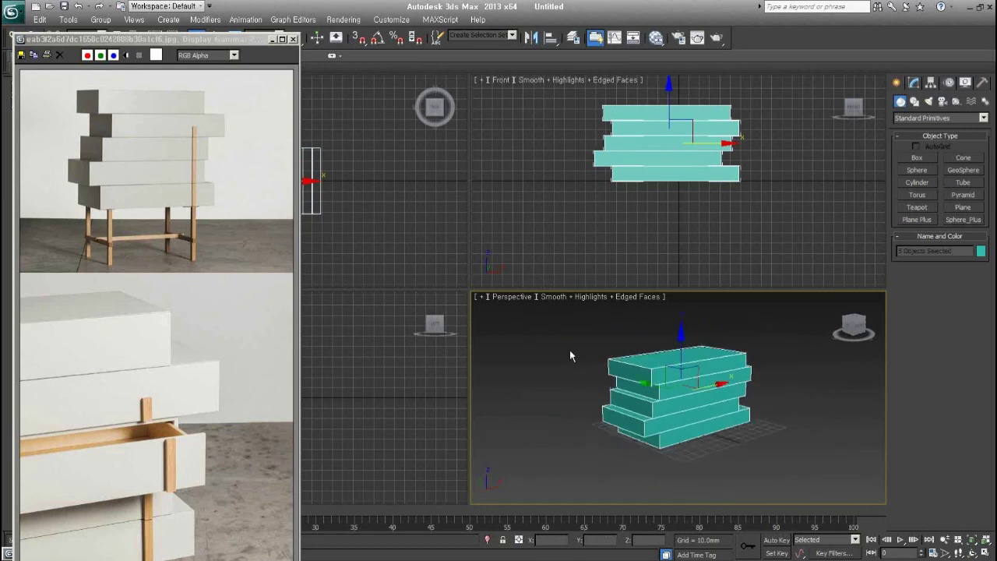
drag(253, 41, 402, 46)
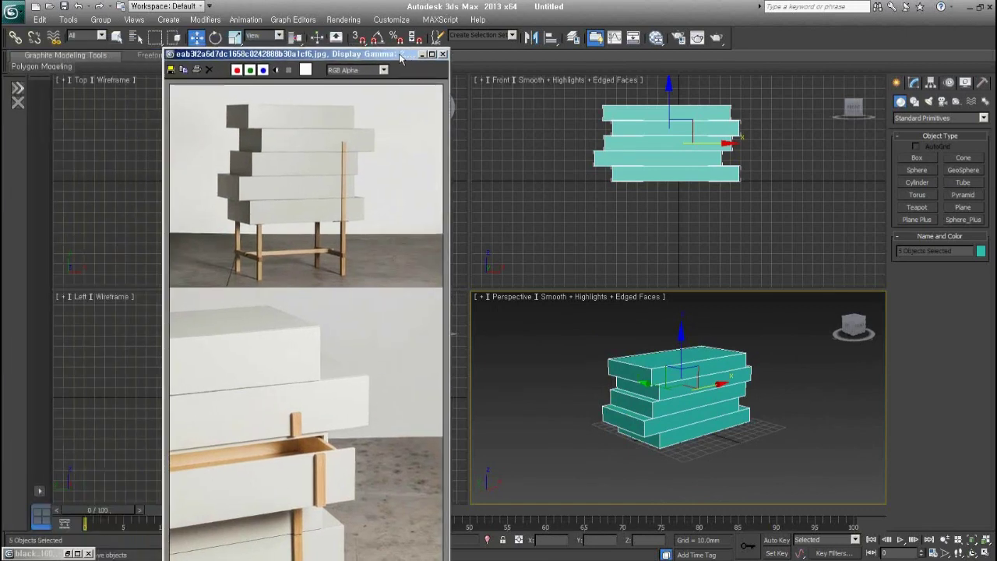
click(425, 48)
- Select every object with Ctrl+A and delete it, emptying the scene
click(581, 381)
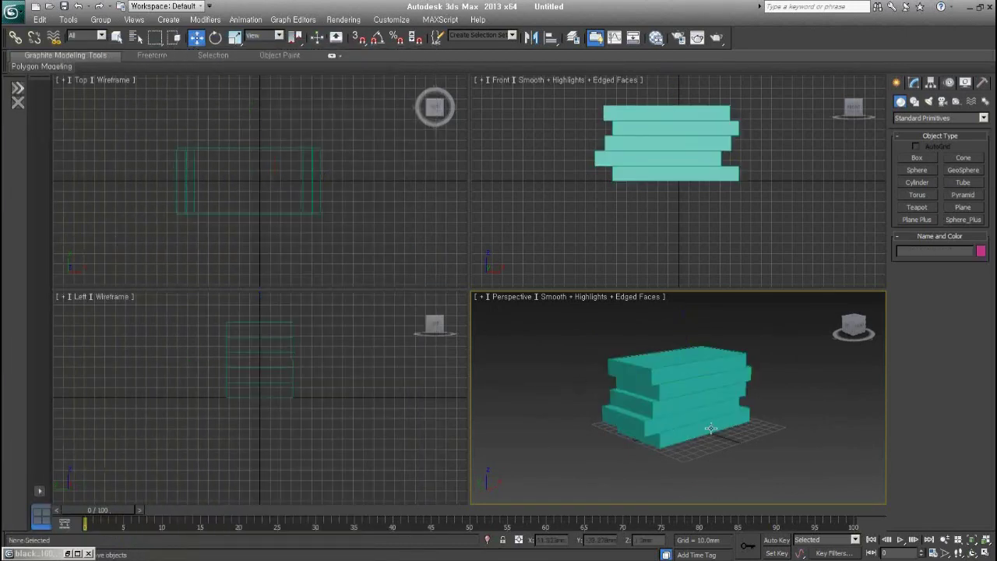
scroll(711, 430, up, 3)
key(ctrl+a)
key(Delete)
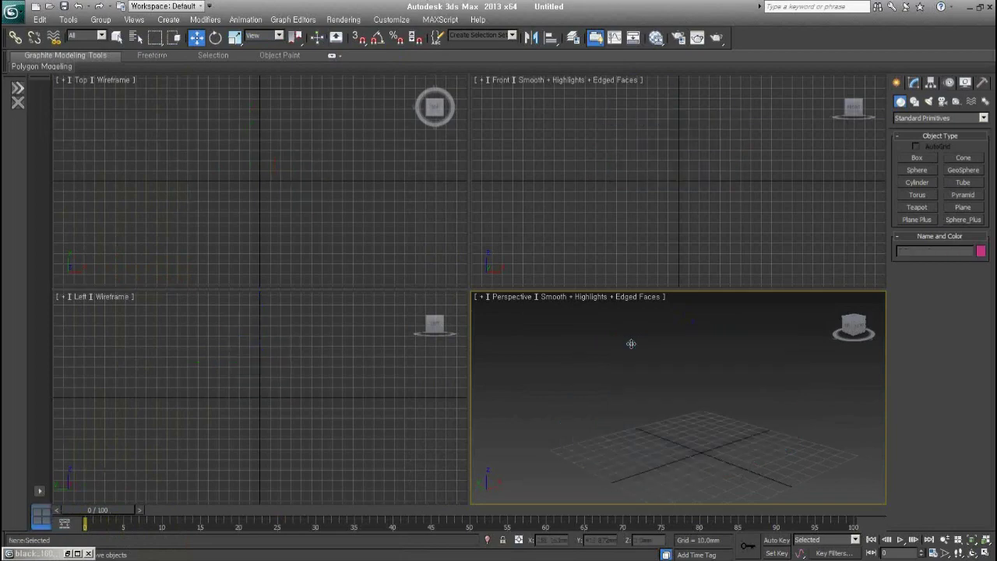
middle_drag(595, 391, 596, 396)
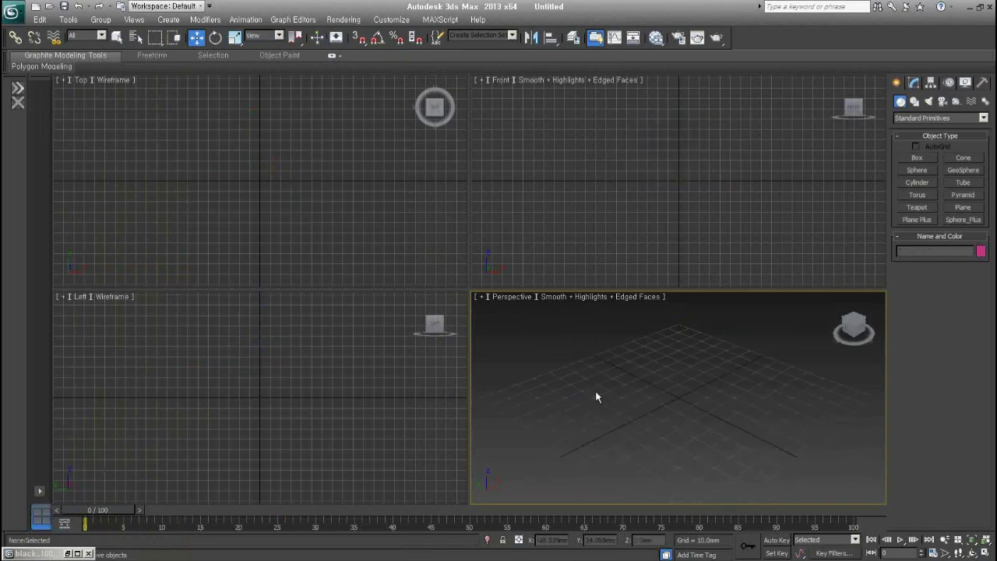
- Restore the ref folder window, deselect the image, and scroll the thumbnails to the top
click(187, 557)
click(318, 404)
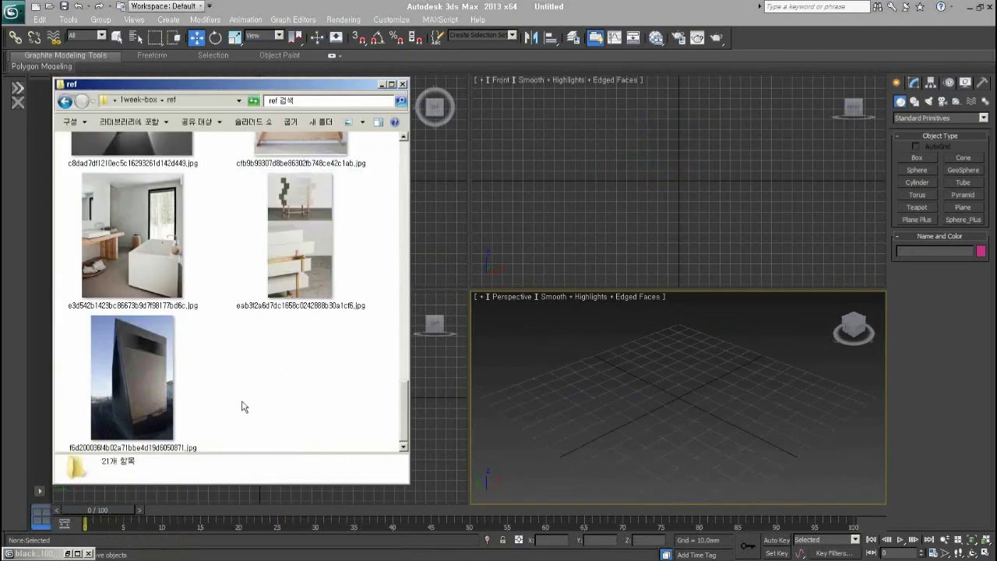
scroll(240, 406, up, 5)
scroll(239, 402, up, 3)
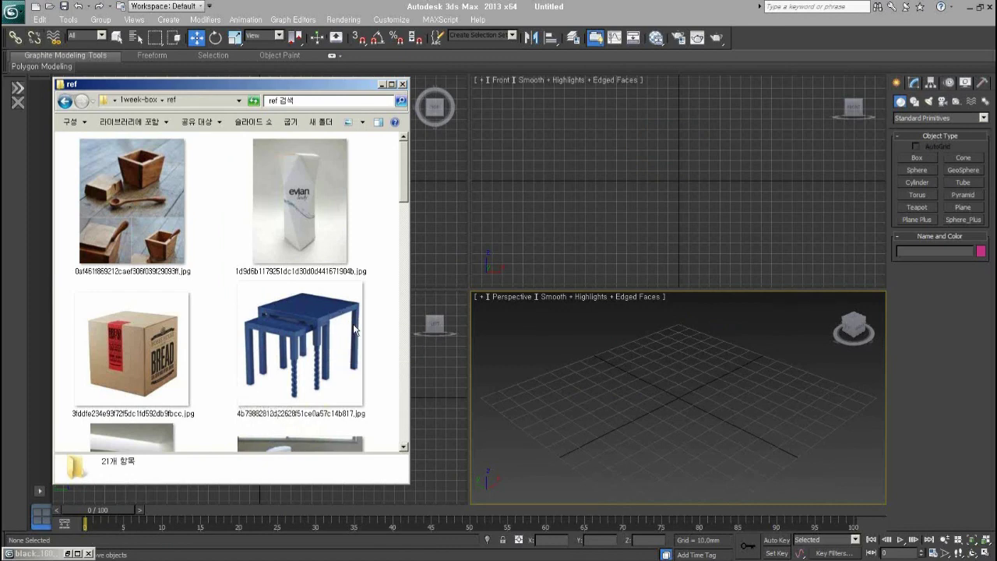
- Create a flat square box as the tabletop
click(918, 158)
drag(678, 328, 667, 499)
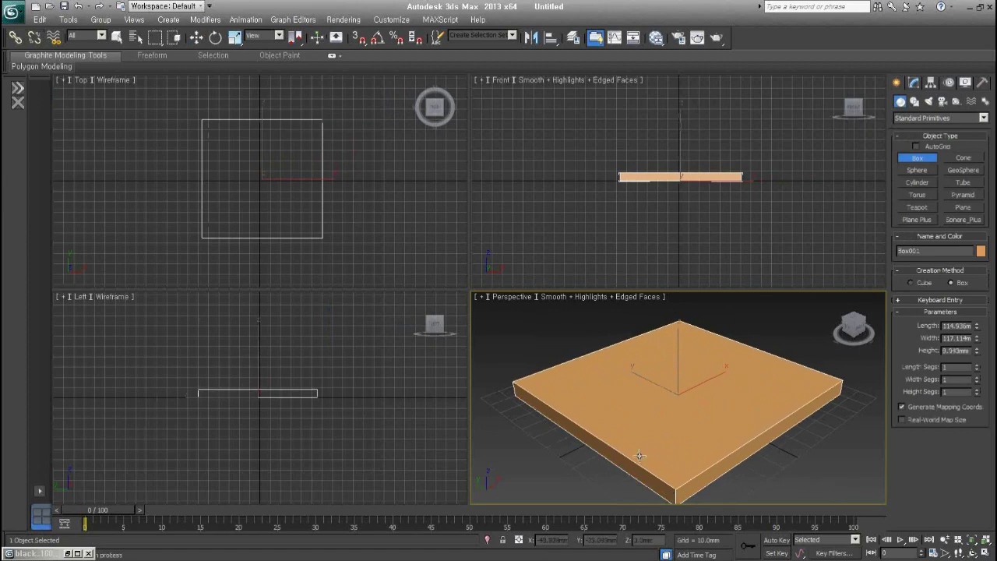
right_click(748, 413)
drag(678, 339, 679, 492)
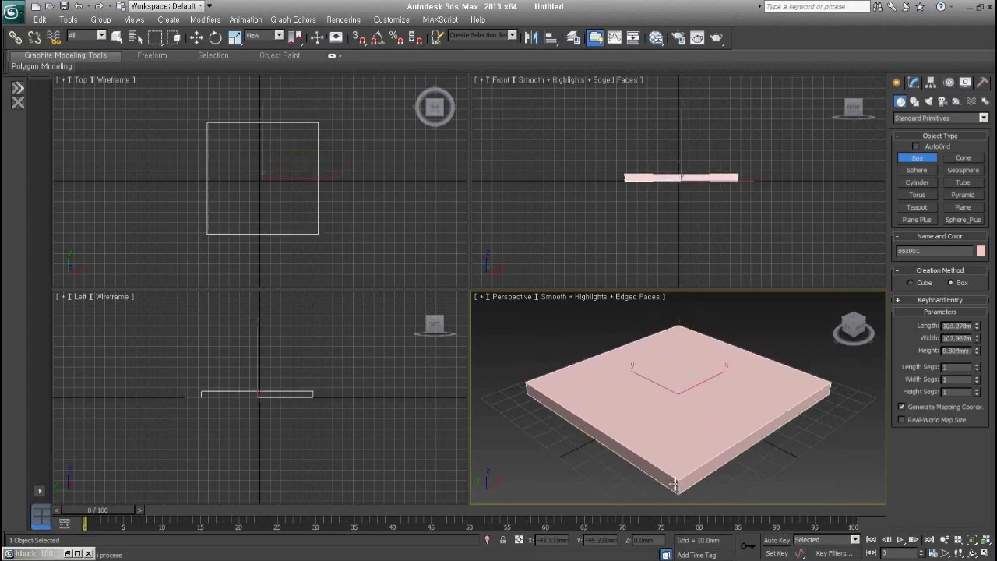
click(676, 484)
- Add a tall leg box under one corner with Length and Width of 8
drag(808, 391, 808, 401)
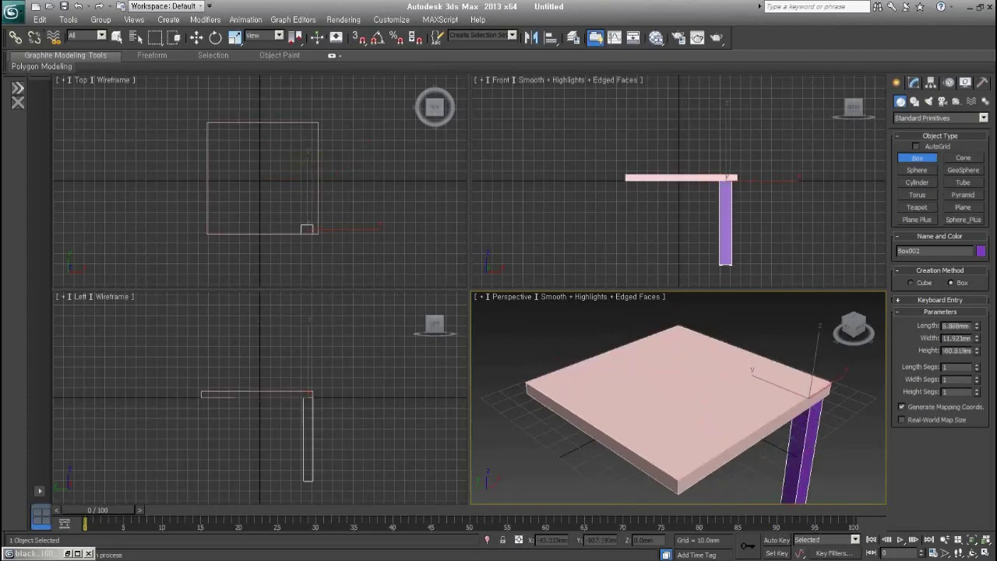
click(854, 489)
text(8)
key(Tab)
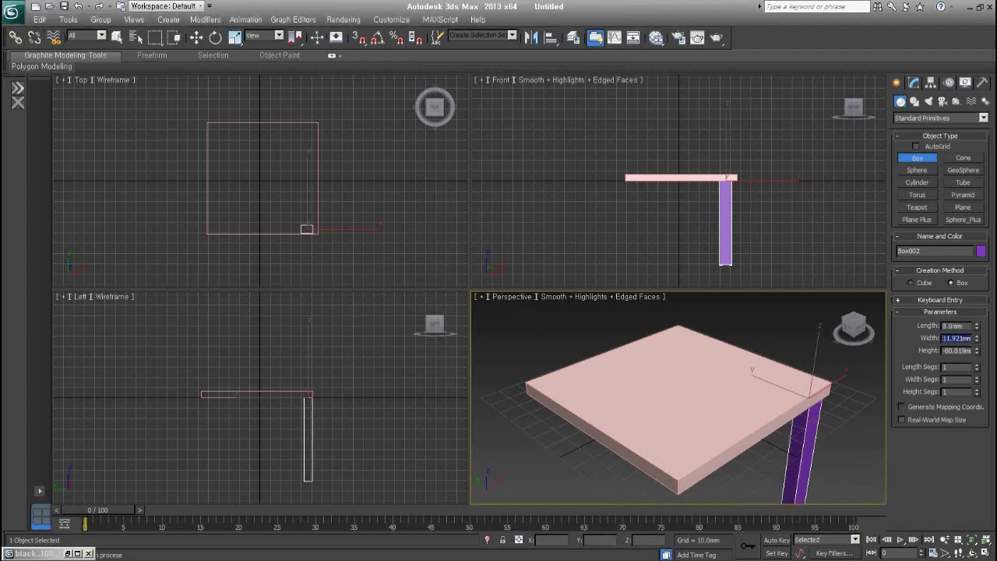
text(8)
key(Return)
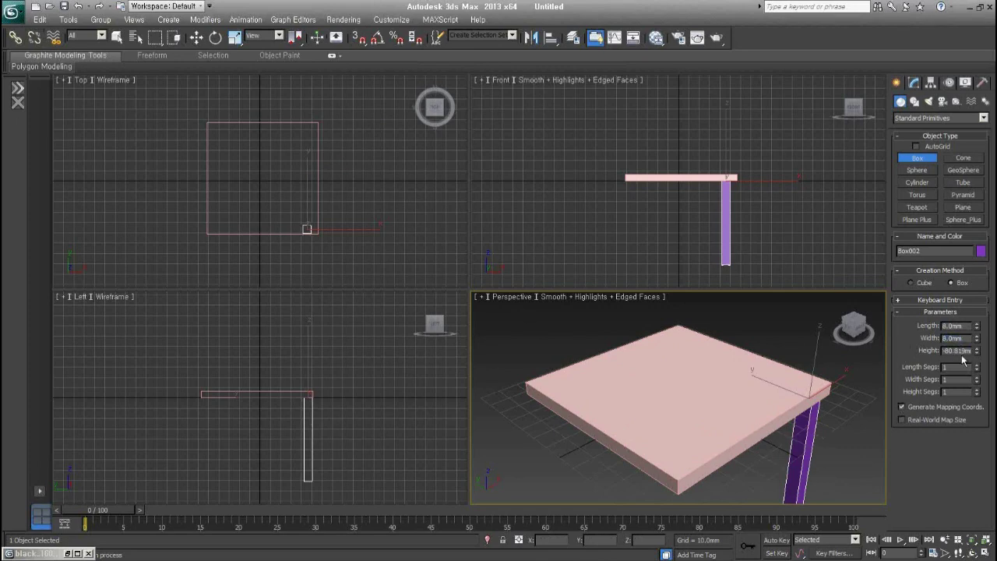
- Fit the leg into the corner and copy it to the tabletop's top-right corner
middle_drag(284, 223, 296, 216)
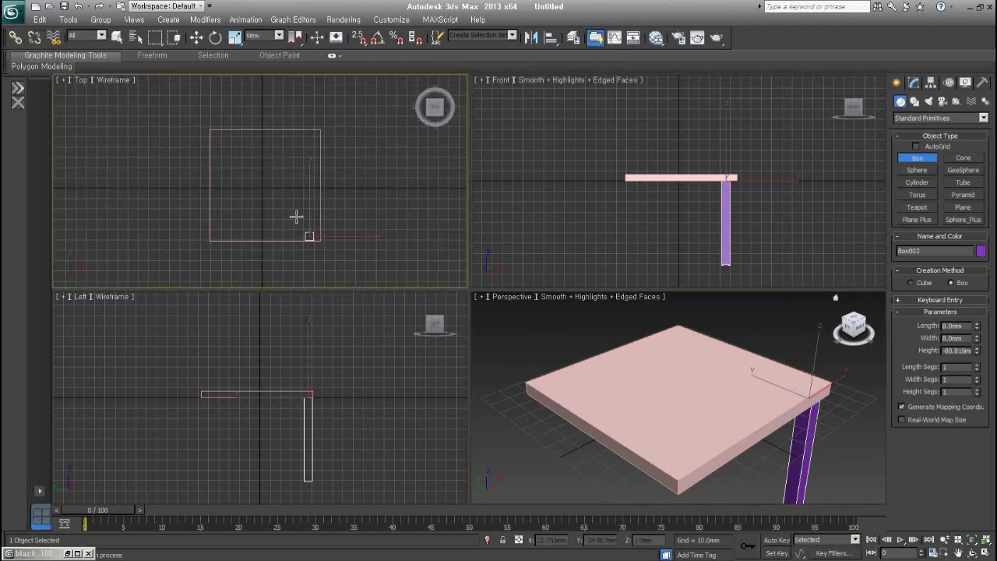
key(w)
drag(333, 213, 340, 212)
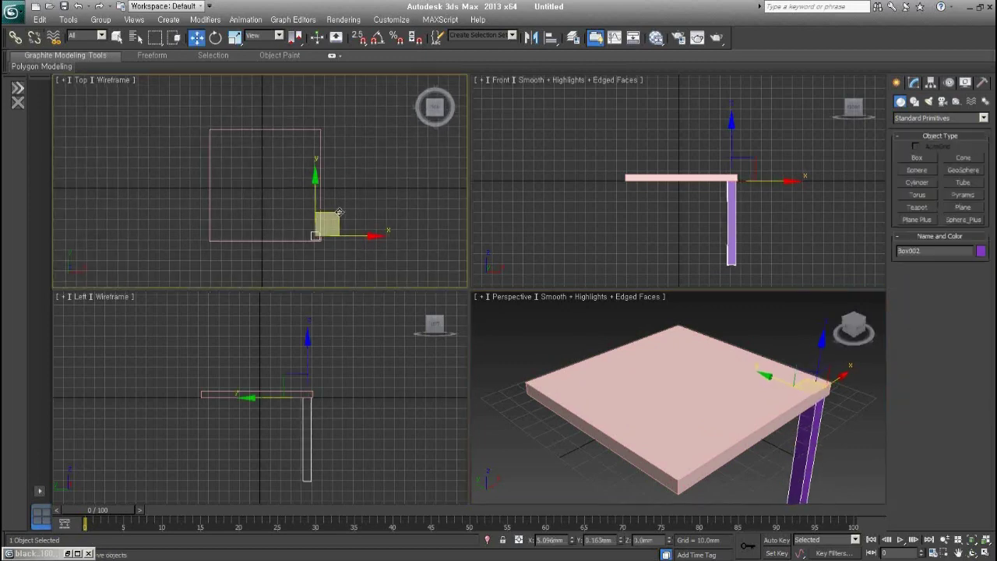
scroll(328, 209, up, 4)
middle_drag(327, 205, 328, 223)
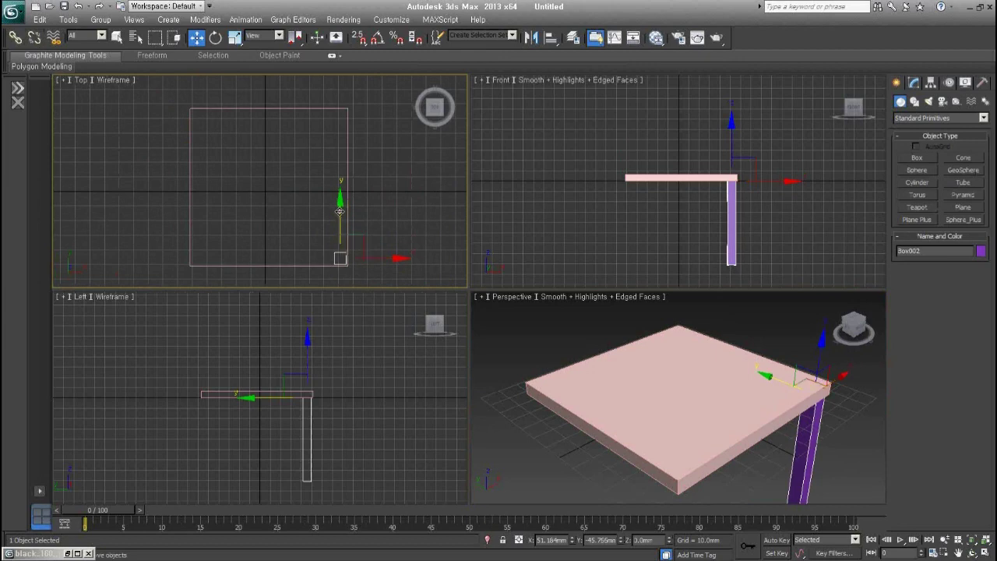
shift+drag(340, 216, 337, 74)
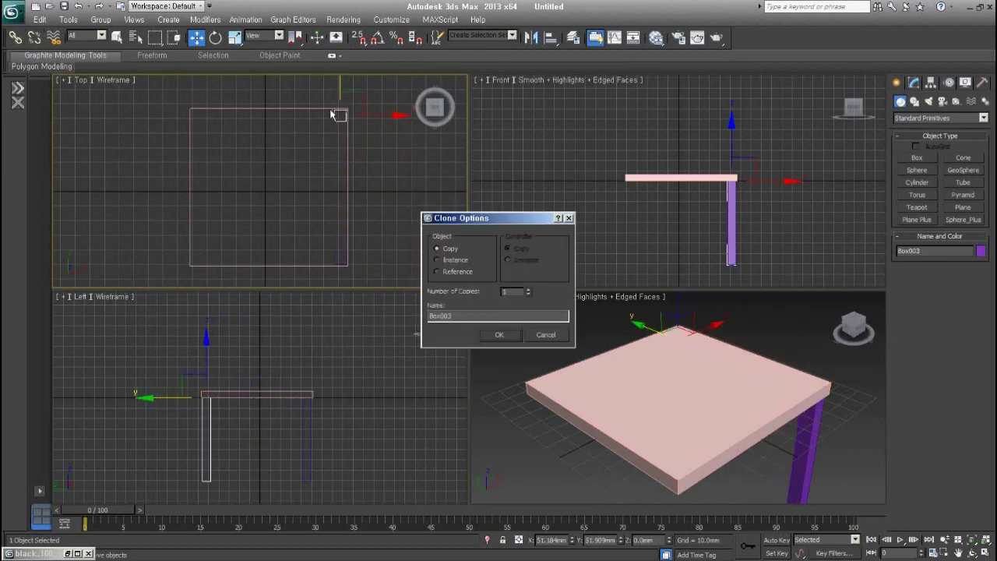
click(502, 335)
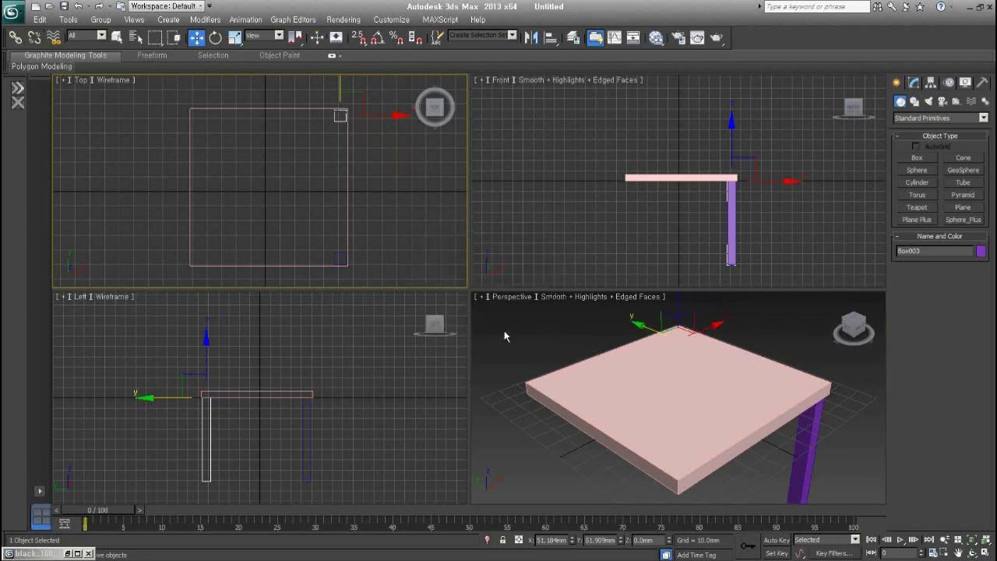
- Copy both legs along X to the opposite side so the table has four legs
drag(763, 216, 704, 276)
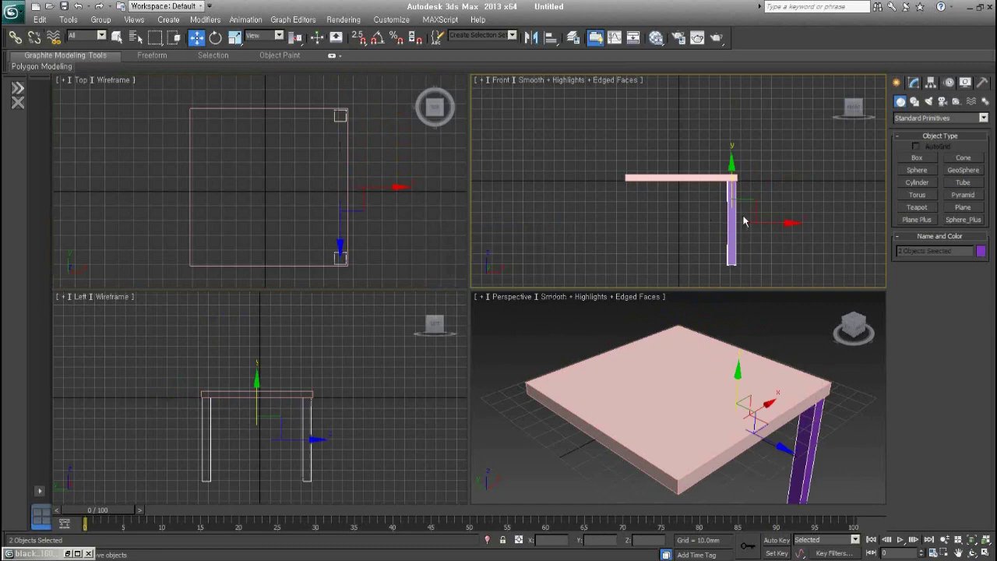
right_click(435, 188)
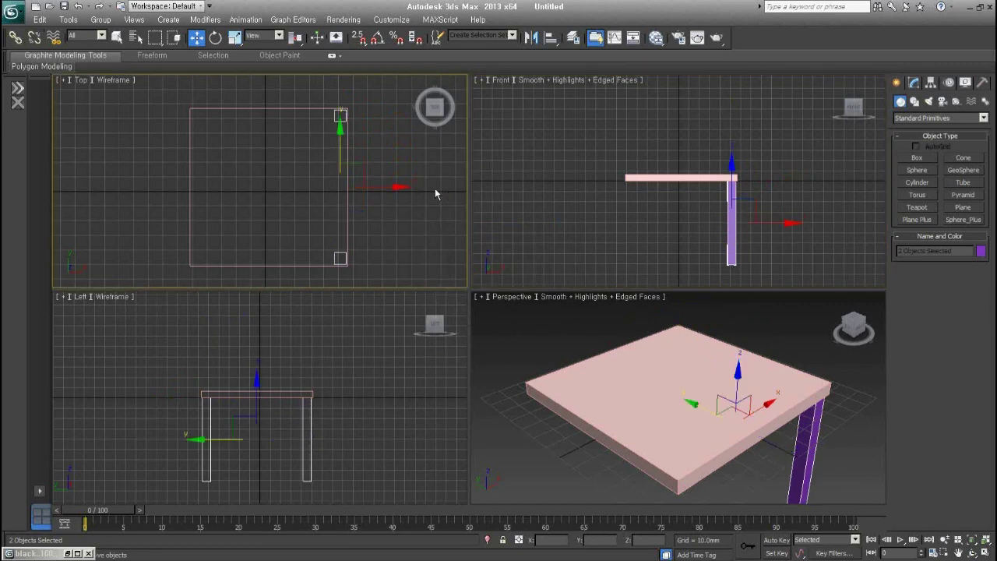
drag(393, 187, 255, 192)
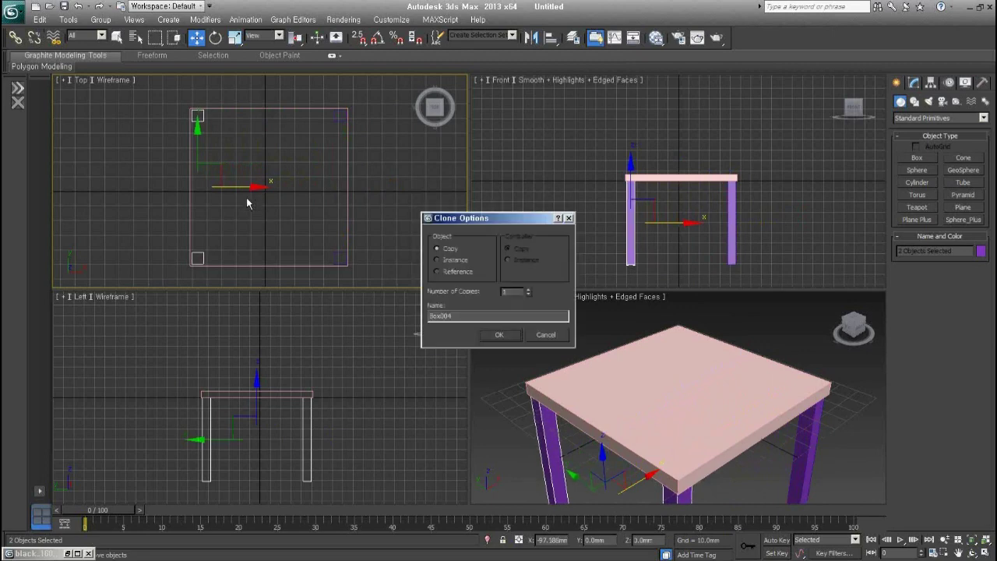
click(498, 338)
scroll(762, 422, down, 3)
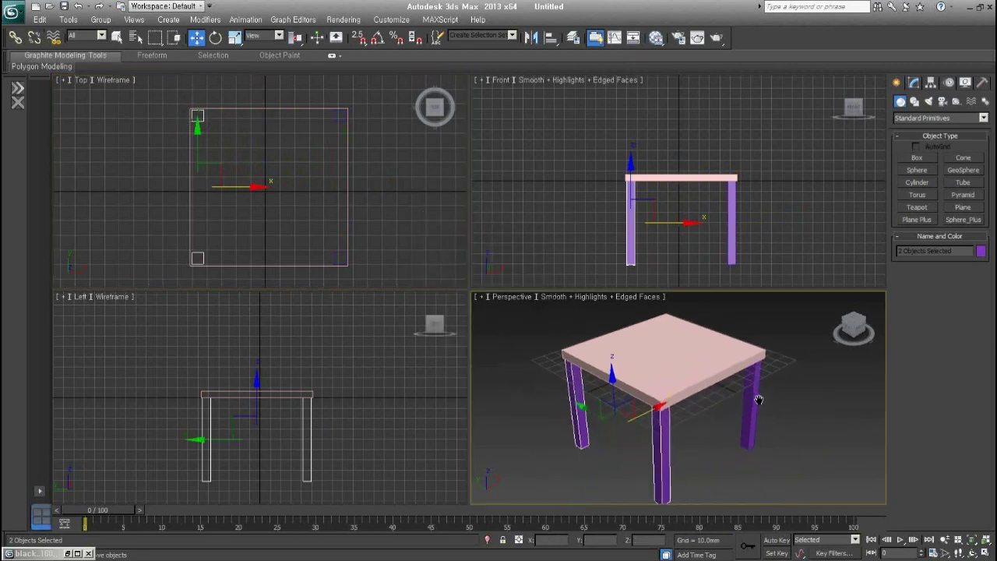
scroll(762, 422, down, 3)
alt+middle_drag(761, 421, 764, 423)
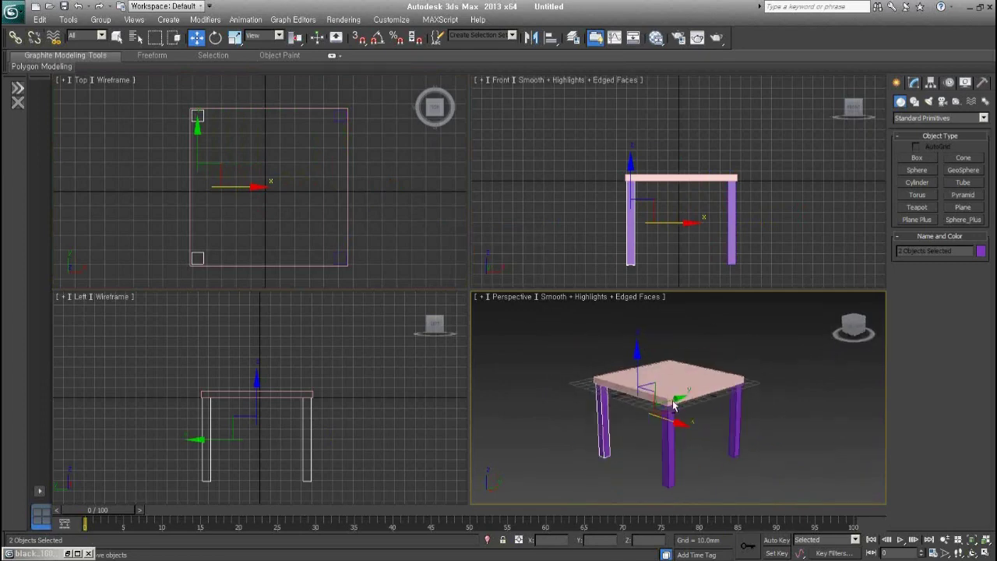
- Select all table parts, delete them, and zoom extents on the empty grid
click(763, 417)
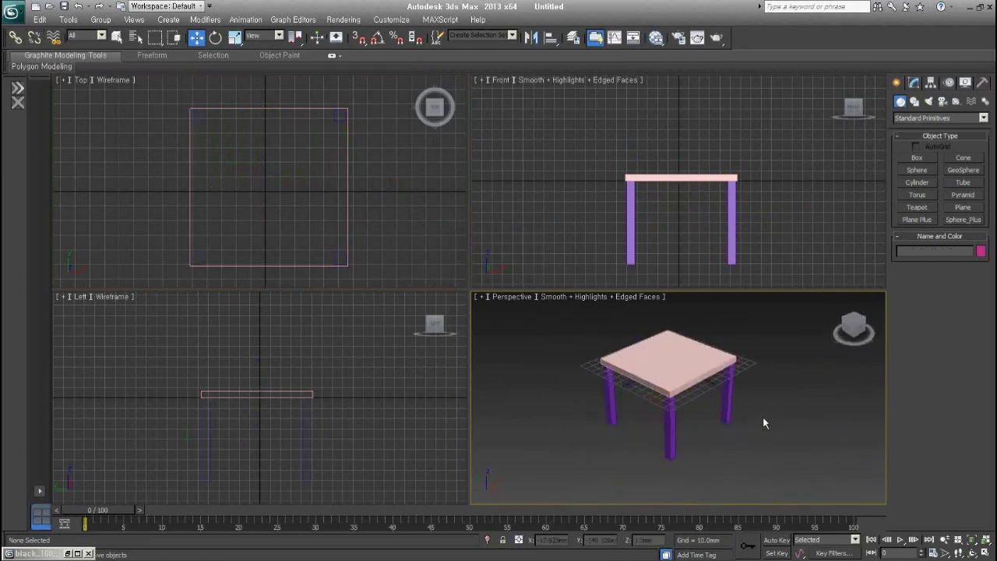
drag(763, 448, 581, 329)
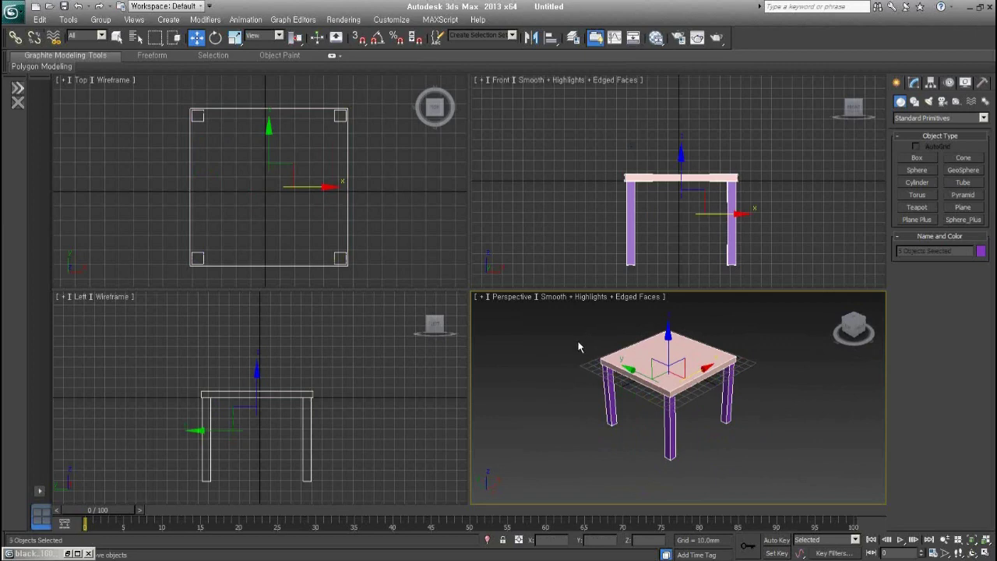
middle_drag(577, 340, 656, 374)
key(Delete)
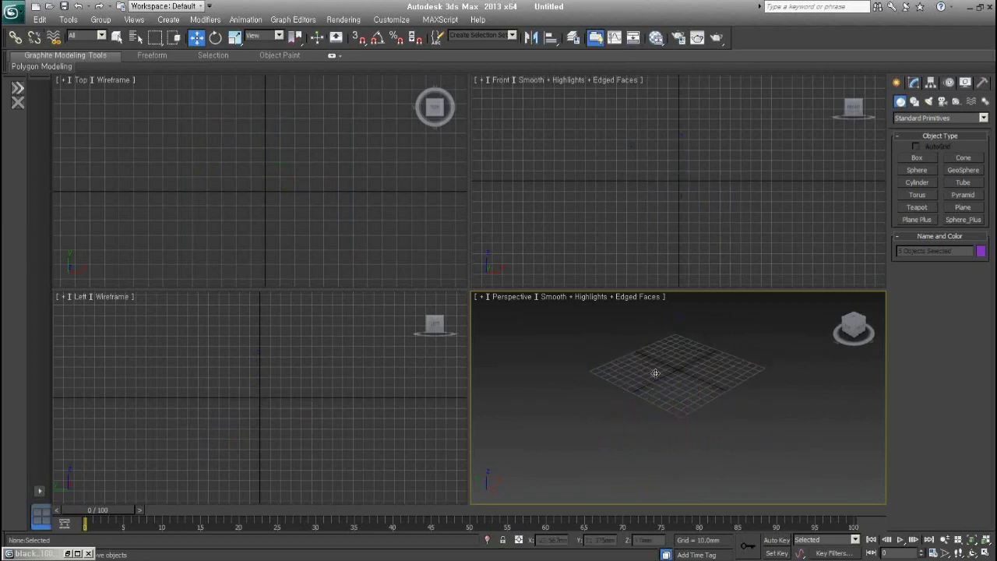
key(ctrl+shift+z)
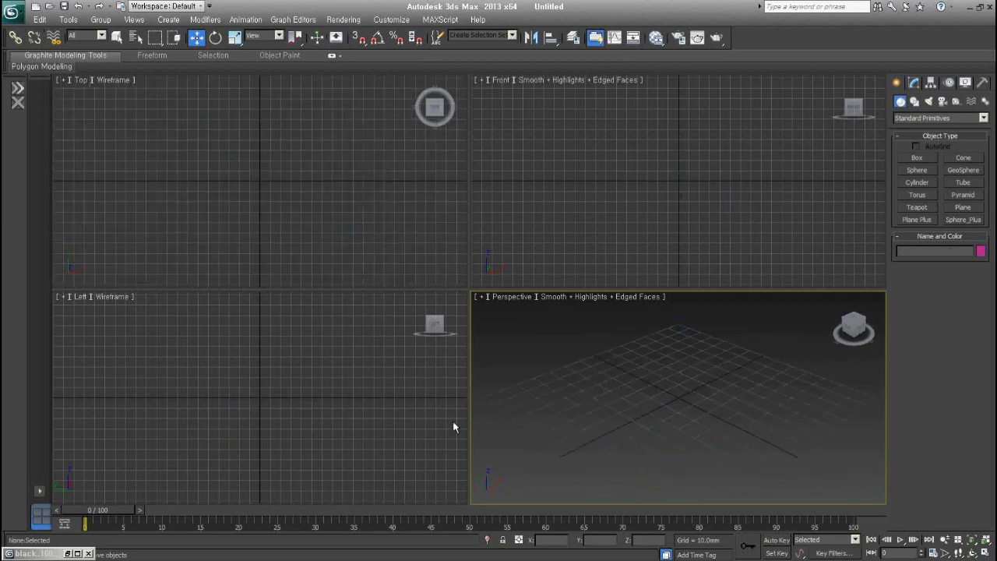
key(alt+Tab)
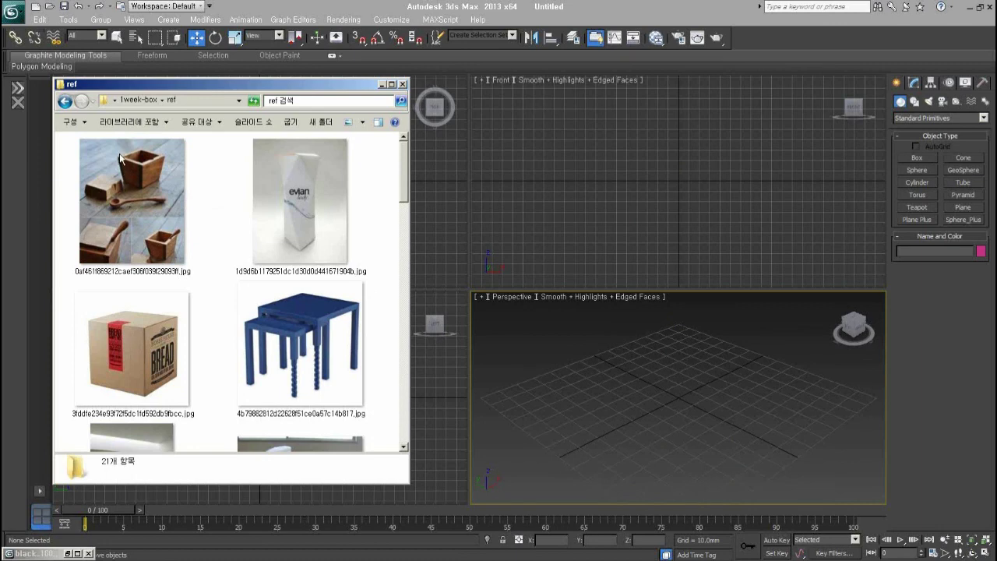
- Check the first reference photo, then draw an 83 × 101 mm box base in the Front view
click(166, 248)
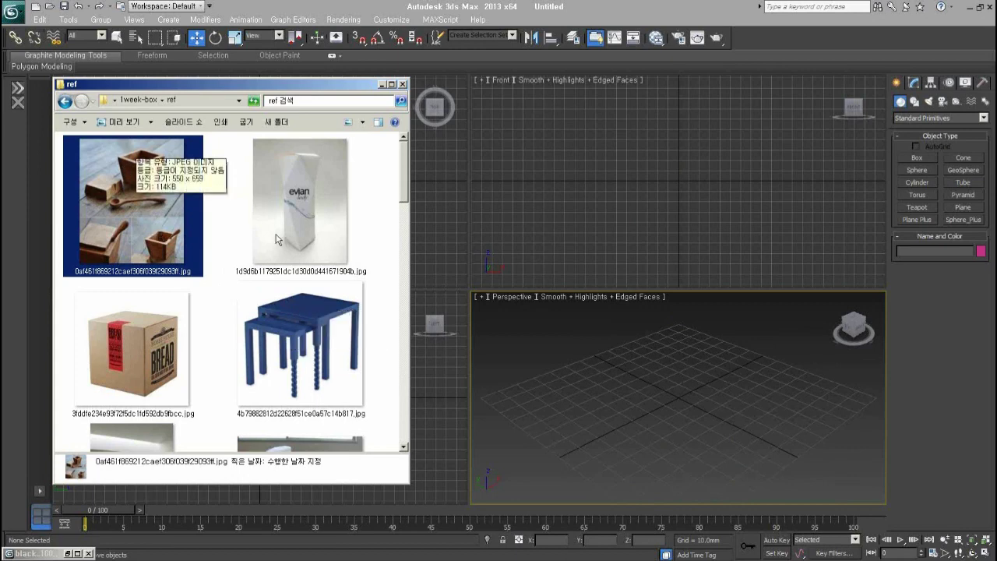
click(917, 157)
drag(615, 99, 720, 185)
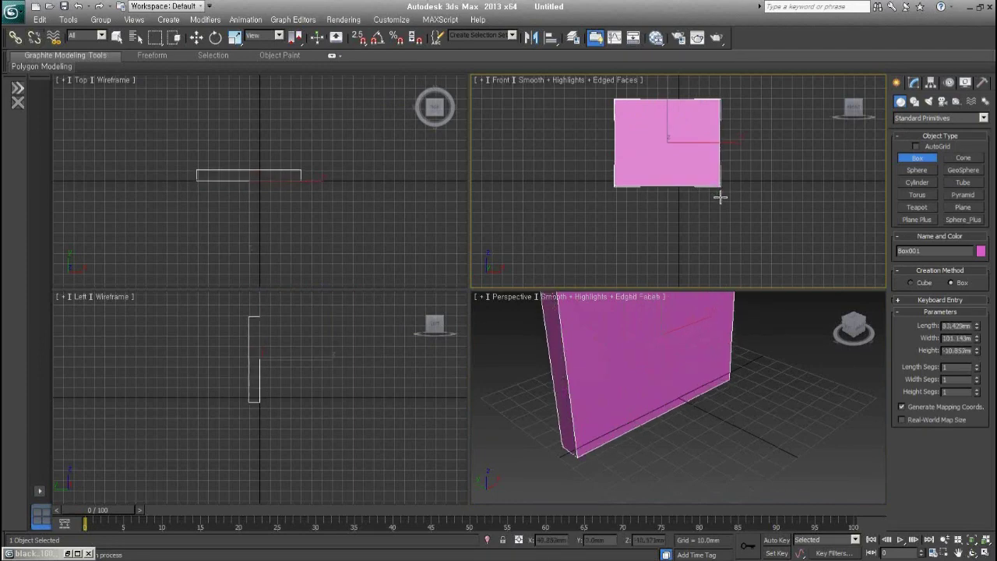
- Give Box001 a 12 mm thickness and clone it as Box002 parallel opposite, selecting both
click(720, 198)
click(679, 490)
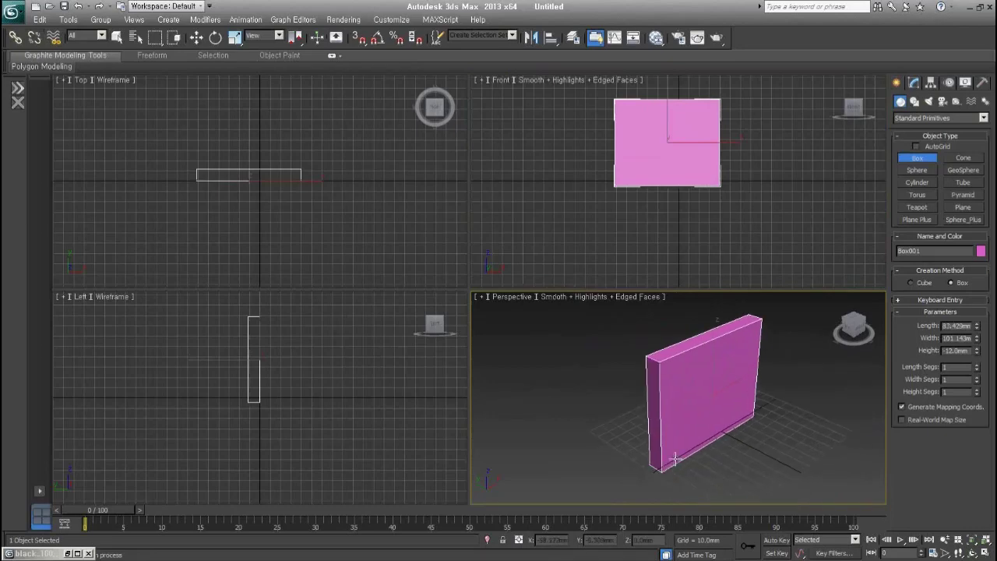
key(w)
middle_drag(696, 412, 637, 384)
shift+drag(637, 384, 744, 448)
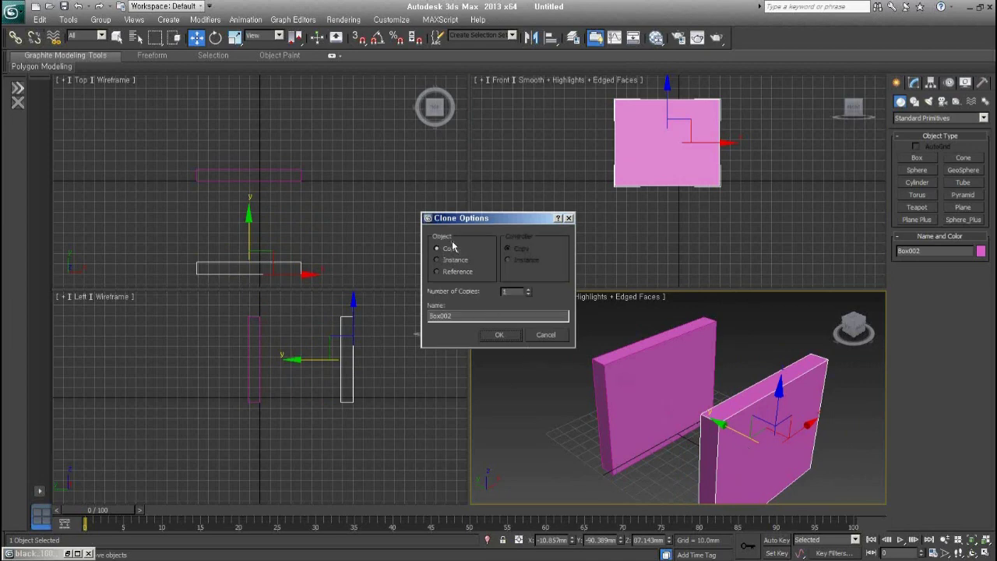
click(510, 337)
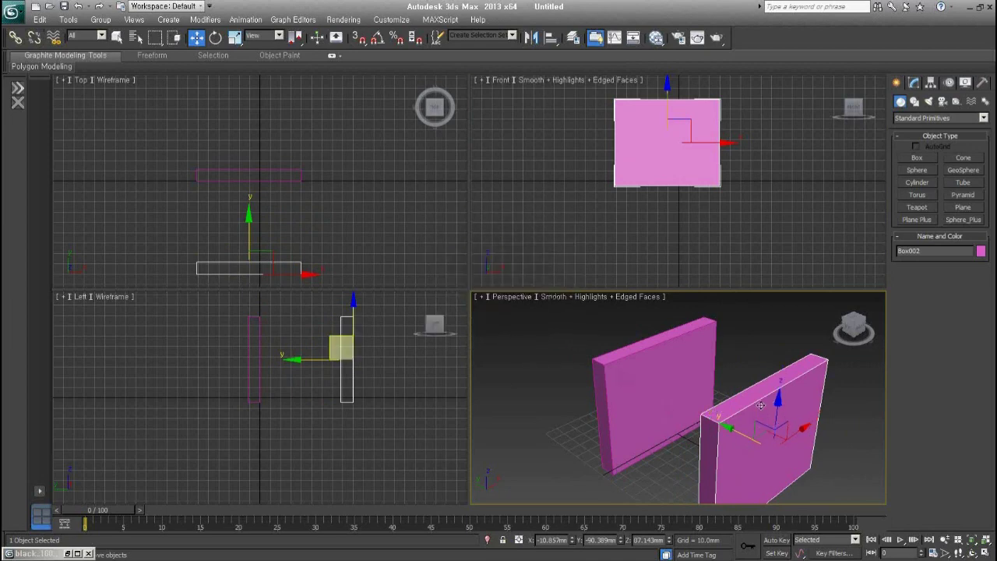
ctrl+click(658, 413)
right_click(694, 375)
- Shift-rotate both slabs -90° about Z as copies, closing the four-wall square frame
click(709, 383)
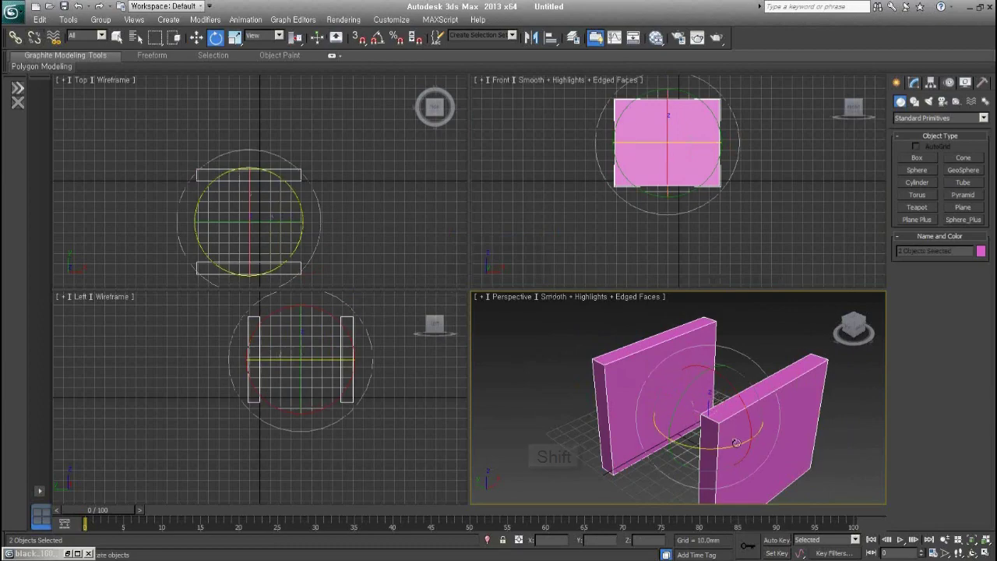
shift+drag(737, 442, 627, 449)
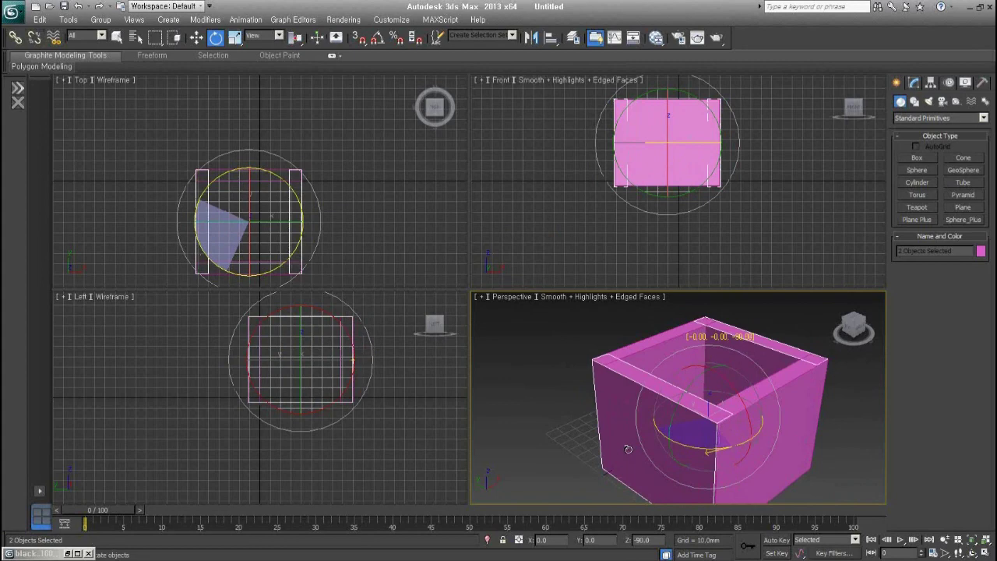
shift+drag(628, 449, 628, 449)
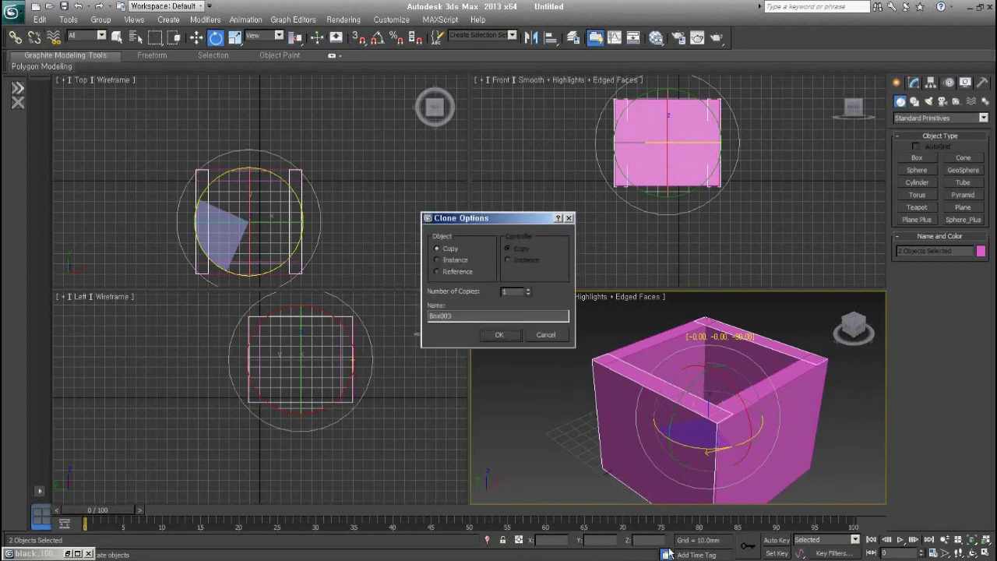
click(547, 333)
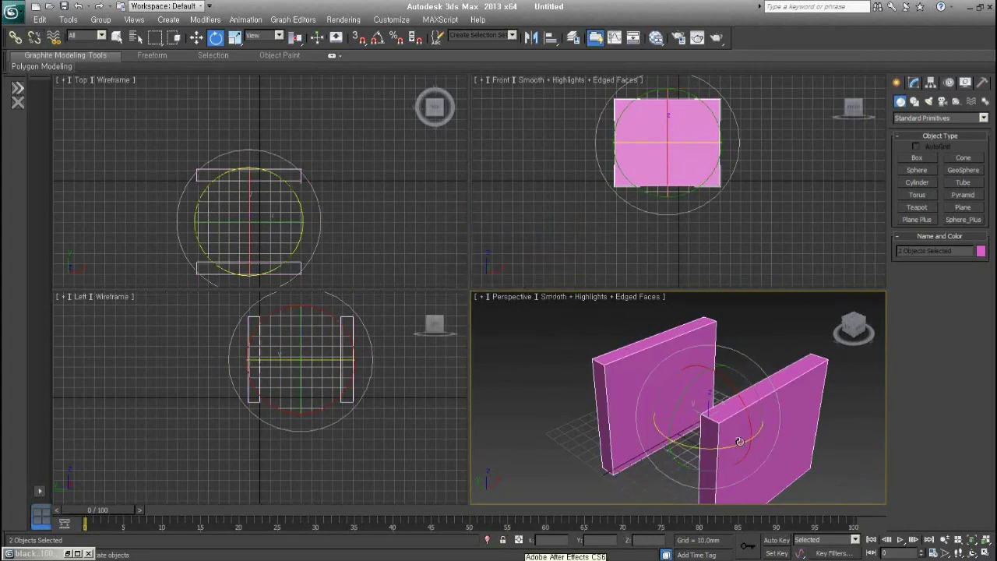
shift+drag(739, 442, 627, 447)
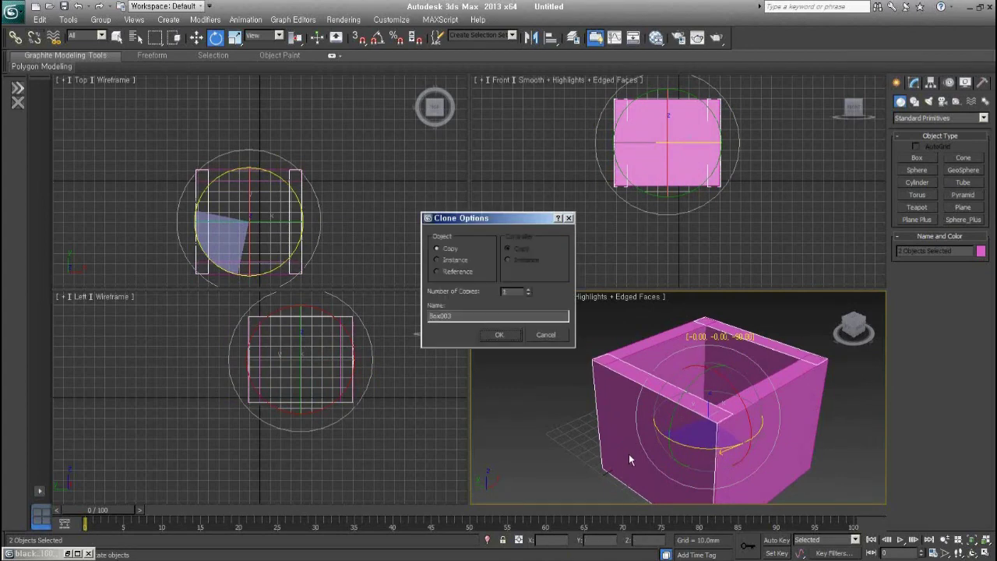
click(499, 334)
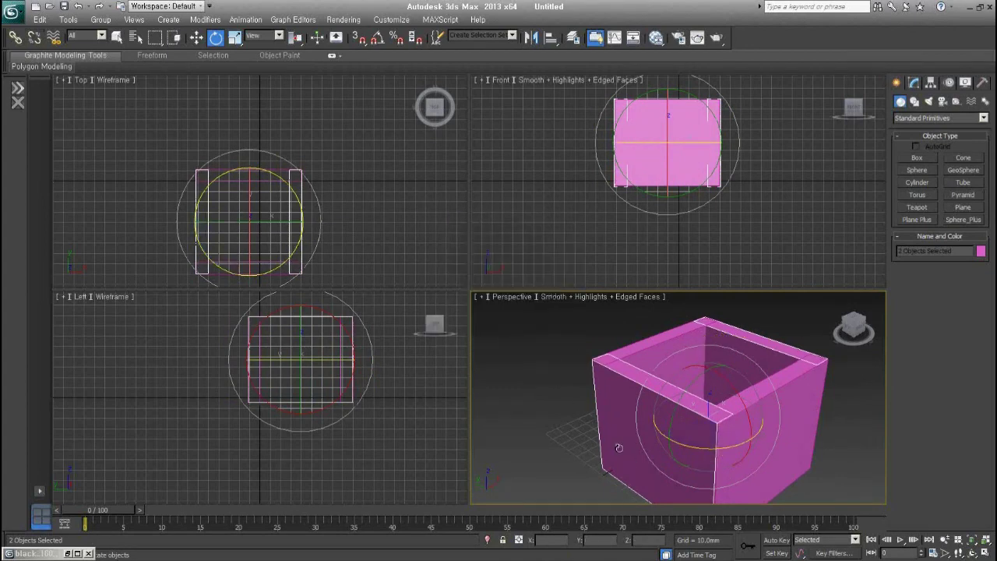
alt+middle_drag(770, 432, 750, 385)
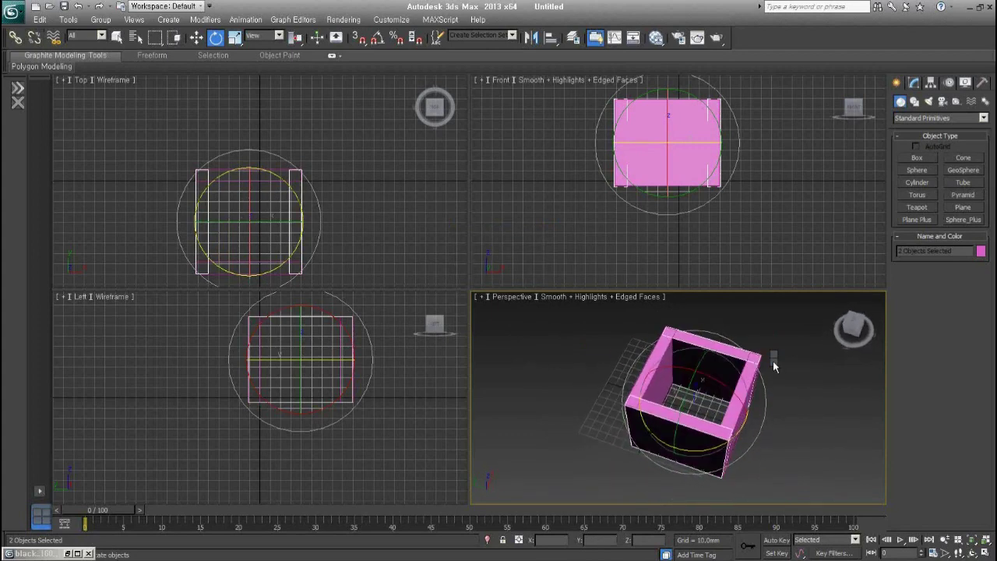
- Move one wall across to the opposite side of the box
right_click(774, 366)
click(795, 374)
click(747, 385)
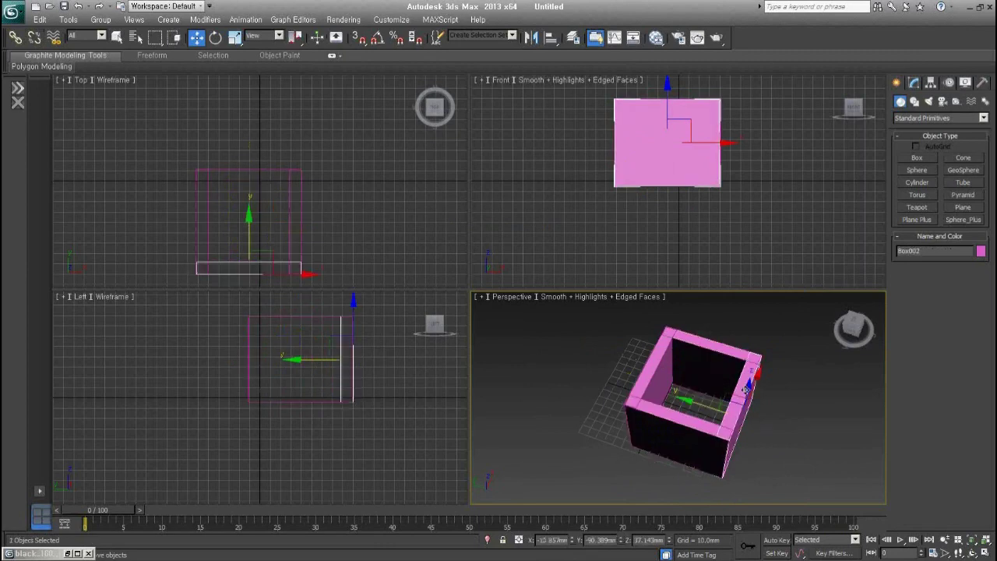
scroll(746, 385, up, 2)
scroll(717, 403, up, 2)
scroll(723, 357, up, 1)
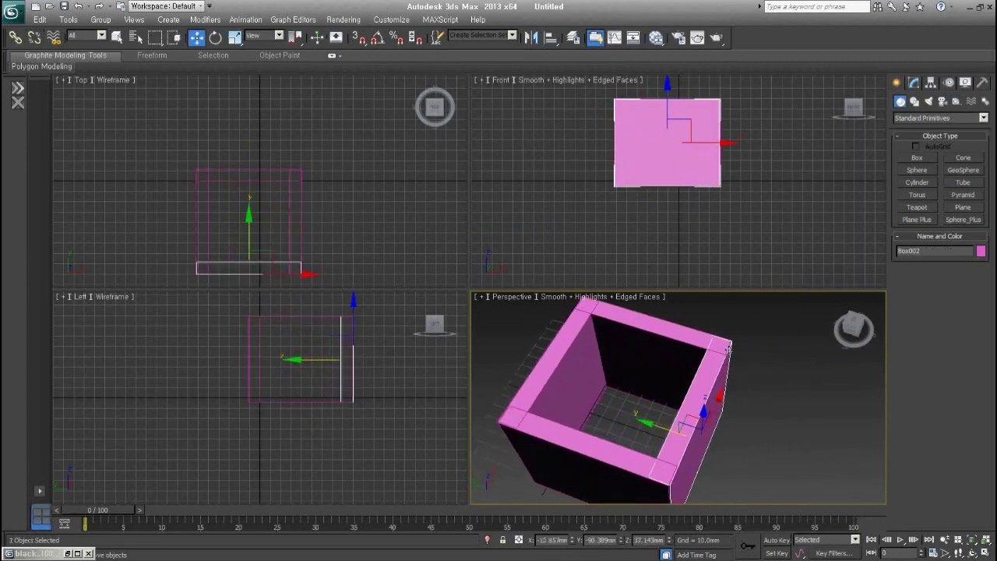
drag(663, 425, 677, 430)
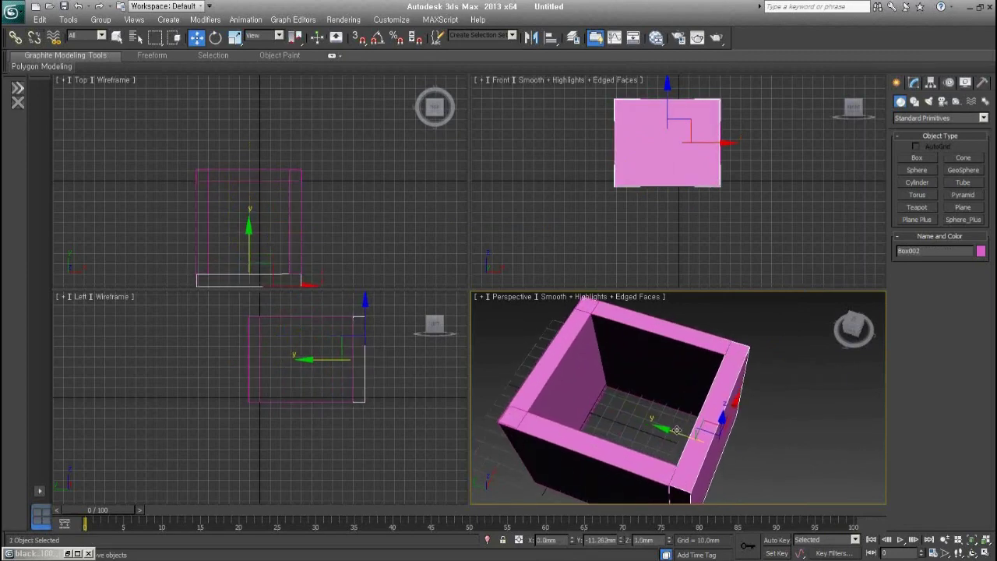
alt+middle_drag(671, 460, 703, 442)
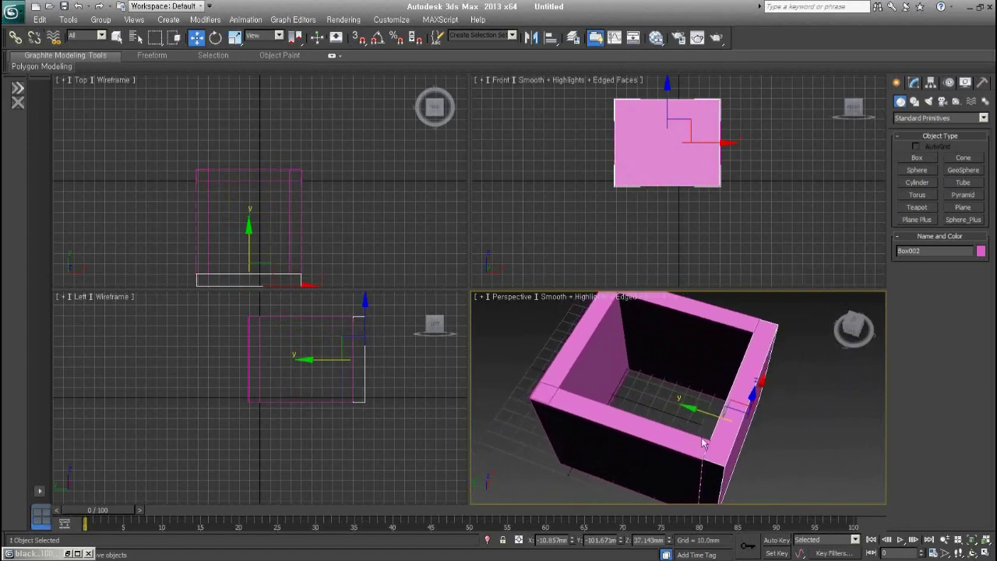
drag(701, 444, 563, 355)
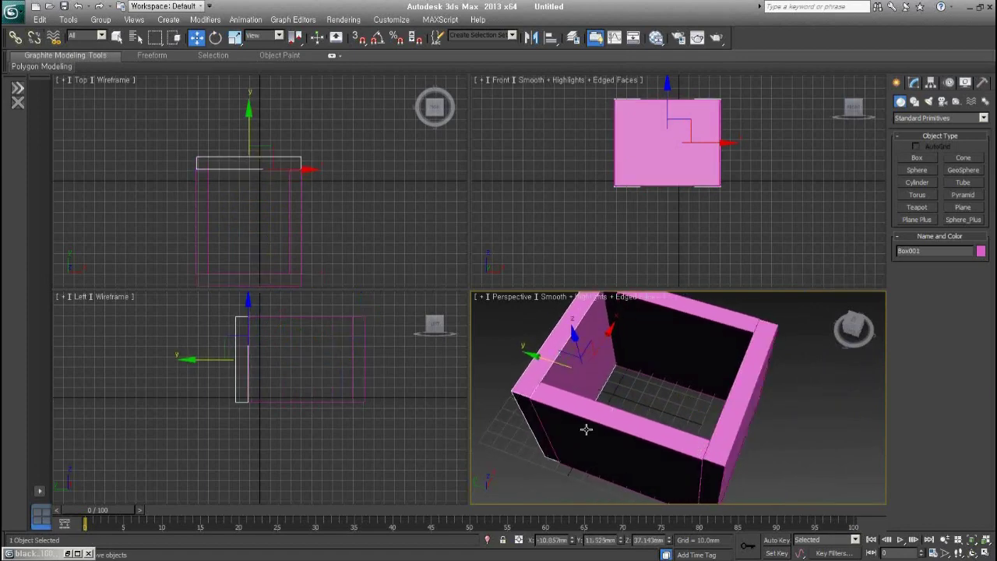
- Frame the whole pink box, select all four walls, and switch to the ref folder
key(shift+z)
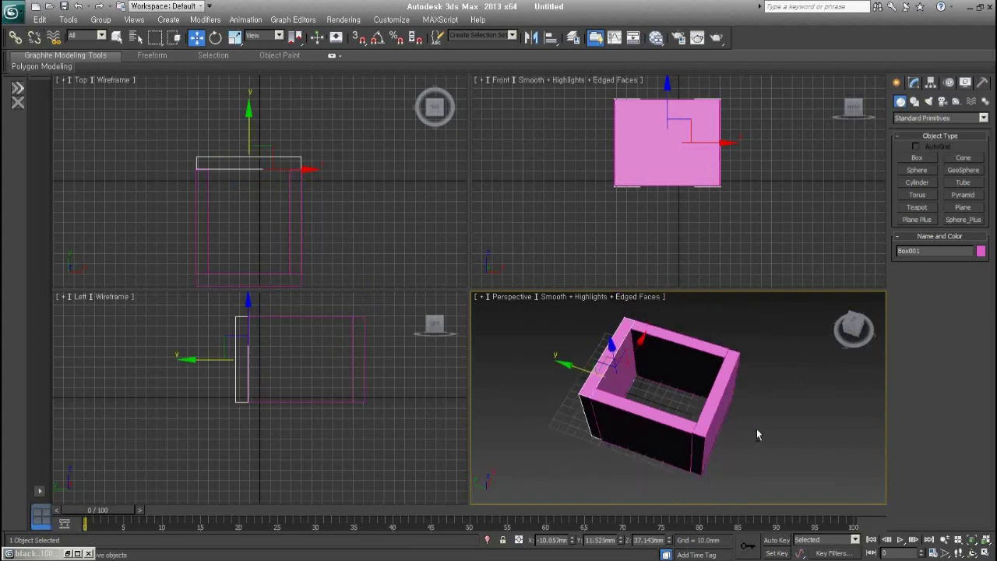
key(shift+z)
click(769, 427)
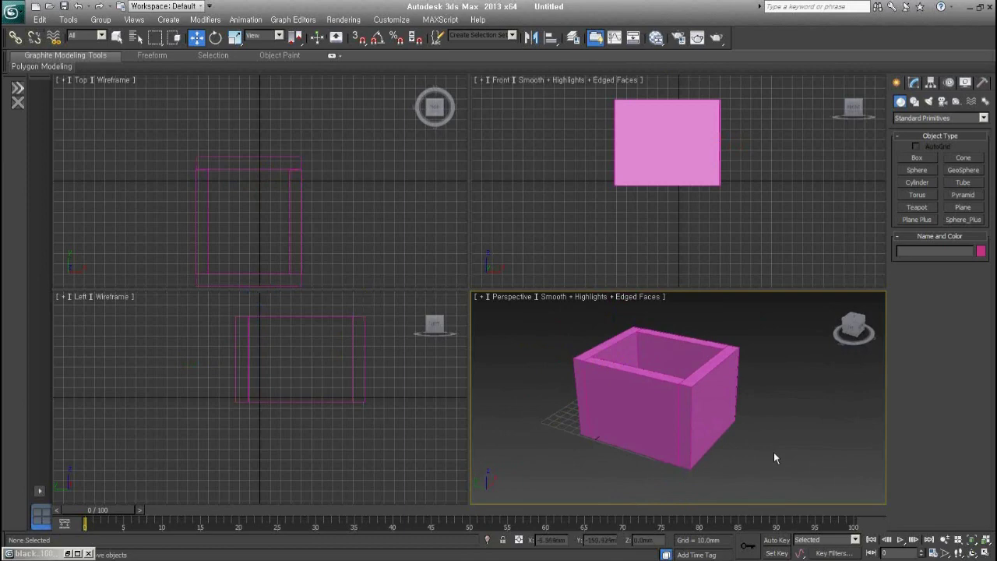
drag(812, 468, 582, 360)
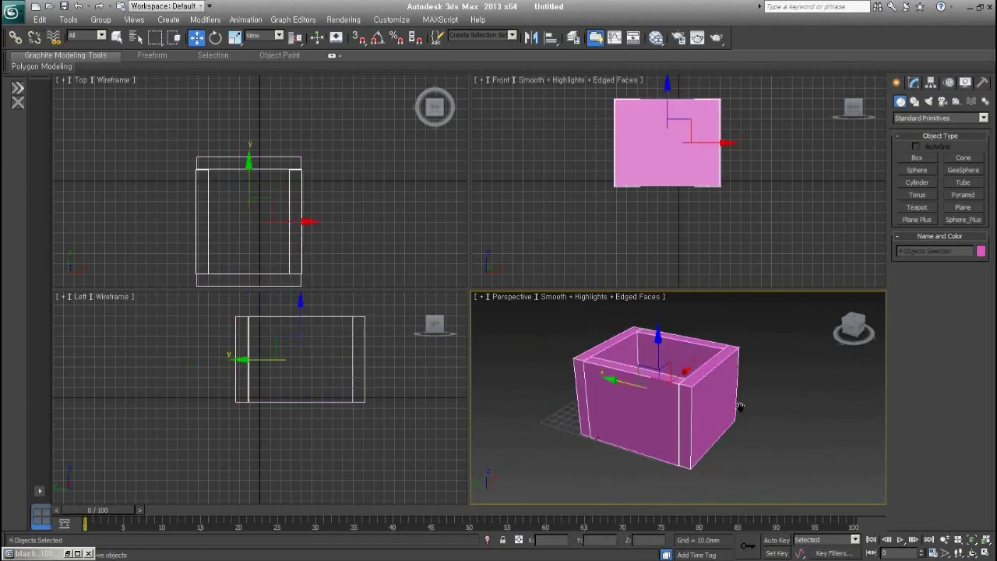
middle_drag(734, 413, 756, 413)
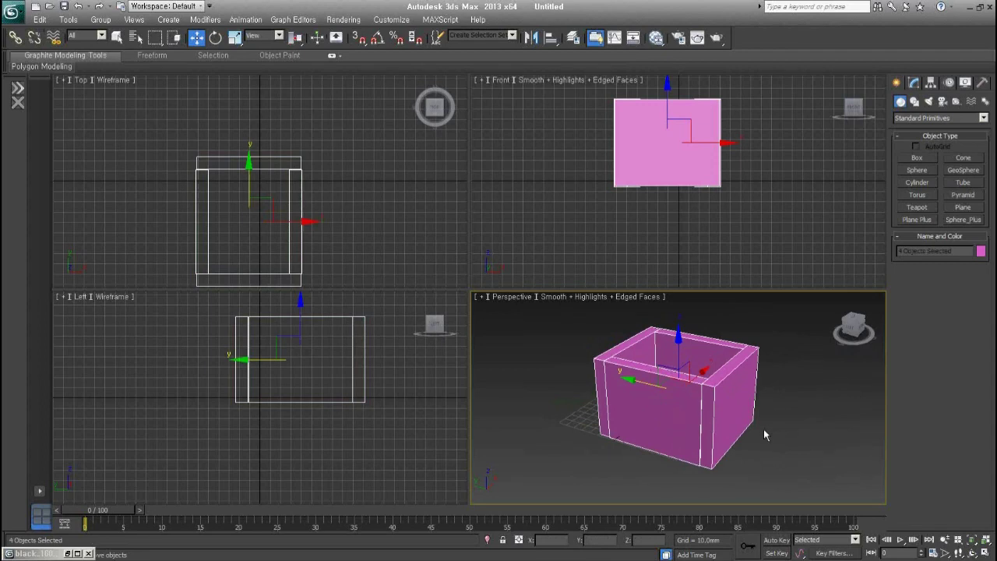
middle_drag(764, 434, 773, 471)
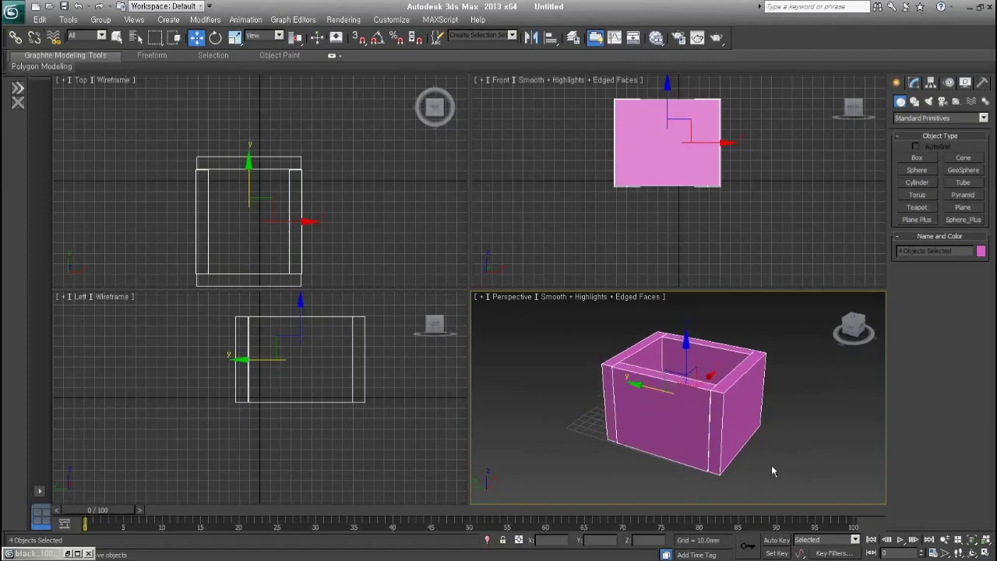
key(alt+Tab)
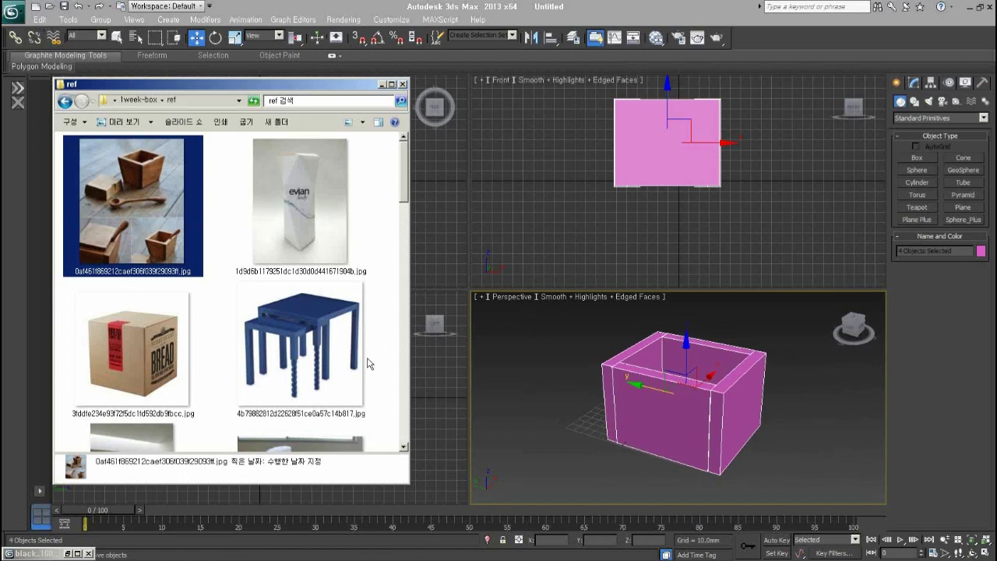
- Preview the blue table, bread box, wooden block, stairs and gift box reference photos
click(346, 346)
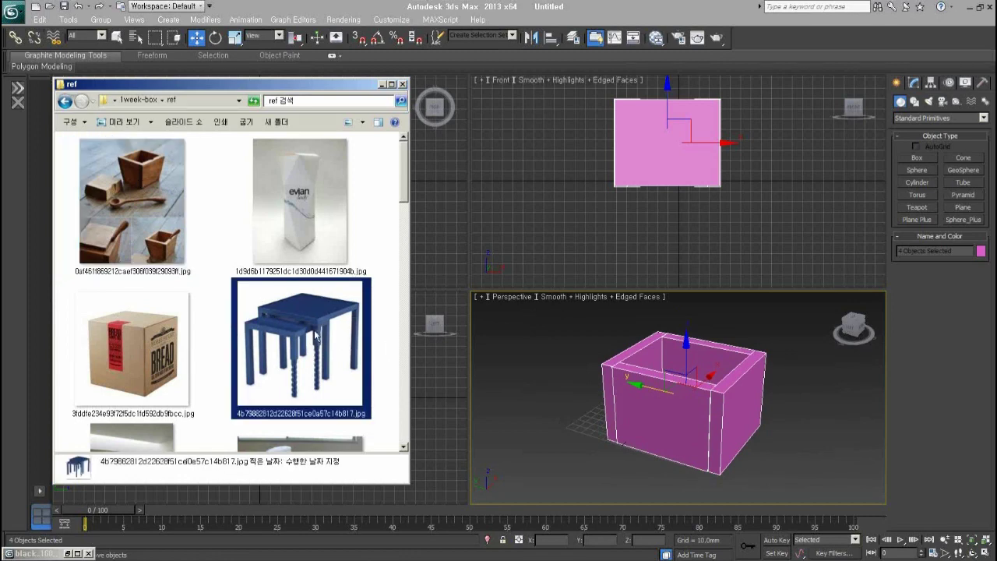
click(122, 357)
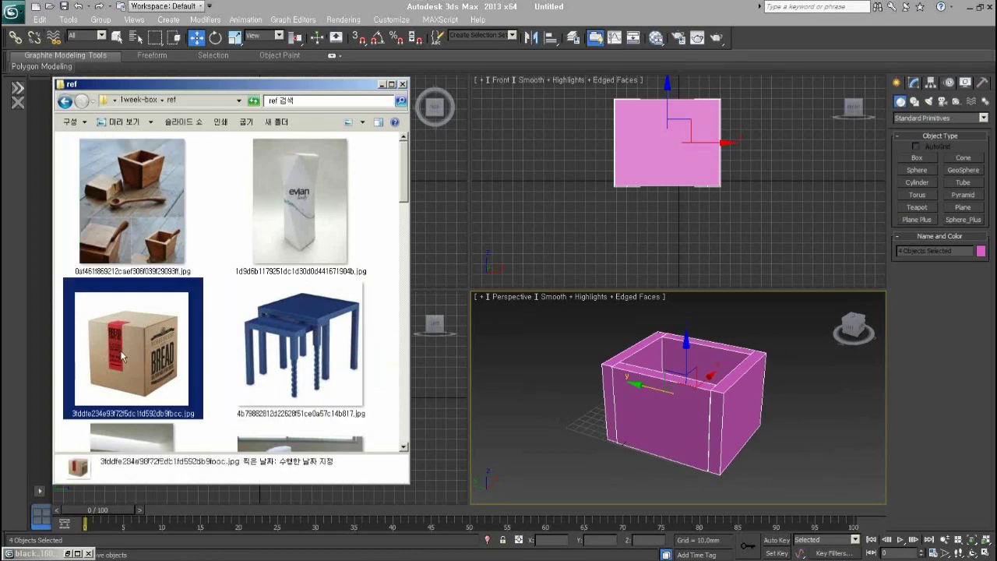
scroll(123, 363, down, 3)
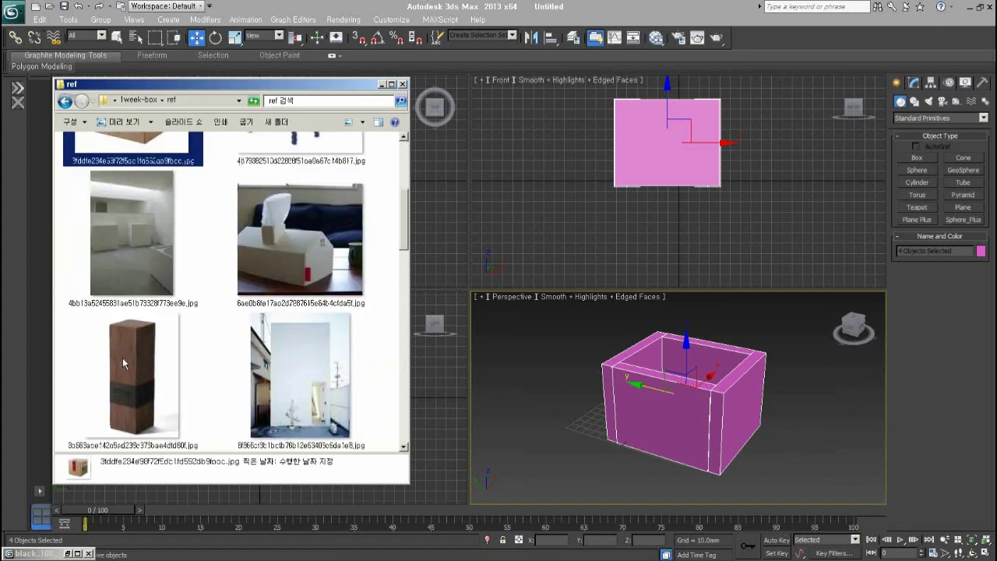
click(164, 405)
scroll(215, 425, down, 3)
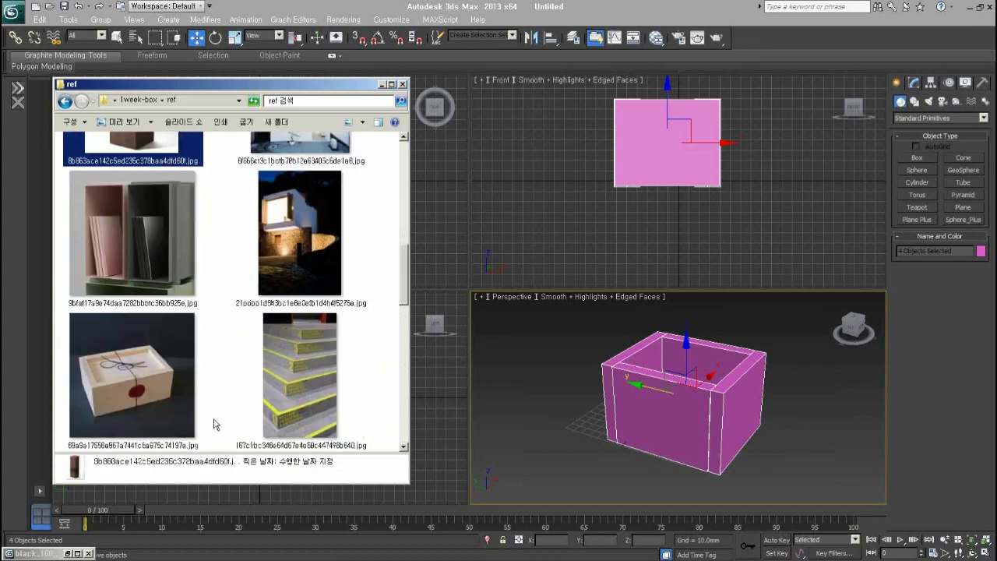
click(347, 409)
scroll(347, 409, down, 3)
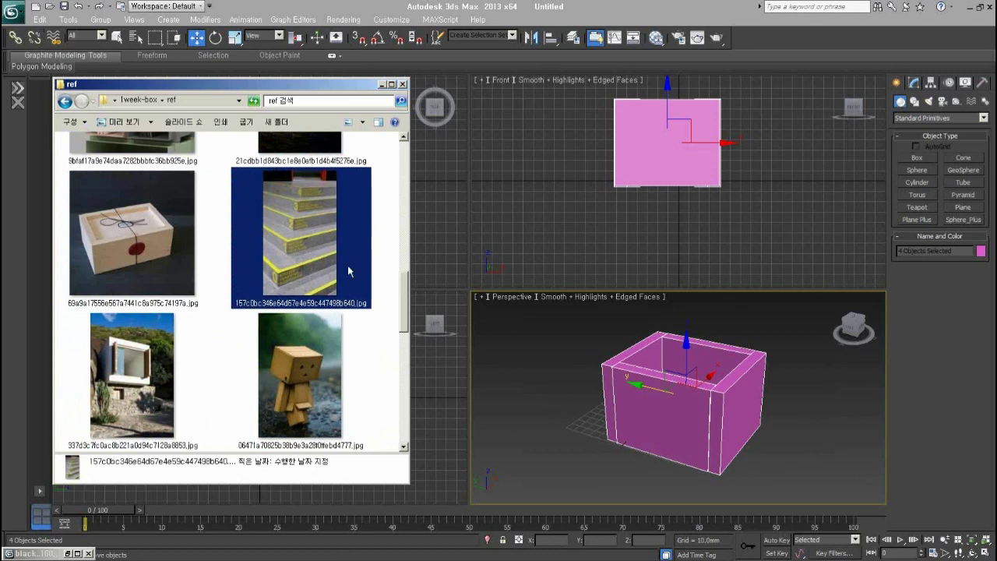
click(134, 263)
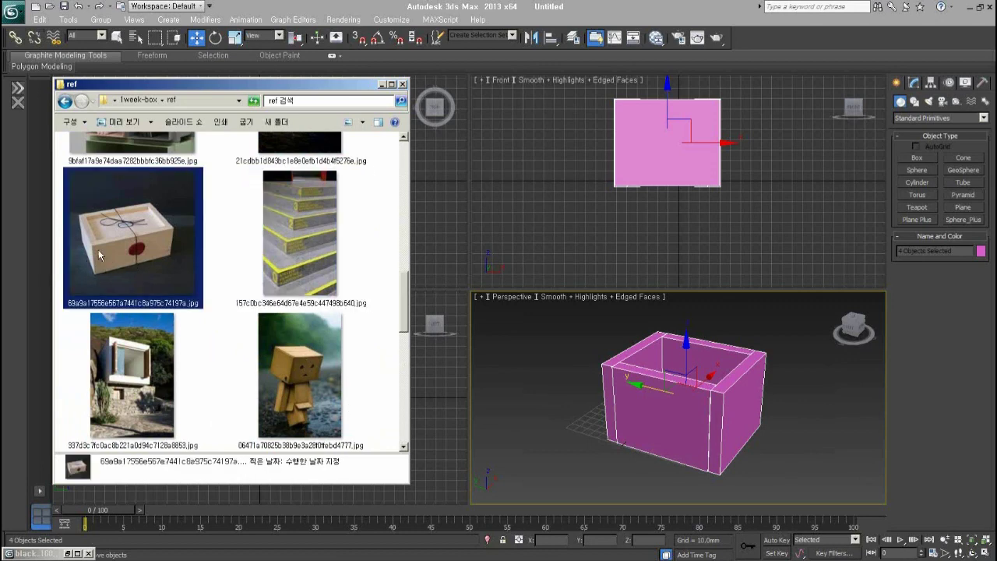
- Pick the house-shaped tissue box photo, then delete all four boxes from the scene
scroll(275, 165, up, 3)
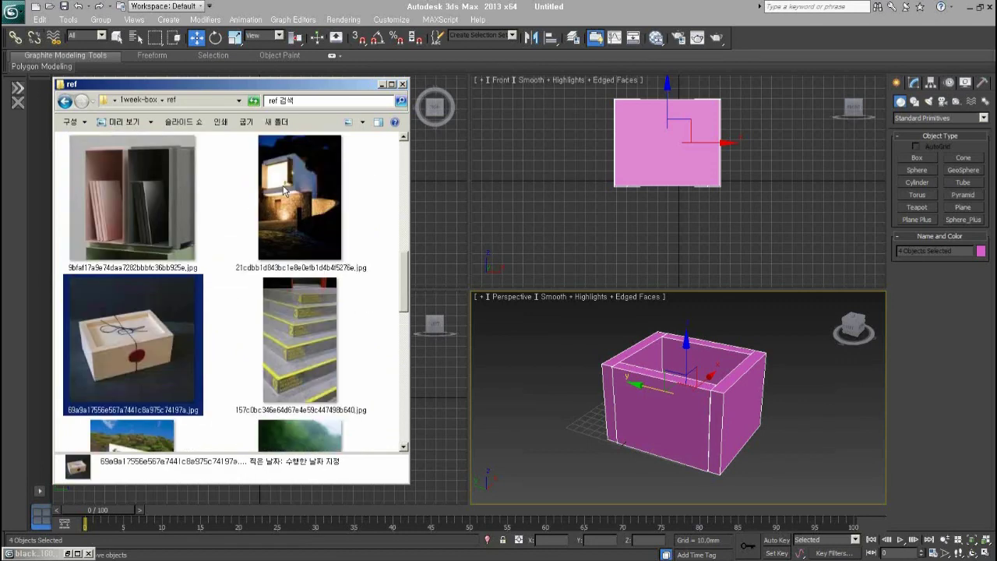
click(359, 263)
scroll(352, 281, up, 3)
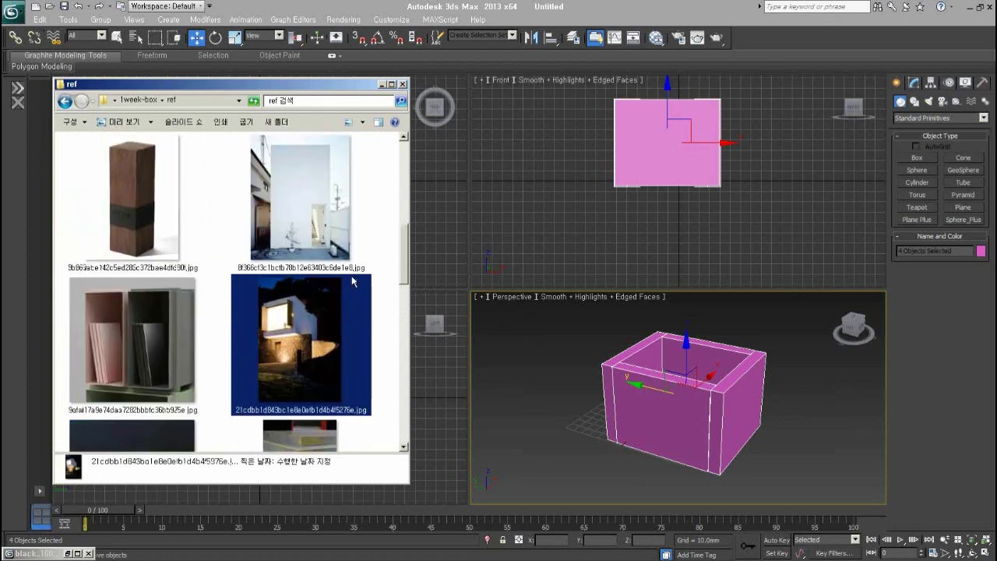
click(314, 253)
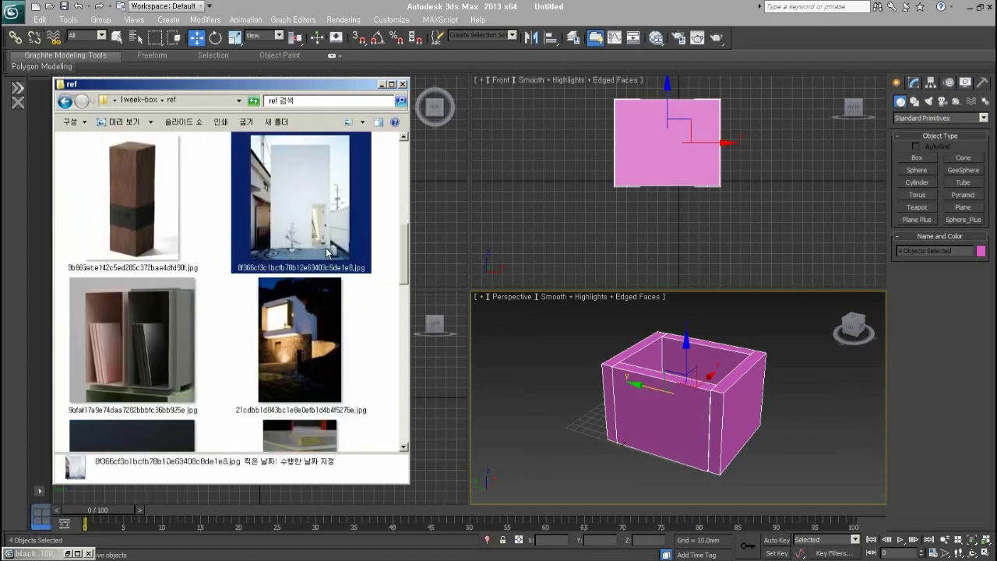
scroll(409, 238, up, 3)
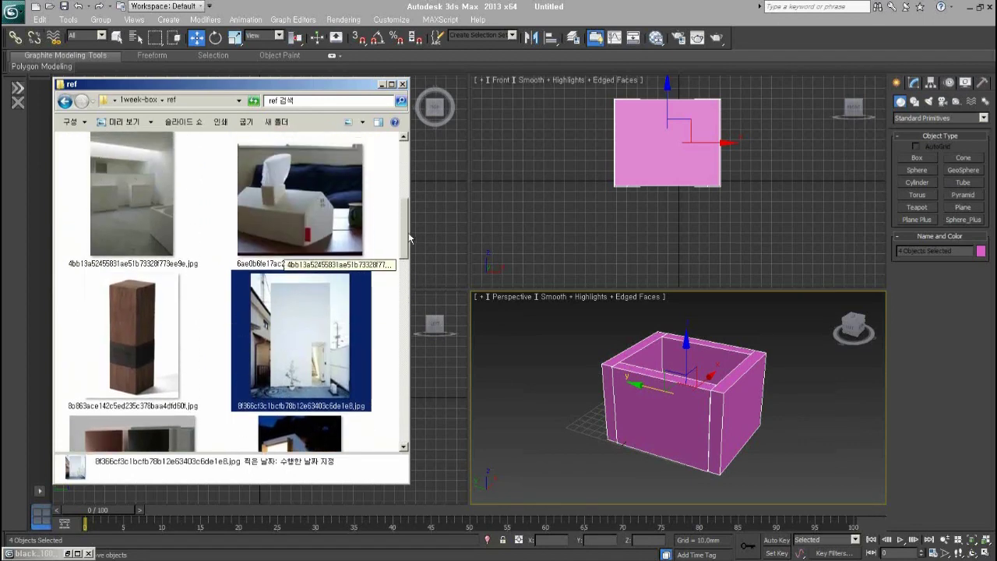
scroll(409, 237, up, 3)
click(332, 374)
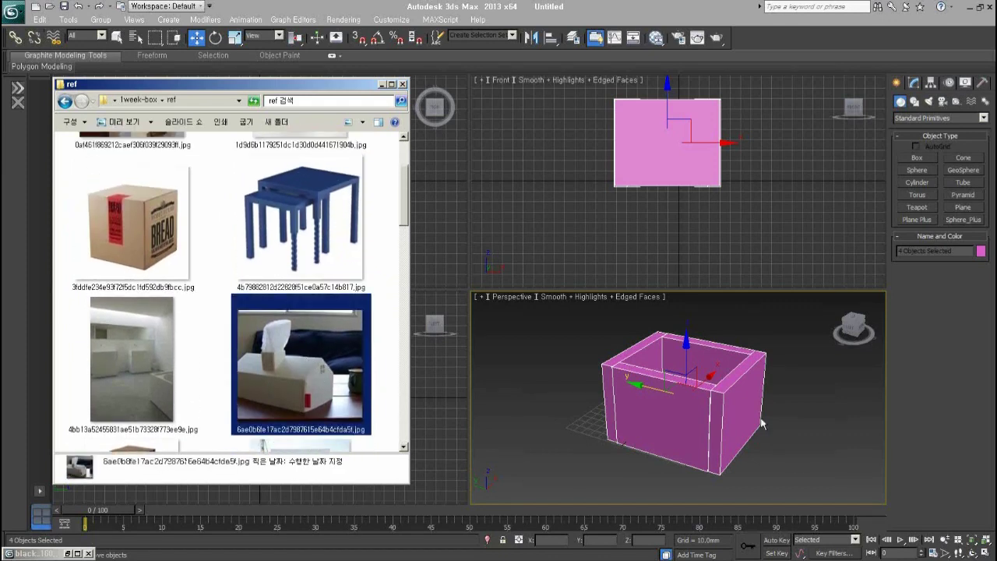
drag(793, 464, 571, 341)
key(Delete)
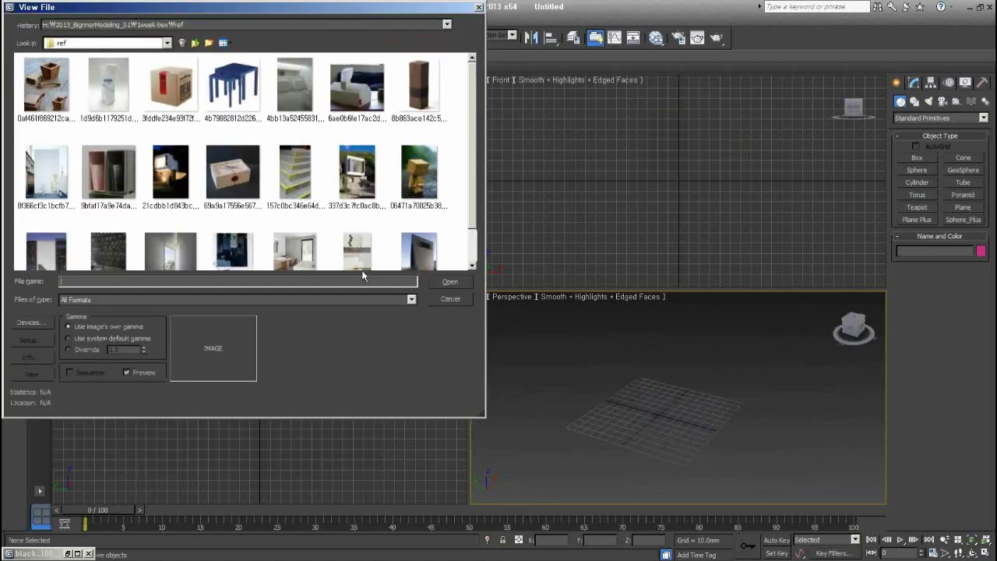
- Open the tissue-box photo in the image viewer, resized and moved beside the viewports
scroll(359, 205, down, 1)
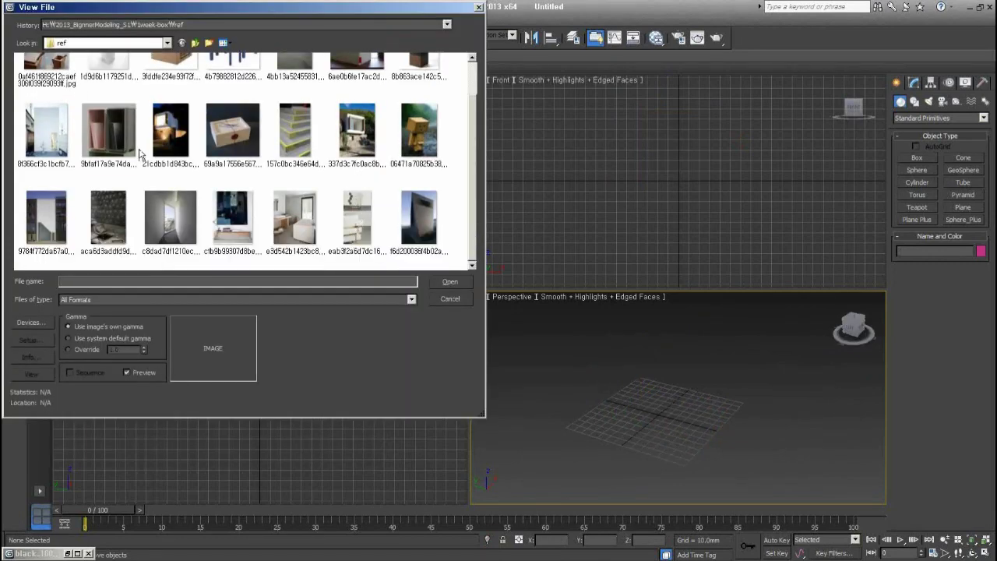
scroll(143, 159, up, 1)
double_click(343, 105)
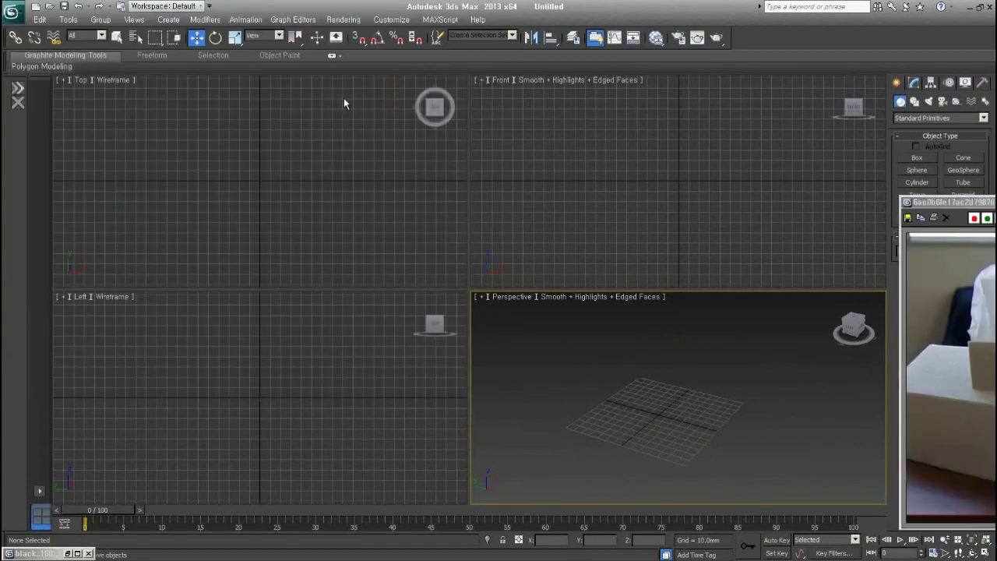
drag(57, 80, 56, 78)
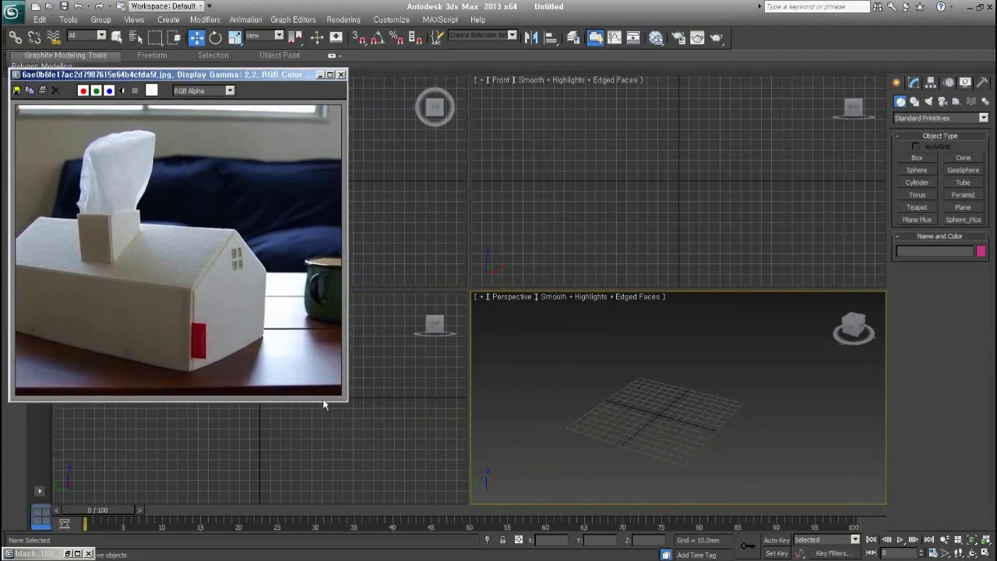
drag(350, 402, 293, 370)
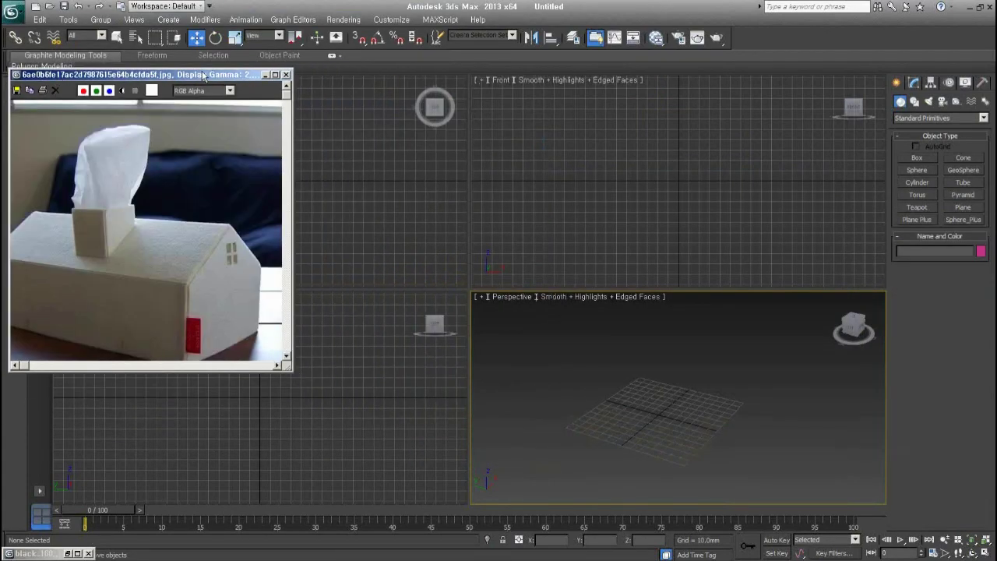
drag(204, 76, 239, 69)
- Choose Box in the Create panel's Standard Primitives
scroll(243, 188, down, 2)
scroll(245, 193, up, 3)
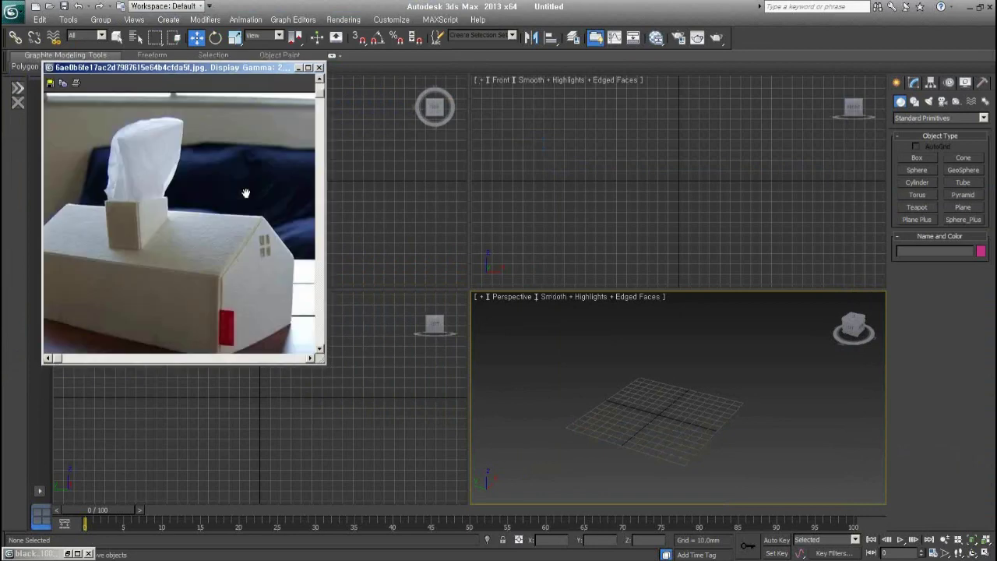
scroll(245, 193, down, 3)
click(924, 160)
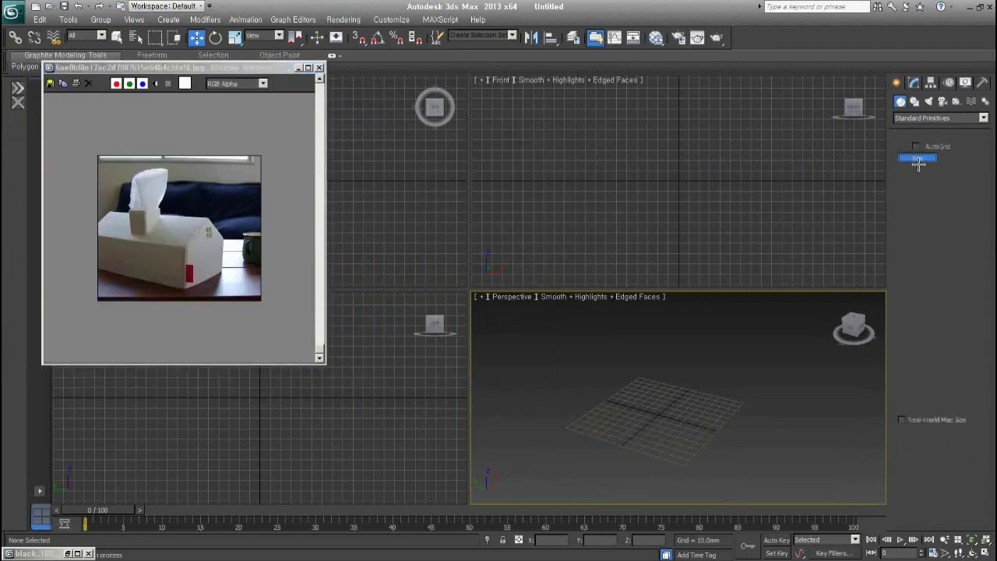
right_click(187, 276)
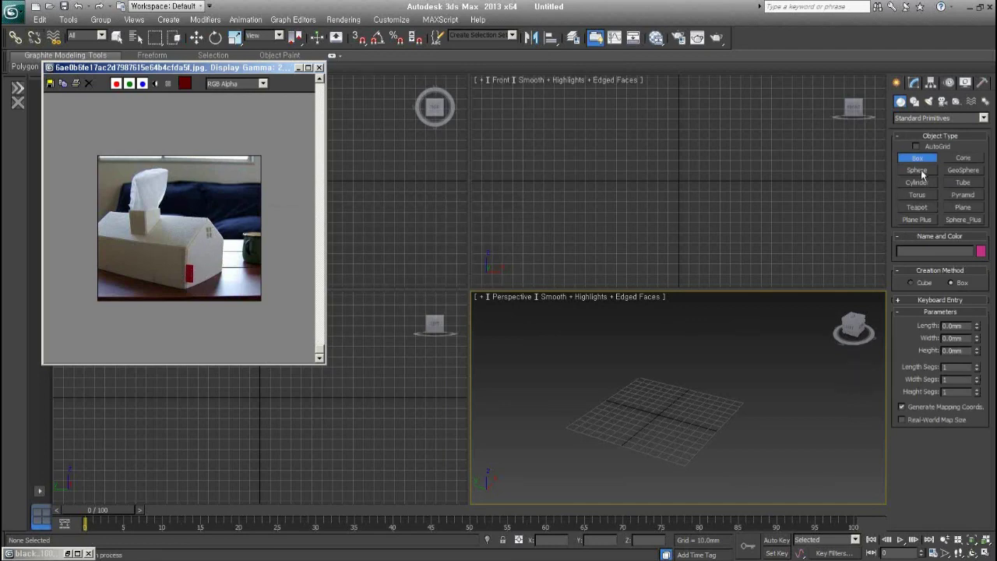
- Create Box001, about 226 × 82 × 42 mm, with Width Segs set to 2
drag(598, 375, 731, 441)
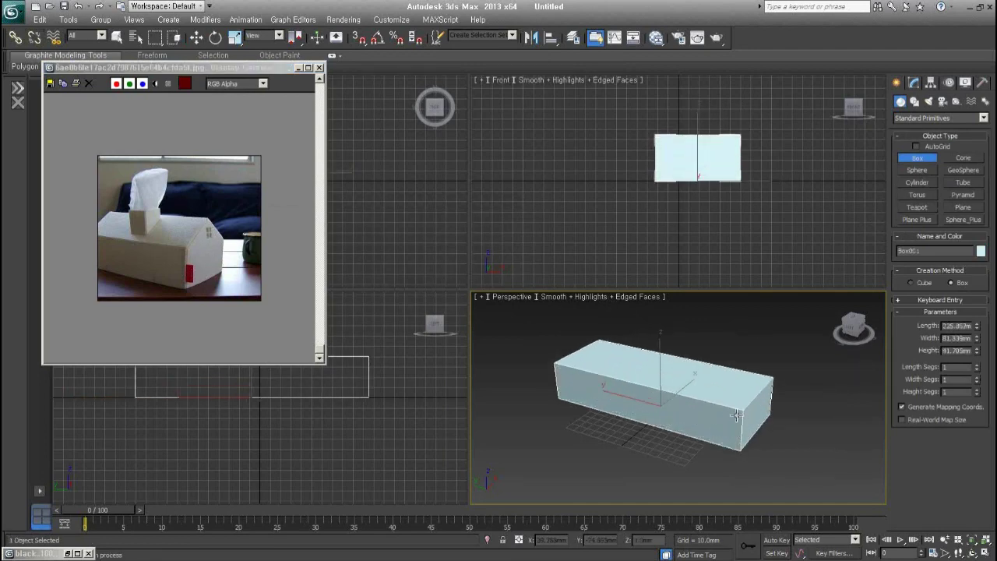
click(736, 418)
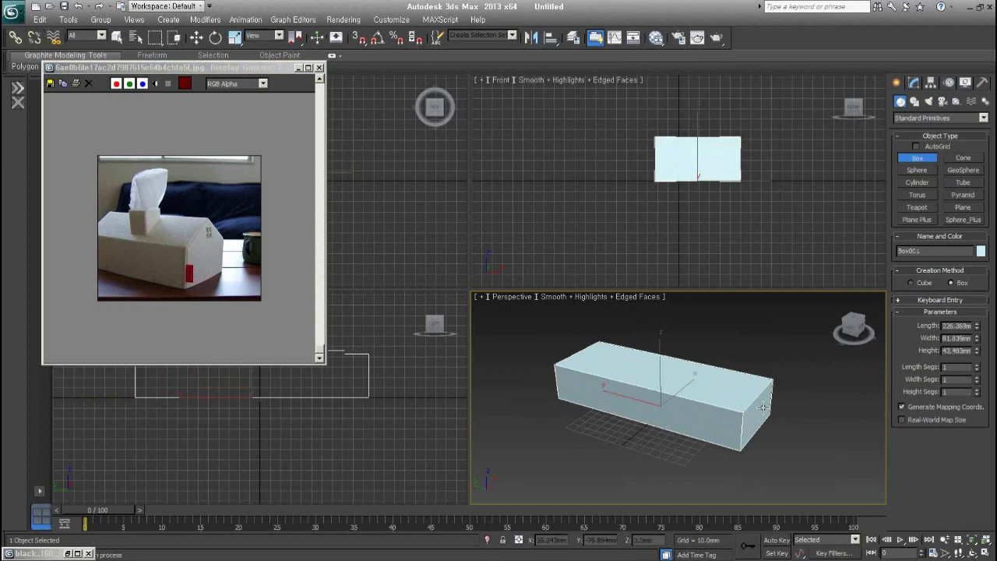
click(977, 365)
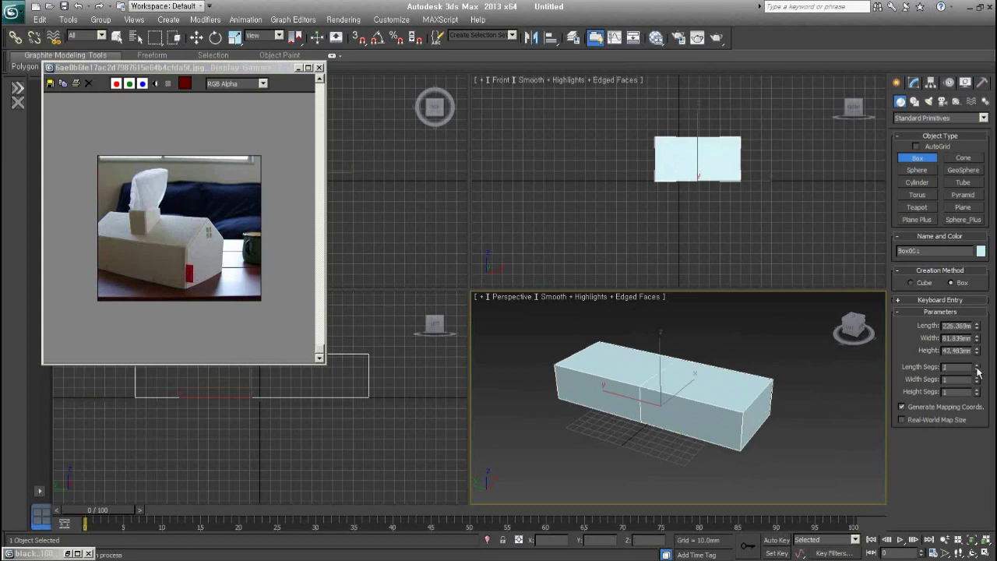
click(977, 377)
alt+middle_drag(774, 421, 760, 431)
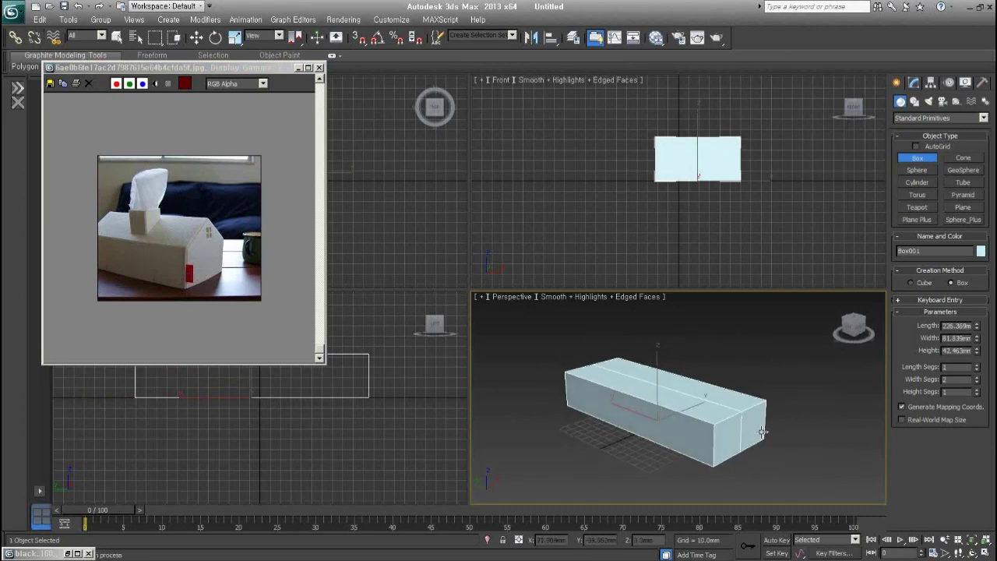
- Convert Box001 to an editable poly and reselect it
right_click(753, 481)
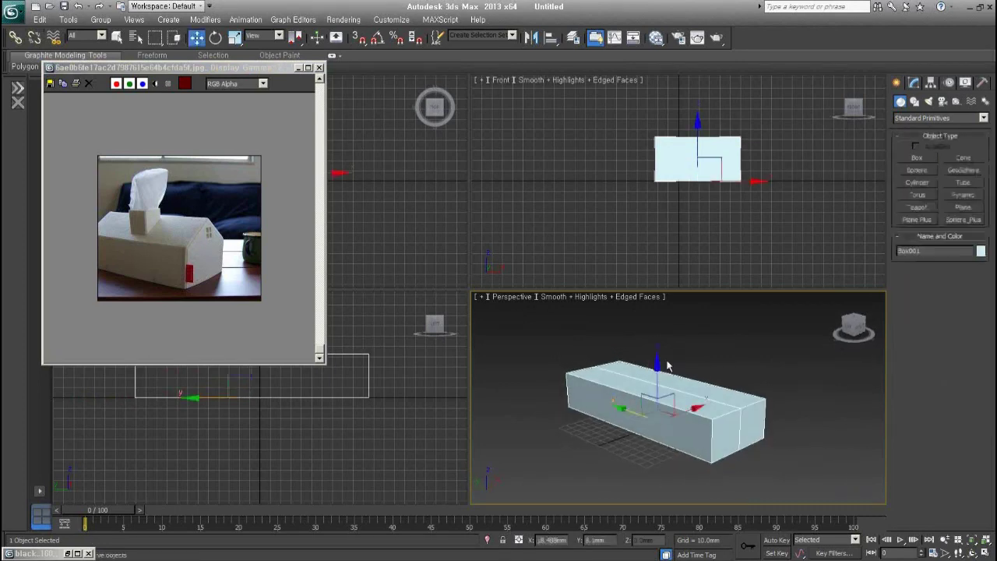
right_click(668, 365)
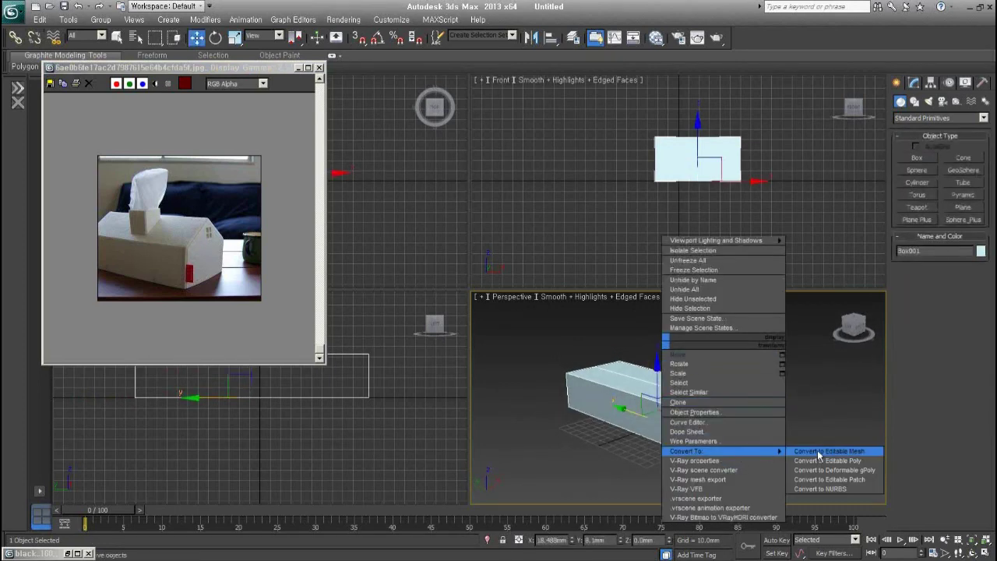
click(860, 461)
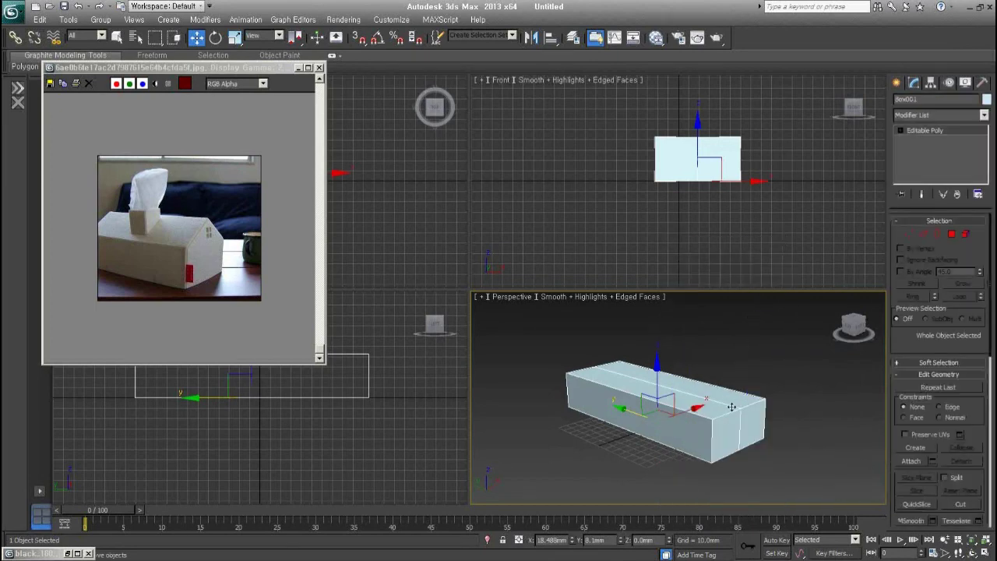
click(744, 352)
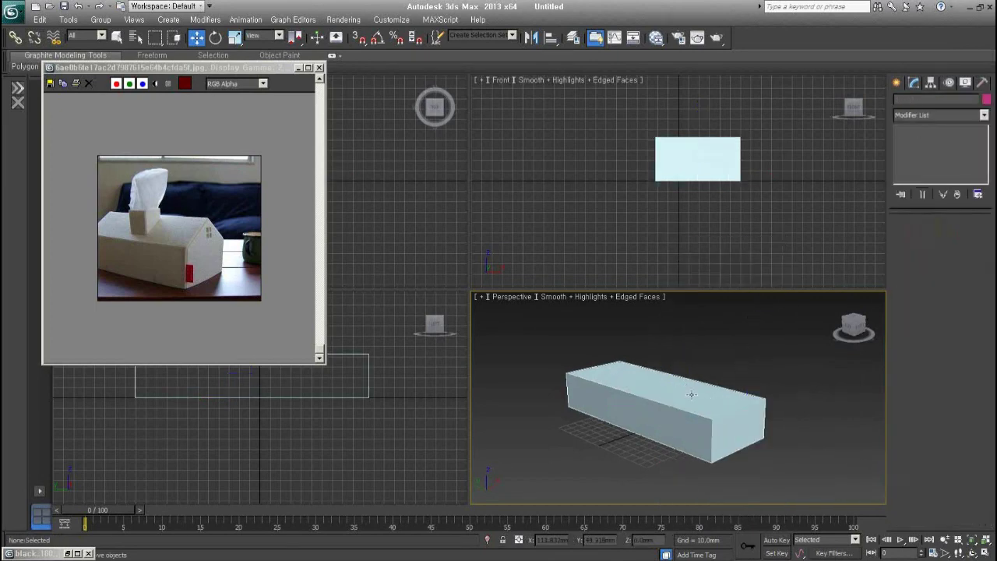
click(691, 395)
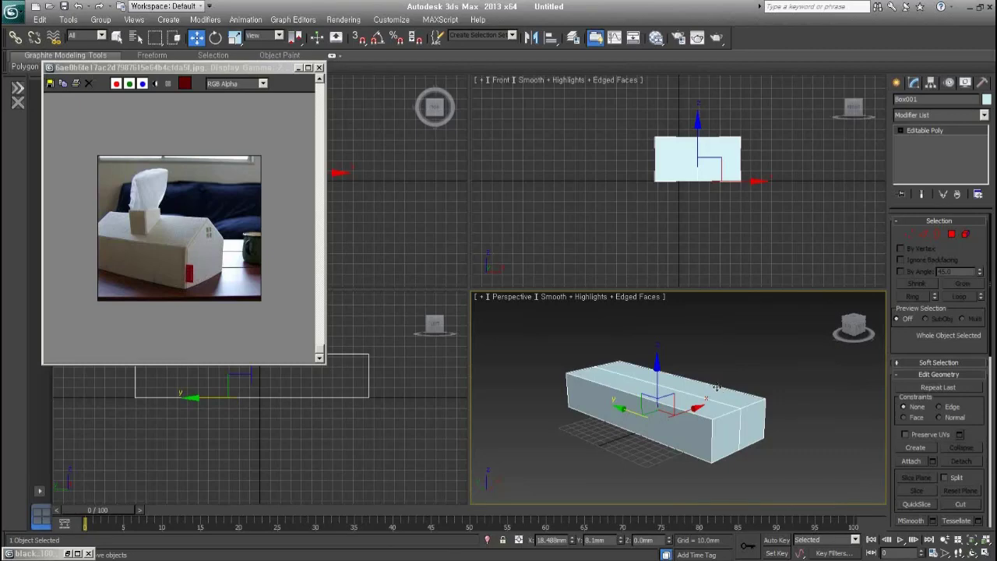
- Raise the box's top middle edge into a pitched gable roof ridge
click(924, 238)
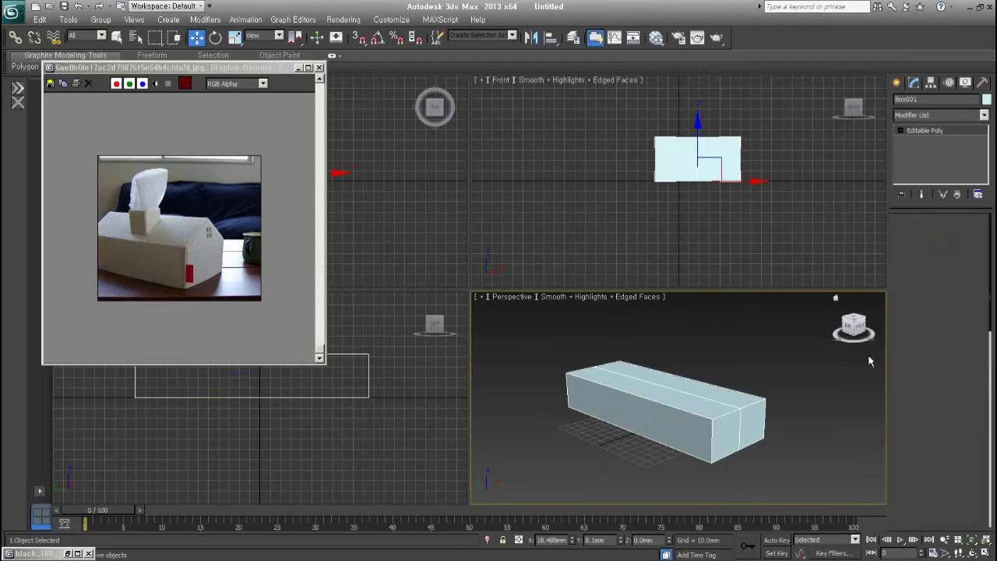
click(684, 389)
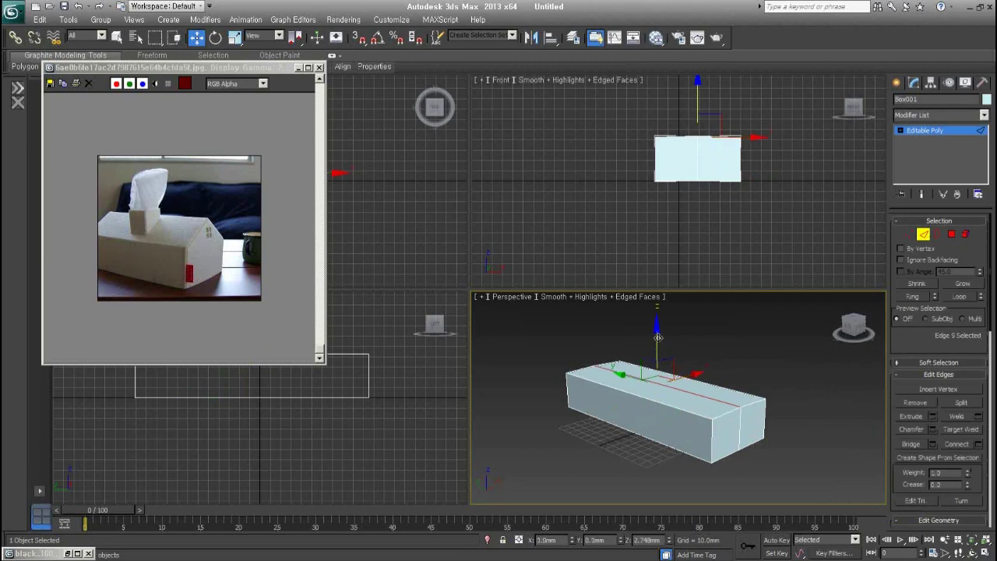
mouse_move(659, 337)
mouse_down()
mouse_move(666, 310)
mouse_move(234, 271)
mouse_up()
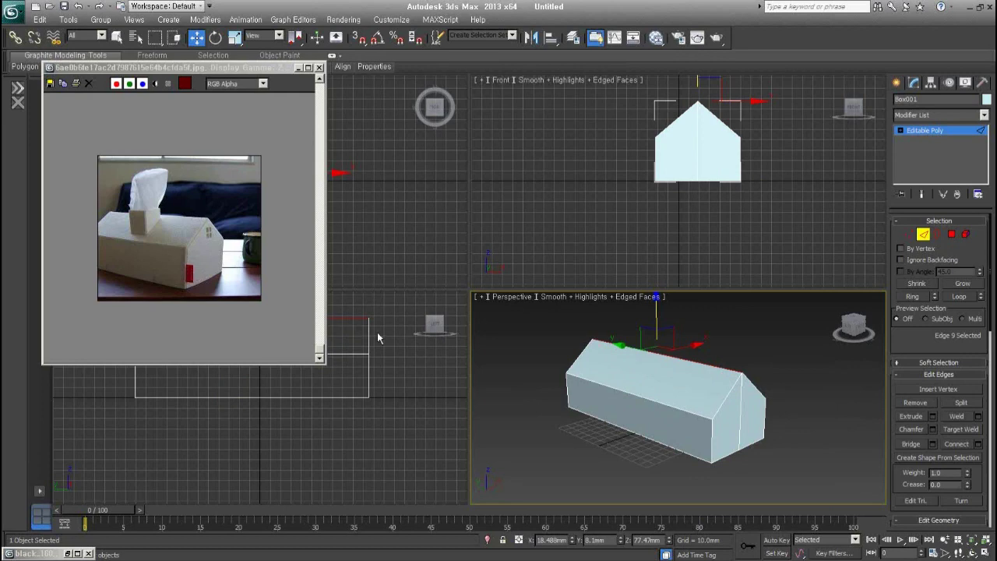
click(923, 234)
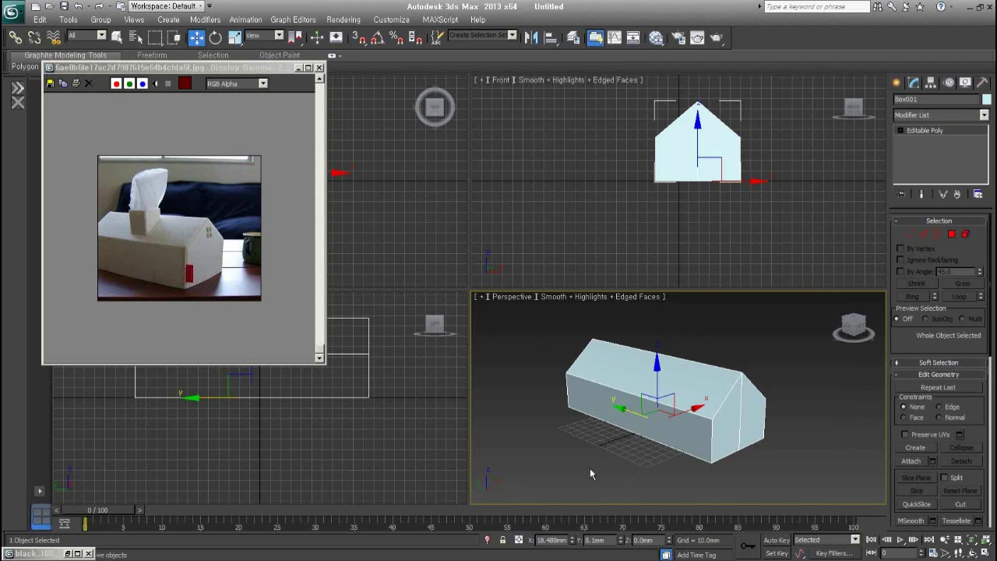
click(896, 83)
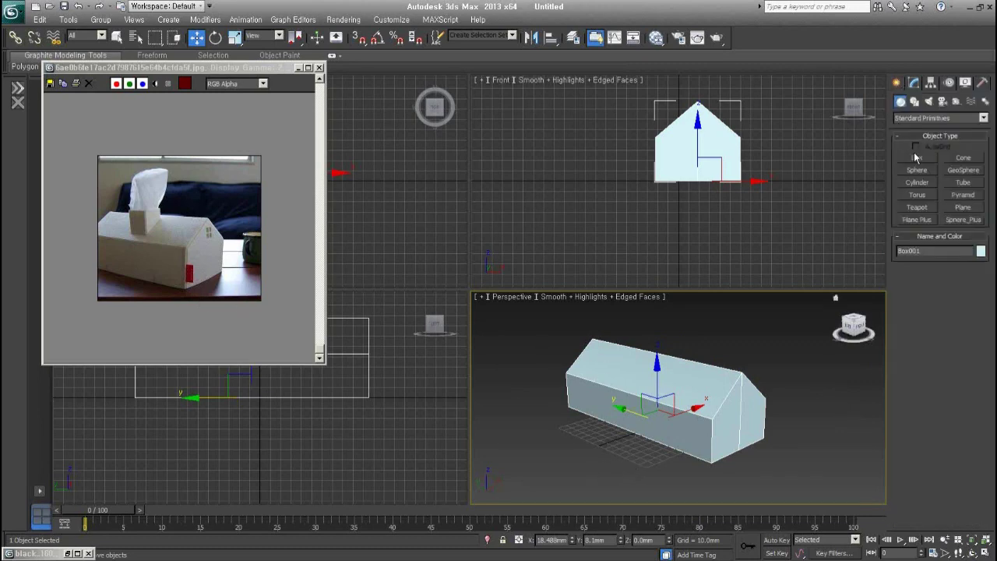
- Draw a tall chimney box, Box002, on the roof ridge, discarding a misplaced first attempt
click(916, 158)
middle_drag(324, 418, 358, 463)
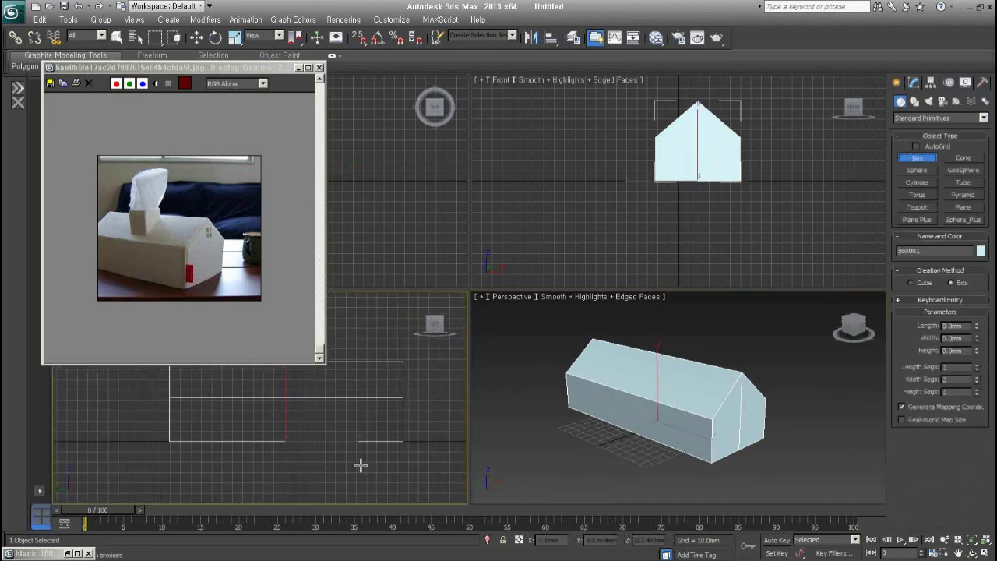
mouse_move(262, 403)
mouse_down()
mouse_move(283, 423)
mouse_move(275, 414)
mouse_up()
click(279, 400)
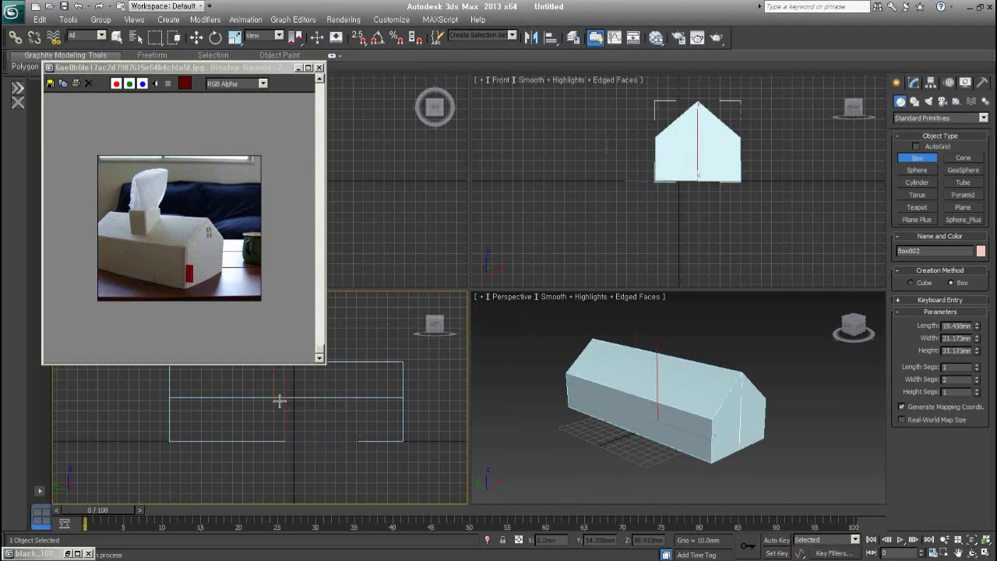
right_click(280, 401)
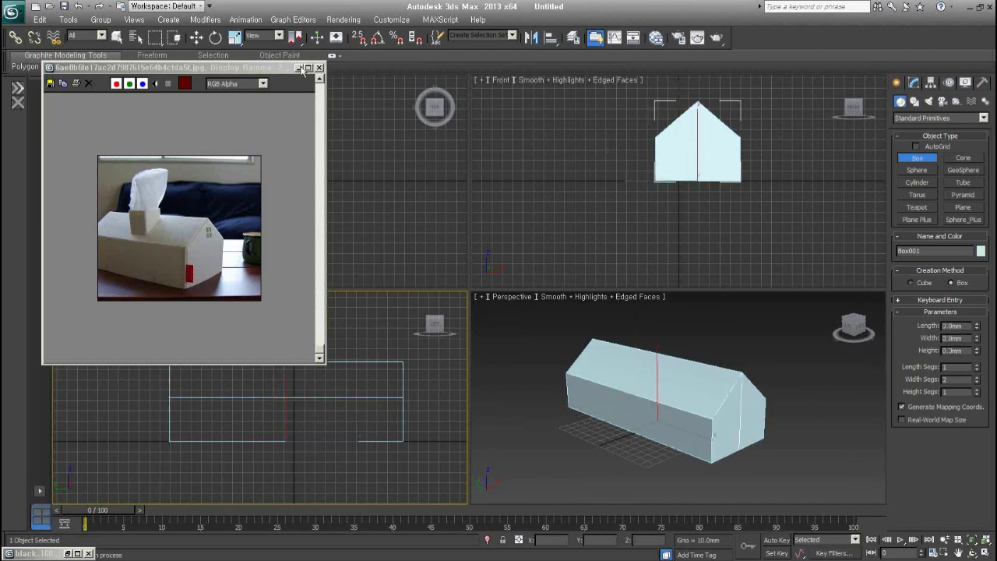
mouse_move(382, 156)
mouse_down()
mouse_move(356, 175)
mouse_move(374, 197)
mouse_up()
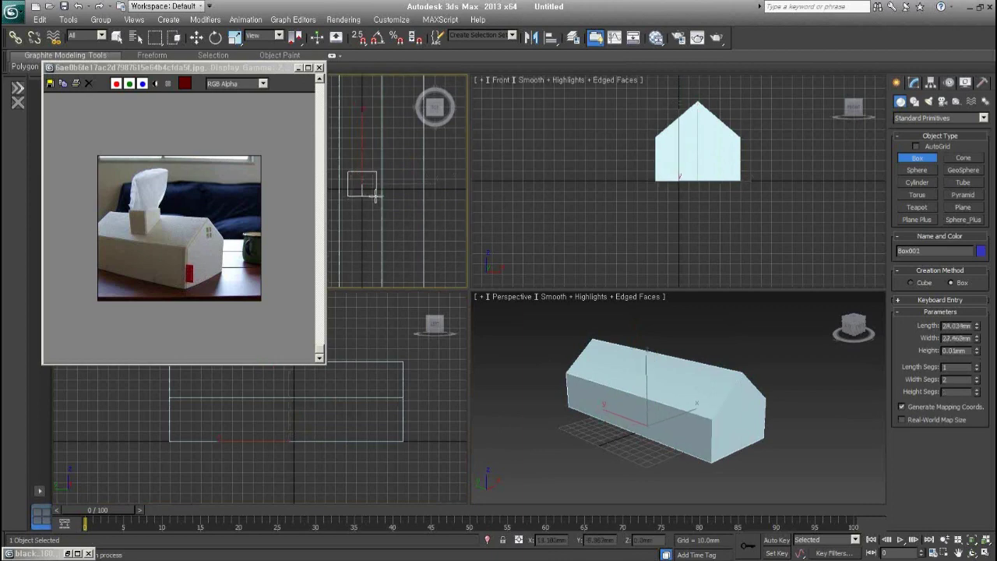
click(374, 103)
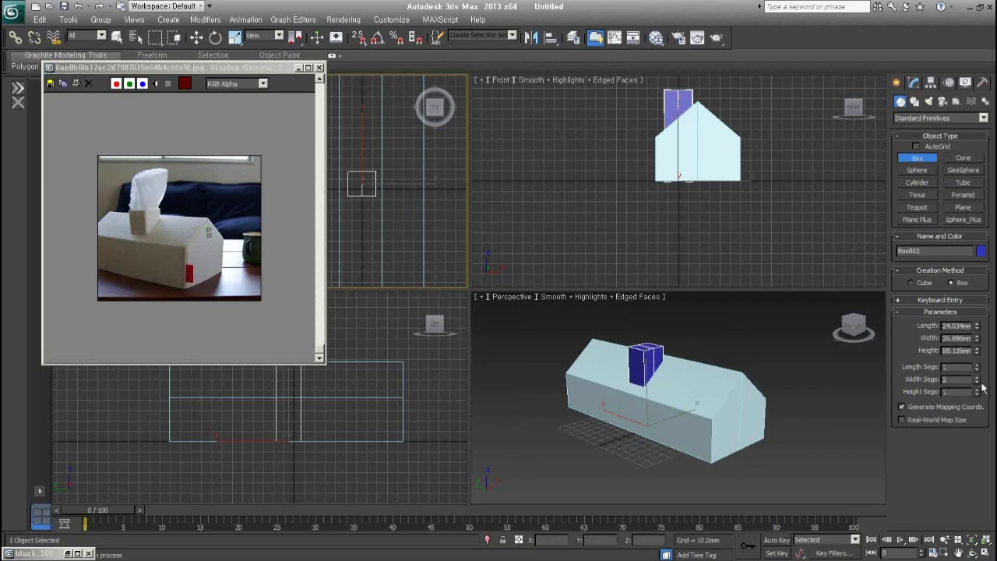
right_click(797, 421)
right_click(798, 429)
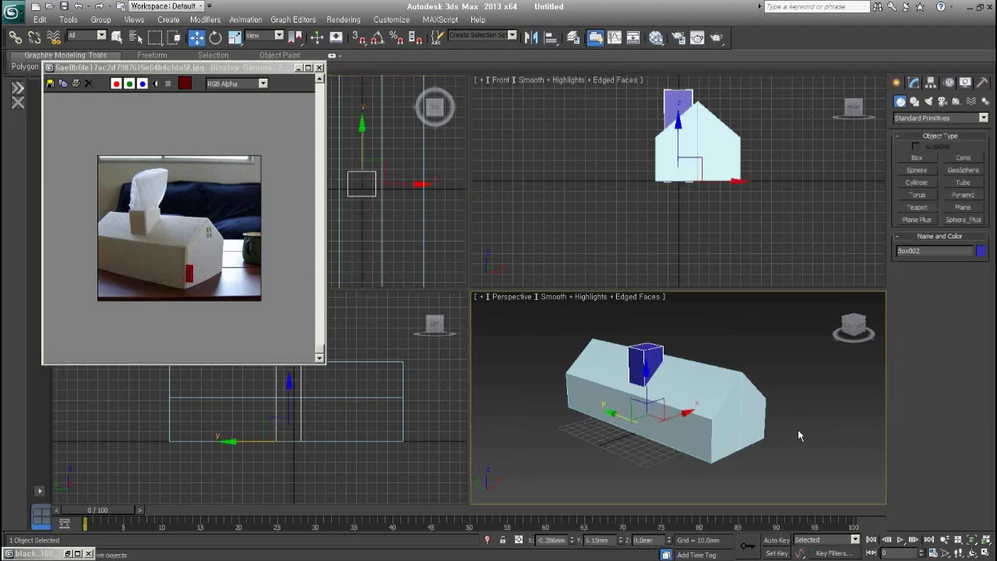
- Orbit around the house and select the blue chimney box to check its placement
drag(813, 466, 600, 337)
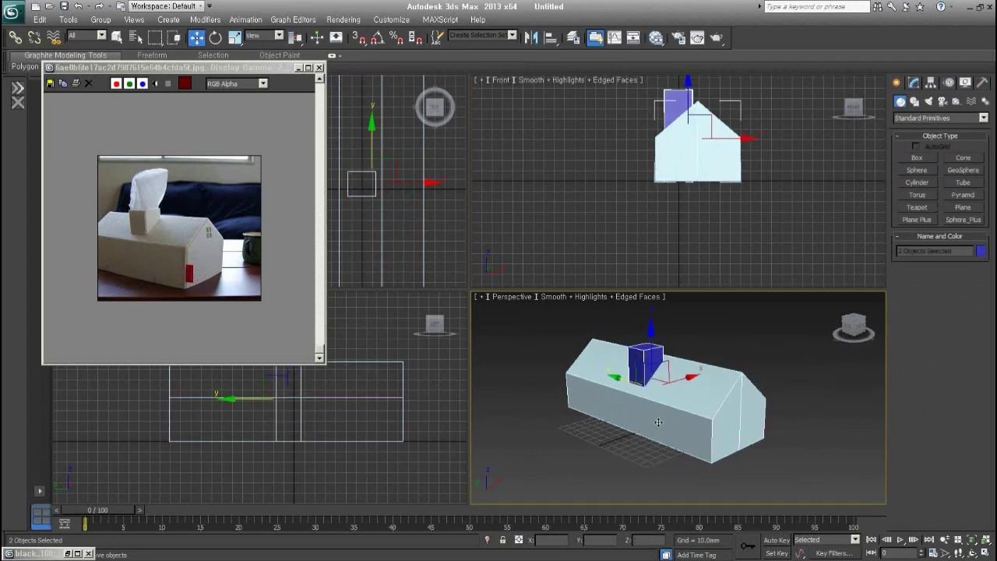
alt+middle_drag(659, 422, 663, 434)
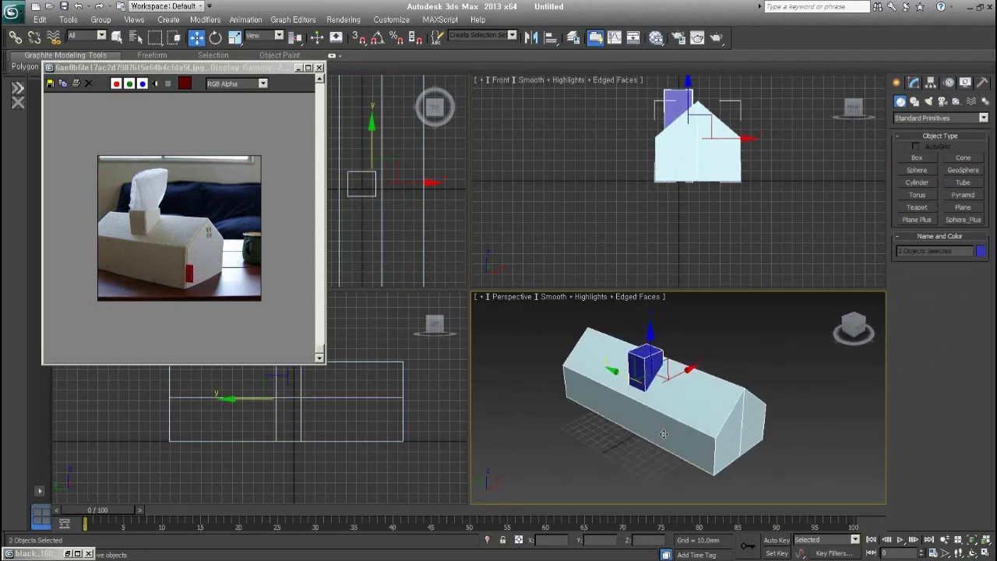
click(152, 230)
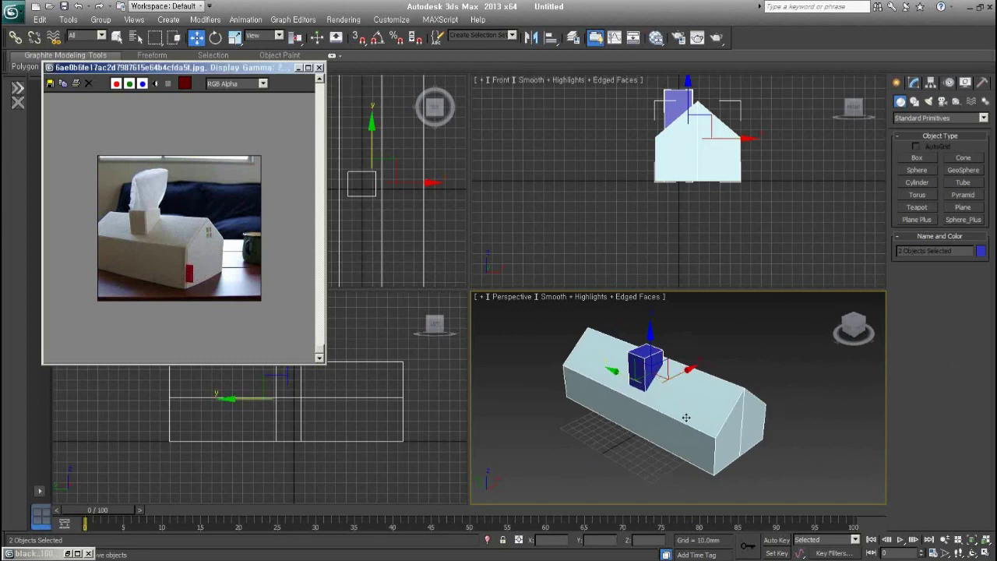
click(611, 460)
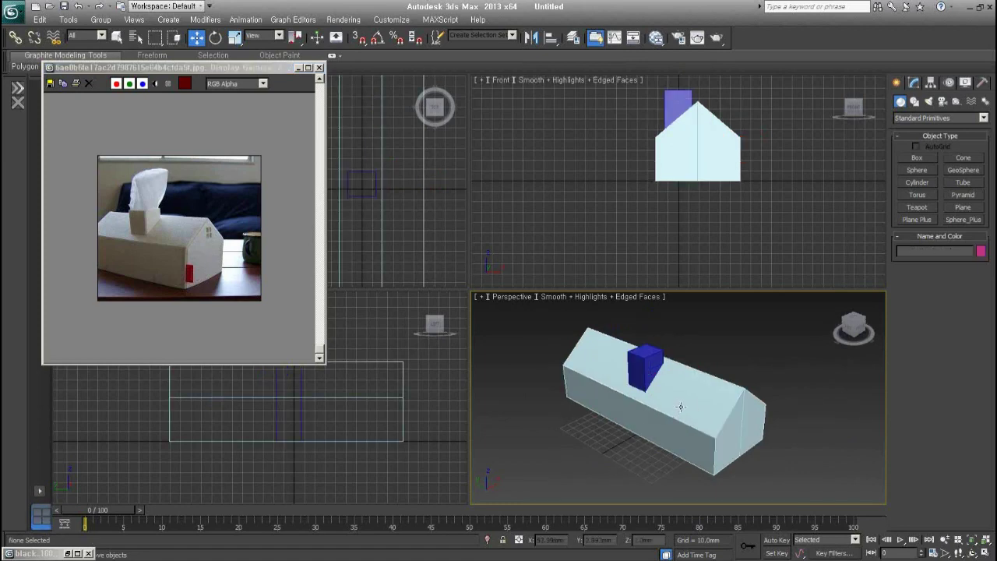
click(644, 367)
click(644, 366)
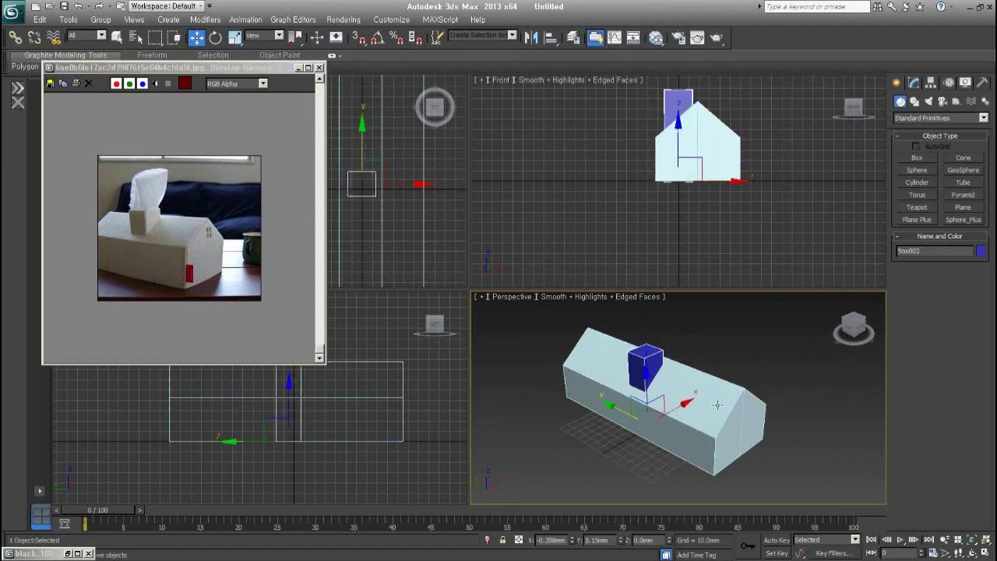
mouse_move(775, 450)
alt+middle_down()
mouse_move(612, 389)
mouse_move(692, 428)
alt+middle_up()
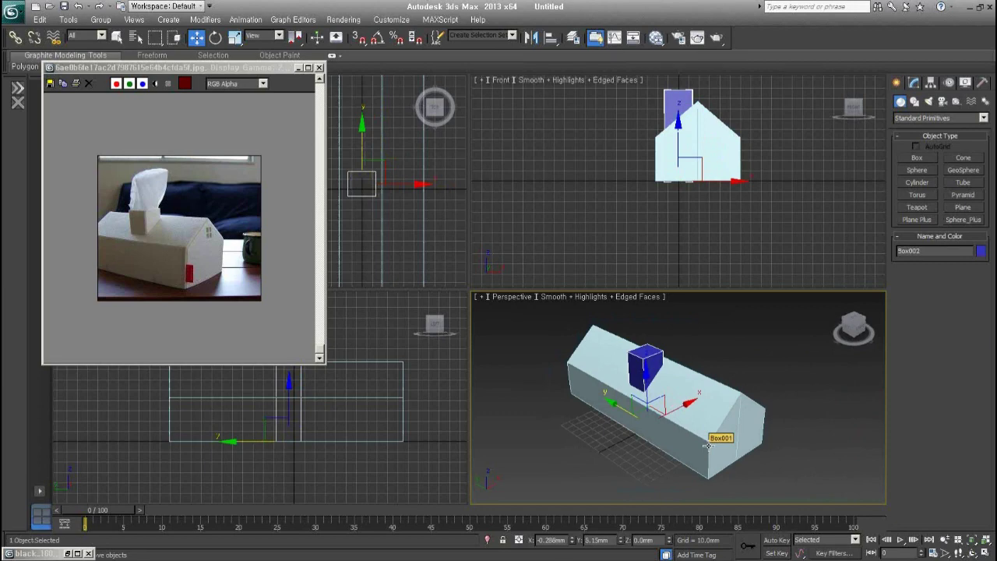
- Draw a new box right of the house and clone it as a Copy
click(917, 158)
middle_drag(790, 442, 732, 441)
drag(745, 456, 824, 437)
click(793, 429)
key(w)
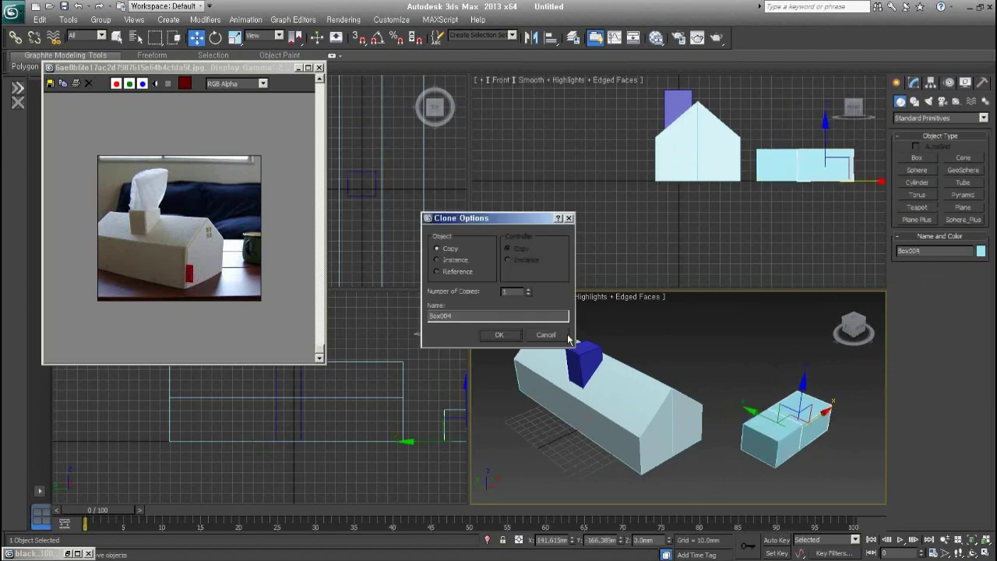
click(500, 334)
- Orbit the view and select the chimney, house and side boxes, ending on the chimney
scroll(691, 386, up, 3)
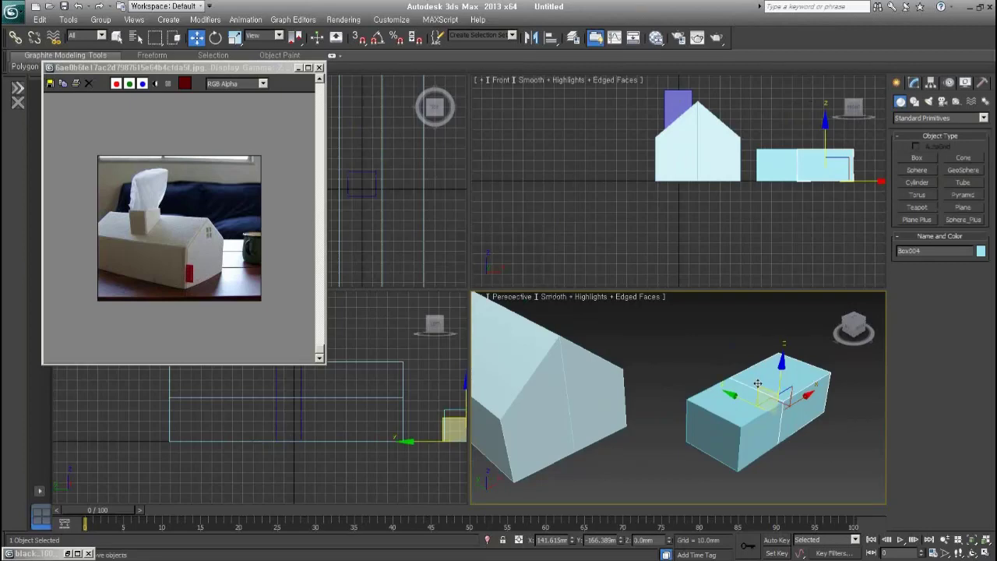
alt+middle_drag(684, 409, 594, 373)
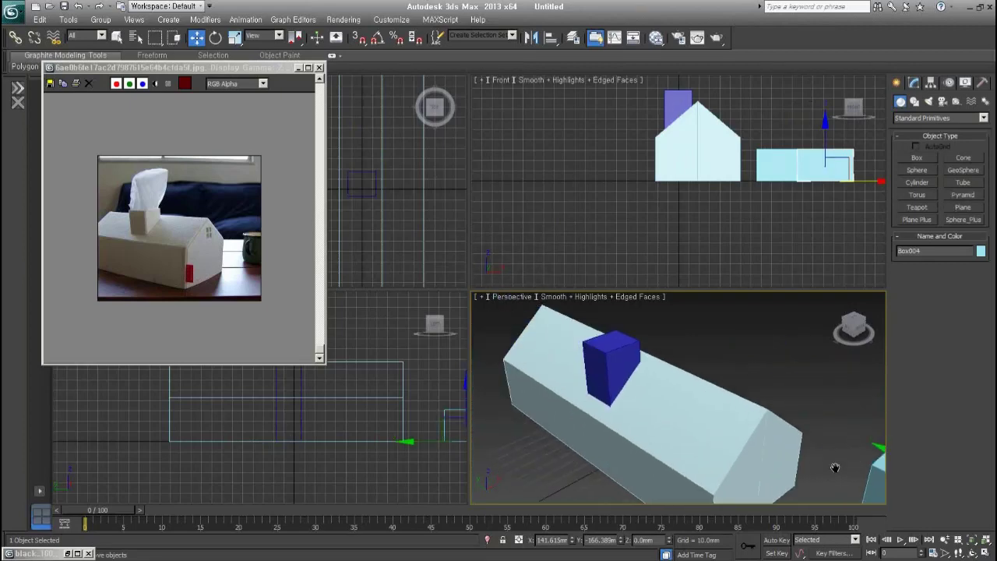
click(602, 362)
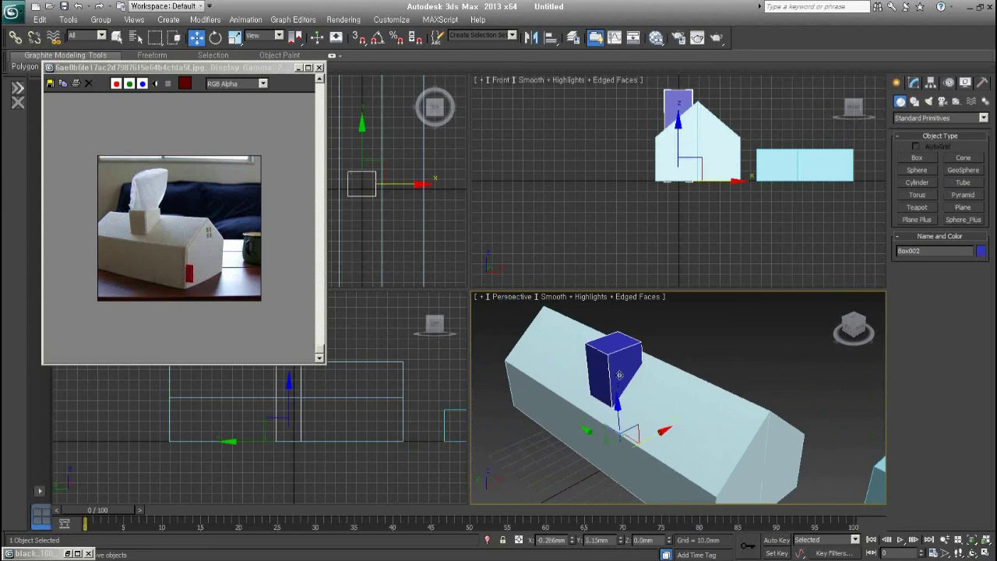
scroll(611, 399, down, 3)
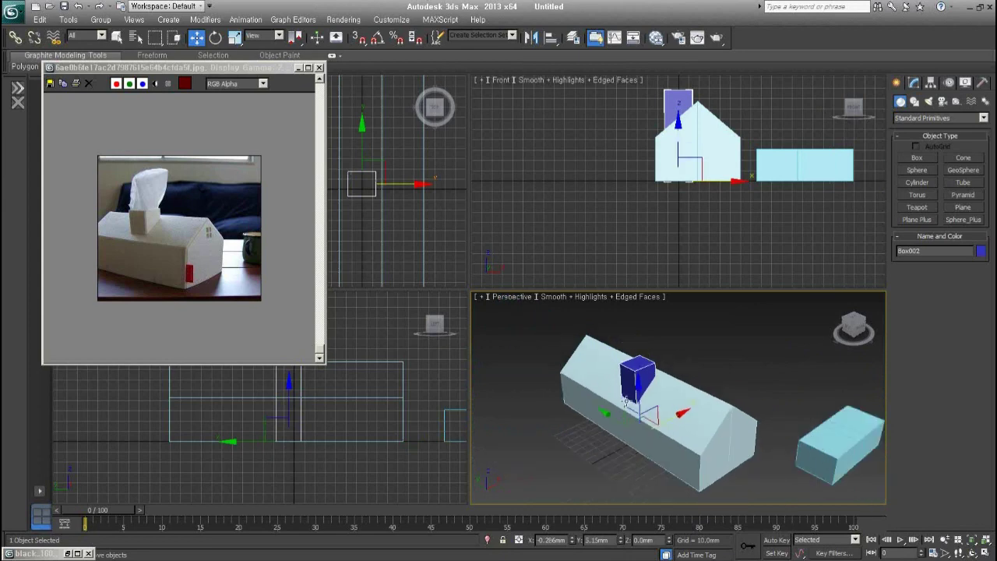
ctrl+click(590, 425)
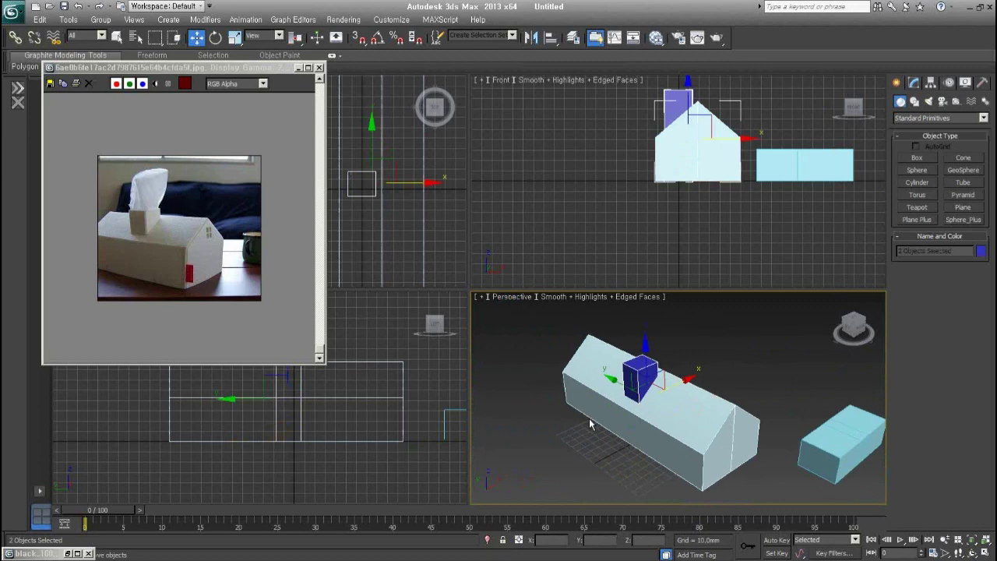
alt+middle_drag(589, 418, 665, 437)
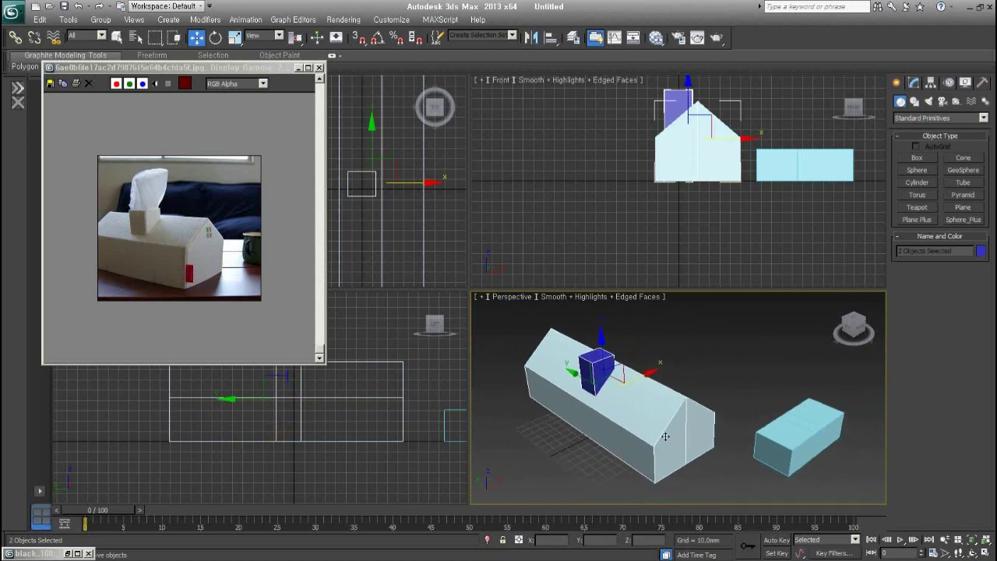
ctrl+drag(663, 340, 850, 449)
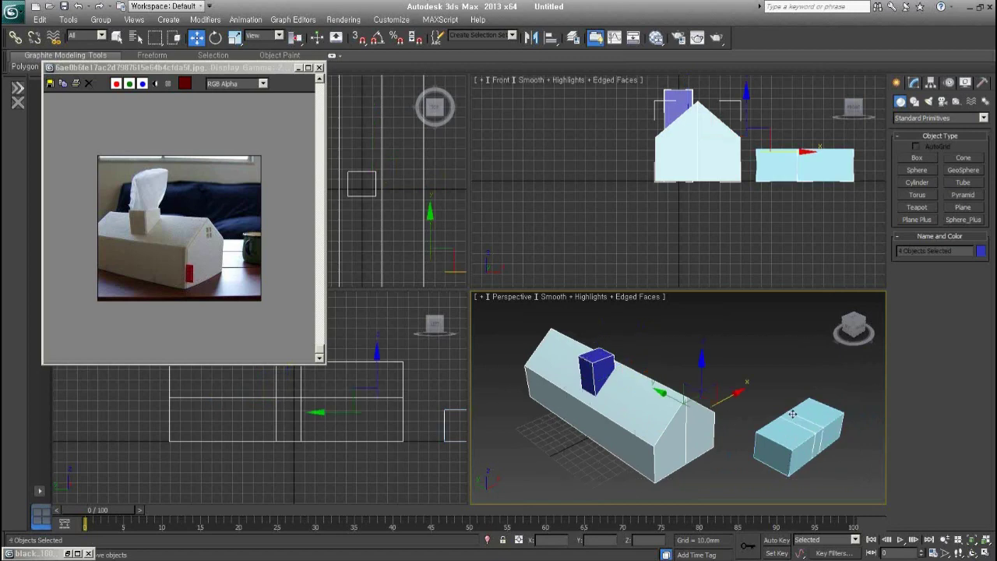
click(723, 472)
click(584, 366)
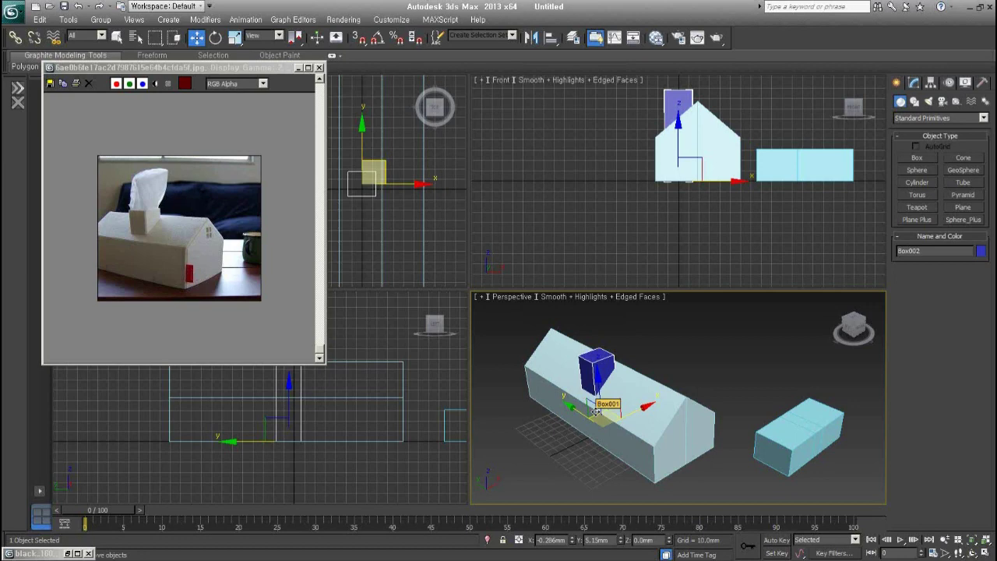
- Close the tissue-box photo viewer and browse the ref folder's thumbnails
click(319, 67)
click(302, 559)
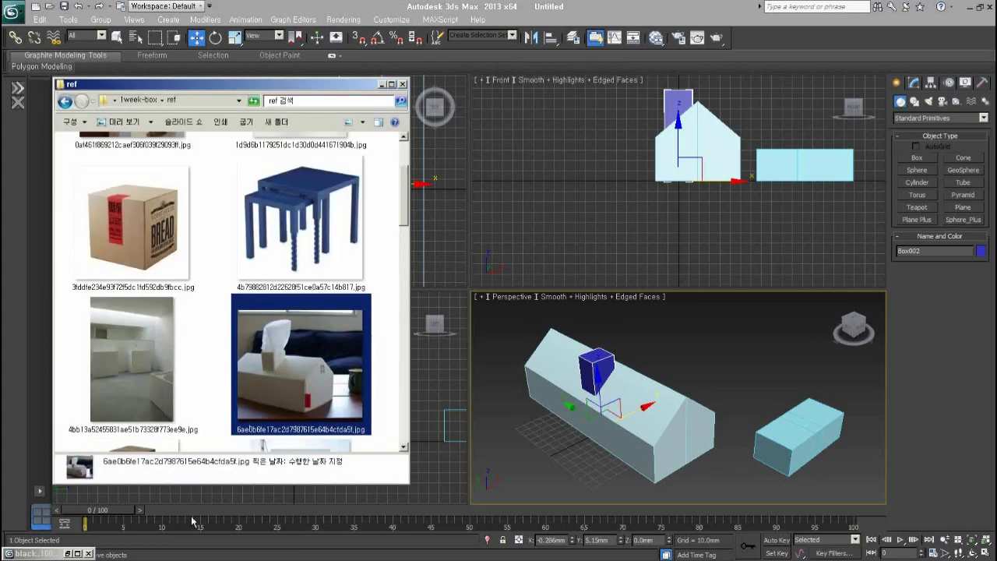
click(393, 339)
scroll(394, 343, up, 2)
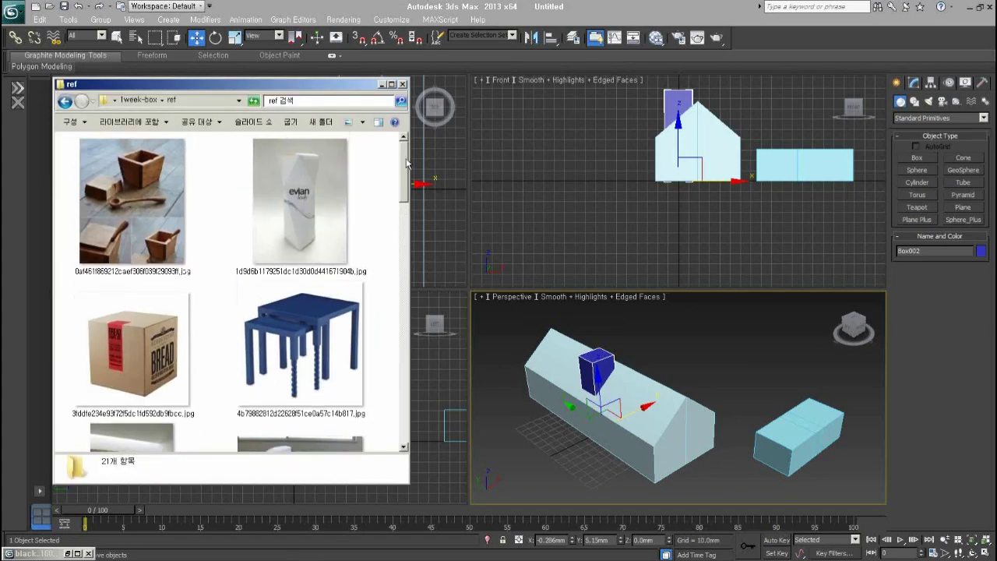
drag(404, 163, 388, 425)
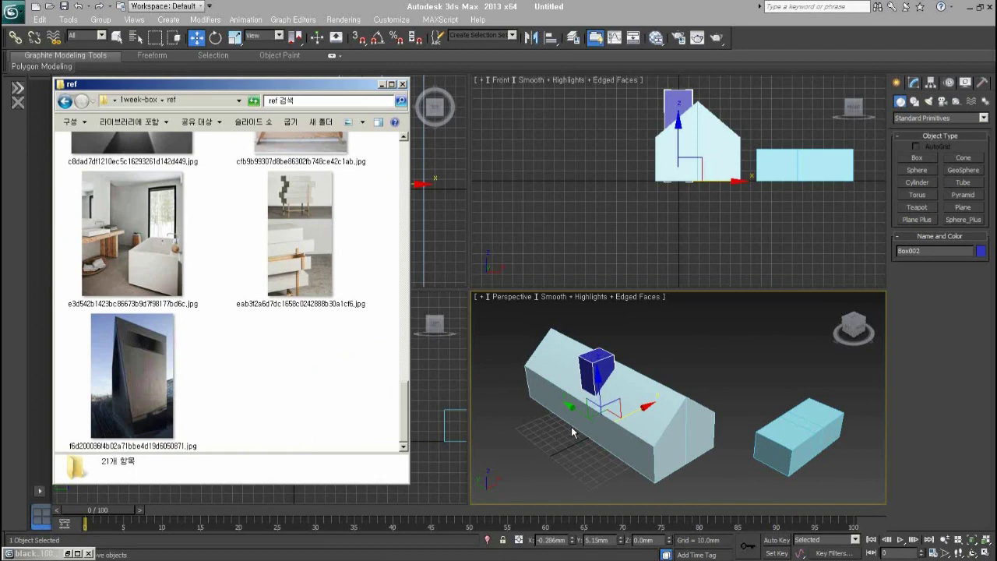
- Select the house and boxes together and centre them in the Perspective view
alt+middle_drag(681, 423, 662, 405)
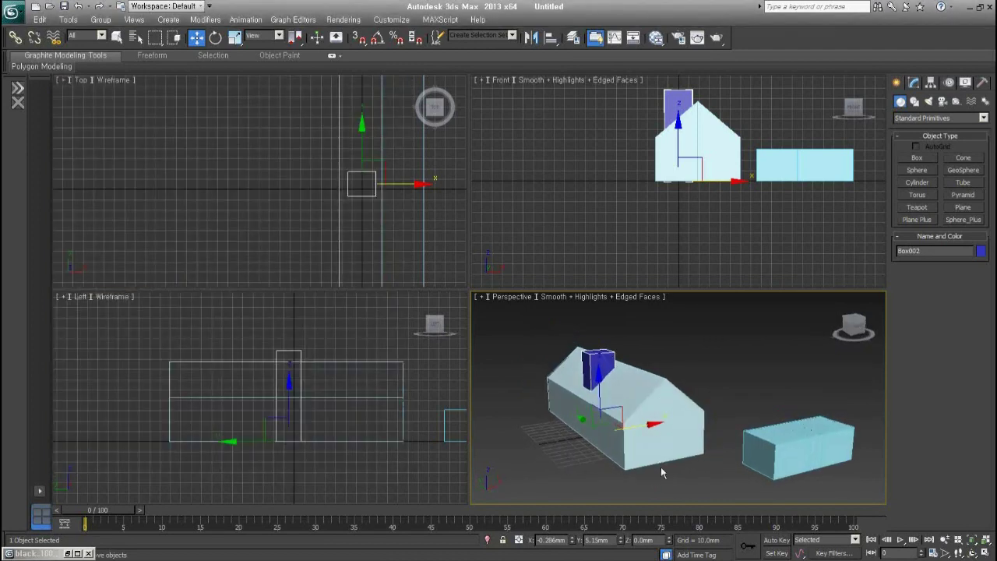
click(679, 466)
drag(851, 485, 558, 311)
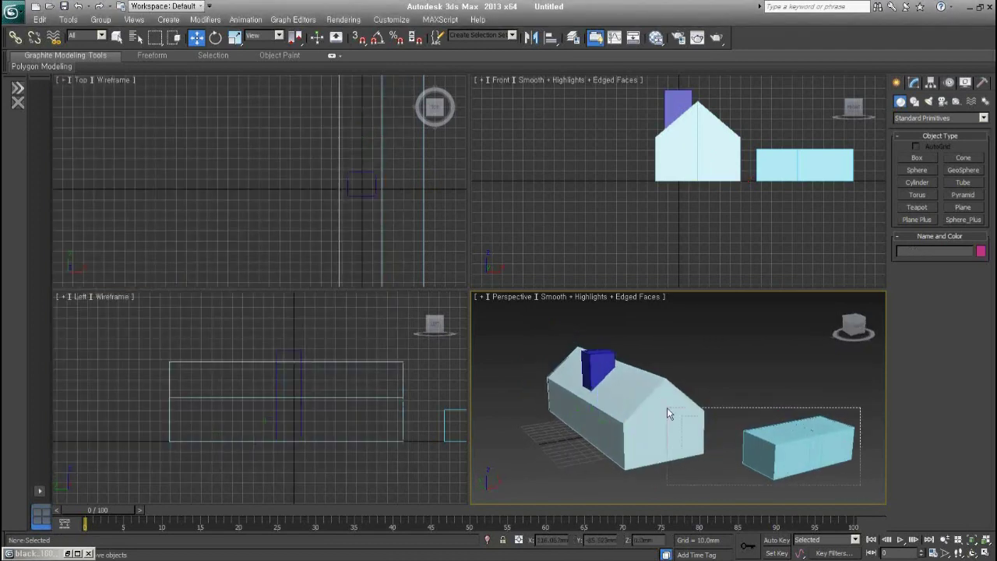
middle_drag(779, 449, 763, 442)
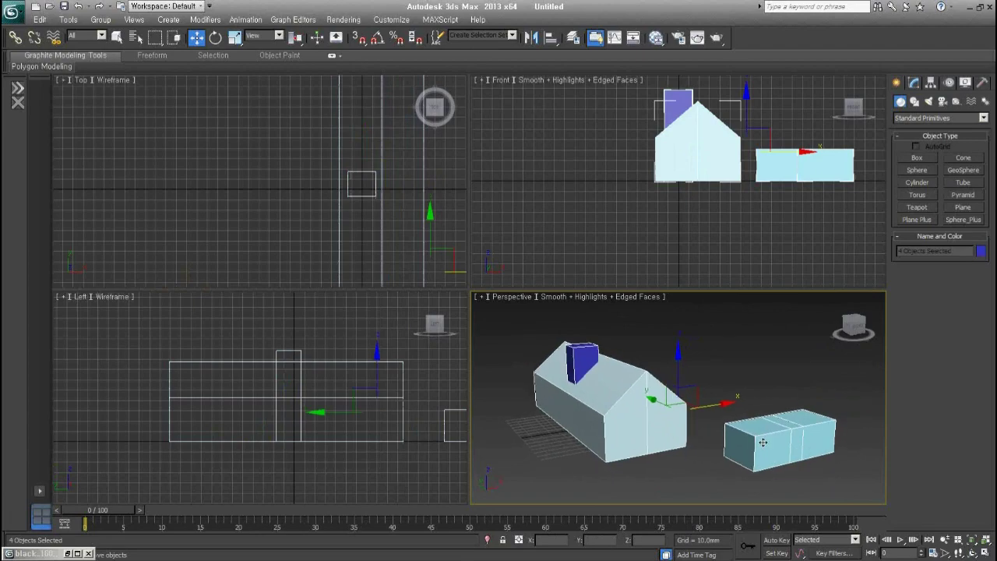